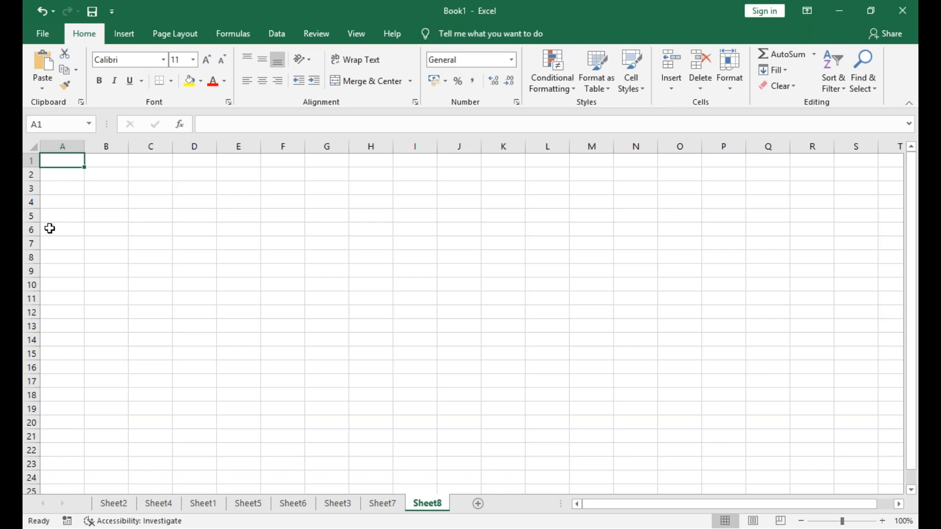
Enter the headings "name of students" in A1 and "subject" in B1
text(name)
key(Tab)
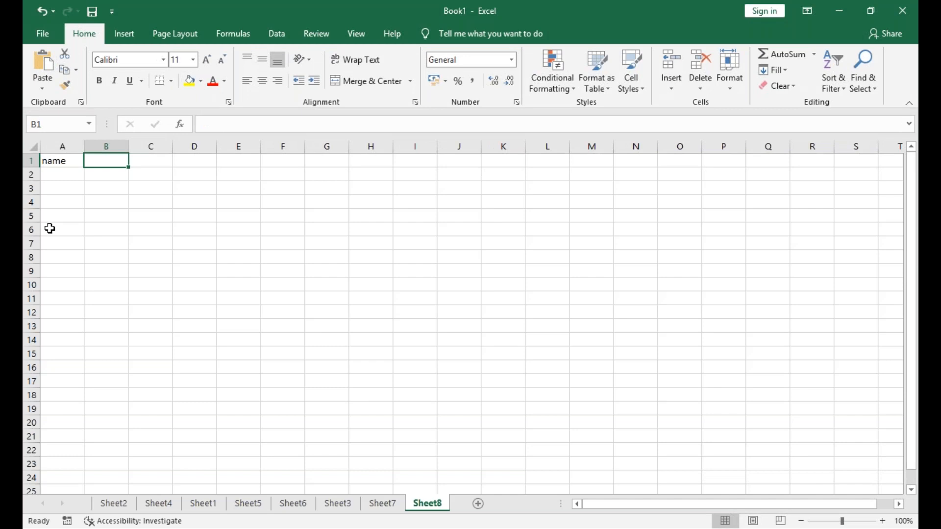
key(Left)
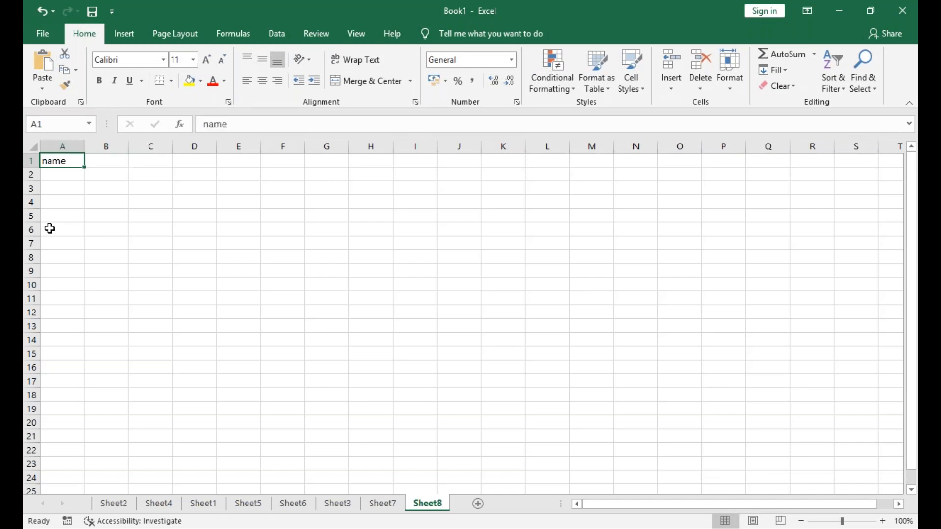
text(name of s)
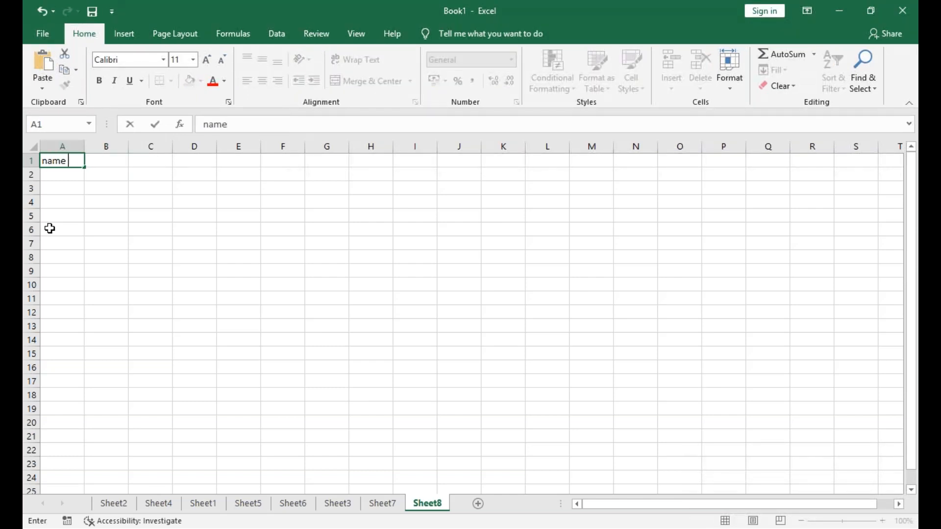
text(tuden)
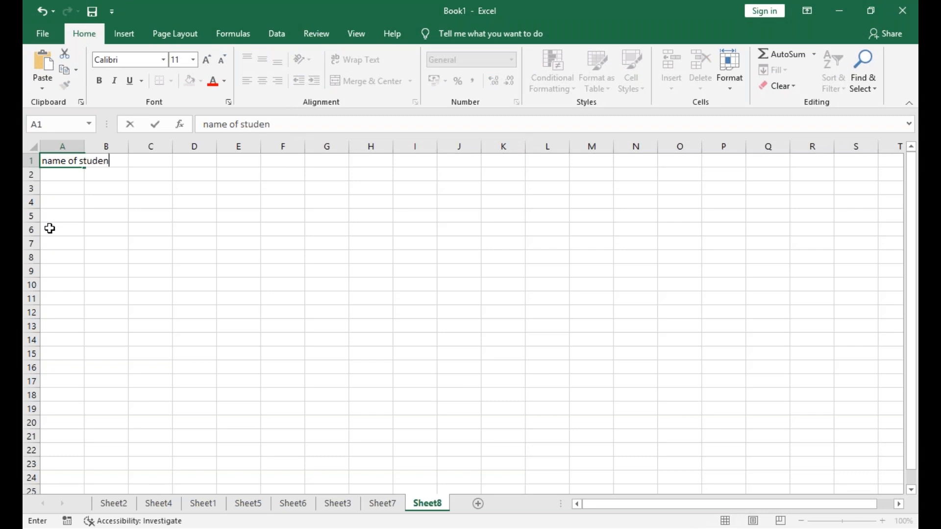
text(ts)
key(Tab)
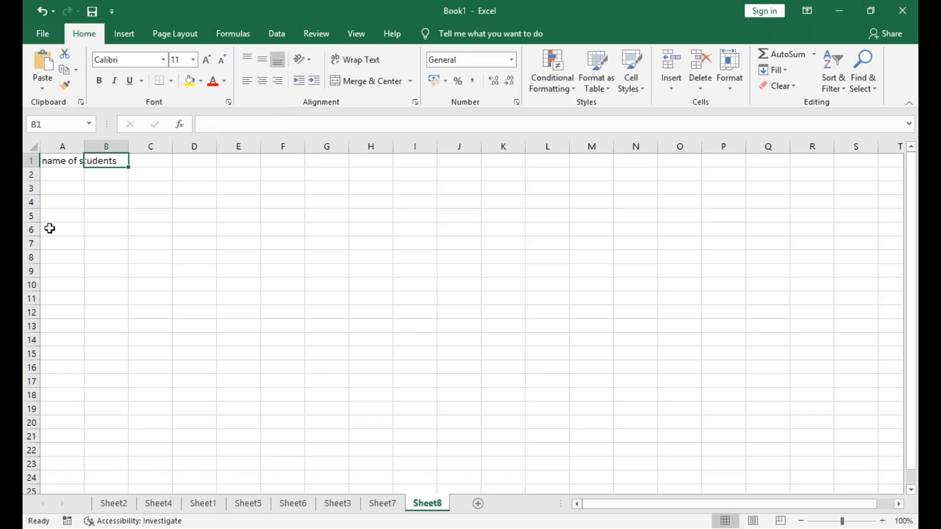
text(subj)
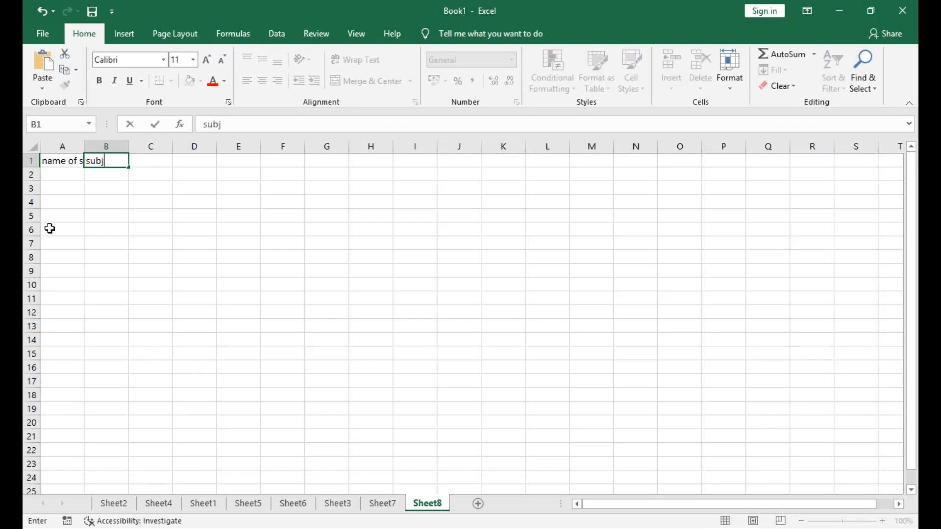
text(ect)
key(Return)
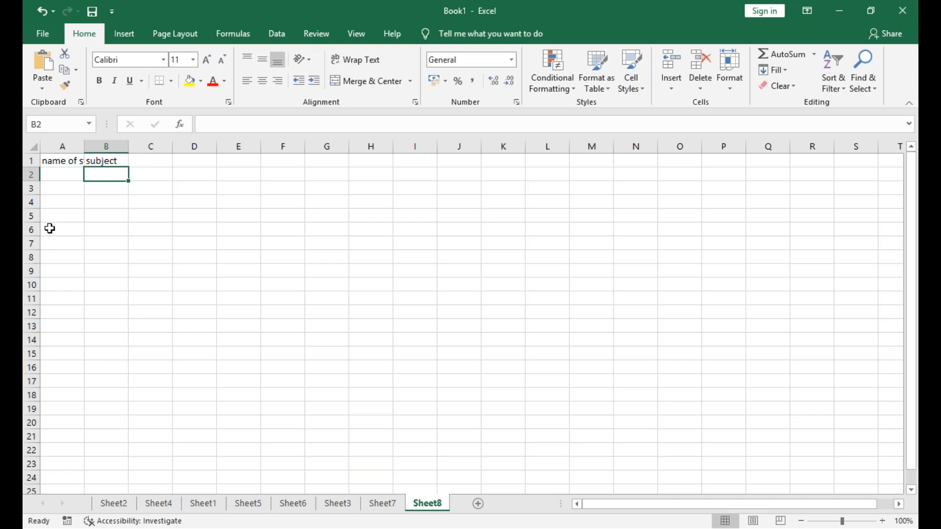
Enter the subject names math, eng, kan and sci across cells B2 to E2
text(math)
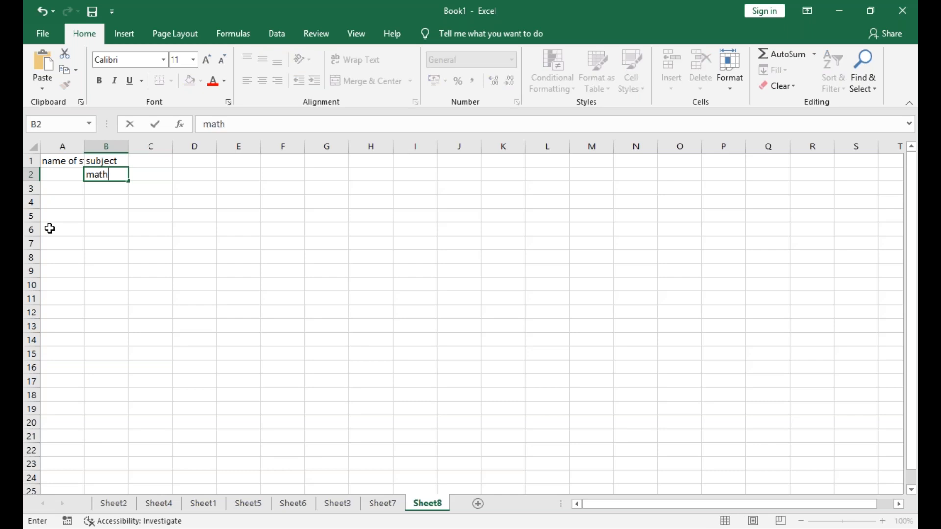
key(Tab)
text(eng)
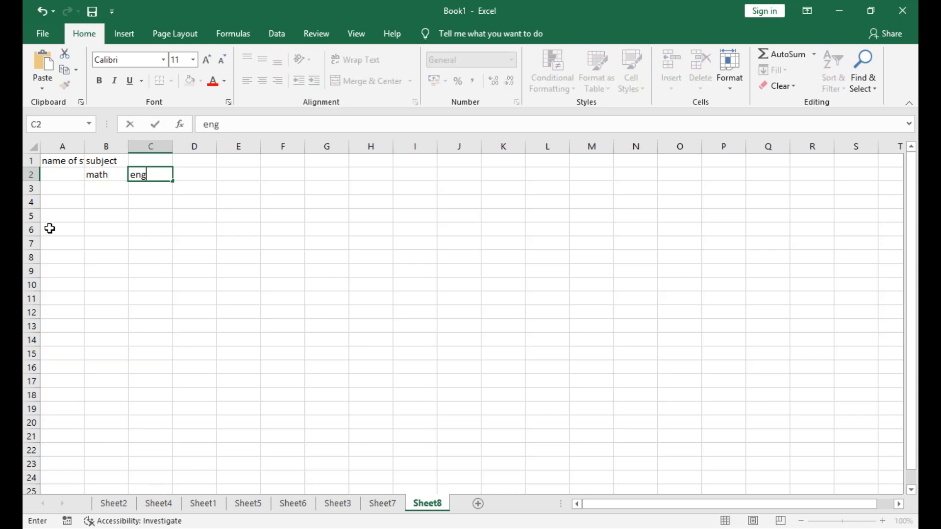
key(Tab)
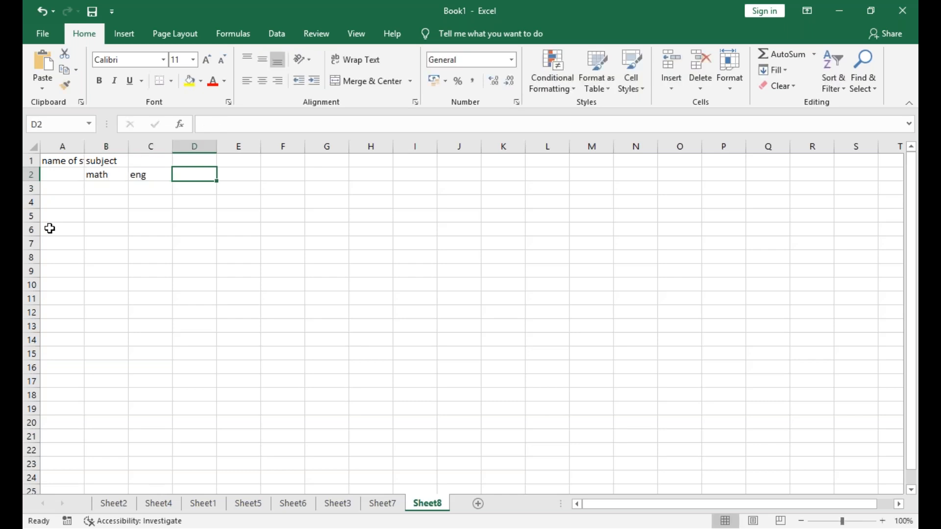
text(kan)
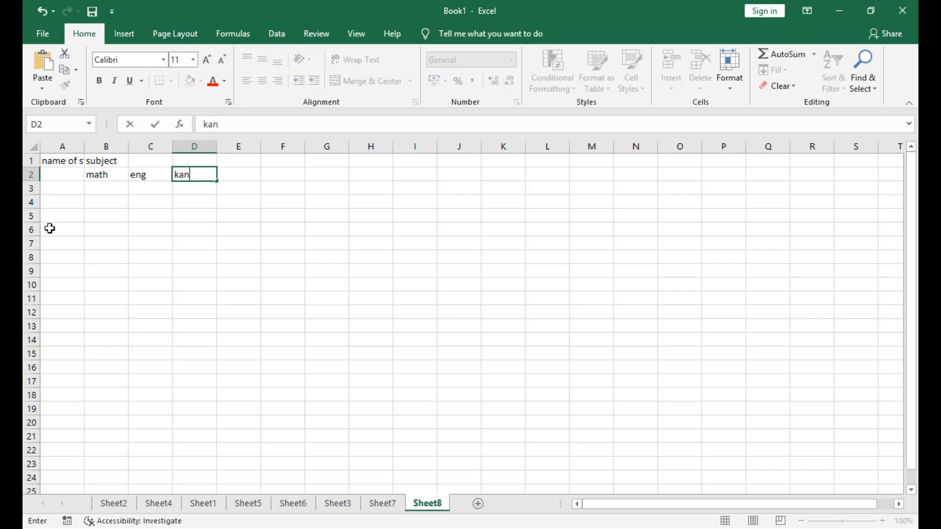
key(Tab)
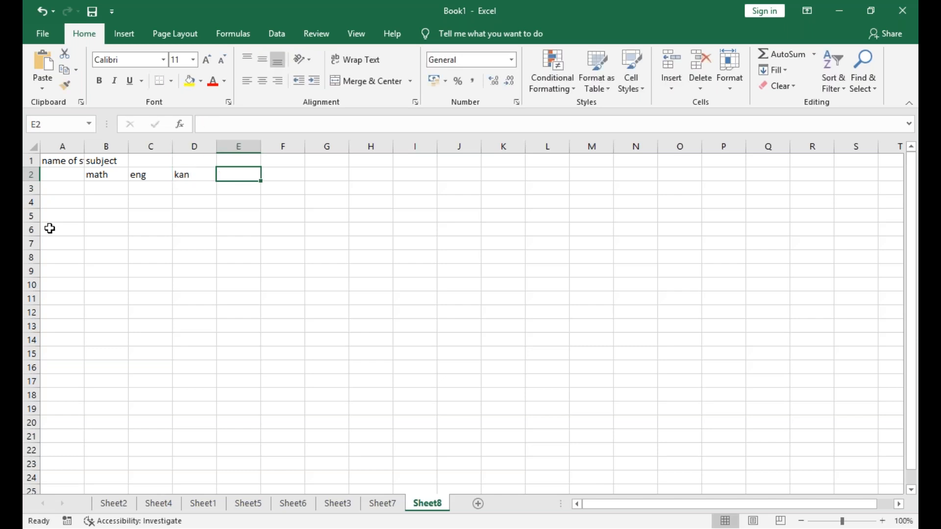
text(sci)
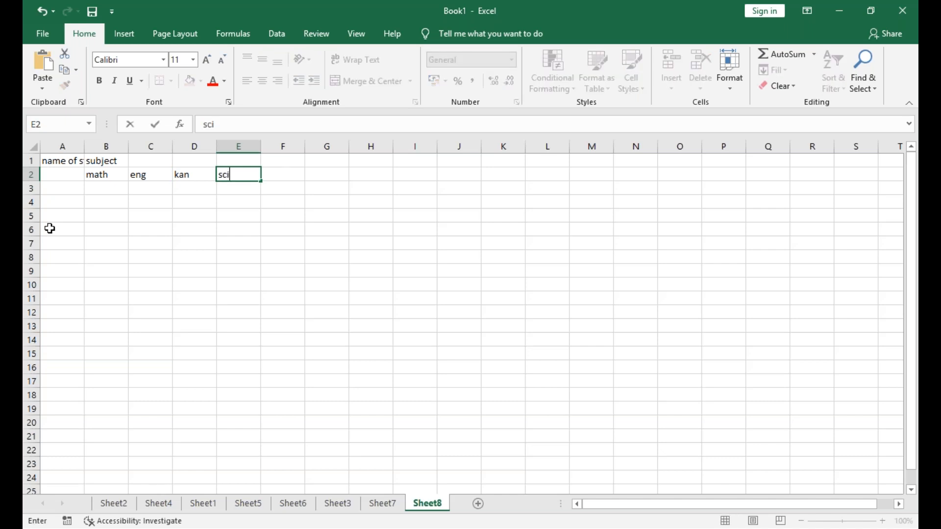
key(Left)
key(Left)
key(Left)
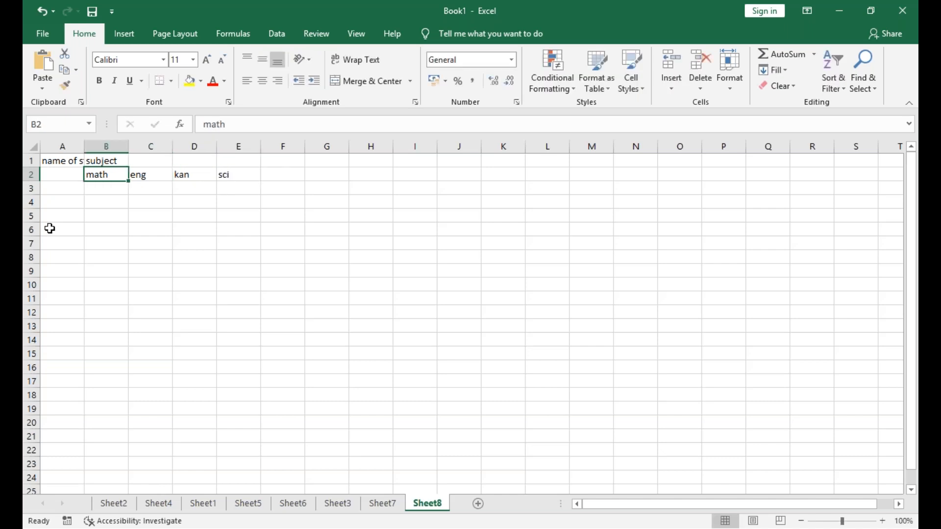
key(Left)
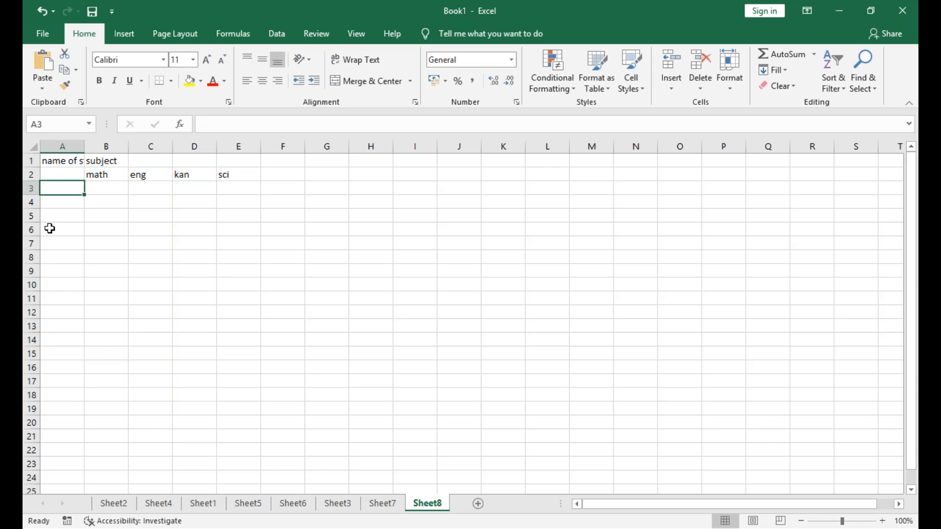
key(Up)
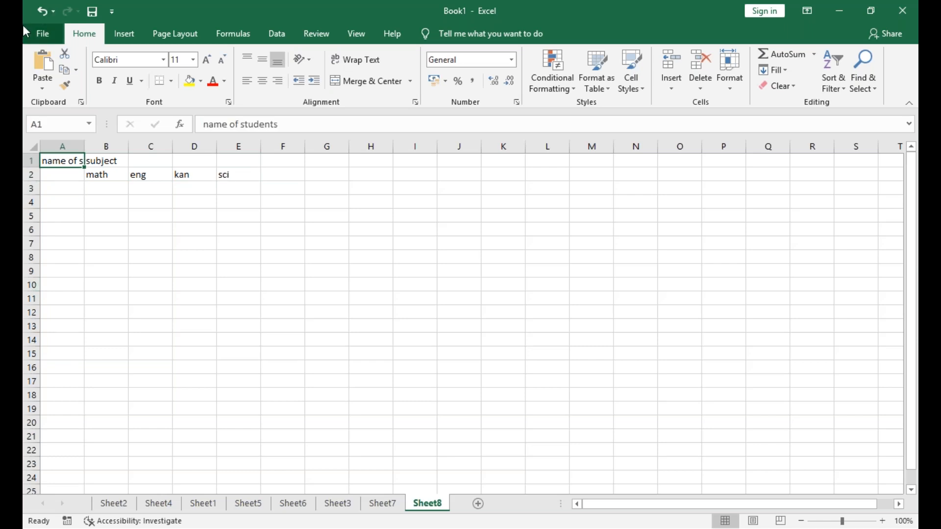
click(71, 193)
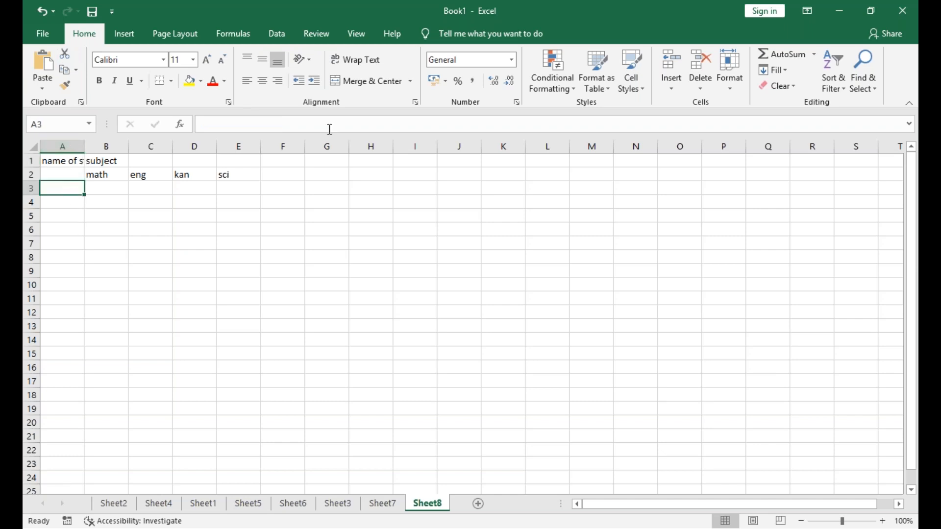
click(758, 262)
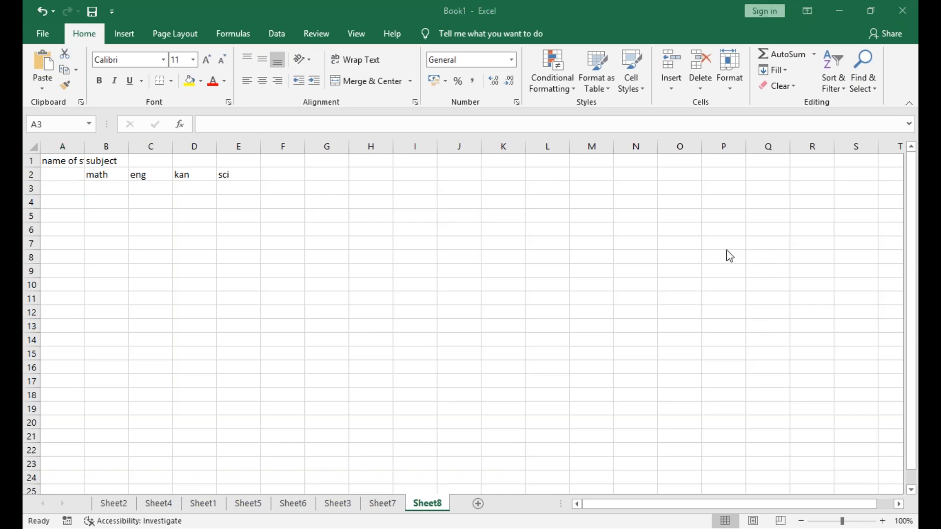
Try resizing column A to fit the "name of students" heading and undo the width changes
click(70, 161)
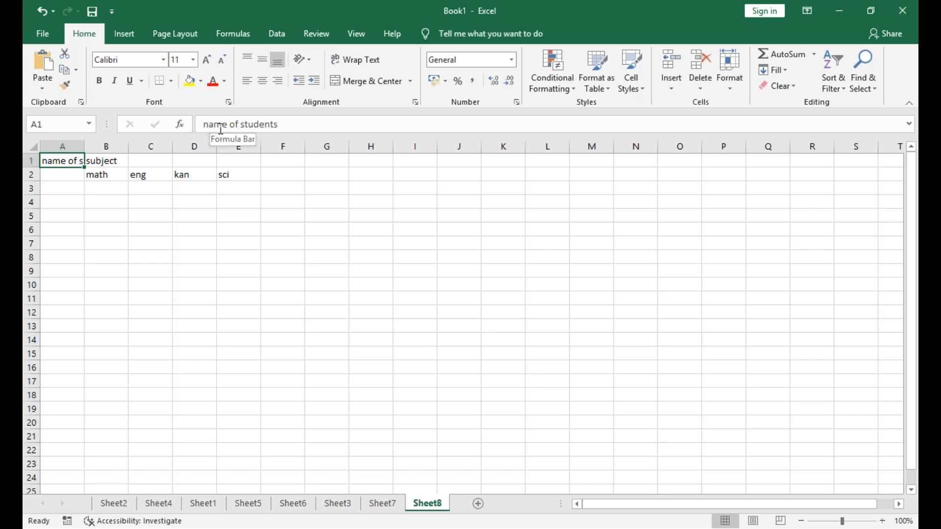
double_click(84, 148)
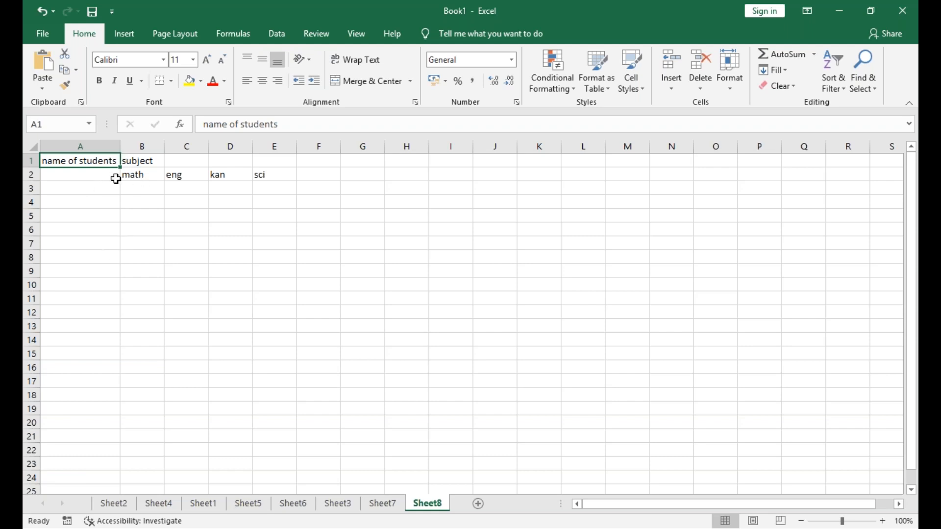
double_click(119, 149)
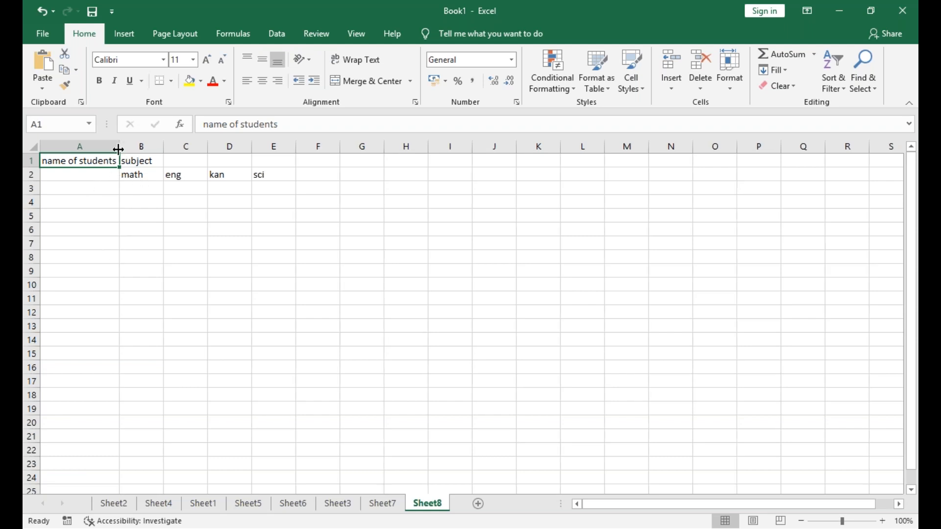
drag(118, 149, 98, 148)
key(ctrl+z)
key(ctrl+z)
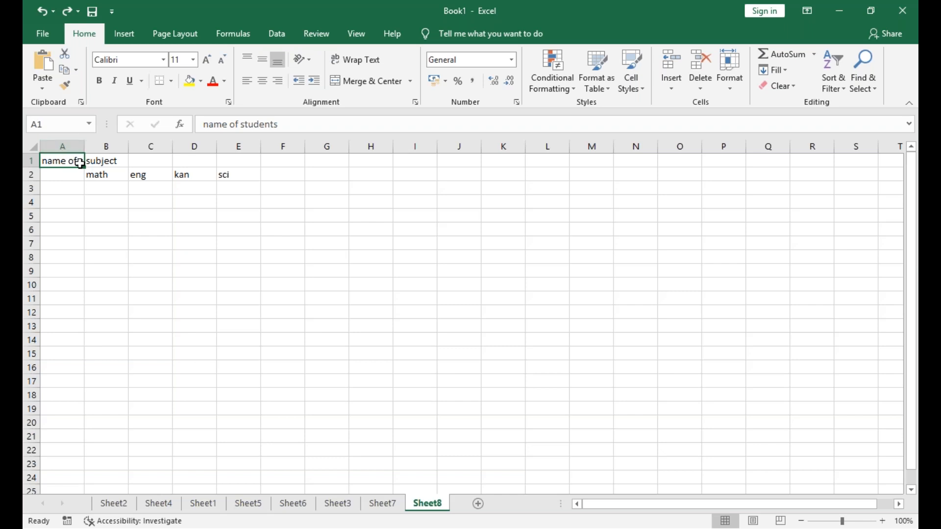
Wrap the heading text in A1, and merge and center the "subject" heading across B1:E1
click(364, 58)
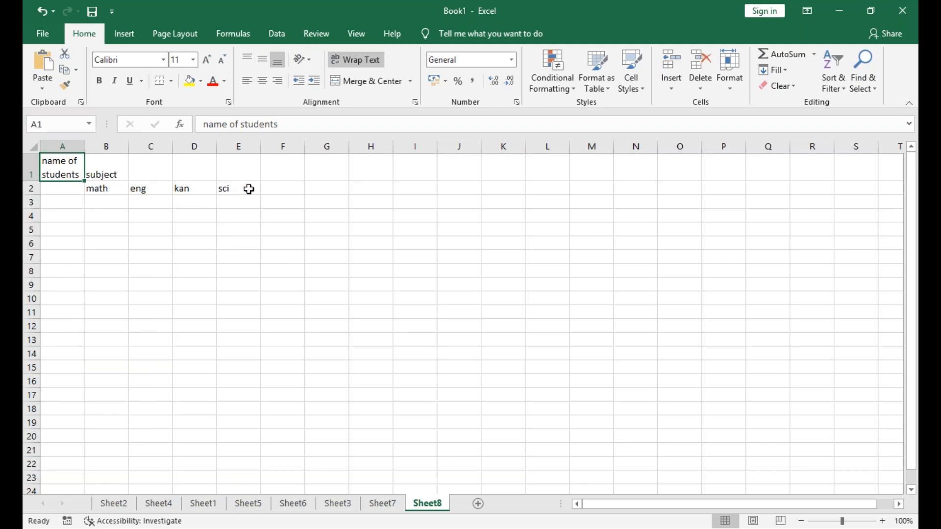
click(107, 174)
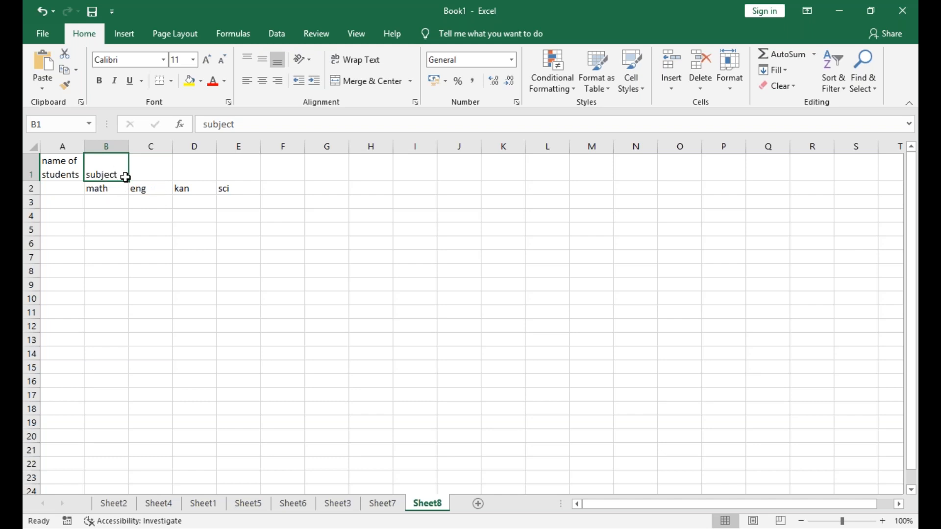
drag(124, 169, 219, 172)
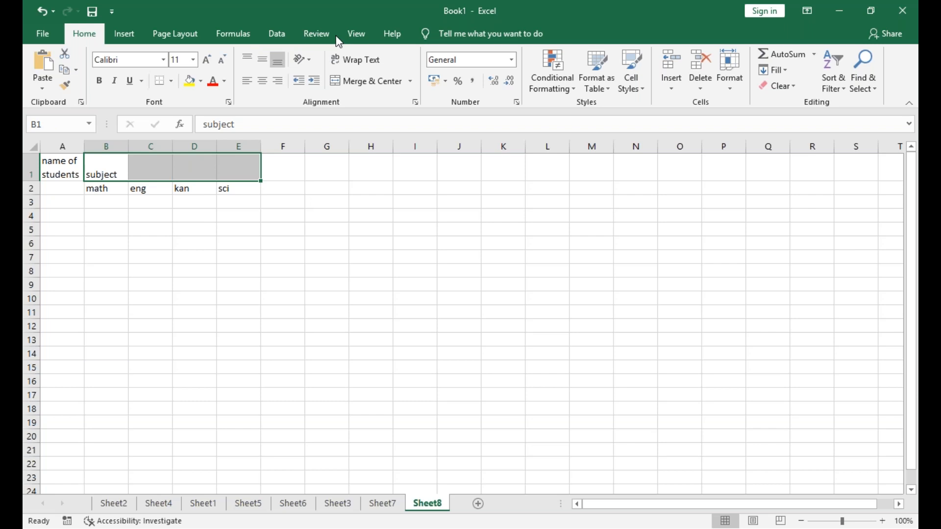
click(358, 87)
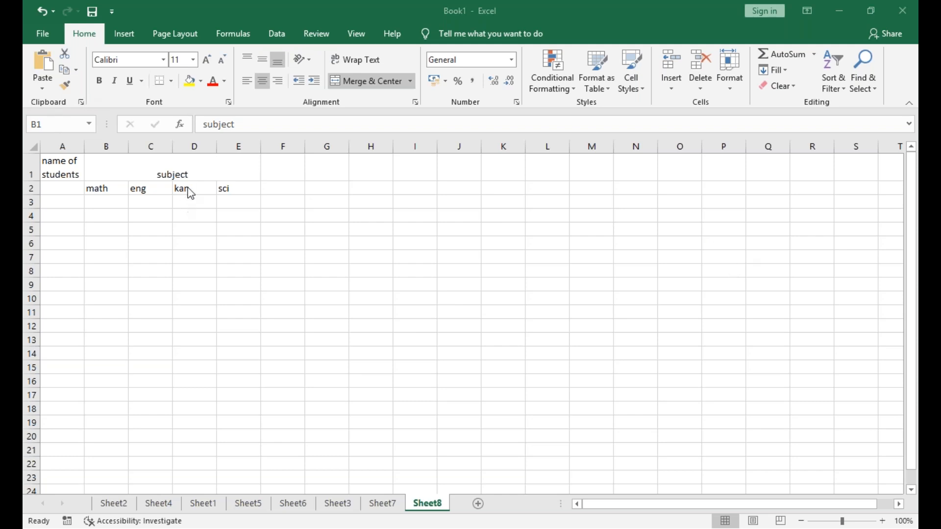
click(198, 177)
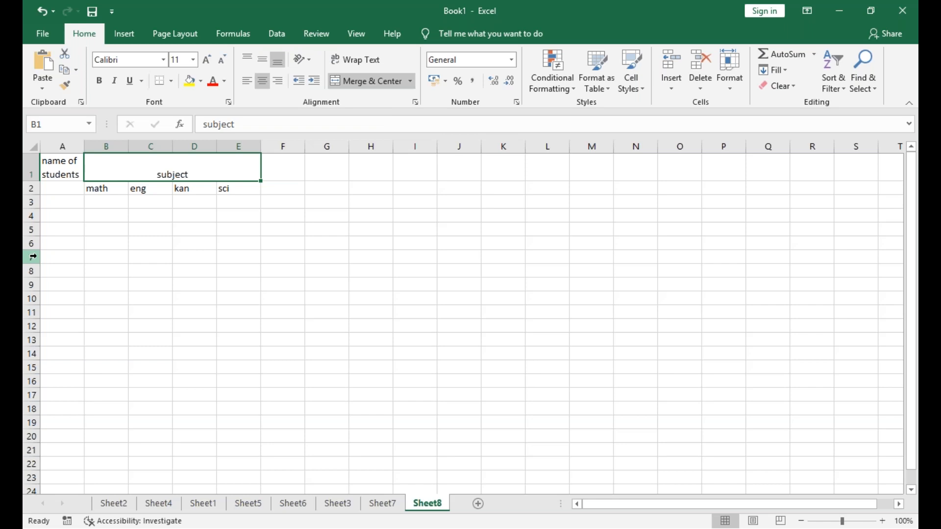
Enter 12 in B3 under the math heading
click(110, 204)
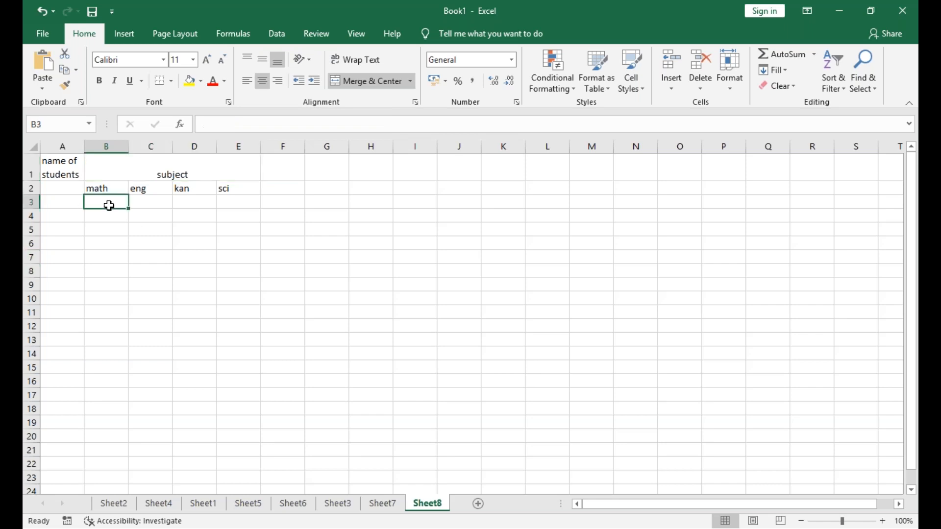
text(12)
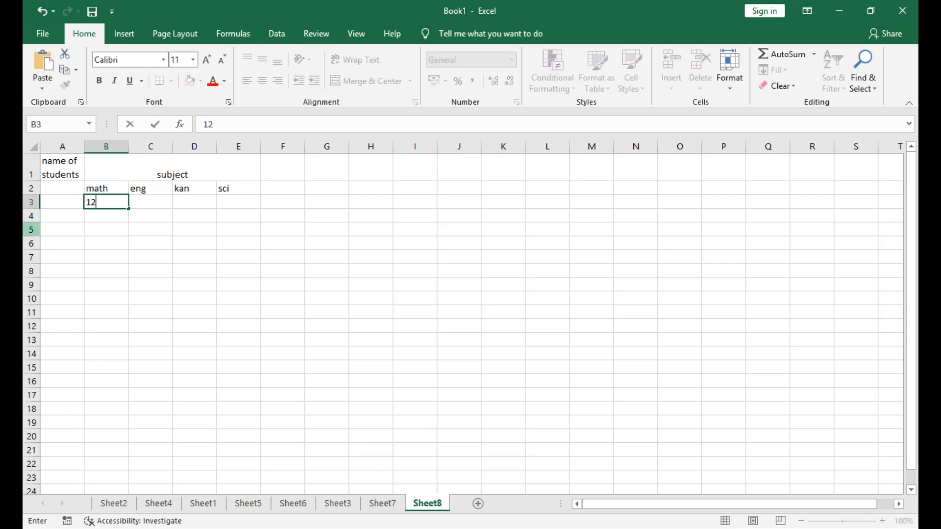
key(Return)
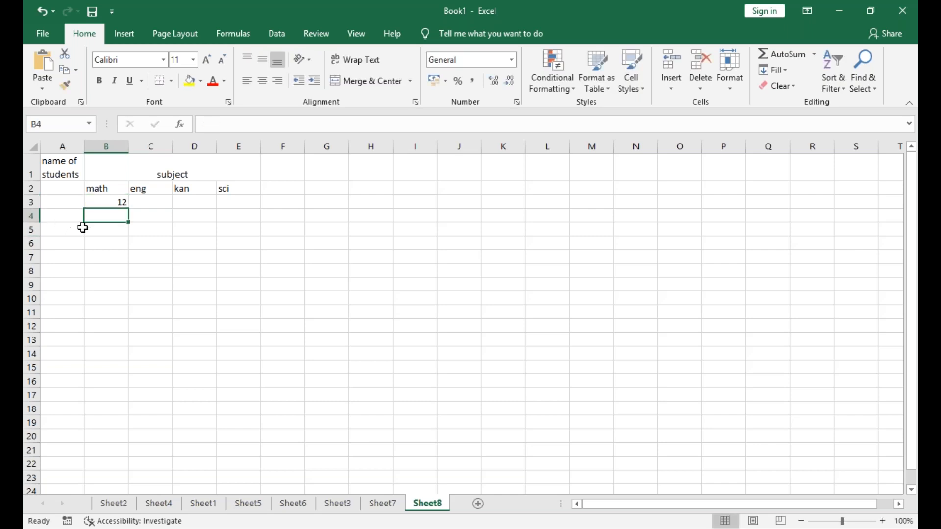
Enter the sample text "asd" in C3 under eng and clear the cell again
click(145, 206)
text(asd)
key(Return)
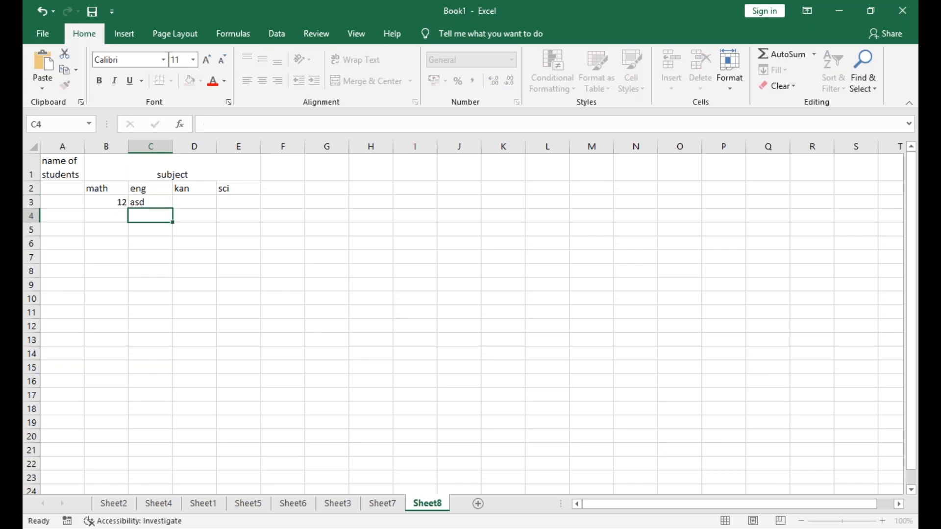
click(162, 202)
key(BackSpace)
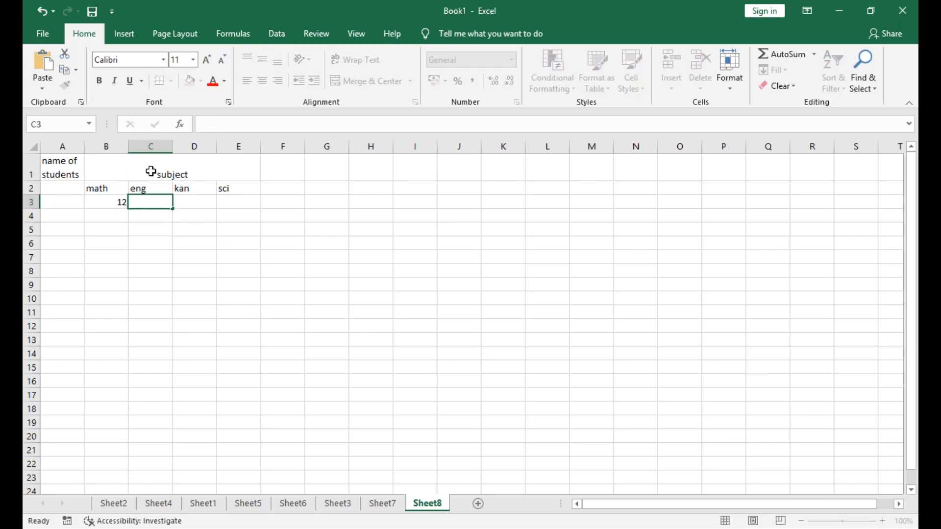
Left-align the merged "subject" heading and set it back to centered
click(150, 171)
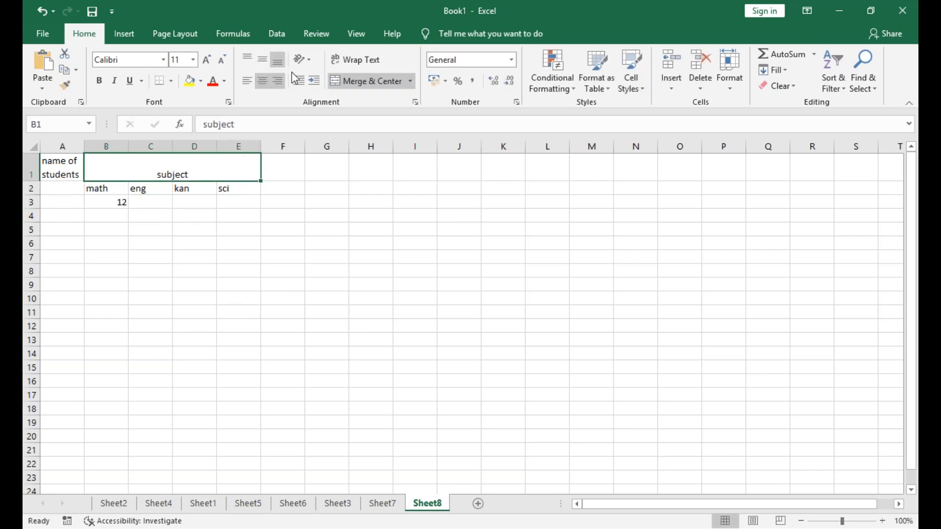
click(244, 86)
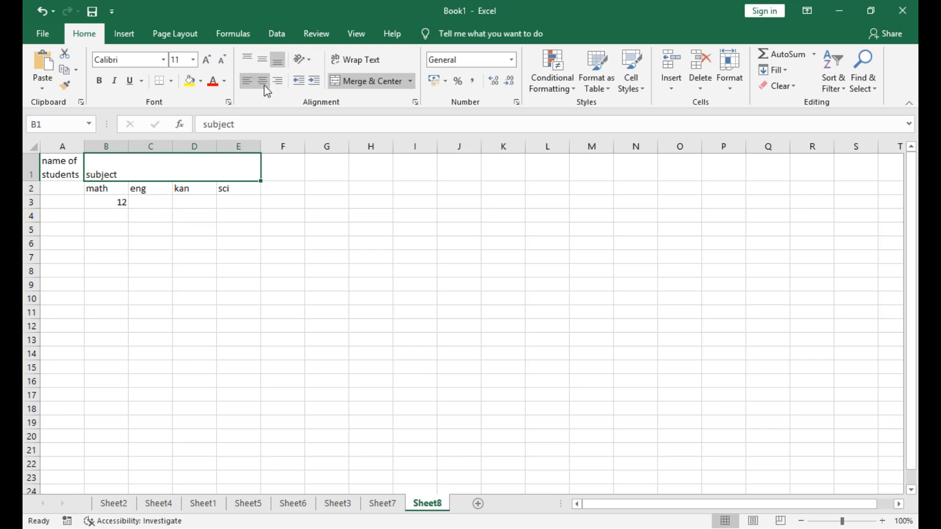
click(265, 83)
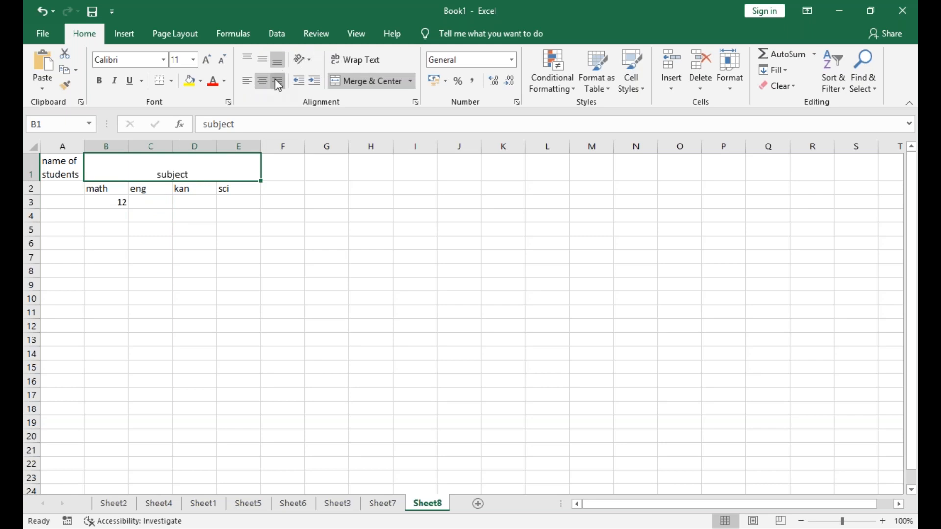
Cycle the merged "subject" heading through right, center, top, middle and bottom alignment
click(276, 81)
click(264, 83)
click(248, 58)
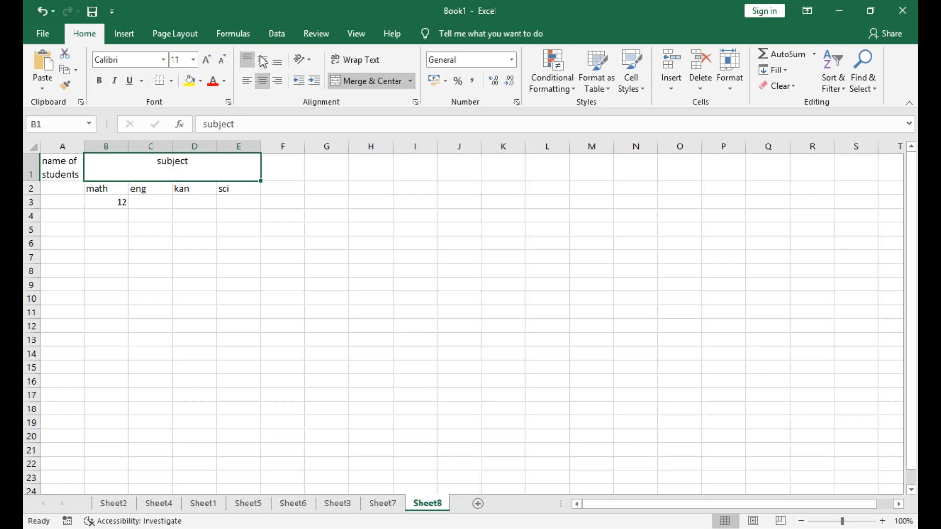
click(263, 59)
click(276, 63)
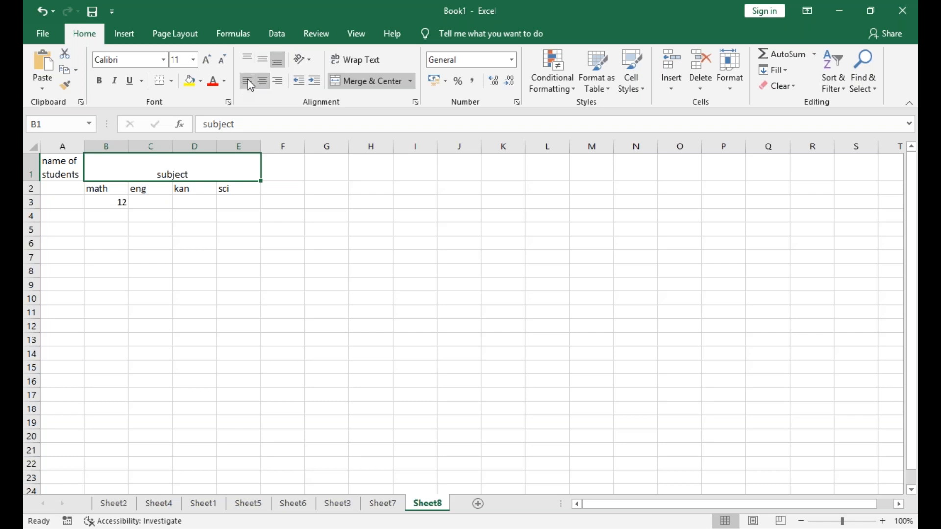
Try left, center and right horizontal alignment on the "subject" heading and return it to centered
click(248, 81)
click(263, 84)
click(277, 79)
click(262, 81)
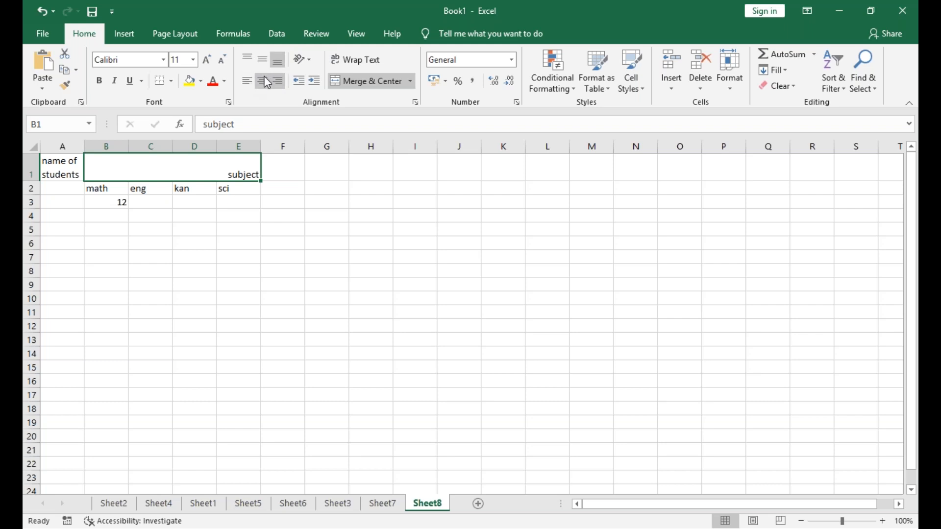
Try top and bottom vertical alignment on the "subject" heading and set it to middle alignment
click(255, 61)
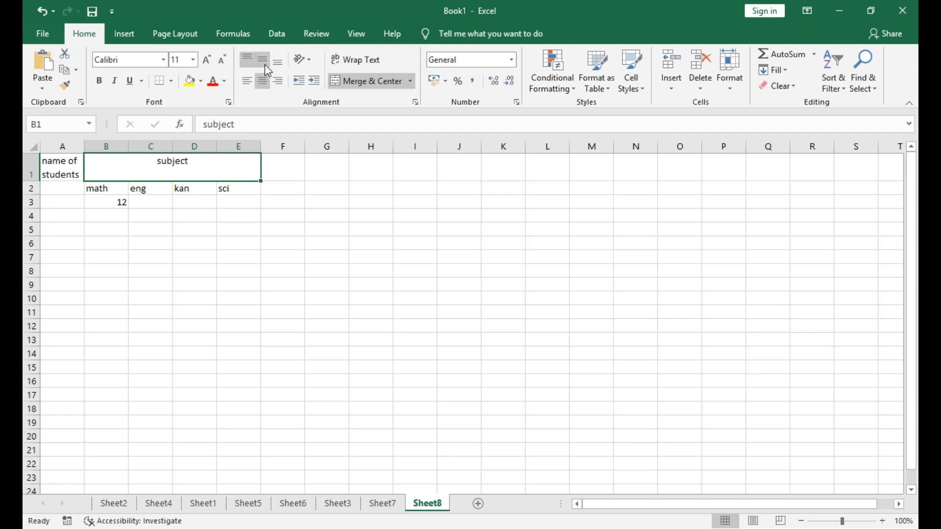
click(264, 63)
click(278, 63)
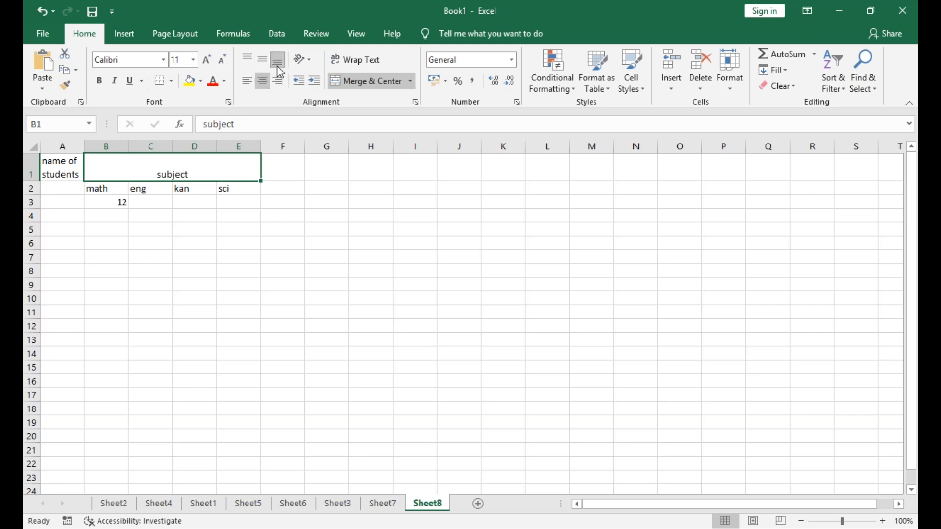
click(265, 62)
Angle the "subject" heading text counterclockwise and undo the rotation
click(304, 61)
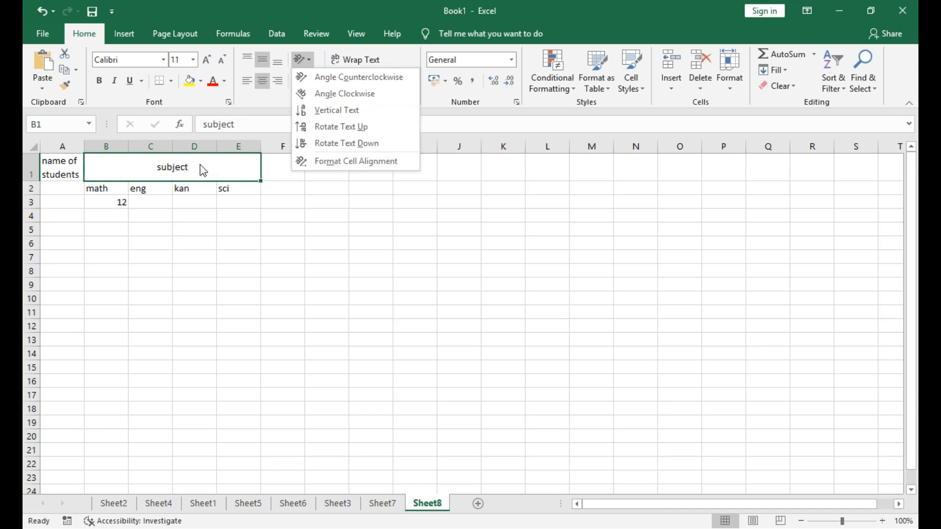
click(330, 82)
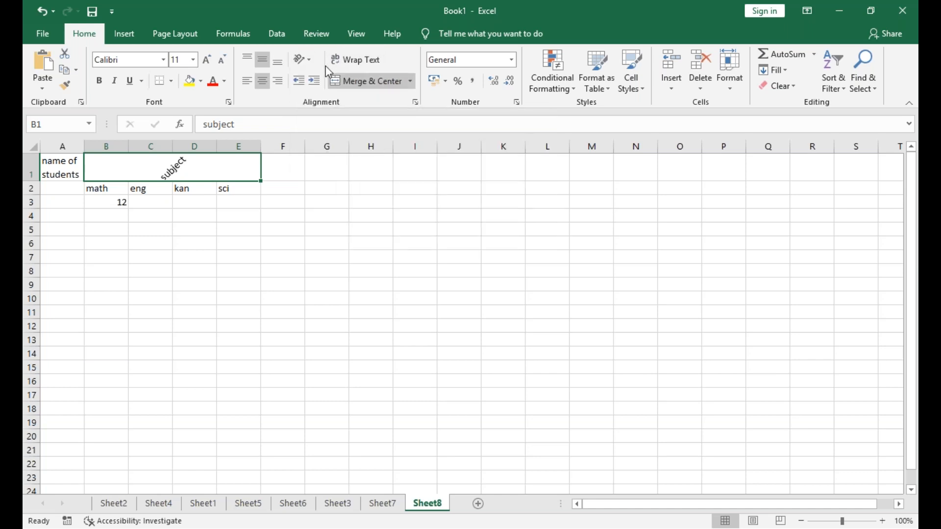
click(608, 149)
key(ctrl+z)
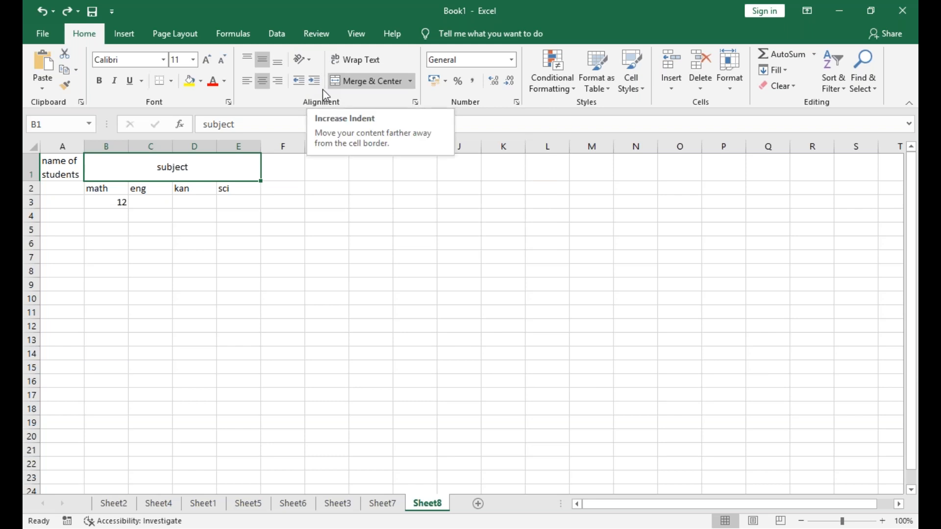
Right-align and left-align the "subject" heading, and set it back to centered
click(283, 91)
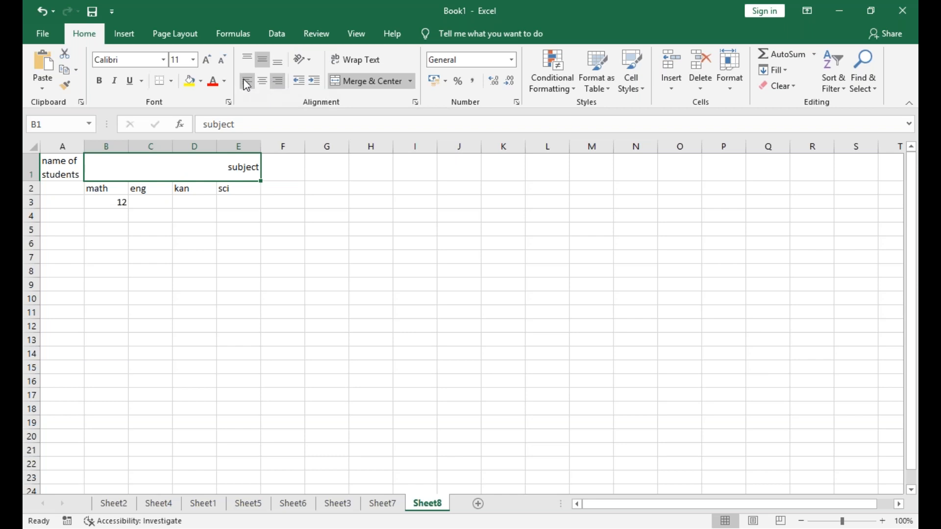
click(246, 84)
click(263, 81)
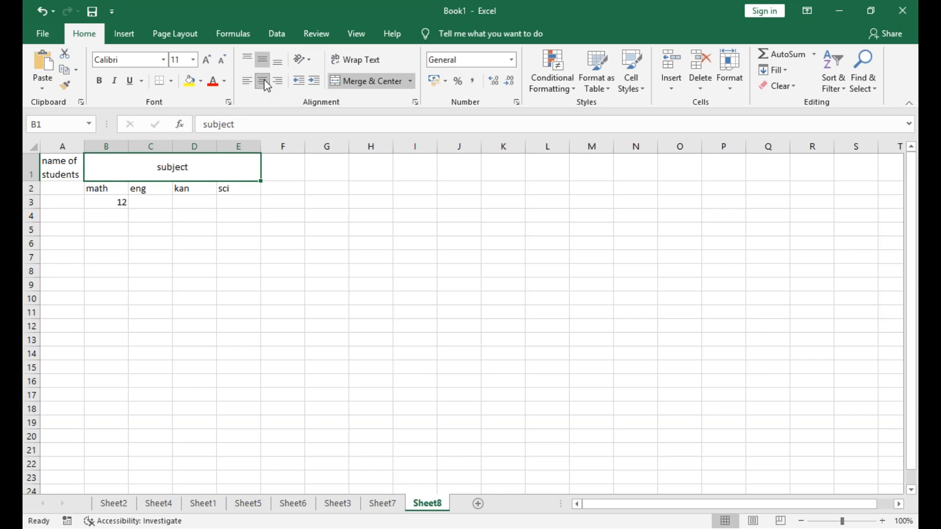
Left-align the "subject" heading and increase its indent by eight levels
click(247, 82)
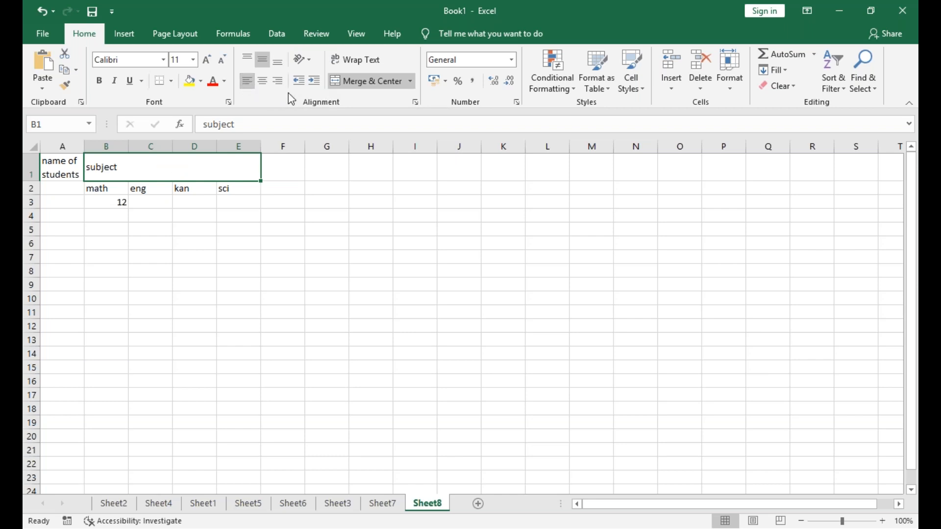
click(315, 81)
click(314, 81)
click(315, 81)
click(314, 81)
click(315, 81)
click(315, 81)
click(315, 81)
click(314, 80)
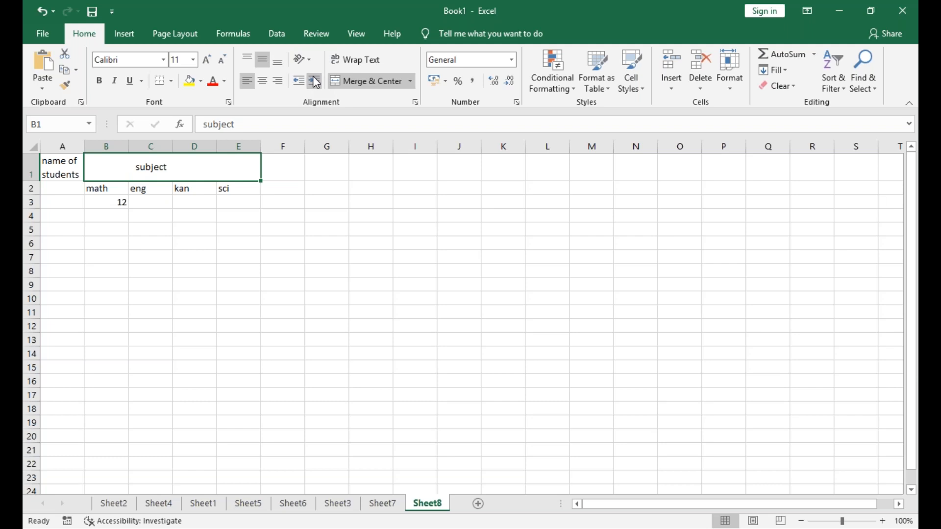
Decrease the "subject" heading's indent by four levels, increase it by four again, and re-center the text
click(299, 81)
click(299, 81)
click(298, 81)
click(299, 81)
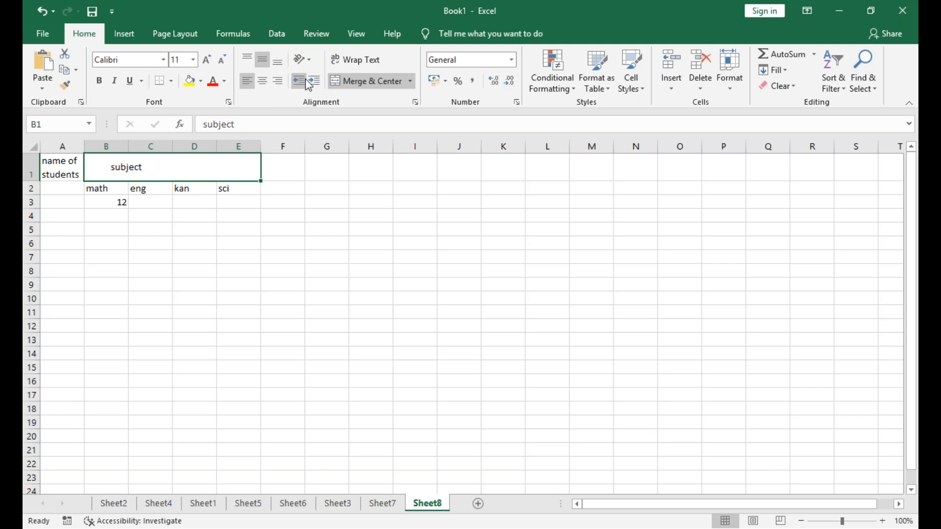
click(314, 81)
click(316, 79)
click(316, 79)
click(316, 78)
click(265, 81)
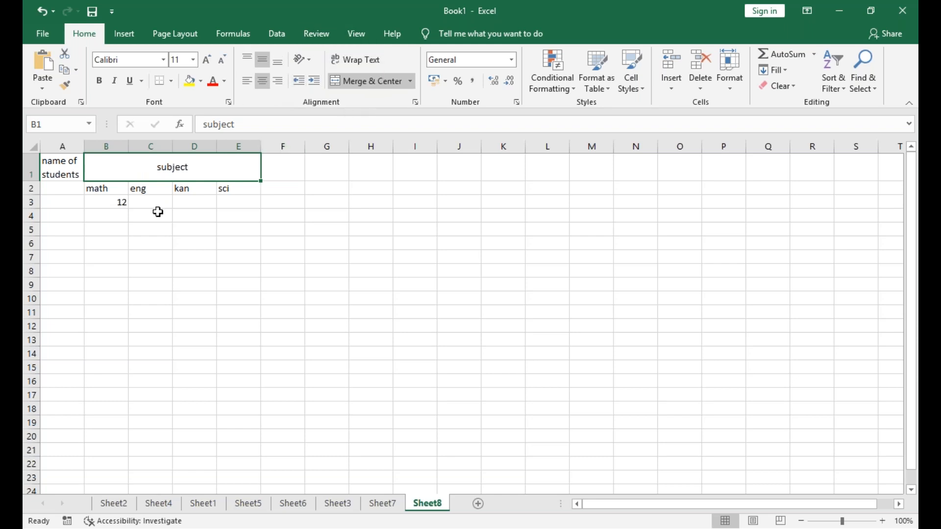
click(121, 203)
click(64, 202)
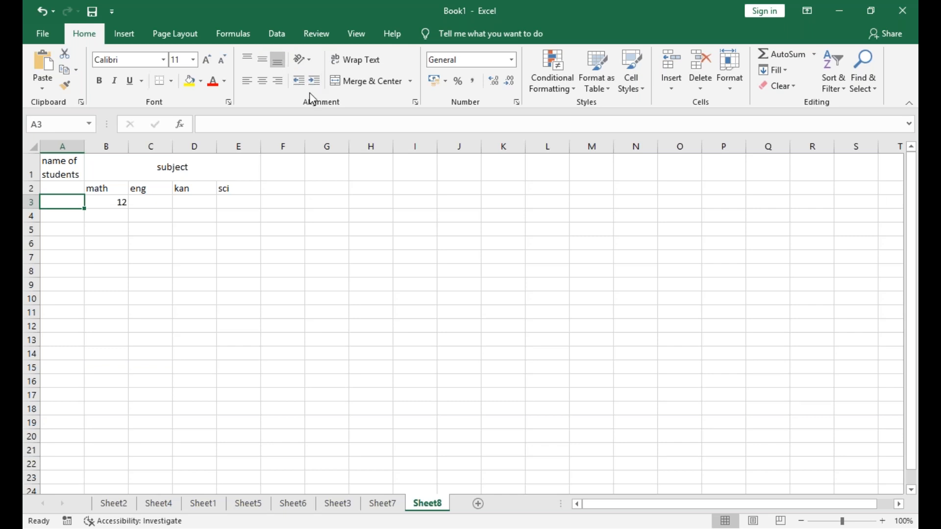
Increase the indent of the centered "subject" heading by eight levels
click(204, 166)
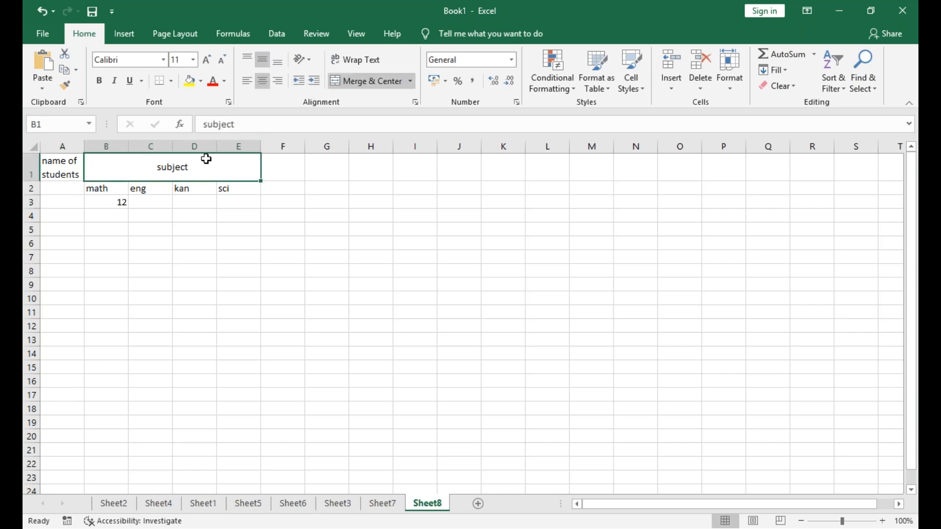
click(314, 84)
click(315, 88)
click(314, 89)
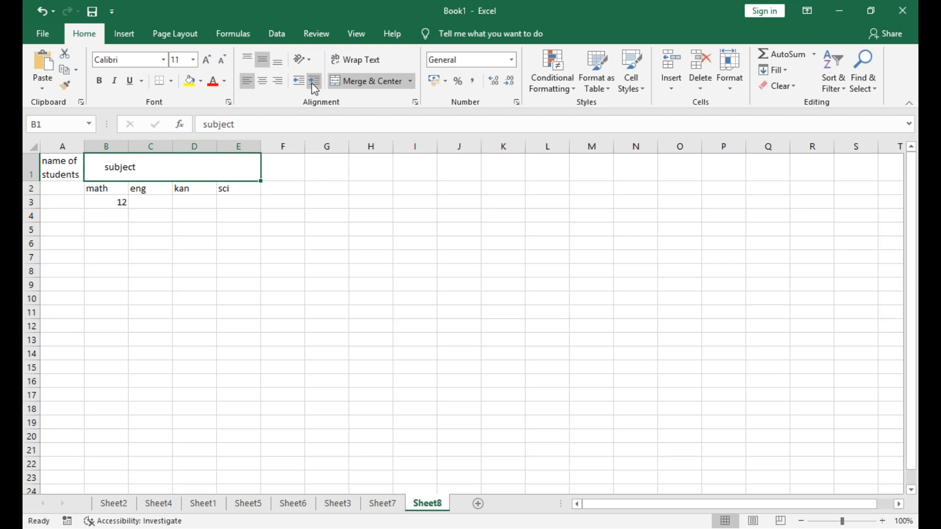
click(315, 88)
click(315, 88)
click(315, 89)
click(314, 87)
click(313, 86)
Decrease the "subject" heading's indent by five levels and increase it by four levels
click(298, 86)
click(297, 85)
click(297, 86)
click(297, 86)
click(297, 86)
click(317, 85)
click(317, 84)
click(316, 84)
click(314, 80)
click(256, 210)
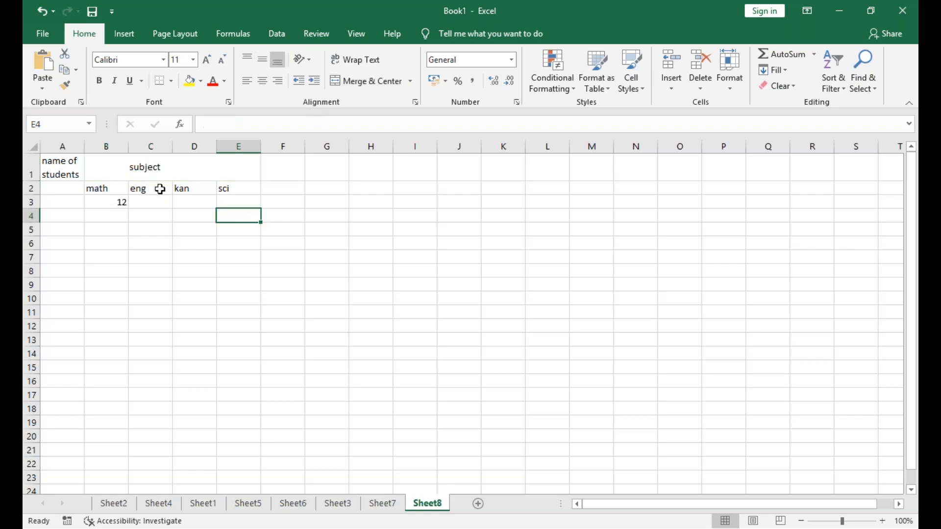
Unmerge the "subject" heading cells B1:E1
click(141, 168)
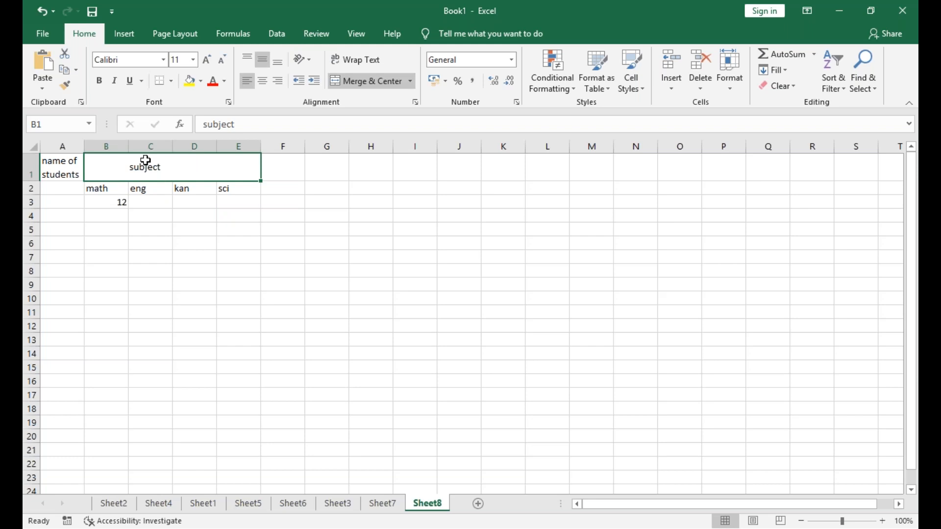
click(379, 82)
click(117, 258)
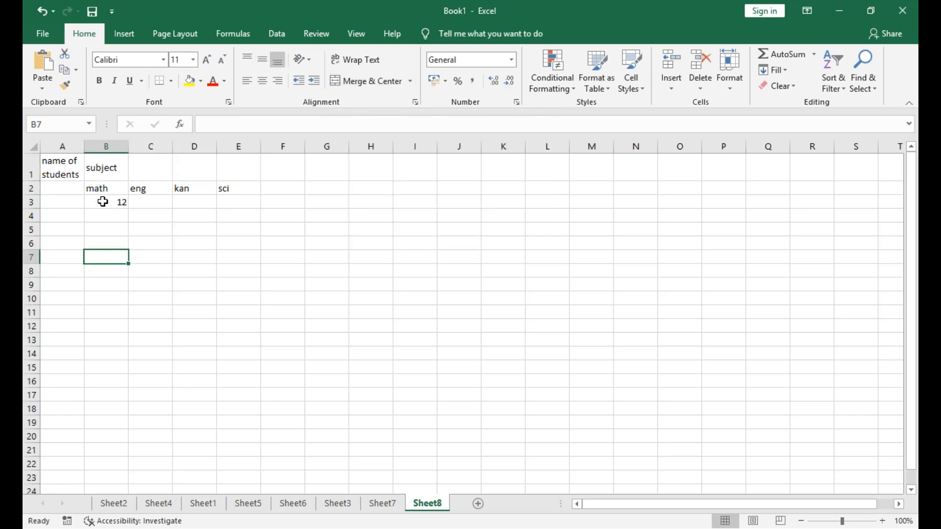
Merge and center the "subject" heading across B1:E1 again
click(109, 175)
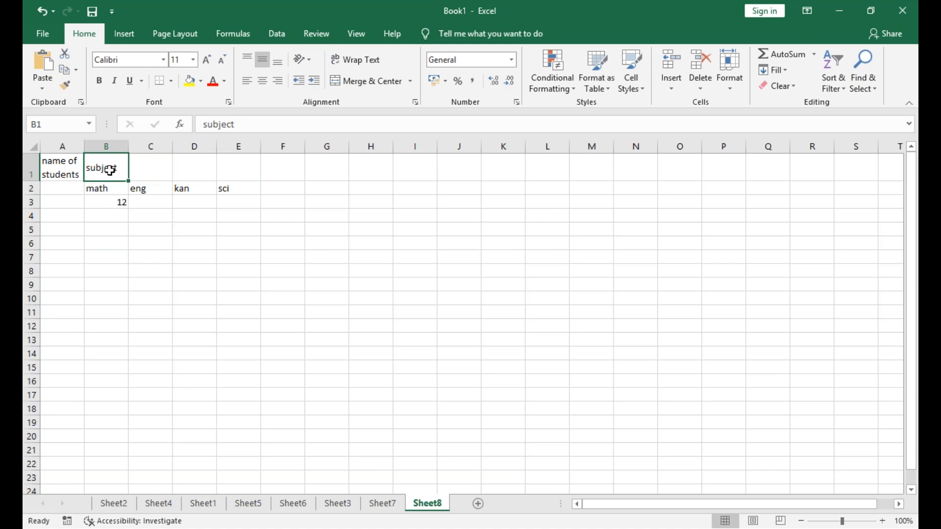
drag(118, 172, 218, 169)
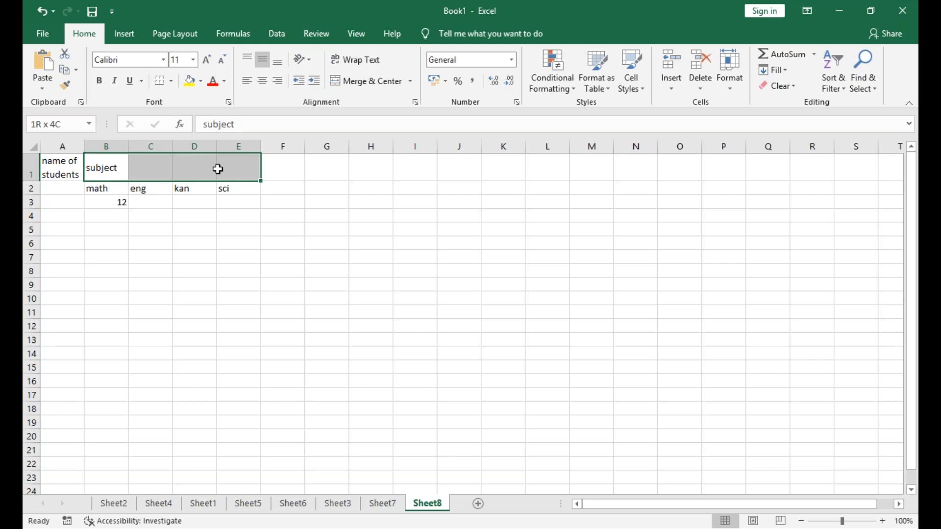
drag(218, 169, 218, 169)
click(384, 78)
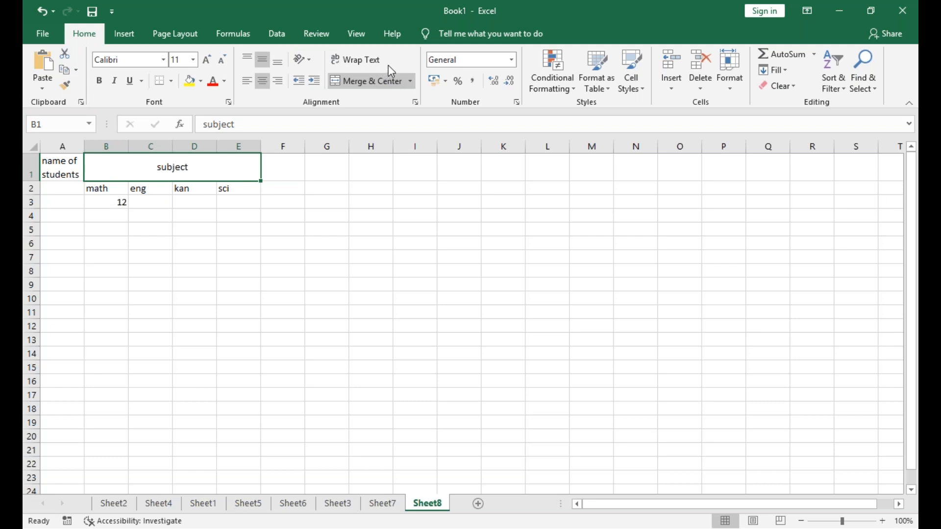
Turn off text wrapping for the "name of students" heading in A1 and turn it back on
click(71, 172)
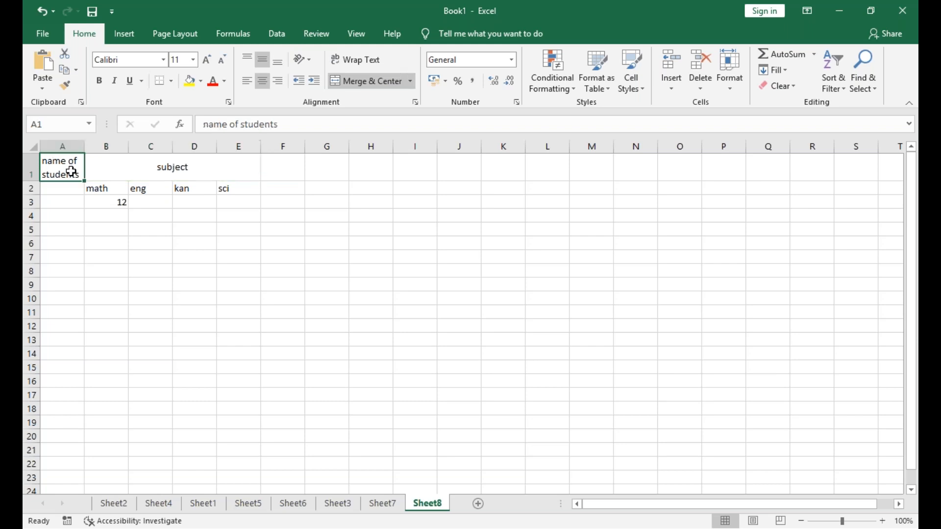
click(369, 65)
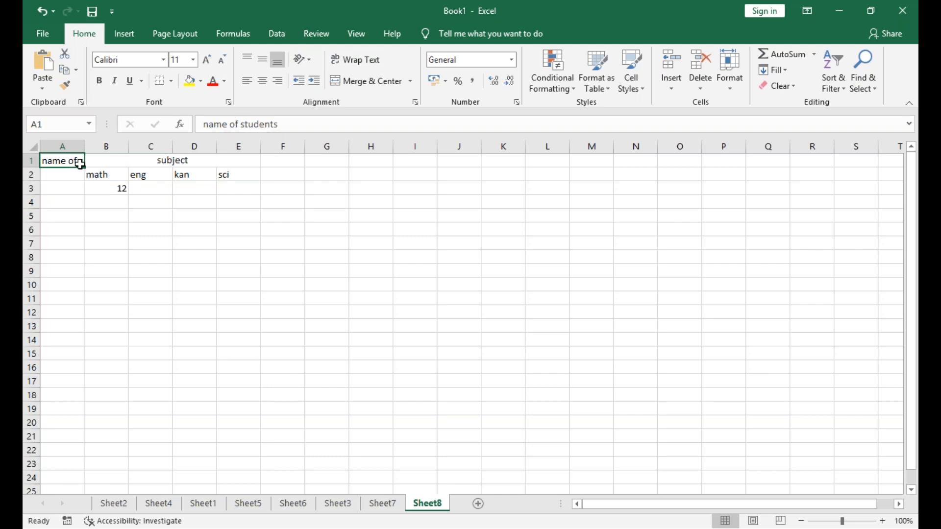
click(353, 60)
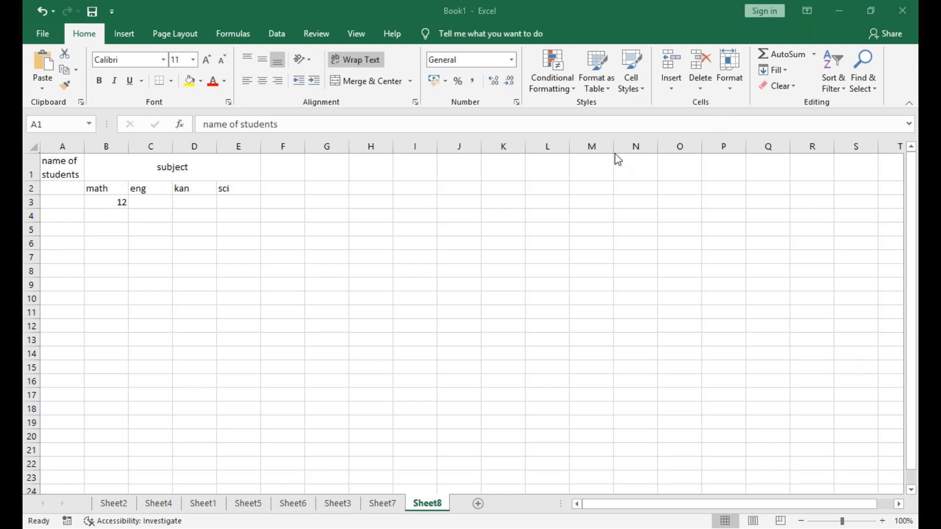
click(211, 203)
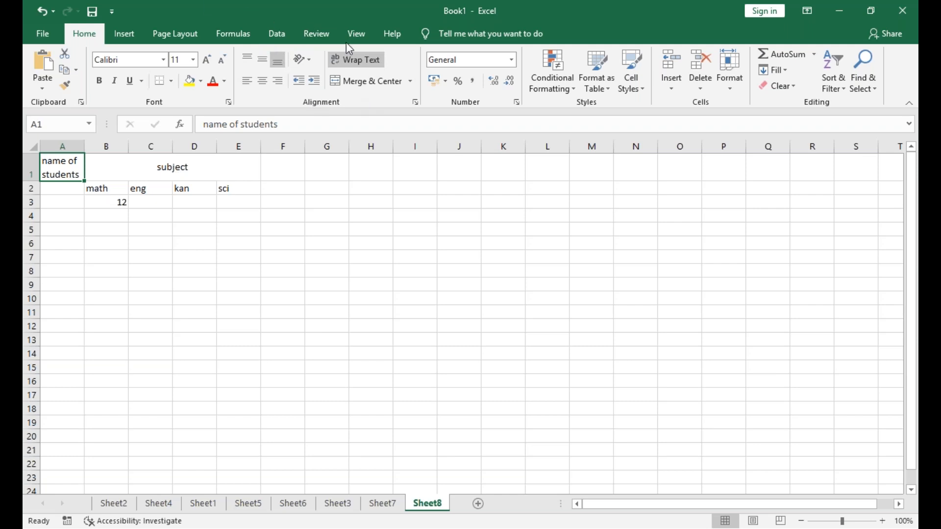
Enter the first four students' names in A3:A6 under the "name of students" heading
click(70, 206)
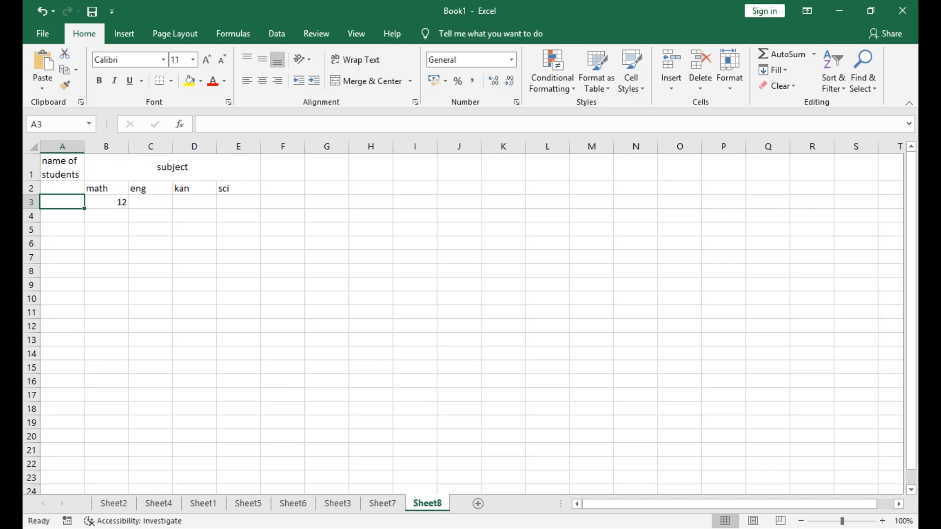
text(sonu)
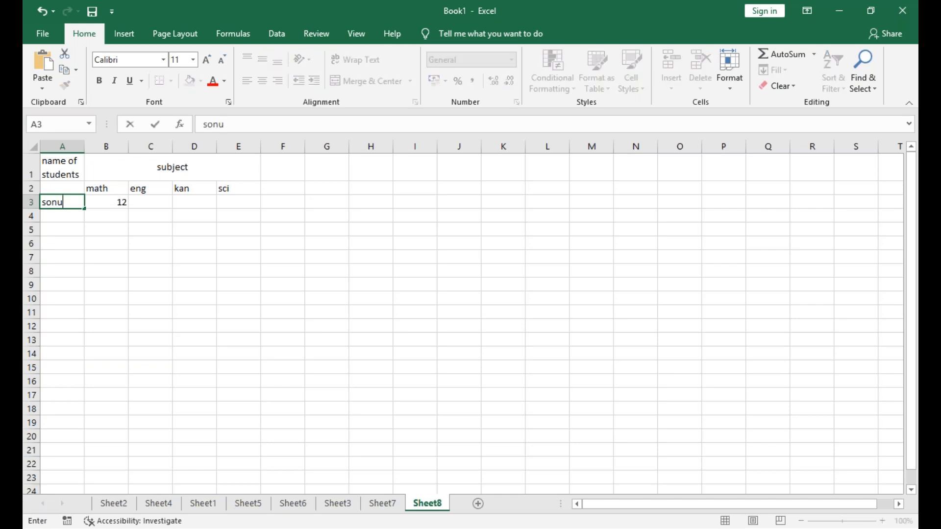
key(Return)
text(monu)
key(Return)
text(ponu)
key(Return)
text(konu)
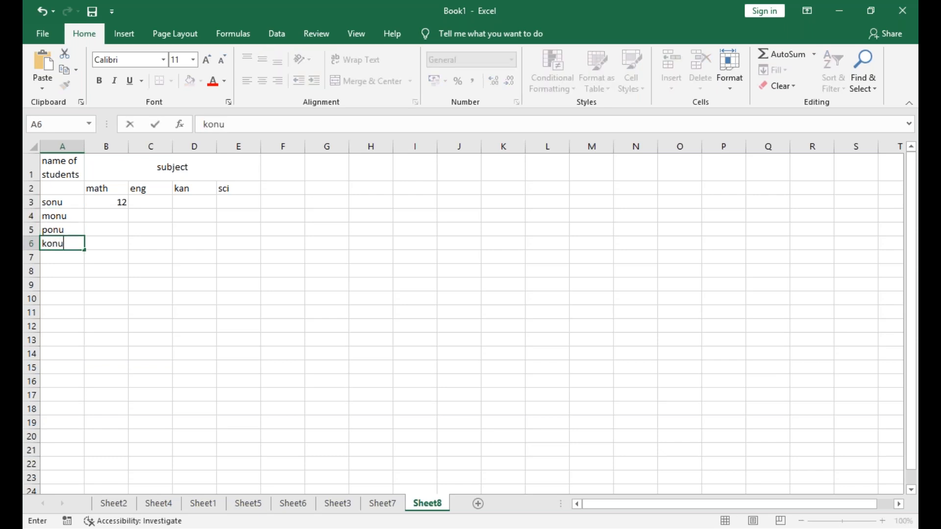
key(Return)
Enter the fifth student's name in A7, replacing the discarded attempts
text(so)
key(BackSpace)
key(BackSpace)
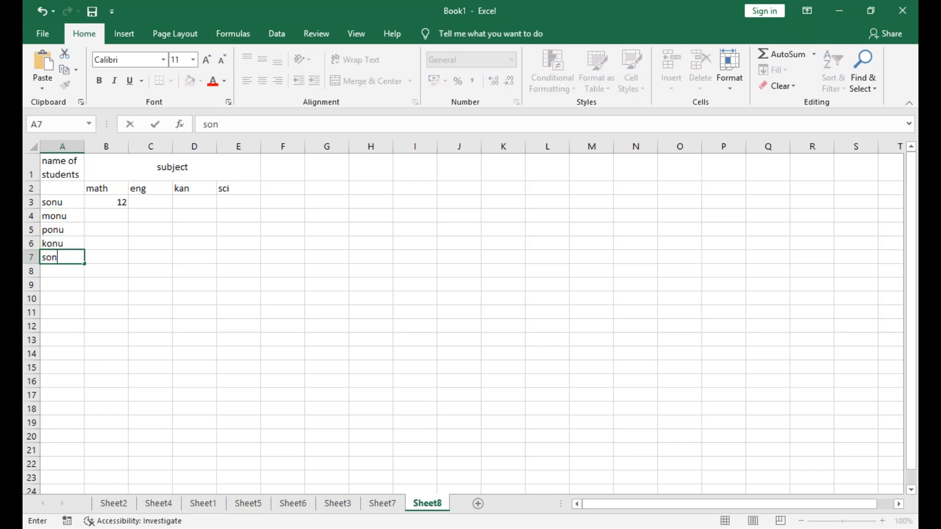
key(BackSpace)
text(monu)
key(BackSpace)
key(BackSpace)
key(BackSpace)
key(BackSpace)
text(tonu)
key(Return)
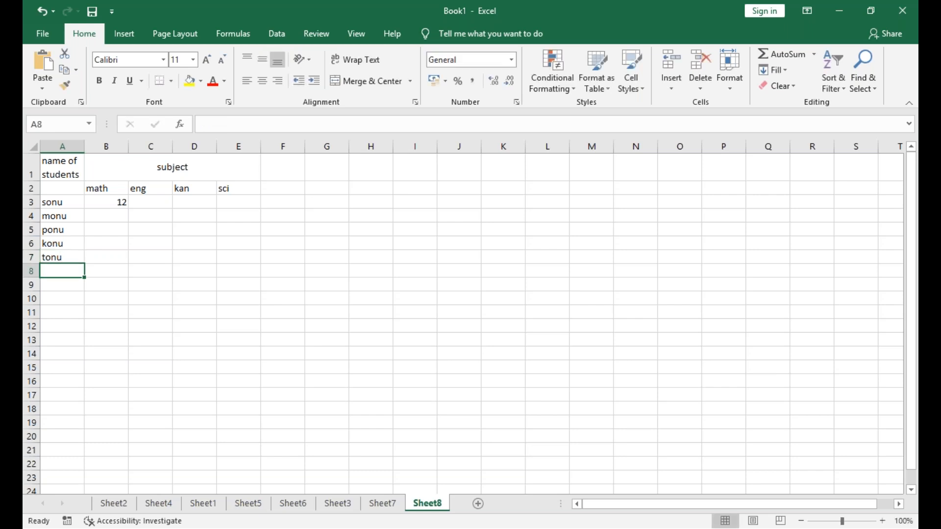
Enter the sixth student's name in A8, correcting the initial entry
text(conk)
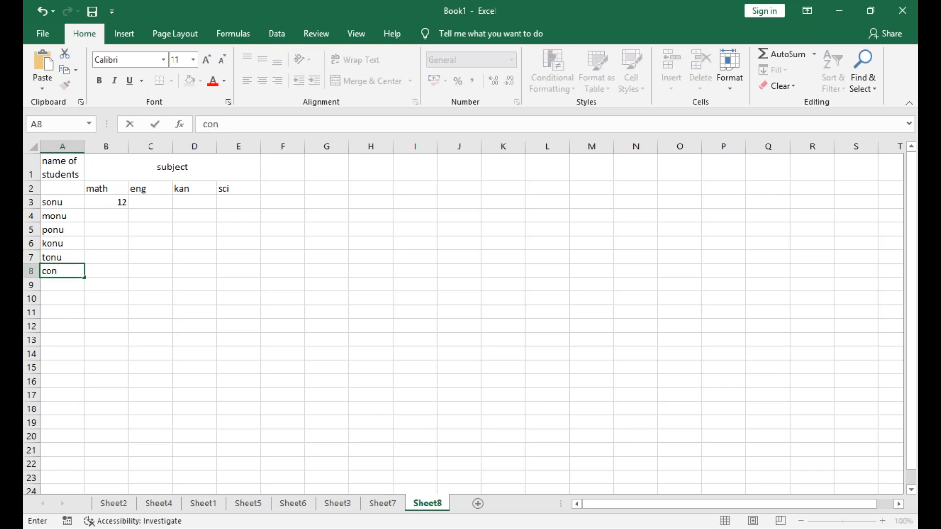
key(BackSpace)
key(BackSpace)
key(BackSpace)
key(BackSpace)
text(zonu)
key(Tab)
Enter the math marks 65, 32, 12, 32 and 45 in B4:B8
key(Up)
key(Up)
key(Up)
key(Up)
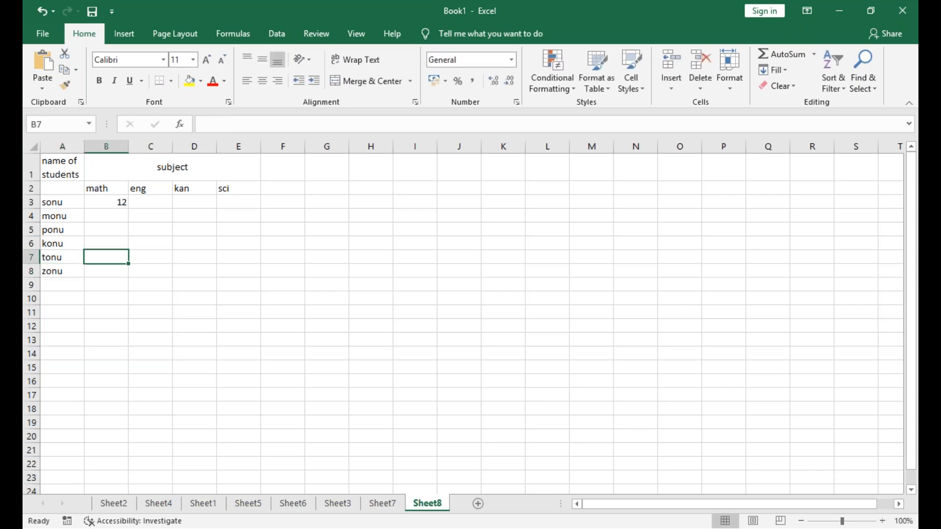
text(65)
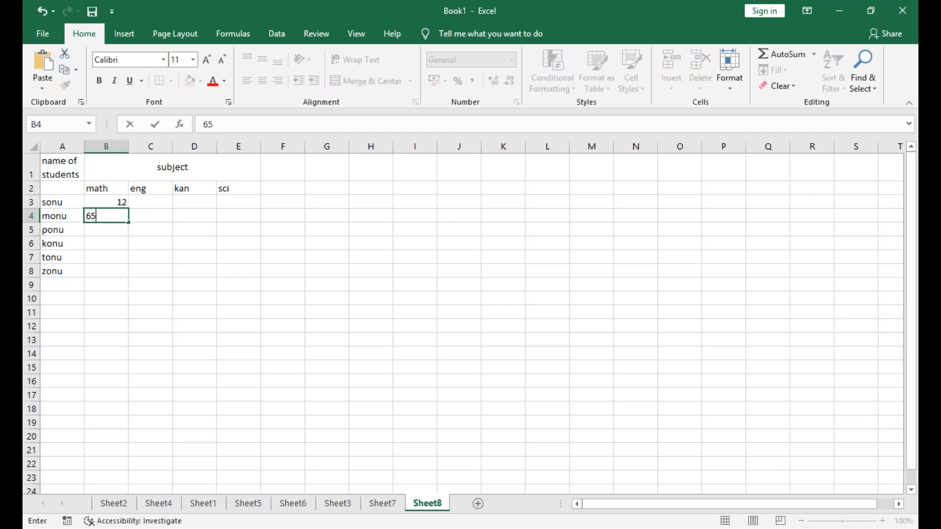
key(Return)
text(32)
key(Return)
text(12)
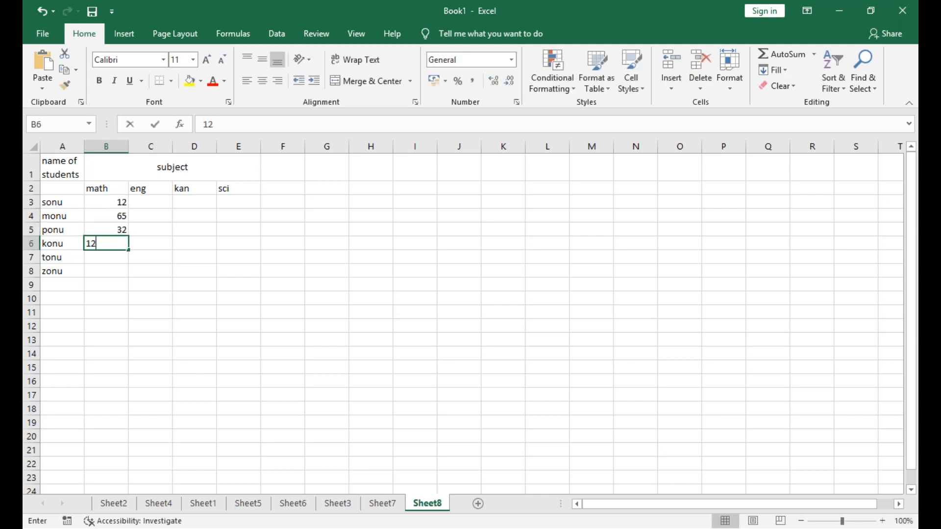
key(Return)
text(32)
key(Return)
text(45)
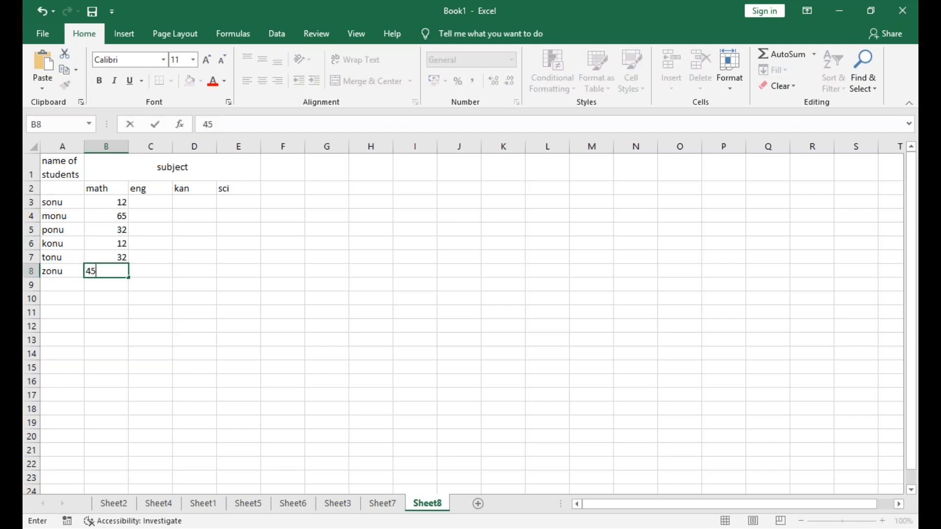
key(Return)
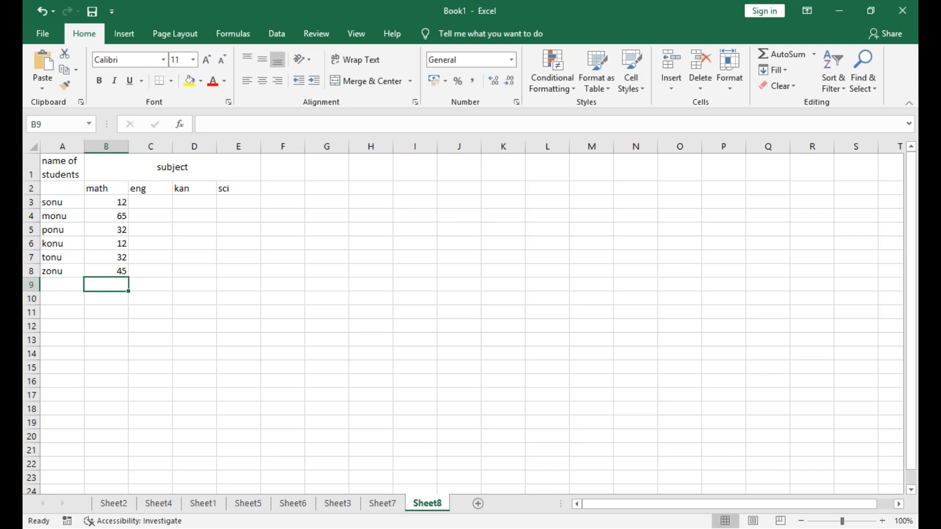
Enter the eng marks 87, 98 and 45 for the first three students in C3:C5
click(157, 201)
text(87)
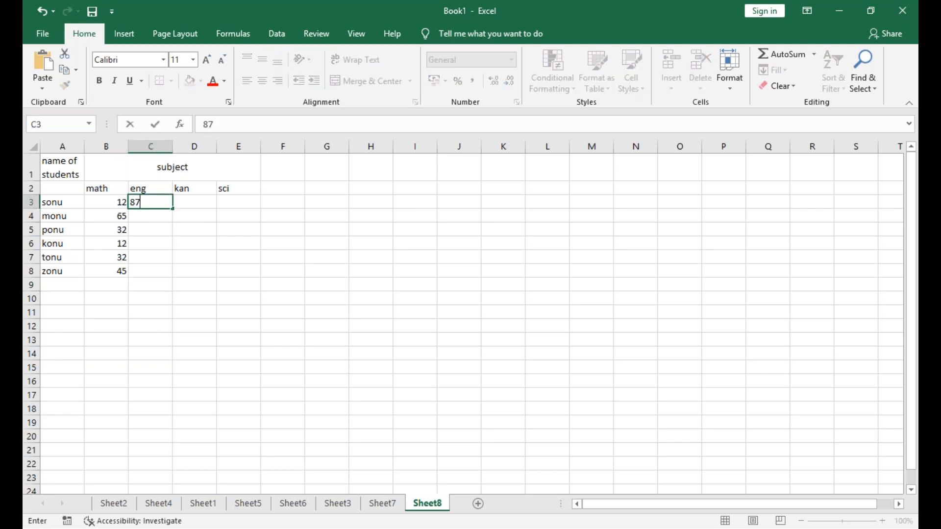
key(Return)
text(98)
key(Return)
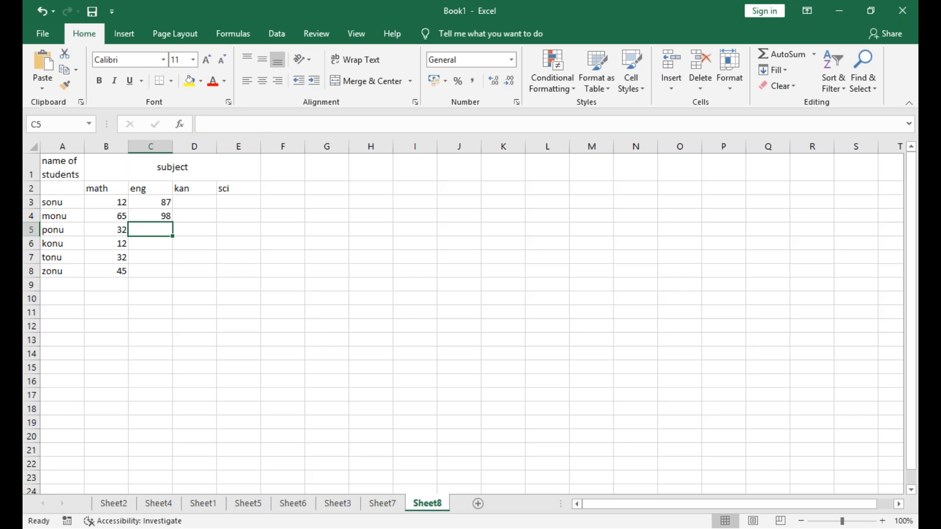
text(45)
click(459, 382)
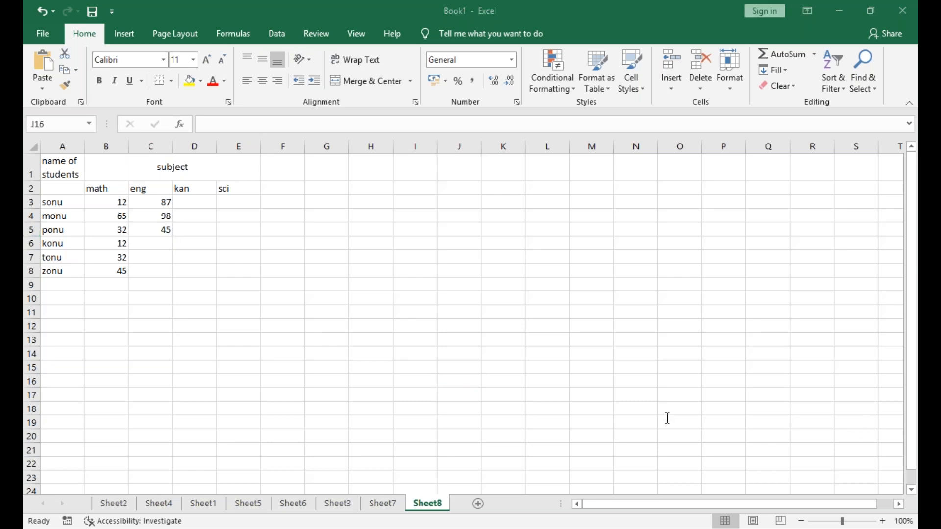
Unmerge the "subject" heading in B1:E1 and merge and center it again across the same cells
click(169, 172)
click(151, 167)
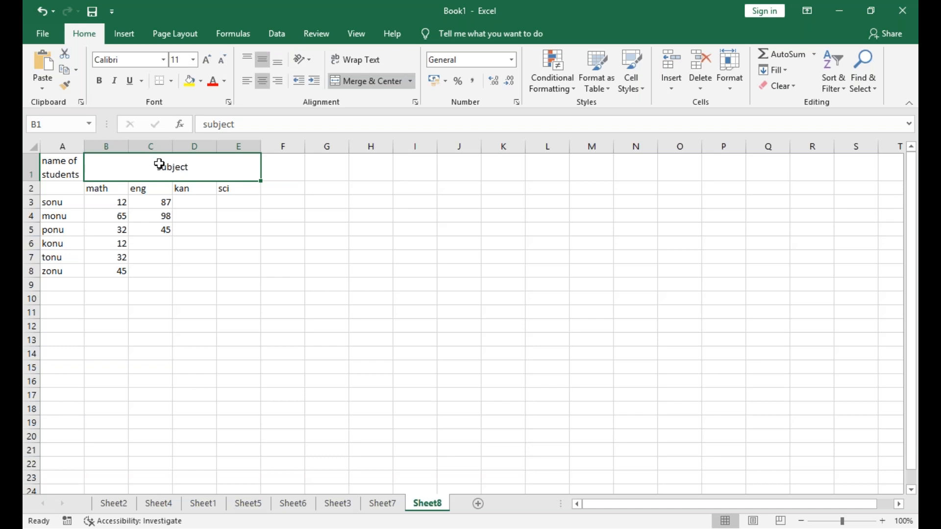
click(377, 78)
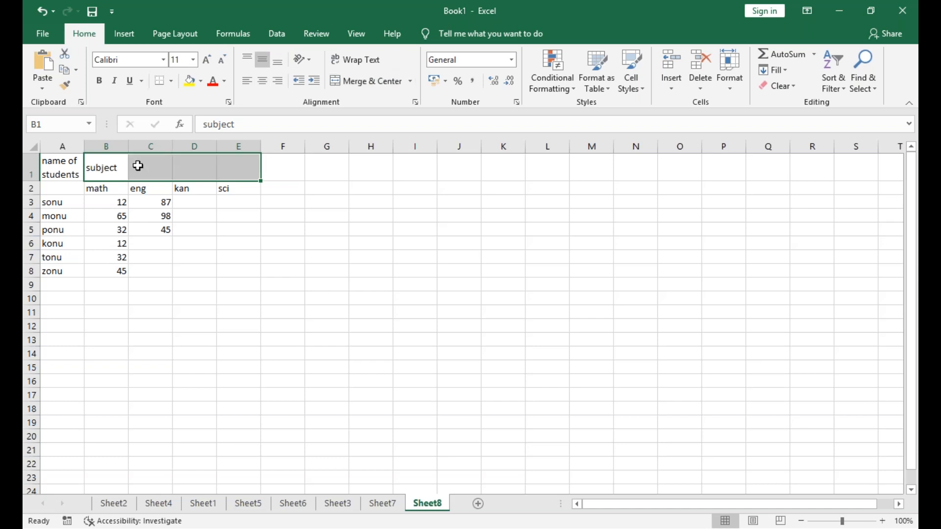
click(138, 166)
click(119, 167)
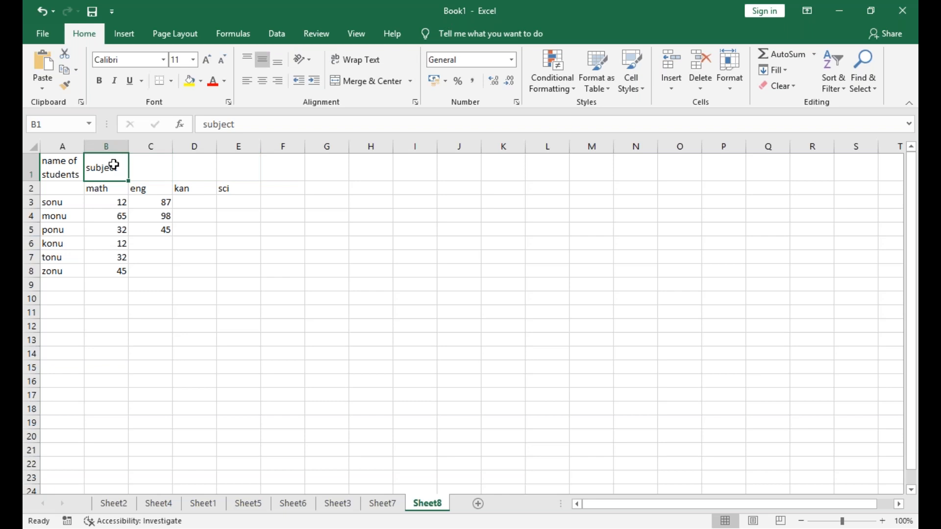
drag(143, 166, 229, 168)
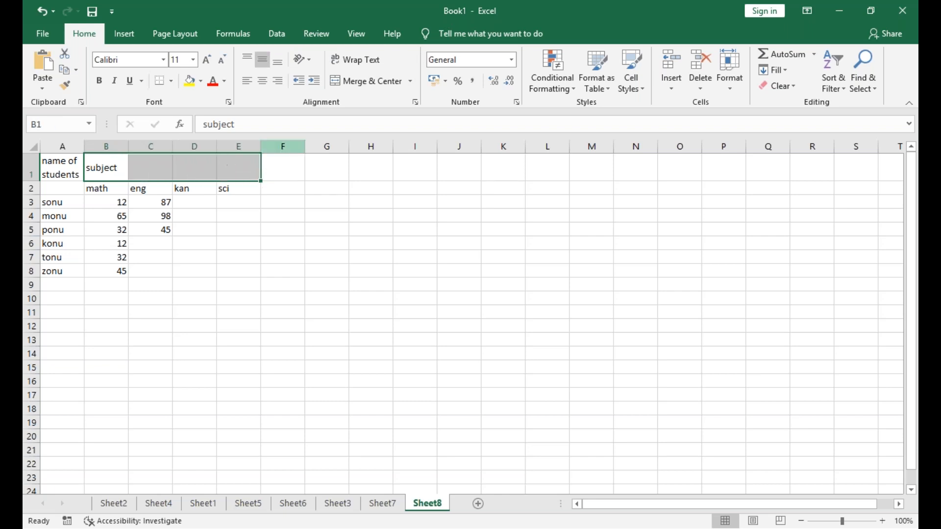
click(376, 82)
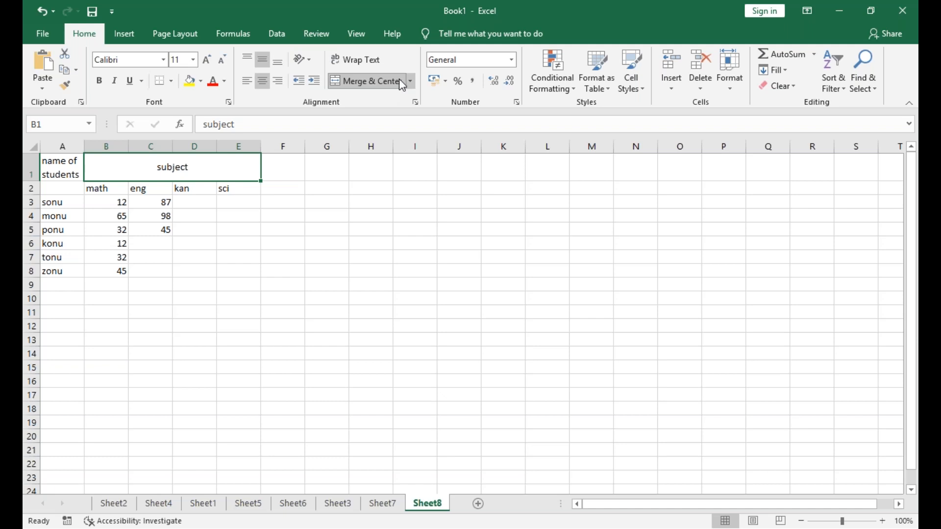
Enter the remaining eng marks 65, 12 and 78 in C6:C8
click(167, 245)
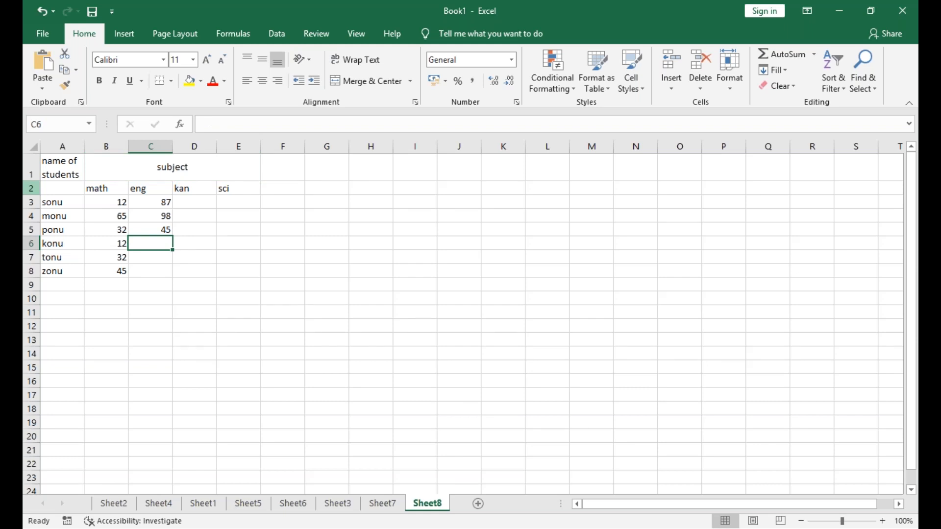
text(65)
key(Return)
text(12)
key(Return)
text(78)
key(Return)
Enter the kan marks 15, 36, 98, 75, 84 and 95 in D3:D8
click(195, 271)
key(Up)
key(Up)
key(Up)
key(Up)
key(Up)
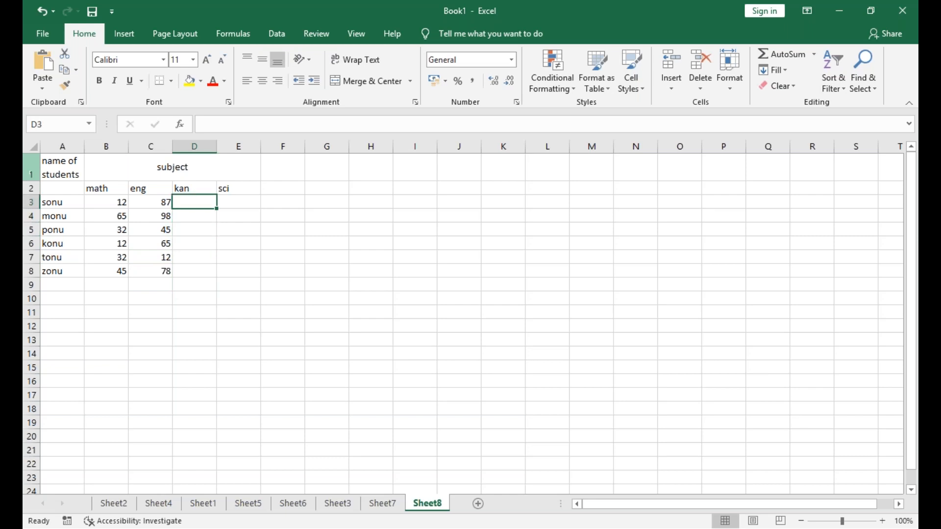
text(15)
key(Return)
text(36)
key(Return)
text(98)
key(Return)
text(75)
key(Return)
text(84)
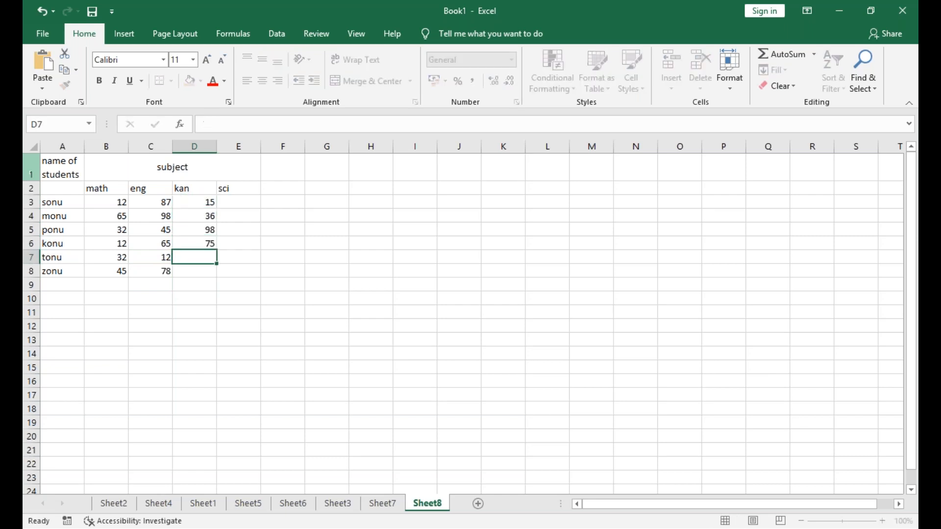
key(Return)
text(95)
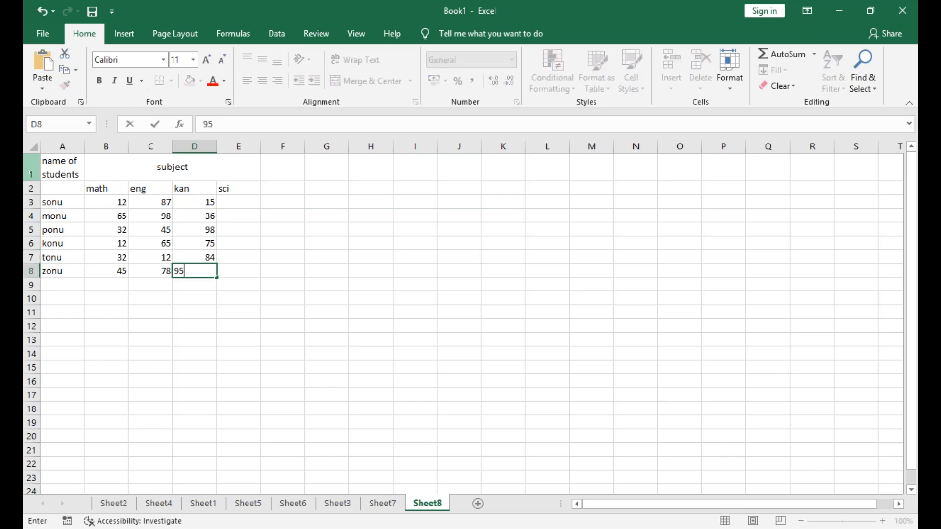
key(Right)
Enter the sci marks 45, 32, 78 and 15 for the first four students in E3:E6
key(Up)
key(Up)
key(Up)
key(Up)
key(Up)
text(45)
key(Return)
text(32)
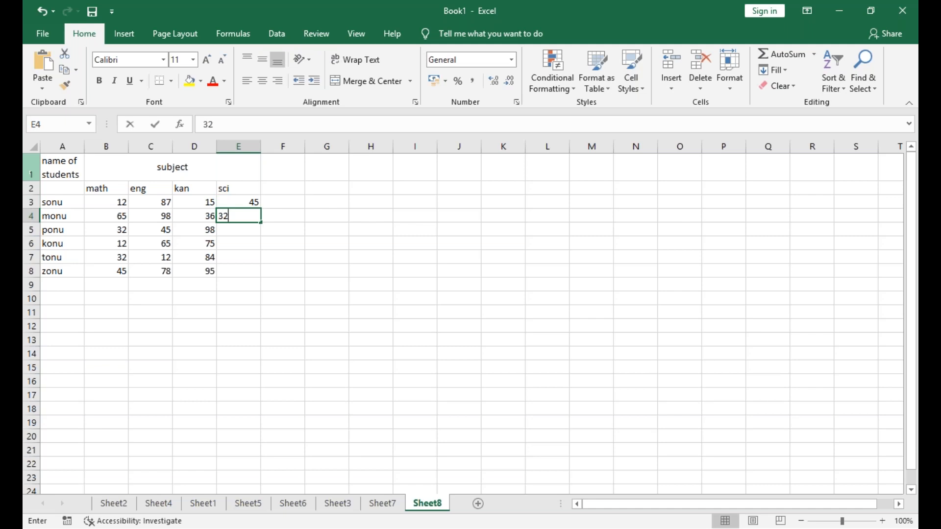
key(Return)
text(78)
key(Return)
text(15)
key(Return)
Enter the sci marks 65 in E7, correcting the mistyped entry, and 78 in E8
text(665)
key(Return)
key(Up)
key(F2)
key(BackSpace)
key(BackSpace)
text(5)
key(Return)
text(78)
key(Return)
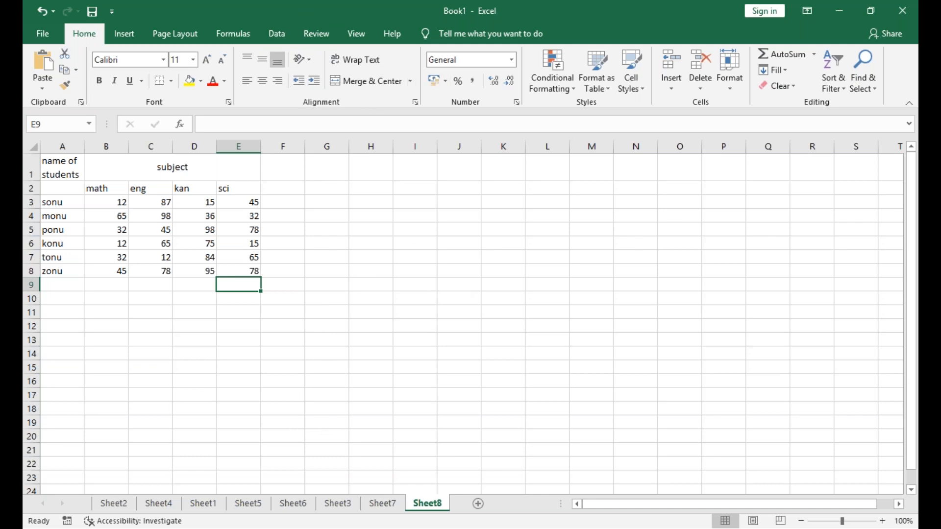
Apply the Number format to empty cell D12 below the table and enter 32 in it
click(183, 329)
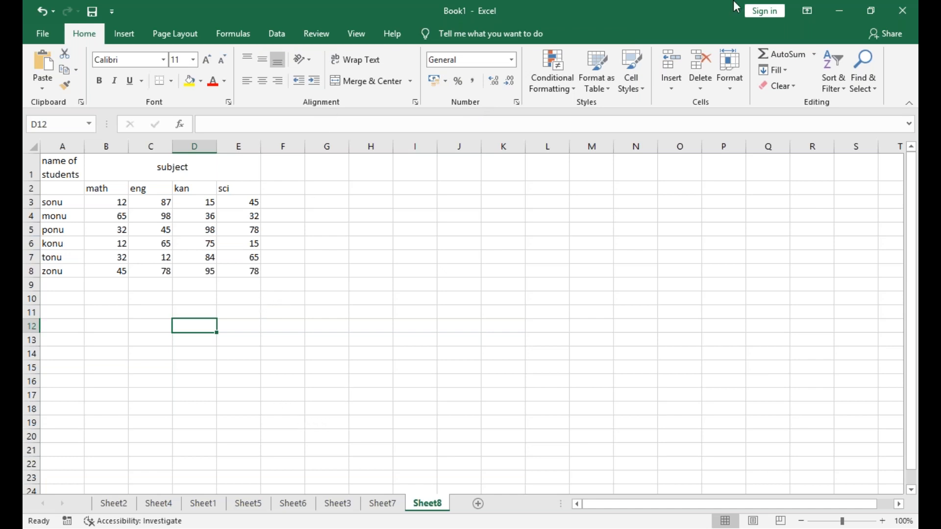
click(512, 61)
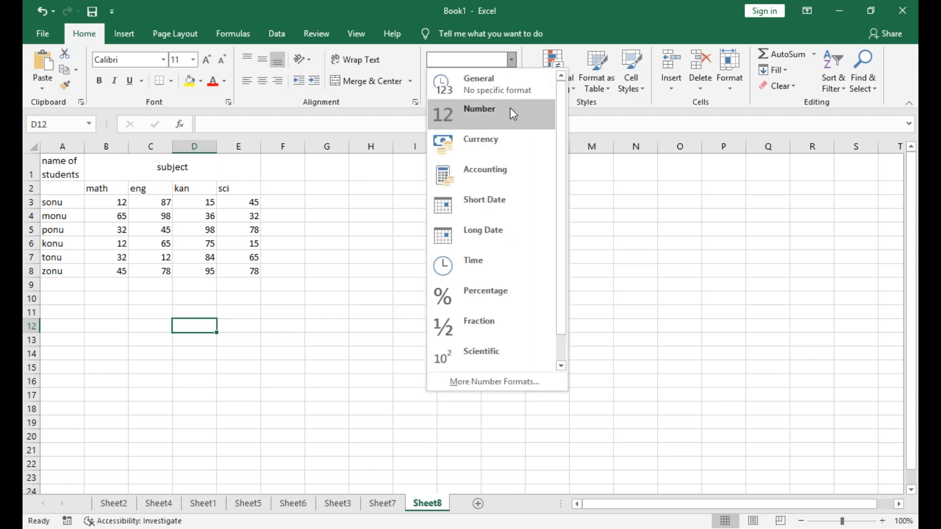
click(513, 114)
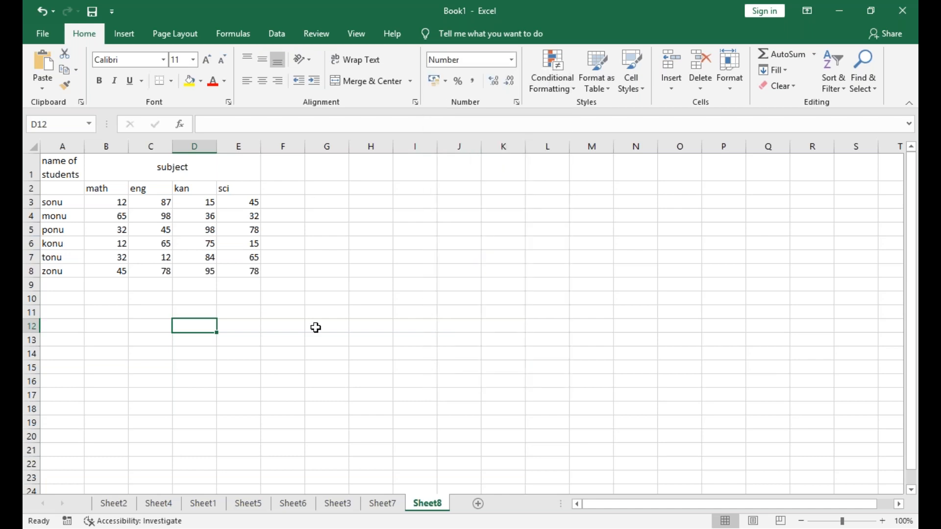
text(32)
key(Return)
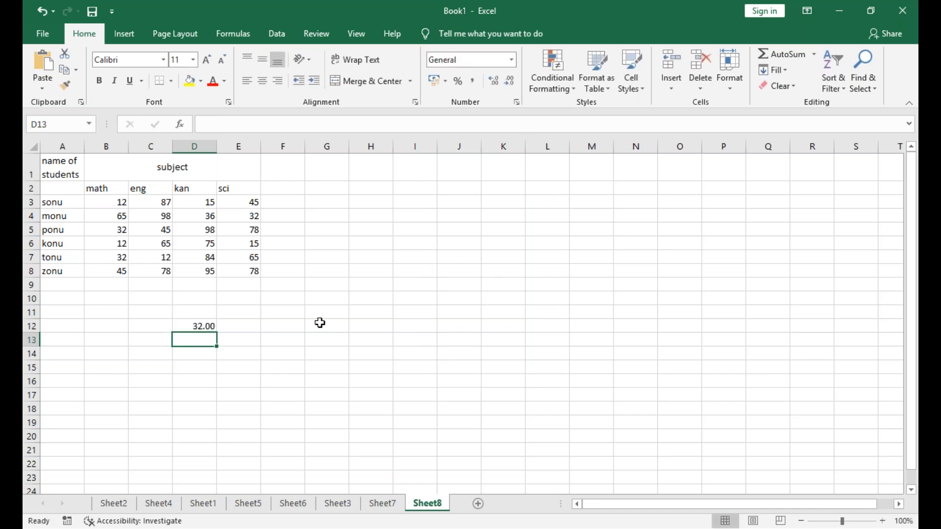
Format the value in D12 as Currency and change it to the Accounting format
click(512, 59)
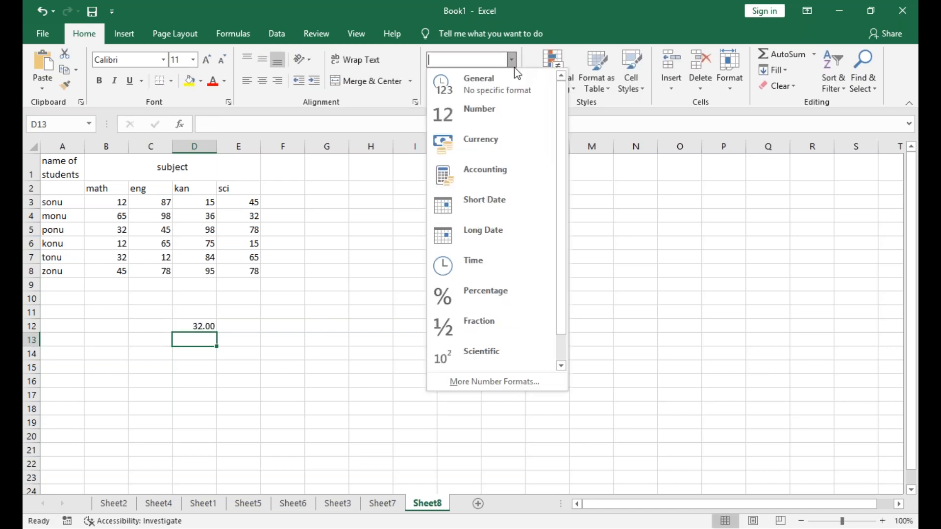
click(195, 327)
click(192, 325)
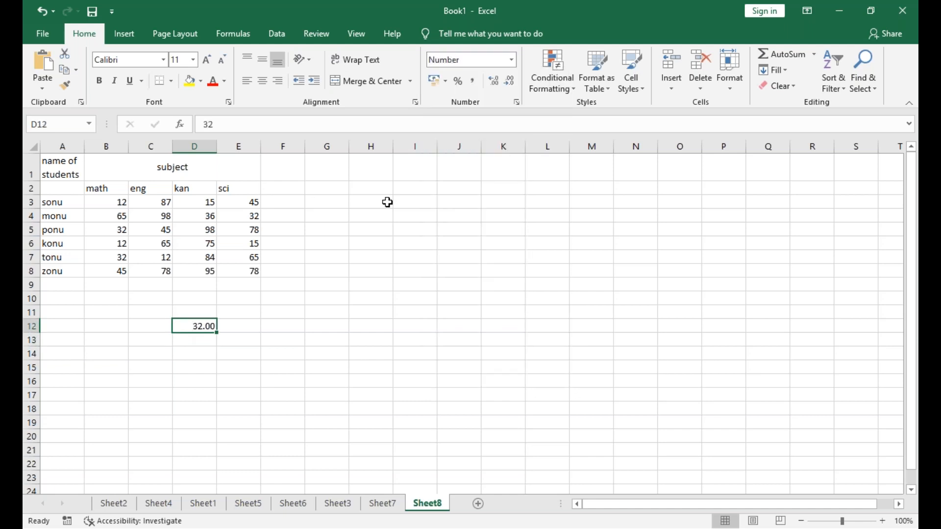
click(512, 59)
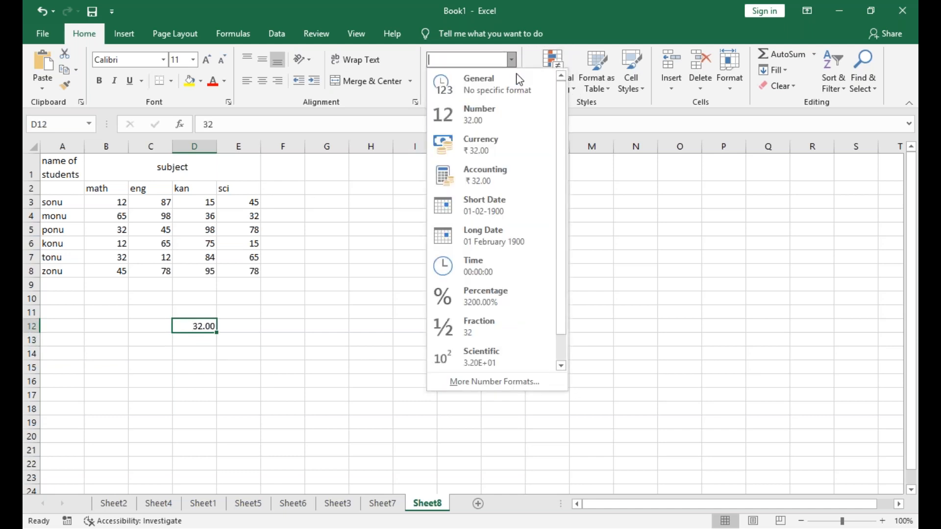
click(525, 141)
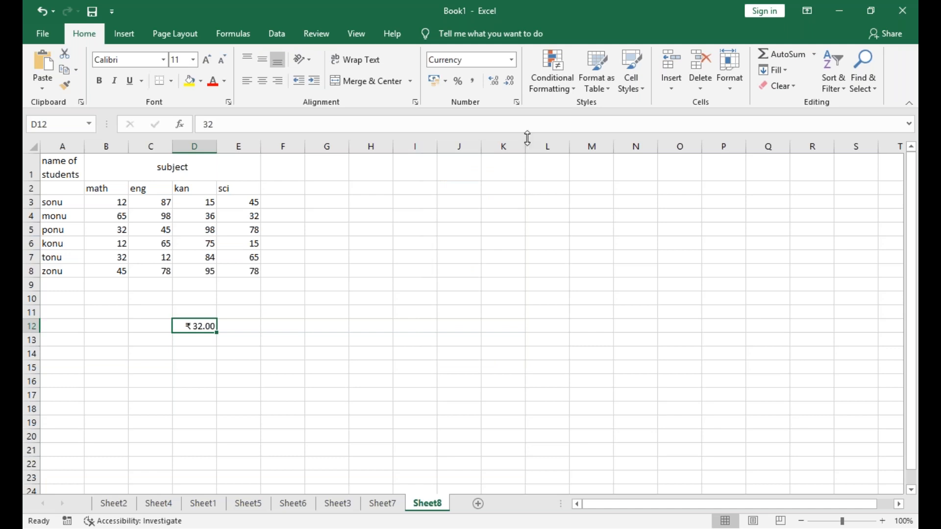
click(510, 62)
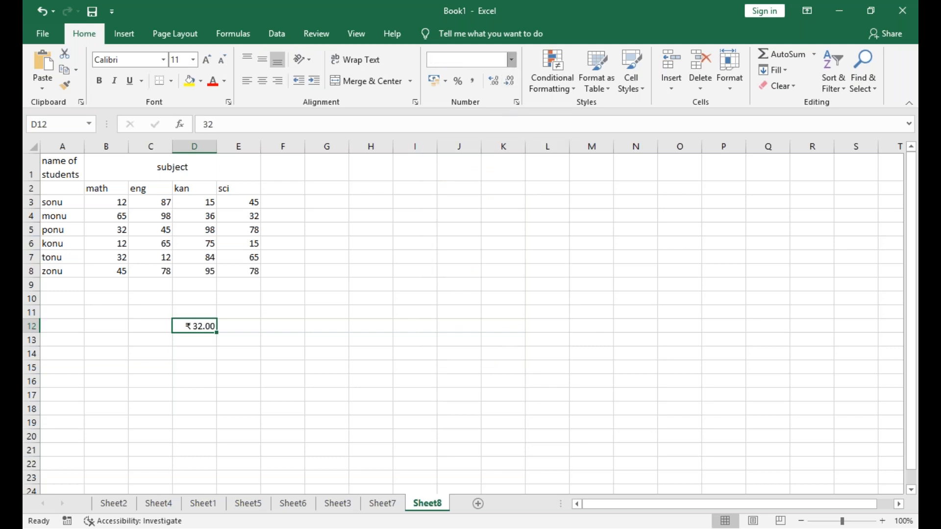
click(518, 184)
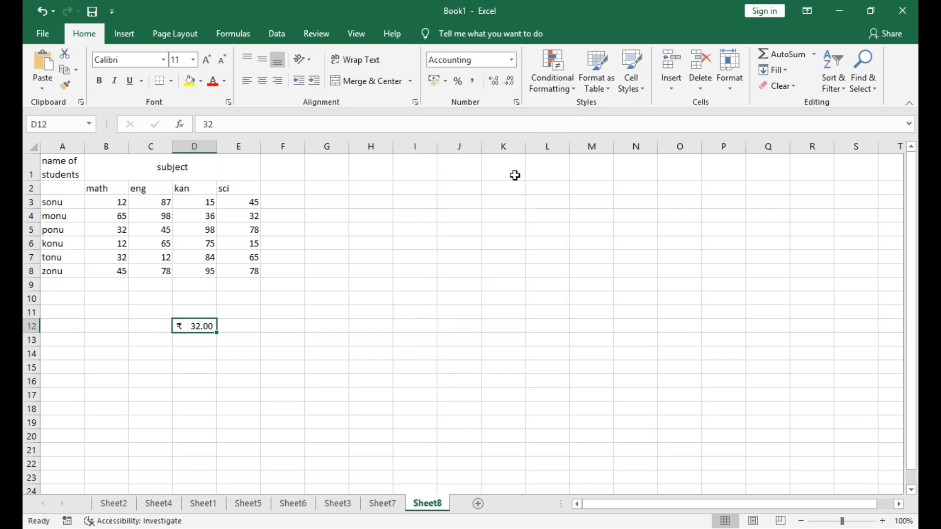
Format D12 as Short Date and change it to the Long Date format
click(512, 60)
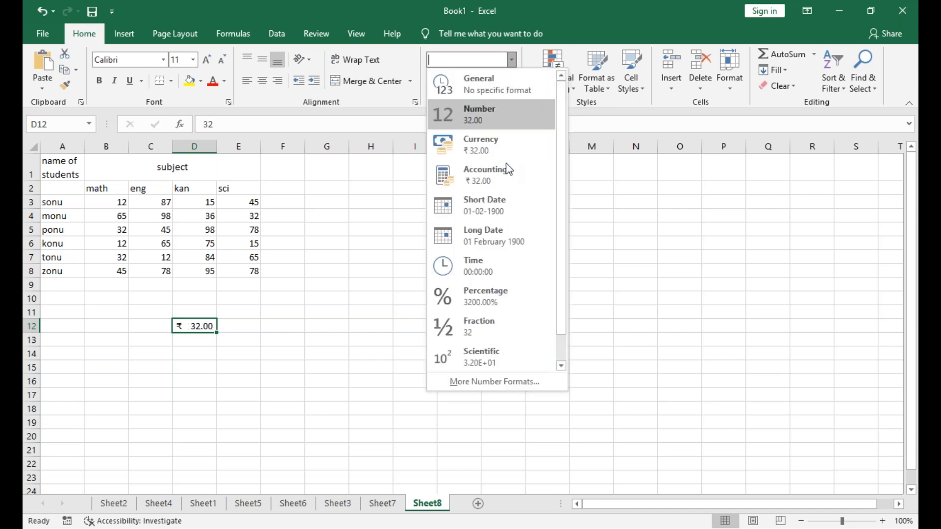
click(504, 197)
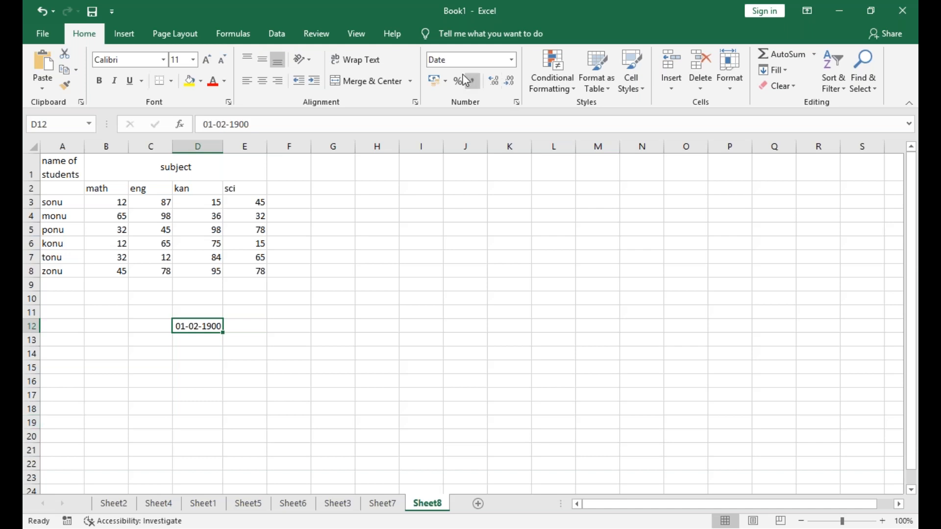
click(516, 59)
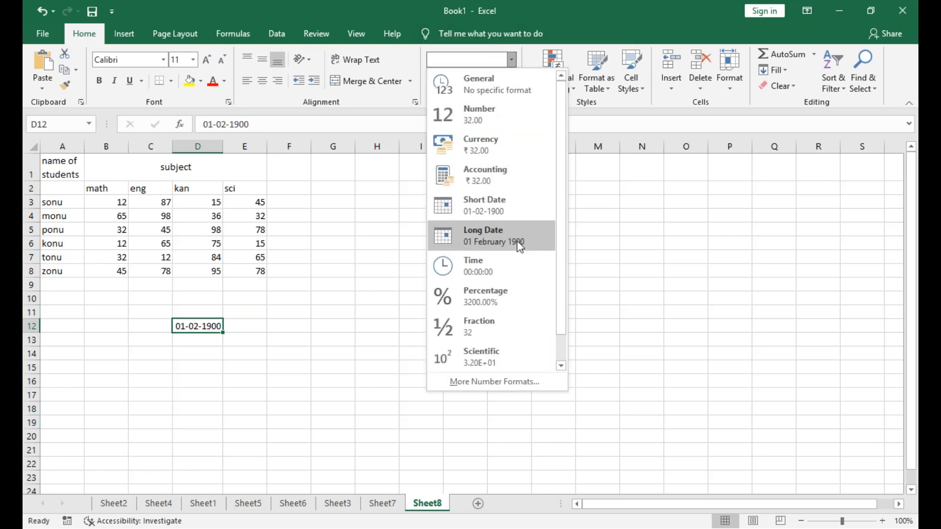
click(505, 235)
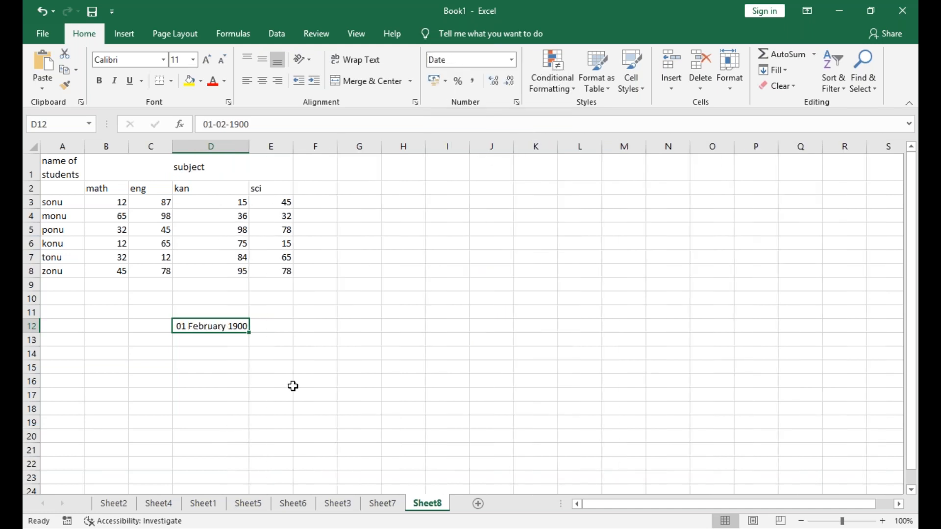
Enter the date 2/2/2022 in empty cell E16 below the marks table
click(259, 379)
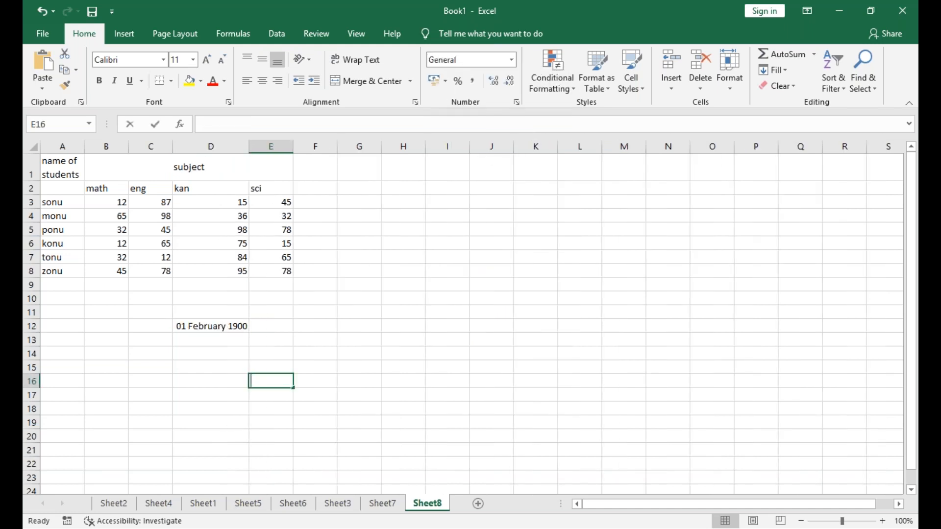
text(2/)
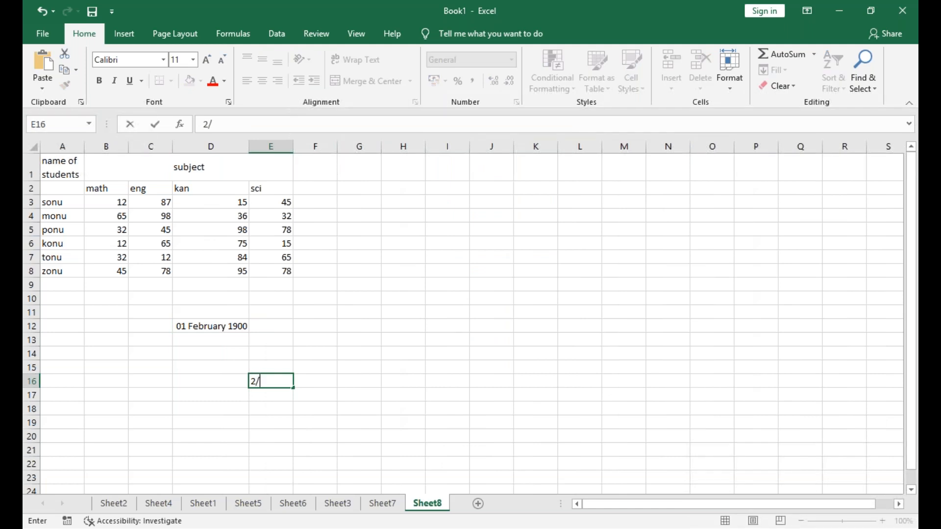
text(2/2022)
key(Return)
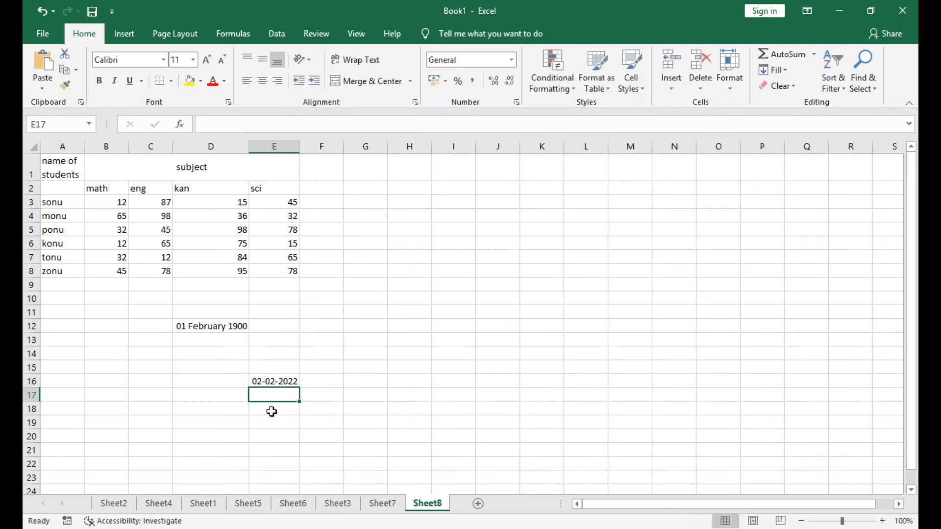
Format the date in E16 as Long Date and change it to the Short Date format
click(281, 381)
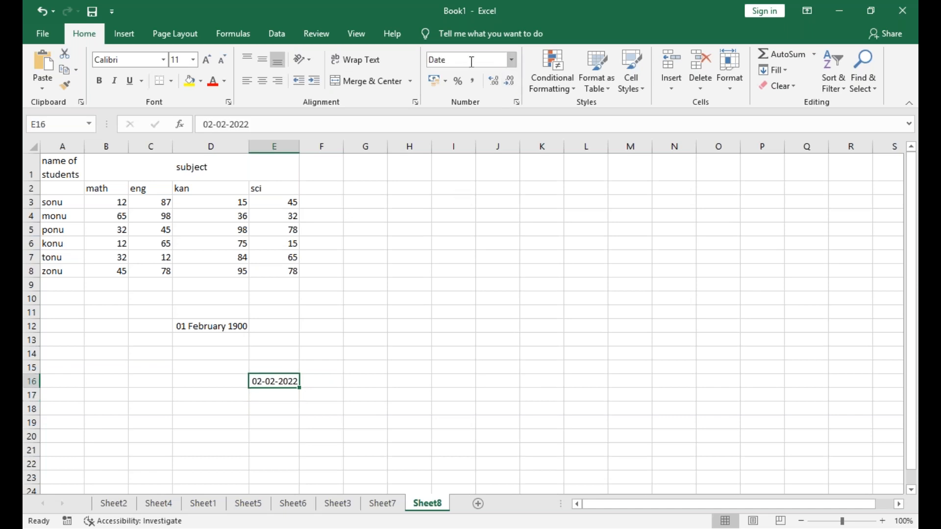
click(512, 60)
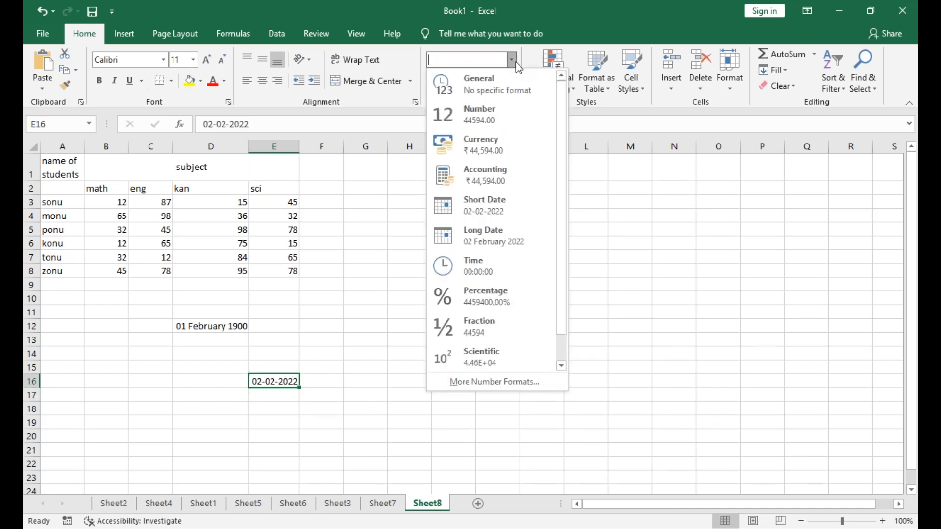
click(483, 238)
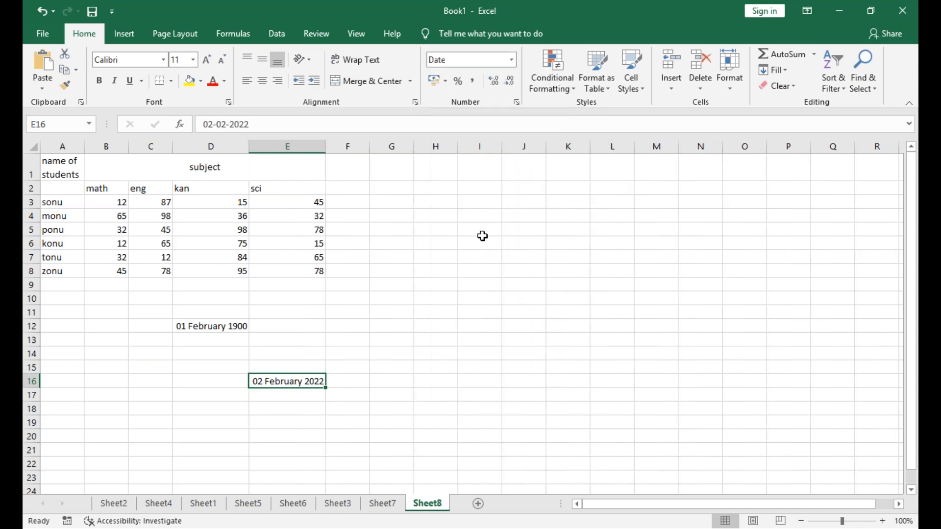
click(512, 60)
click(487, 204)
Format the value in E16 as Time and change it to the Percentage format
click(512, 60)
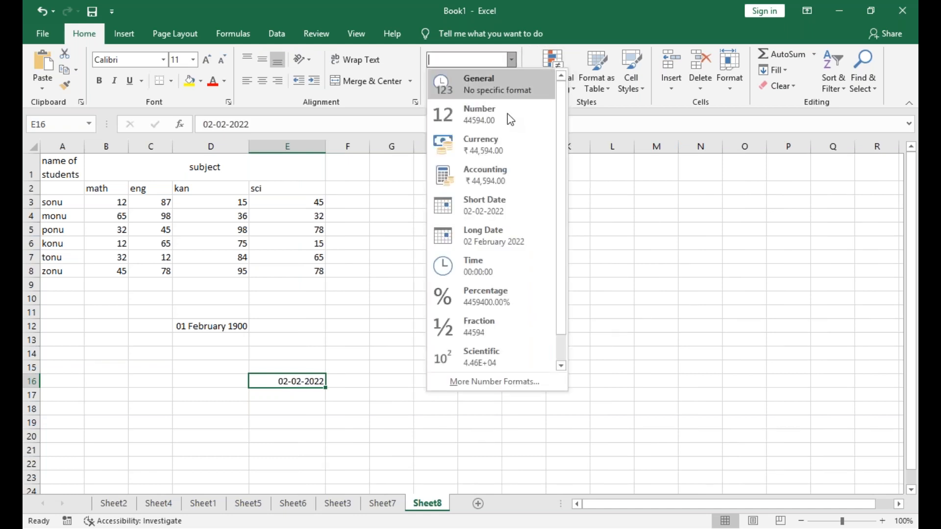
click(472, 267)
click(405, 324)
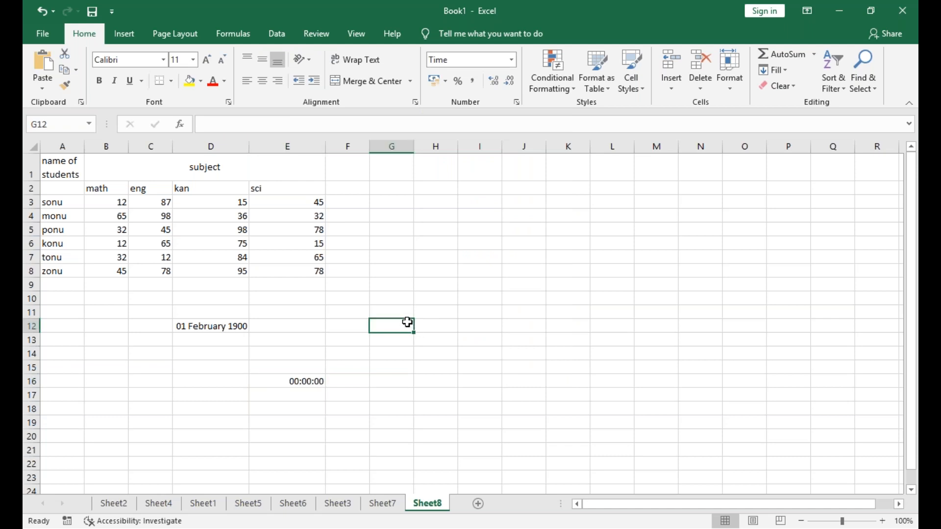
click(309, 384)
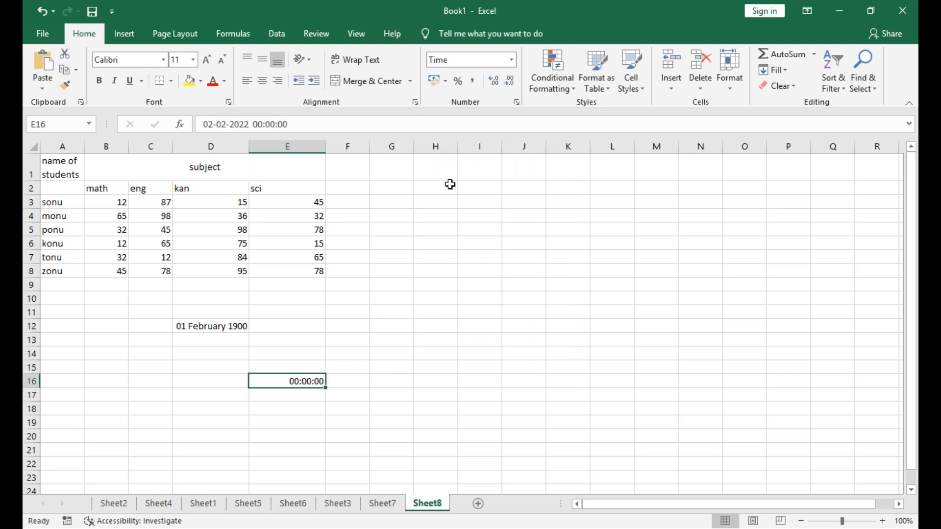
click(511, 59)
click(478, 300)
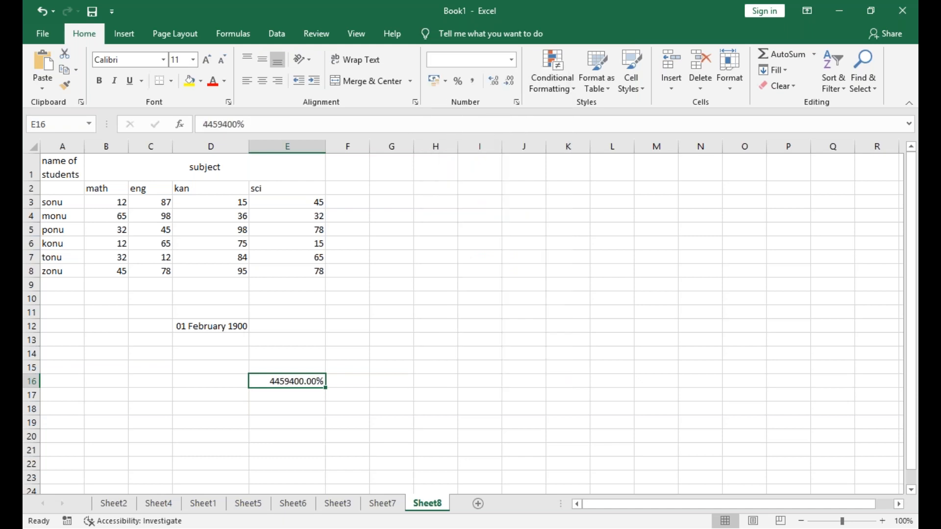
Clear the sample values from the range D12:E19 below the marks table
click(511, 59)
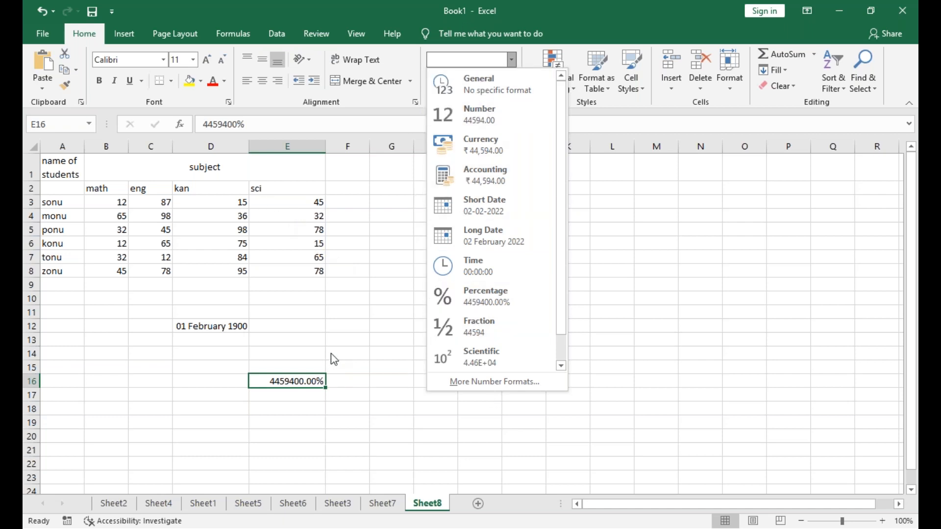
click(335, 337)
click(271, 310)
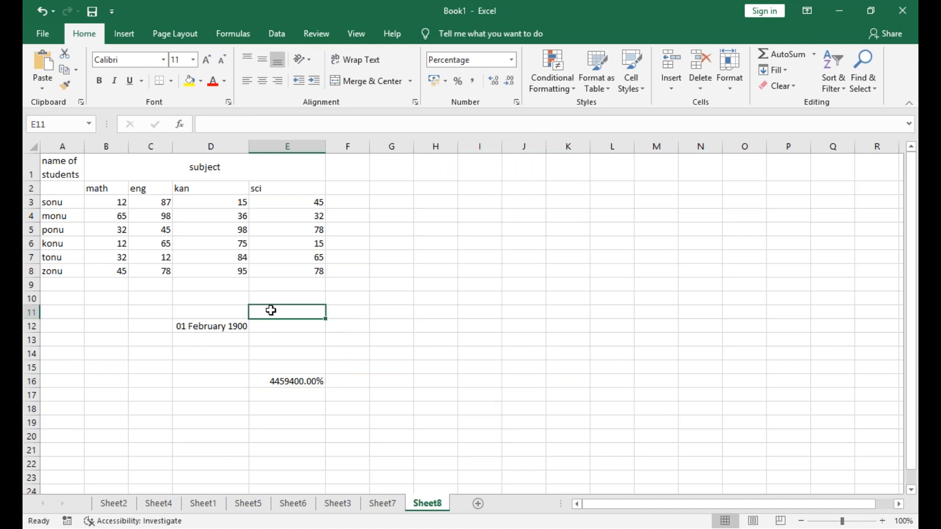
drag(210, 326, 308, 417)
key(Delete)
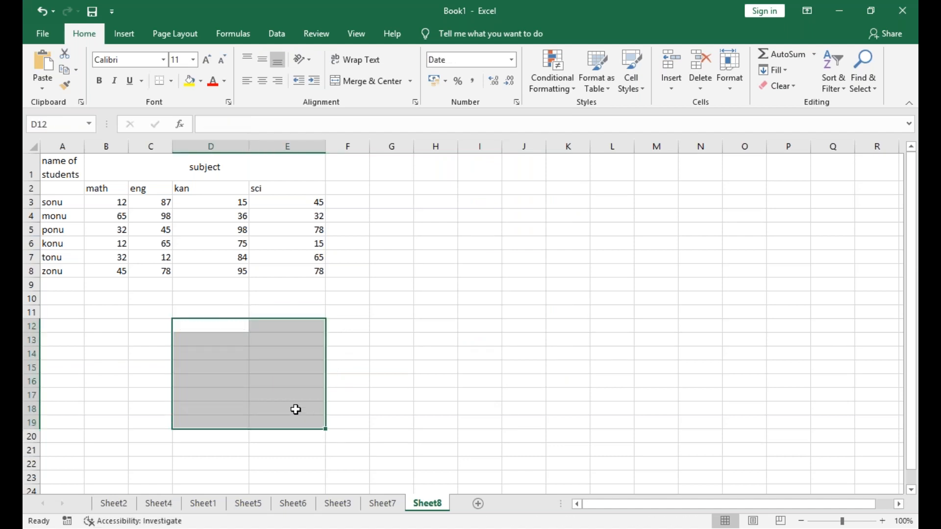
Enter the header names in cell A2 above the list of students
click(78, 329)
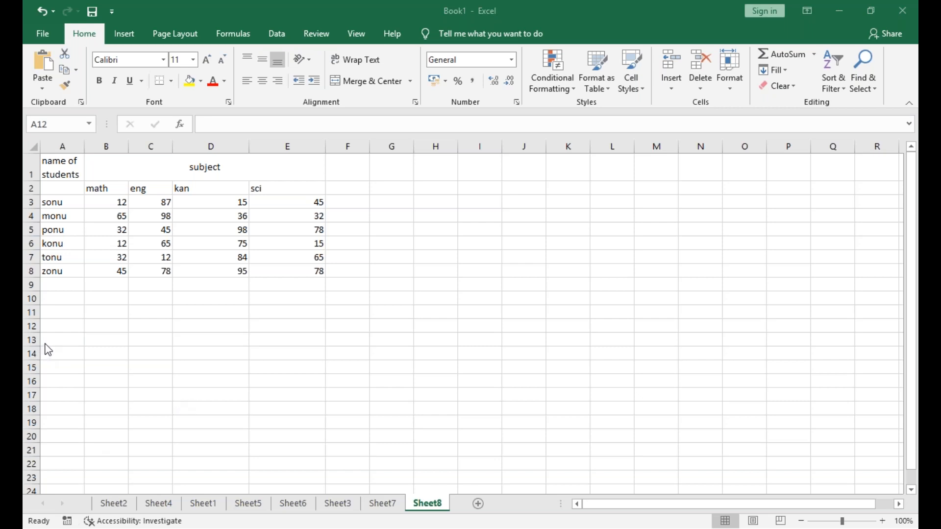
click(62, 192)
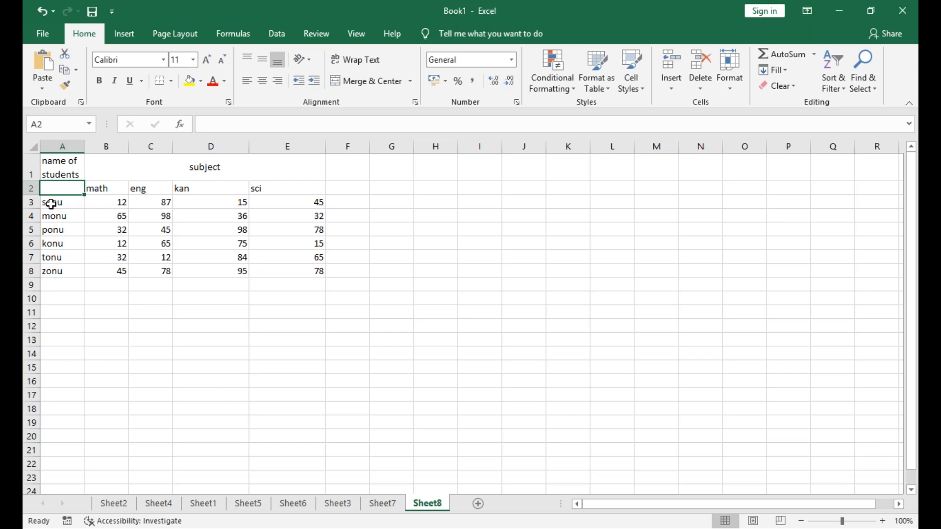
text(name)
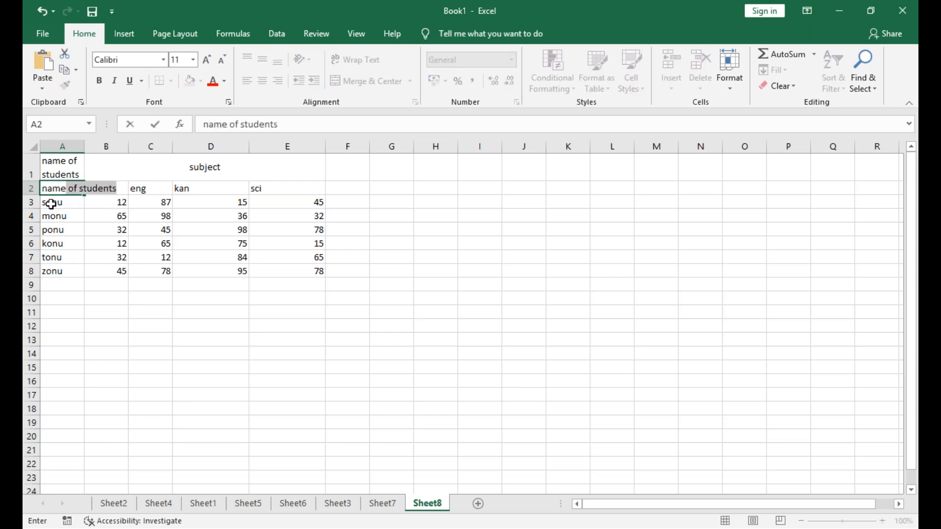
text(s)
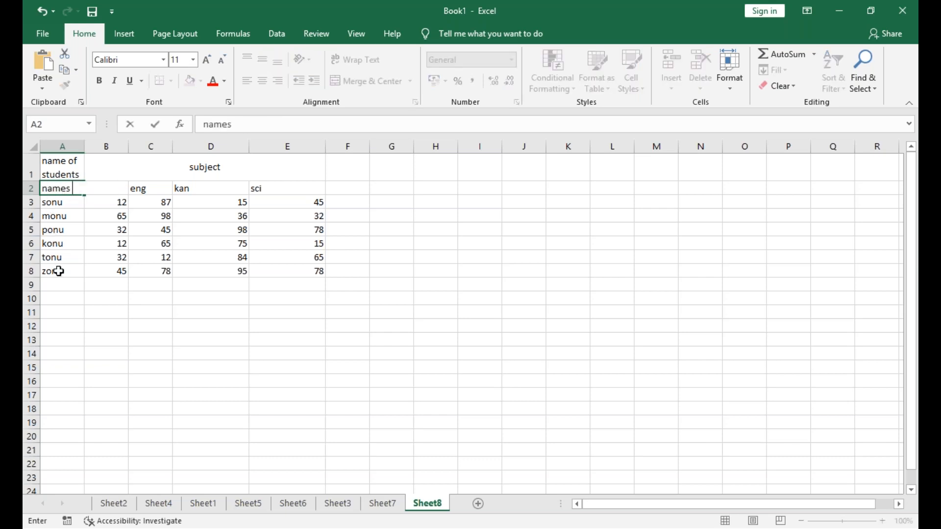
click(80, 261)
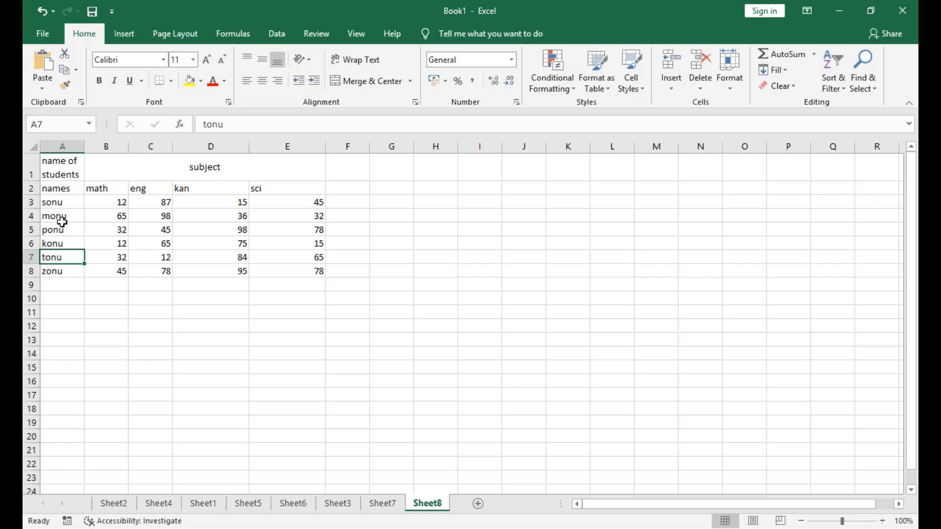
Replace the math header in B2 with marks
click(61, 189)
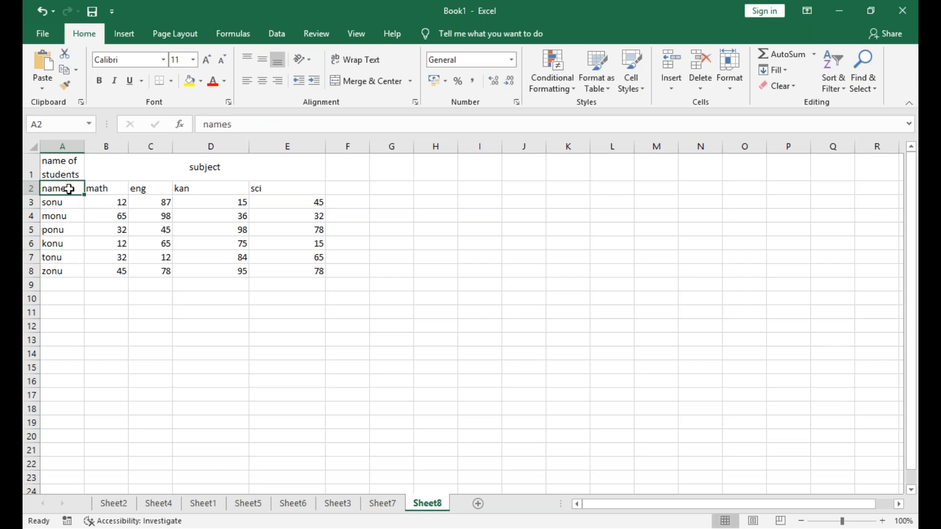
drag(69, 189, 101, 273)
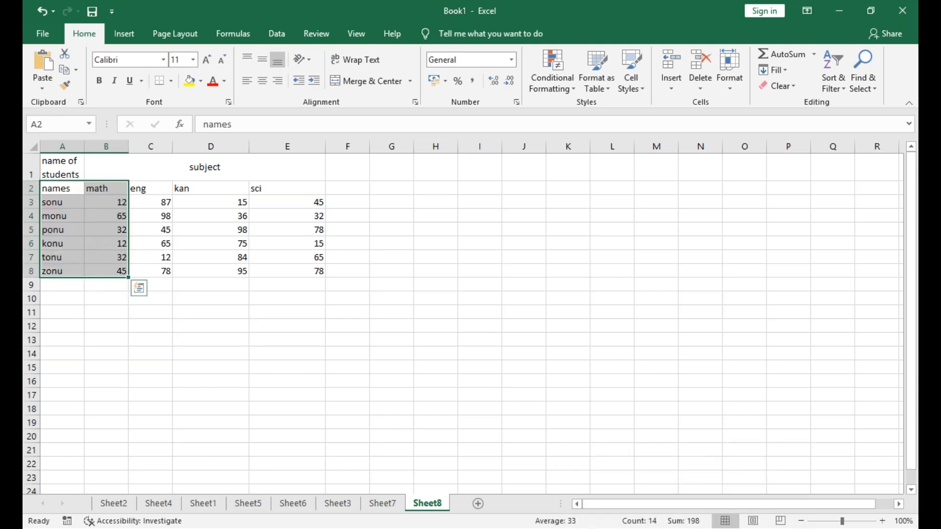
click(99, 191)
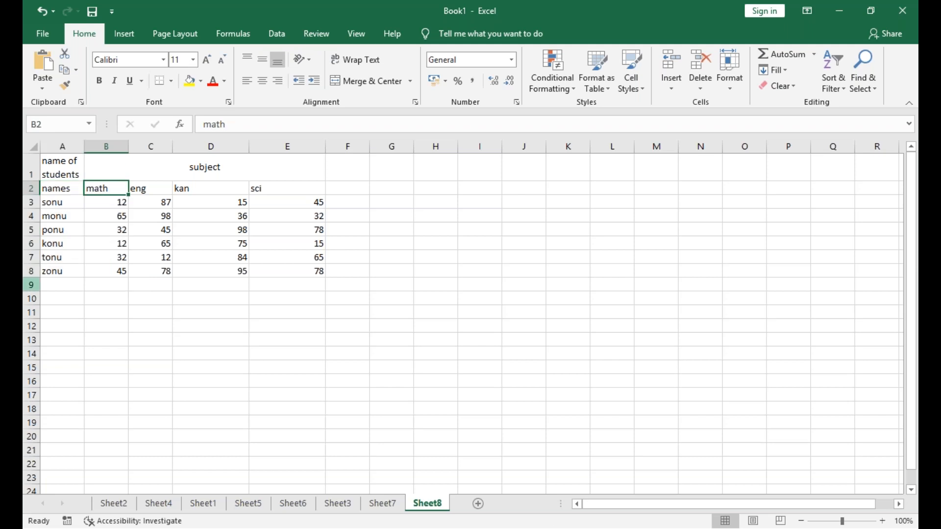
text(marks)
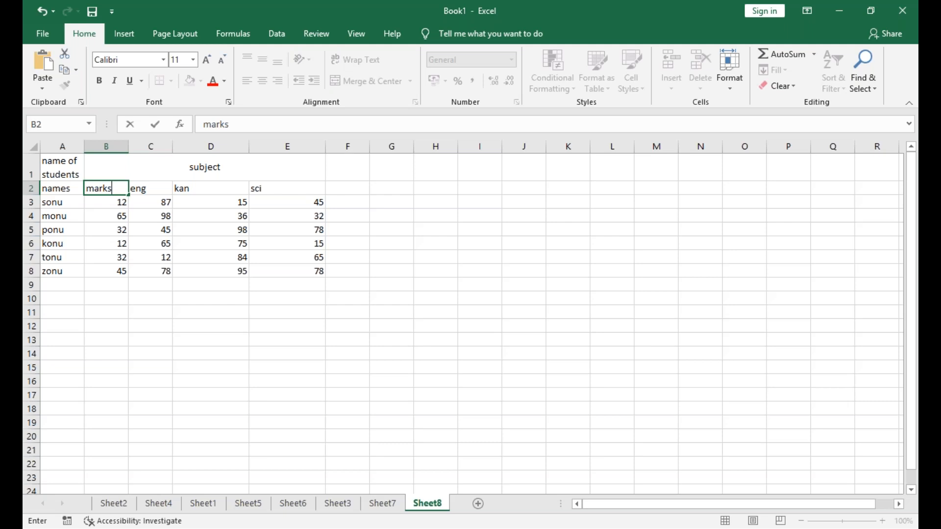
key(Return)
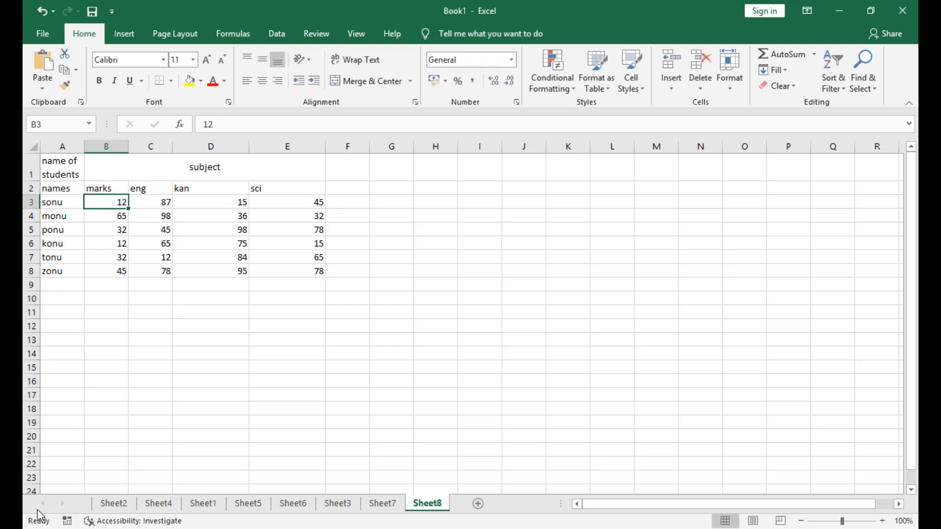
Copy the names and marks range A2:B8 and paste it below the table, starting at A14
drag(64, 191, 111, 269)
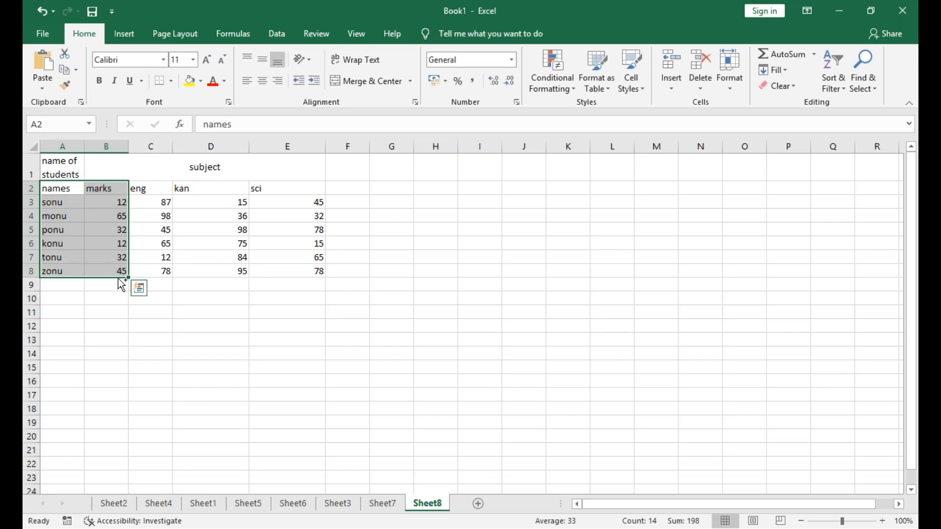
key(ctrl+c)
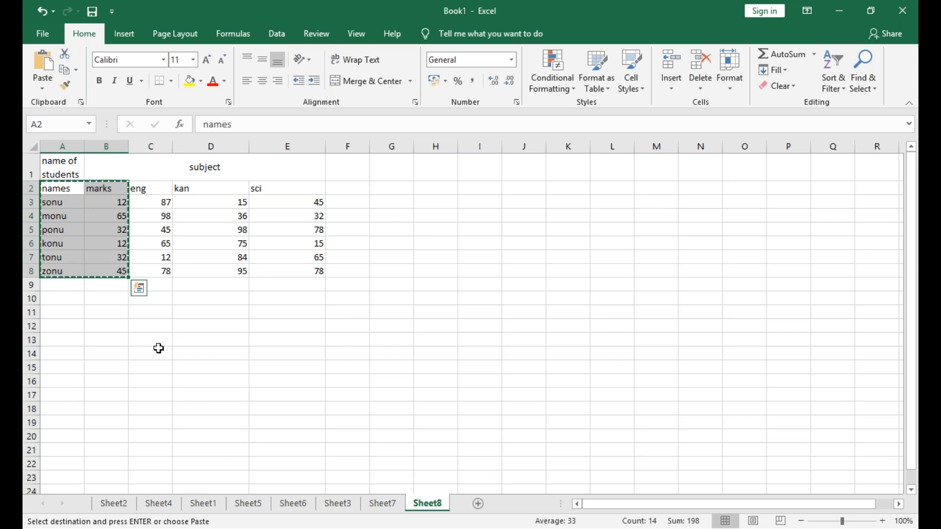
scroll(158, 348, down, 3)
click(62, 217)
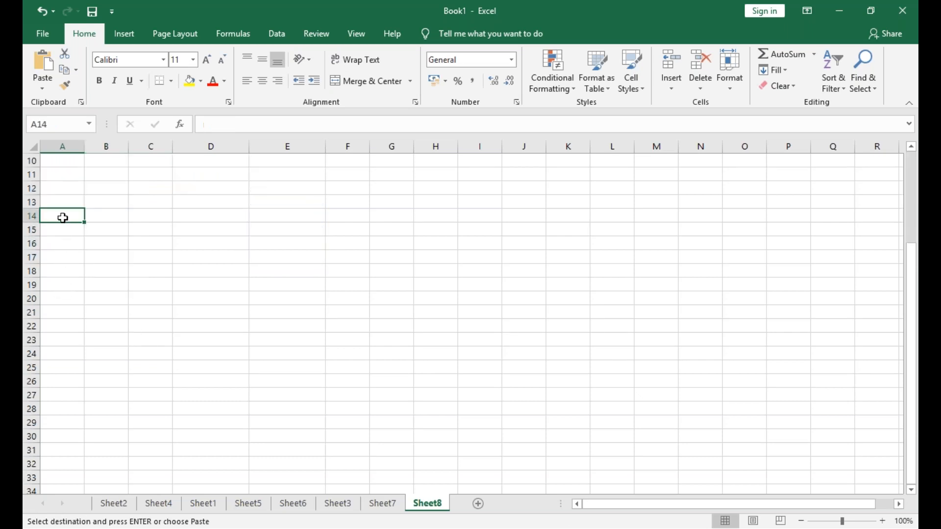
key(ctrl+v)
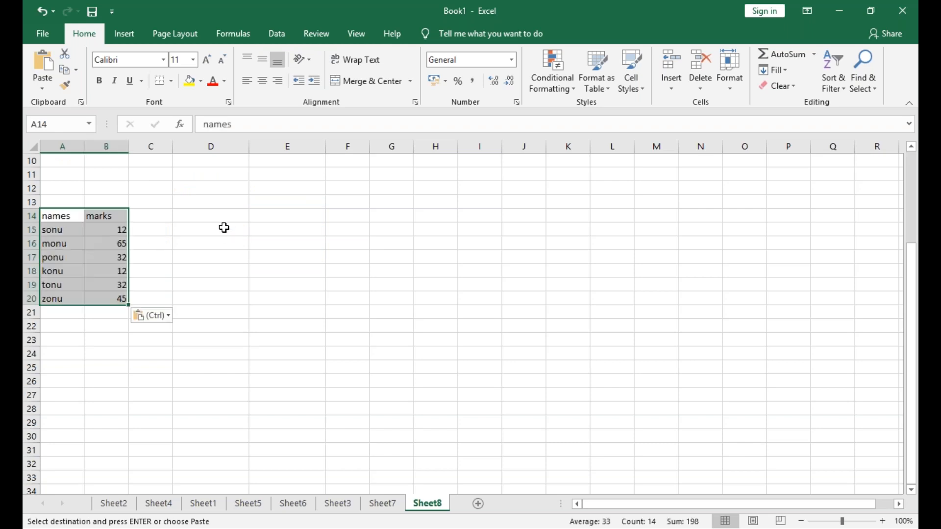
Narrow columns D and E to roughly the width of the neighbouring columns
drag(249, 146, 221, 142)
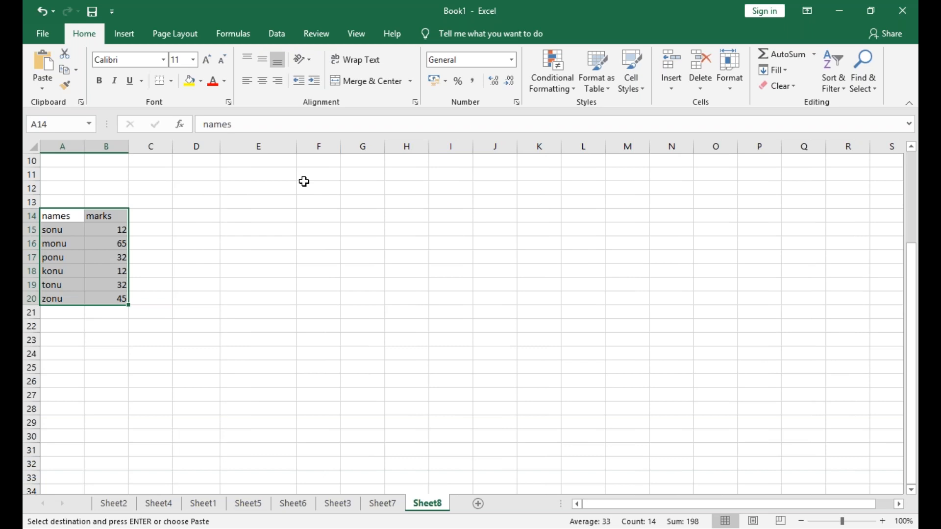
drag(298, 143, 270, 146)
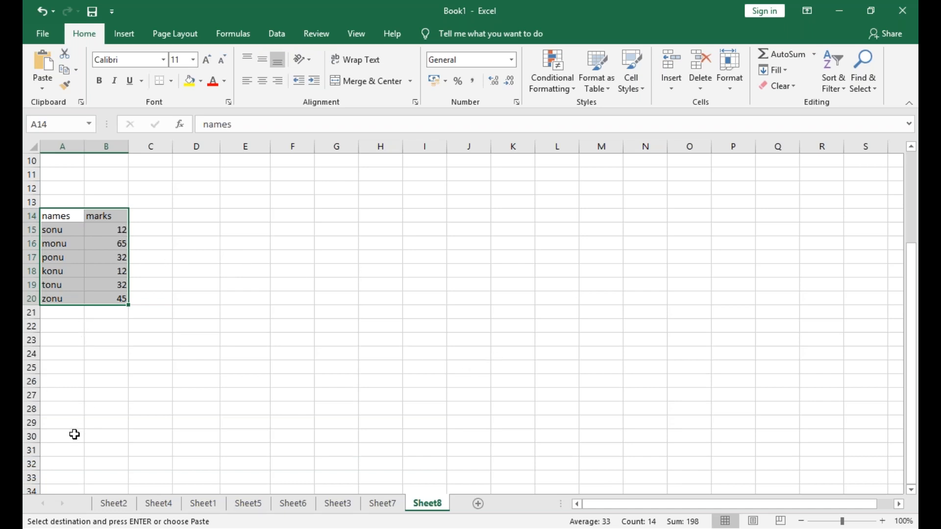
click(232, 214)
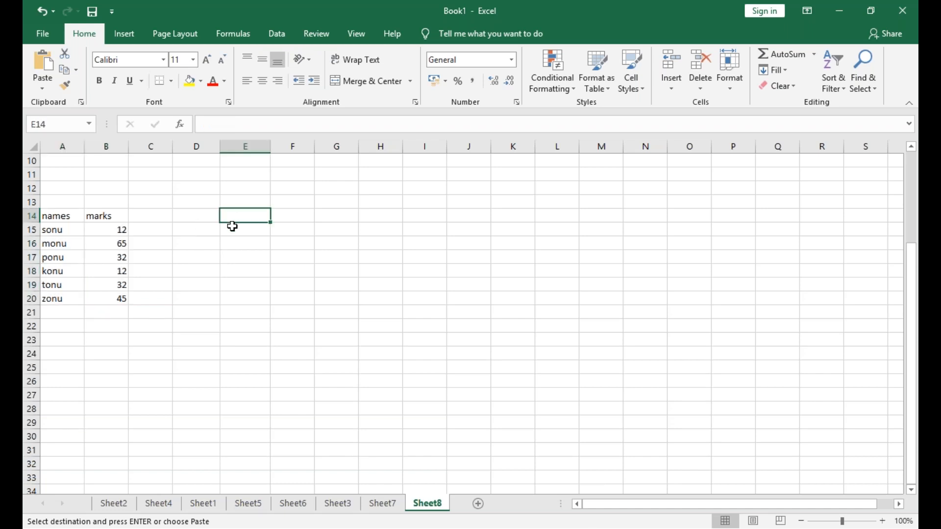
key(ctrl+v)
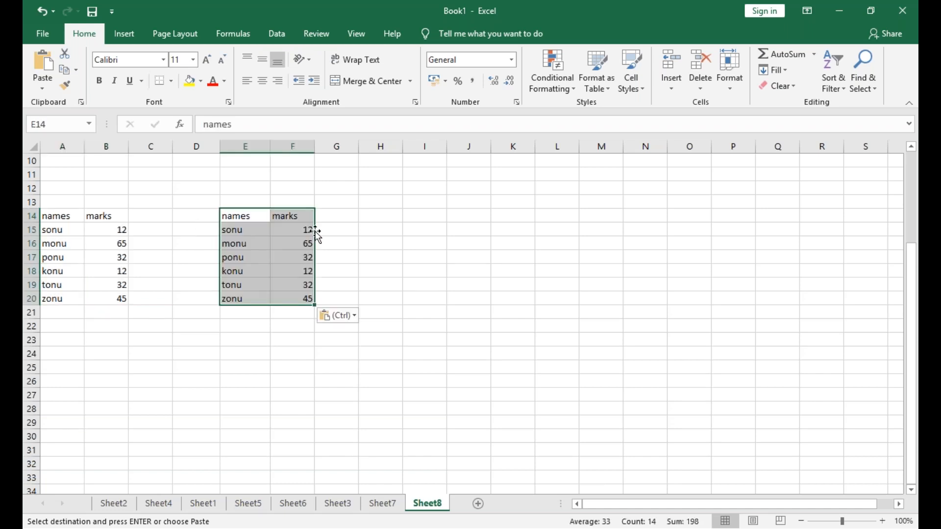
click(426, 219)
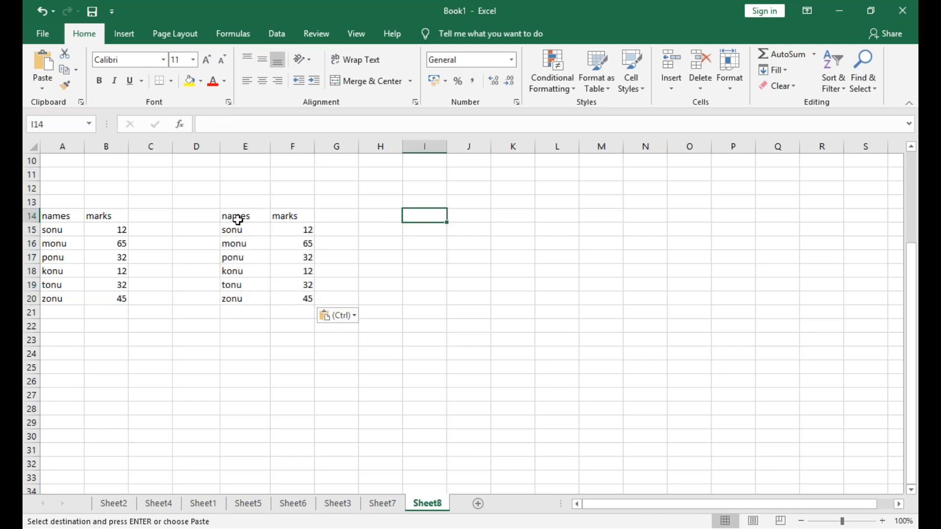
key(ctrl+z)
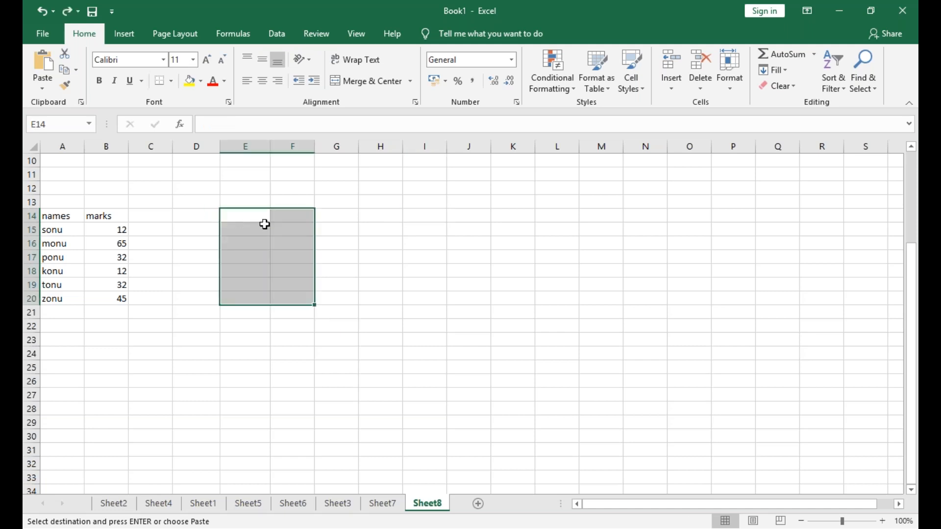
Paste a second copy of the names and marks list starting at E14
click(254, 212)
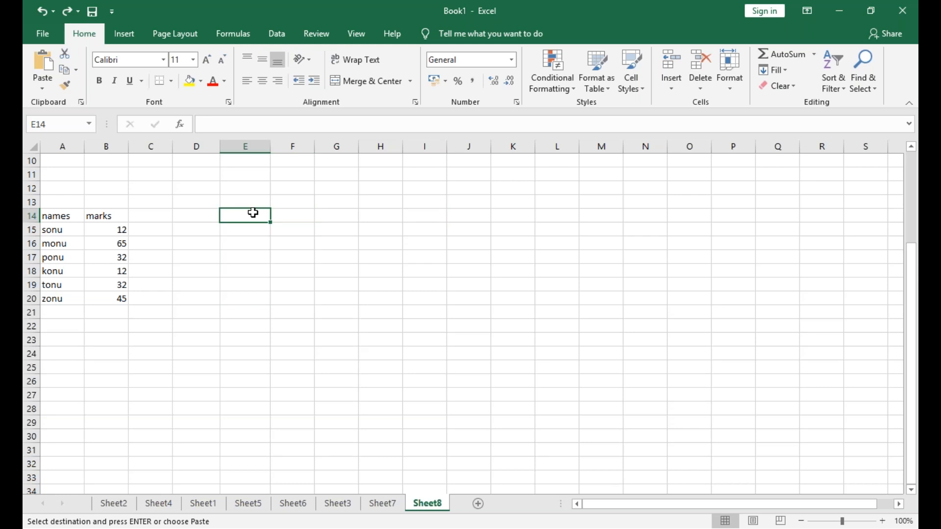
key(ctrl+v)
click(415, 218)
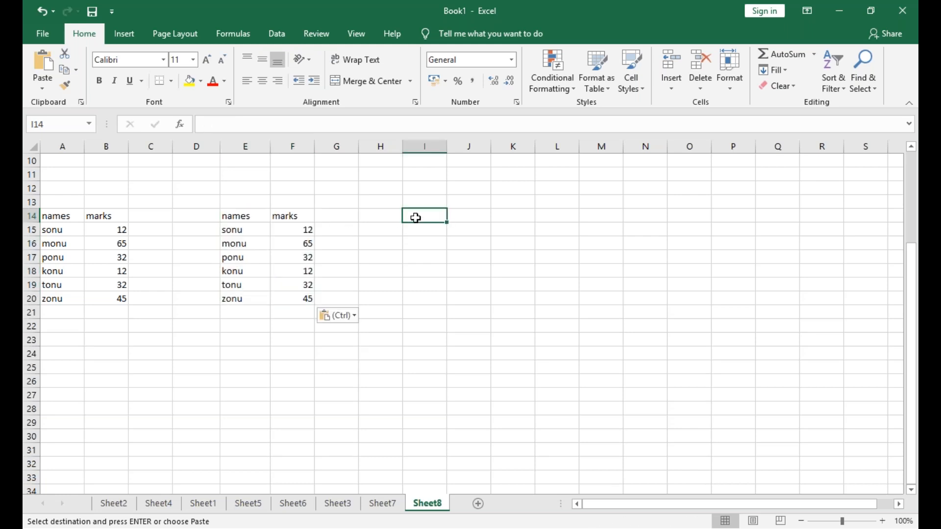
Paste copies of the names and marks list starting at I14 and M14
key(ctrl+v)
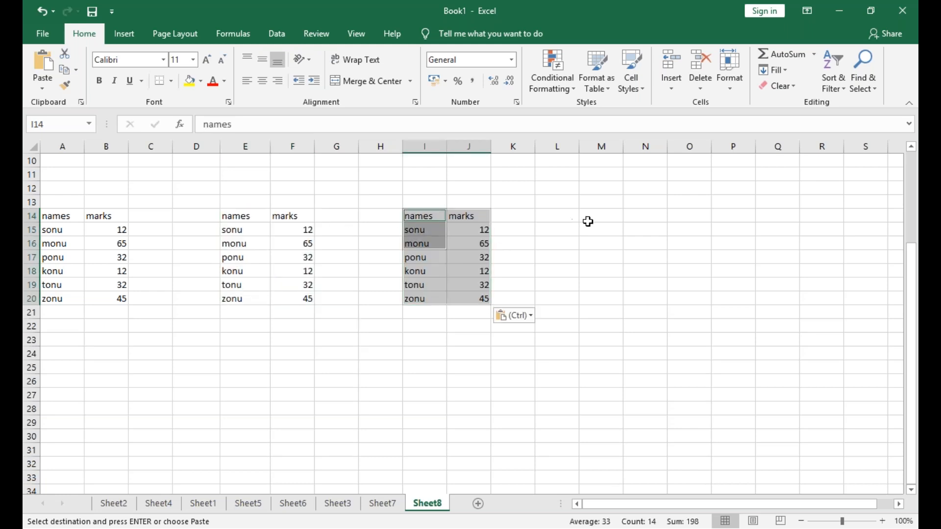
click(590, 220)
key(ctrl+v)
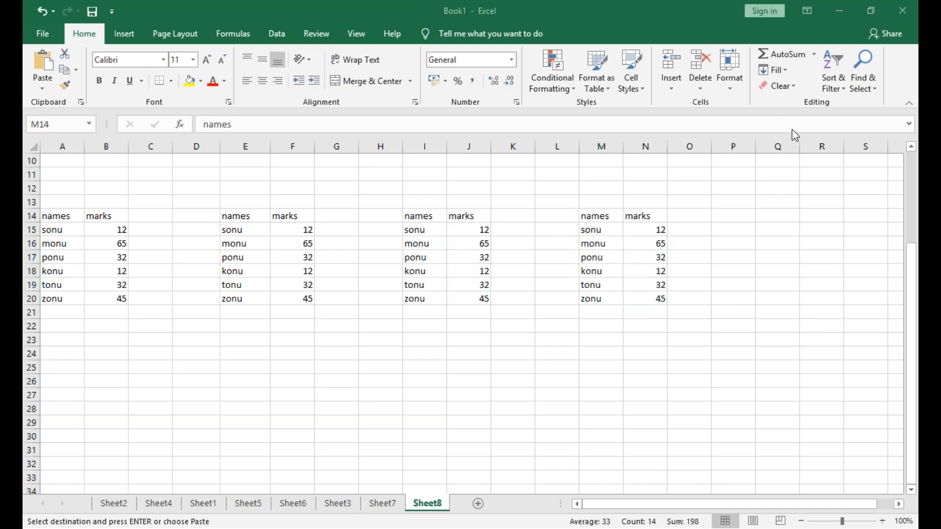
Paste two further copies of the names and marks list in the same row, starting at Q14 and U14
click(680, 505)
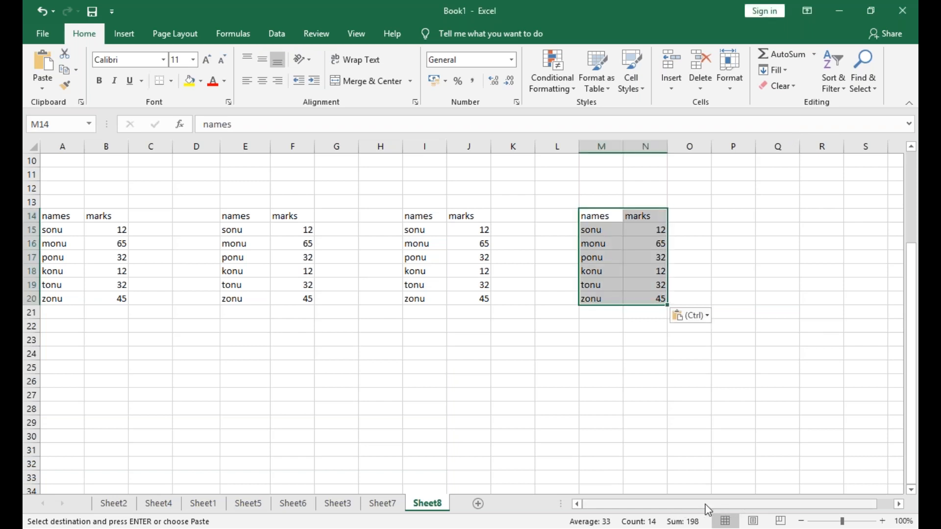
drag(713, 504, 746, 504)
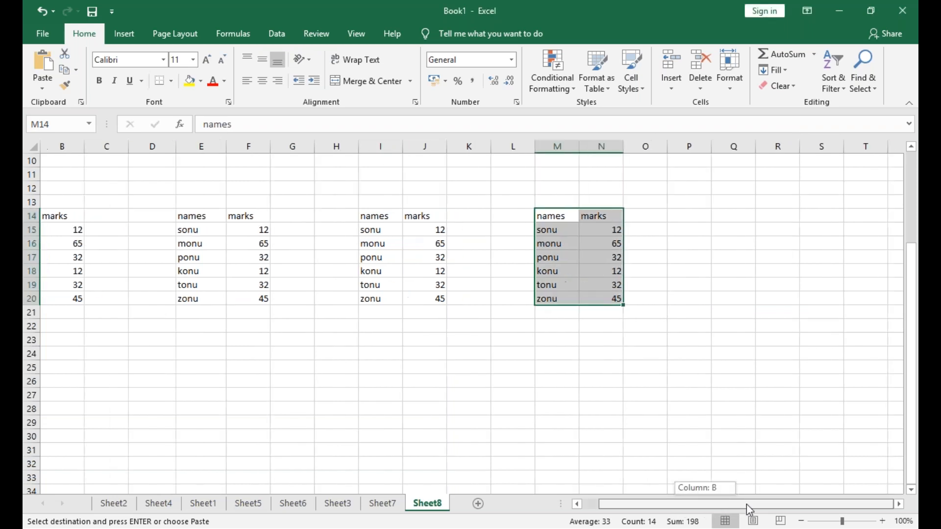
click(692, 223)
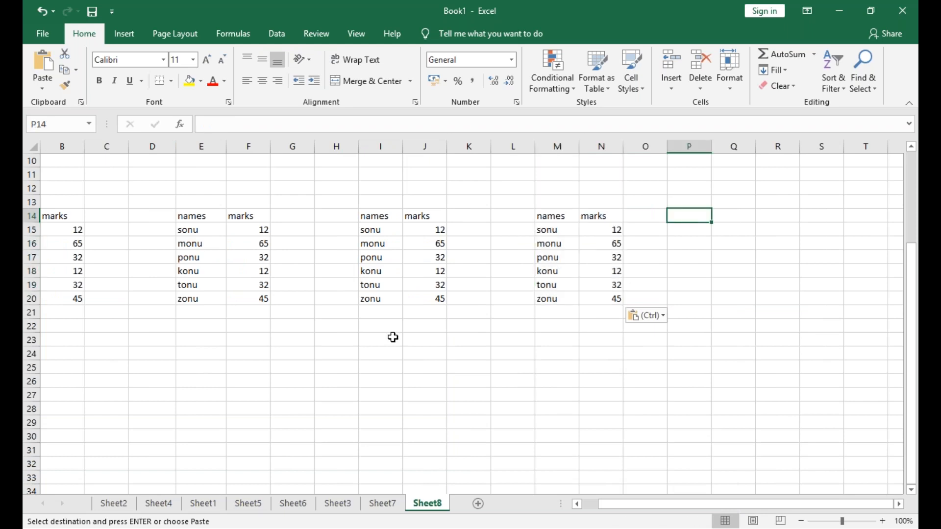
key(Right)
key(ctrl+v)
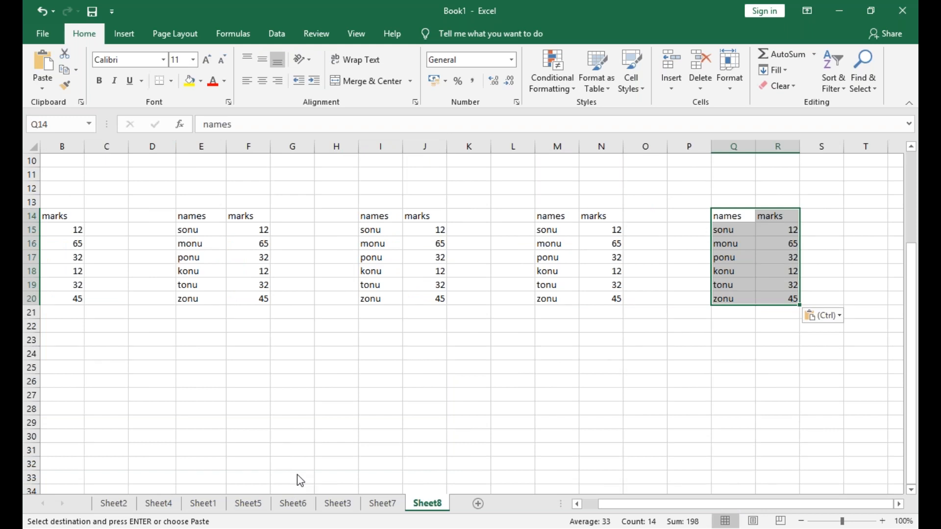
click(336, 423)
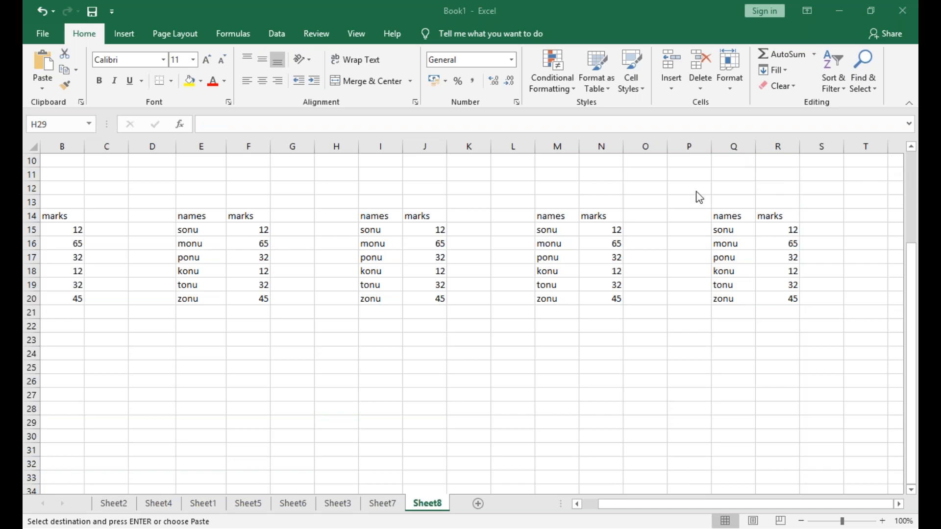
click(693, 504)
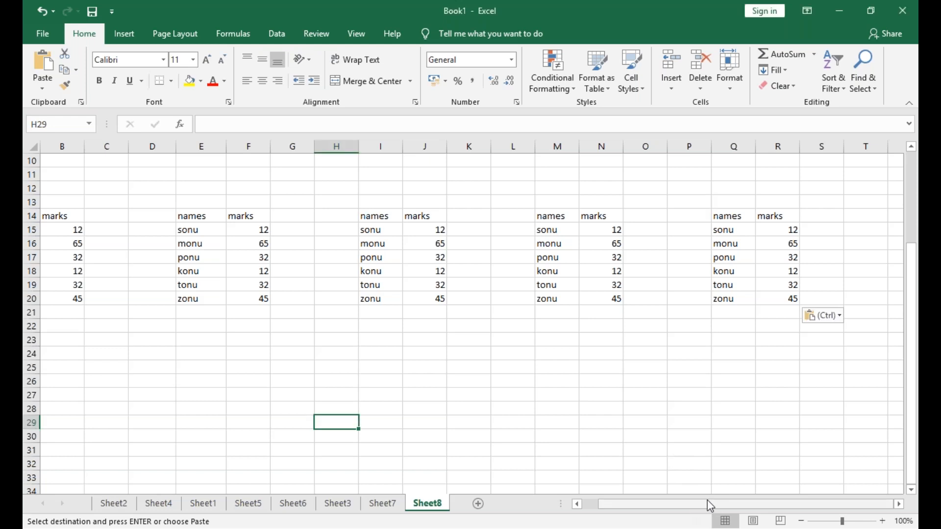
click(898, 222)
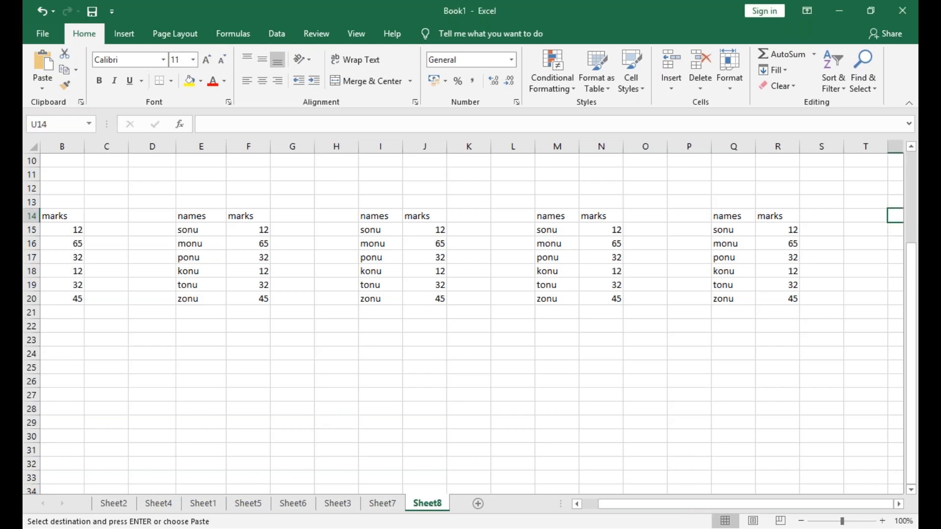
key(ctrl+v)
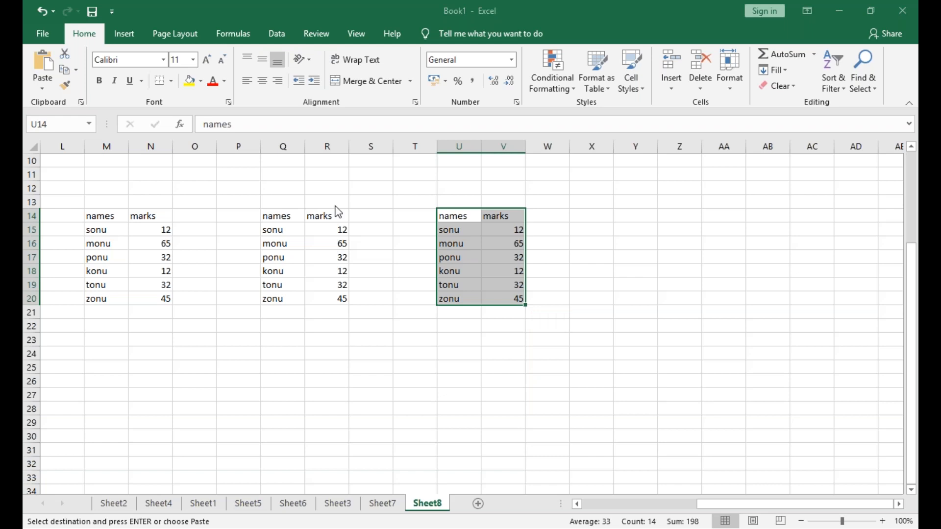
Start a second row of copies by pasting the names and marks list at A27 and E27
click(710, 505)
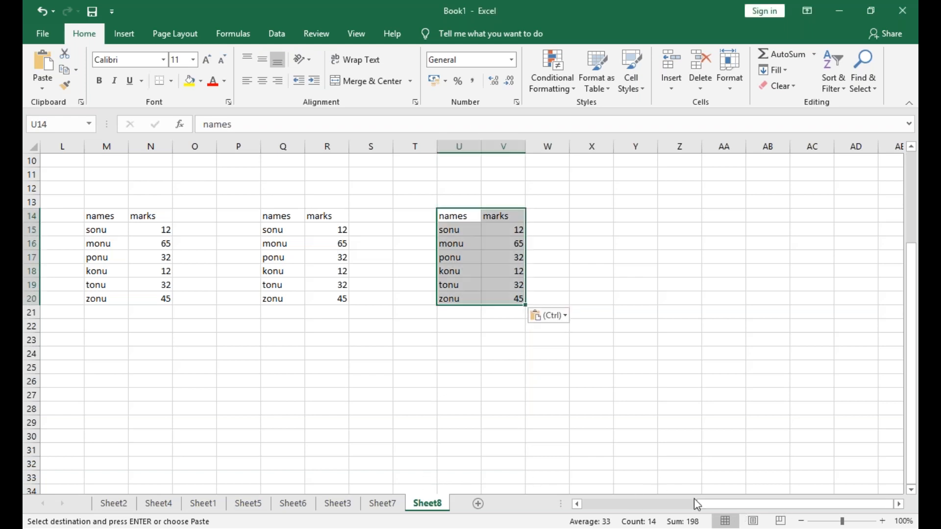
drag(710, 510, 583, 510)
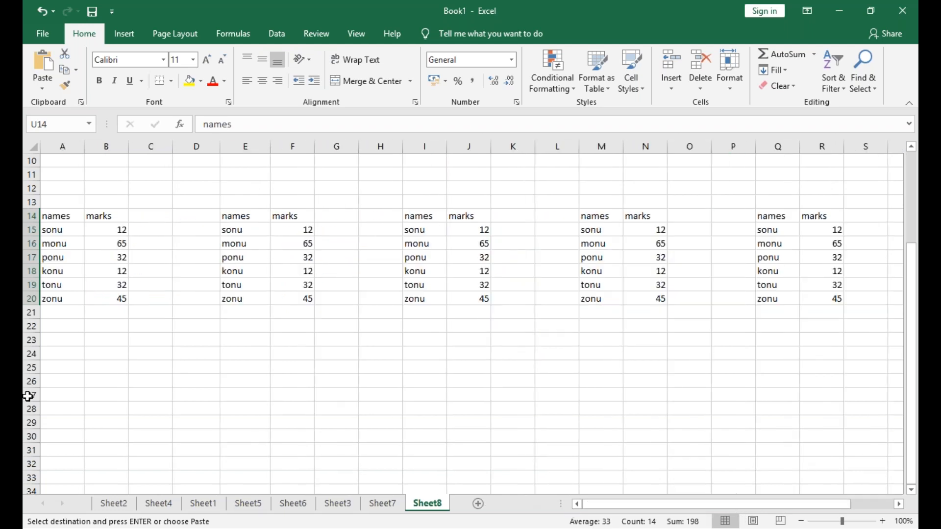
click(72, 394)
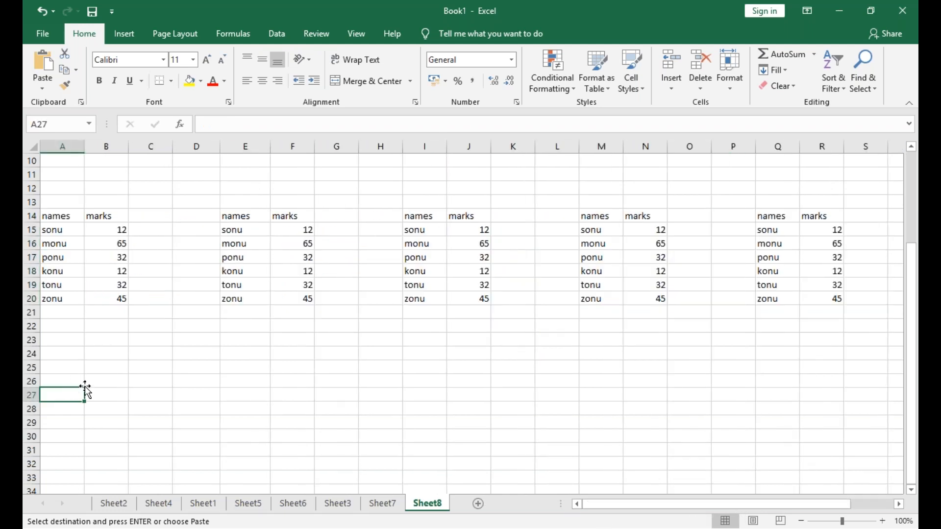
text(names	marks sonu	12 monu	65 ponu	32 konu	12 tonu	32 zonu	45)
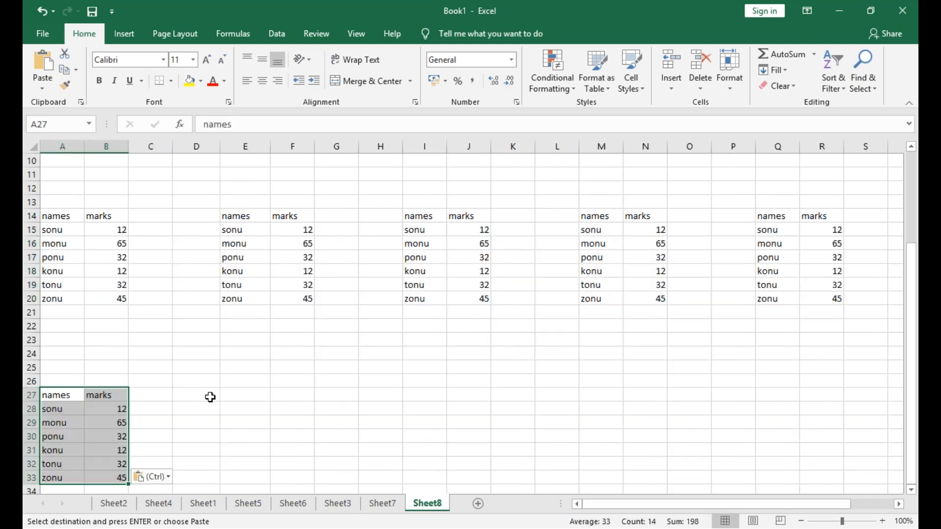
click(247, 403)
click(247, 396)
text(names	marks sonu	12 monu	65 ponu	32 konu	12 tonu	32 zonu	45)
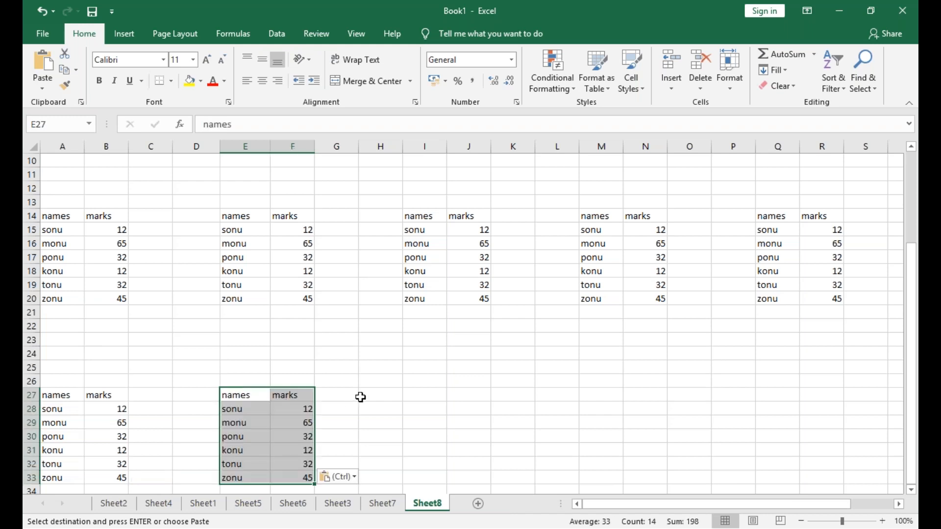
Paste the names and marks list into the lower row starting at I27 and M27
click(438, 391)
key(ctrl+v)
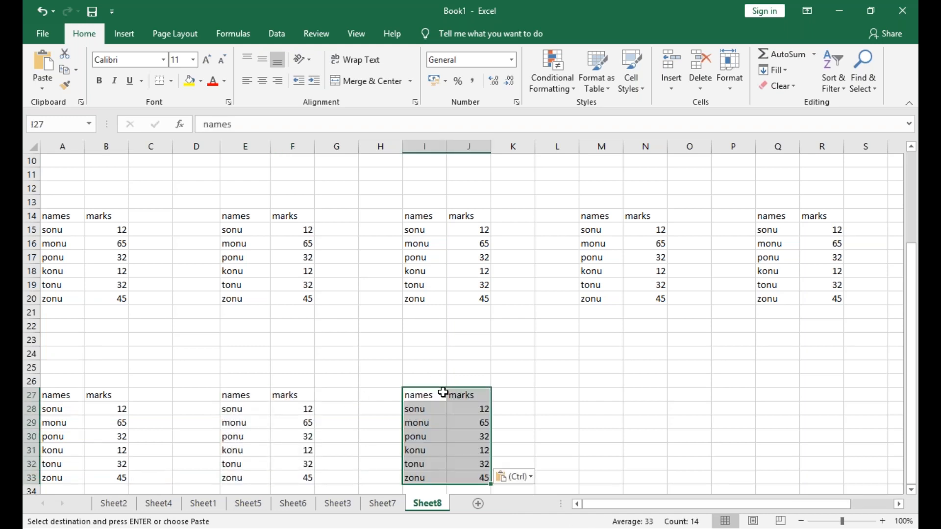
click(609, 396)
text(names	marks sonu	12 monu	65 ponu	32 konu	12 tonu	32 zonu	45)
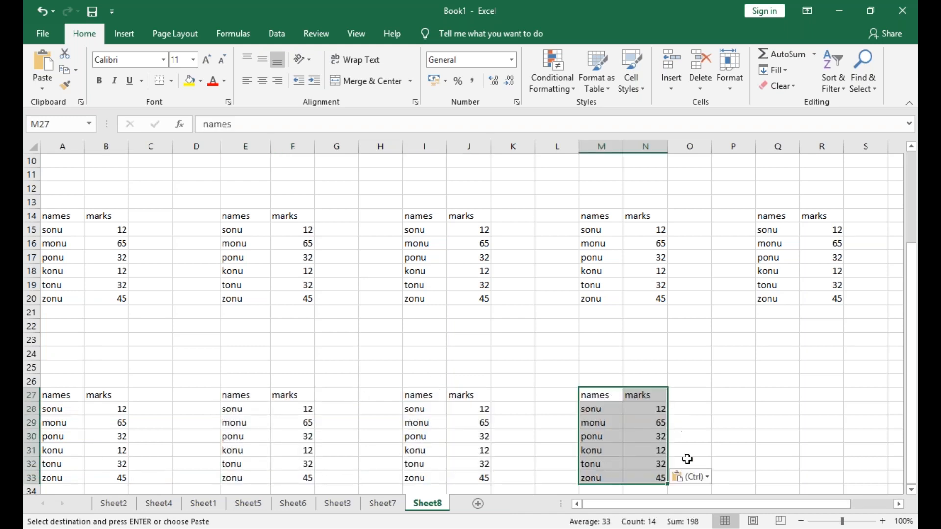
Complete the lower row by pasting the names and marks list at Q27 and U27
drag(677, 505, 701, 505)
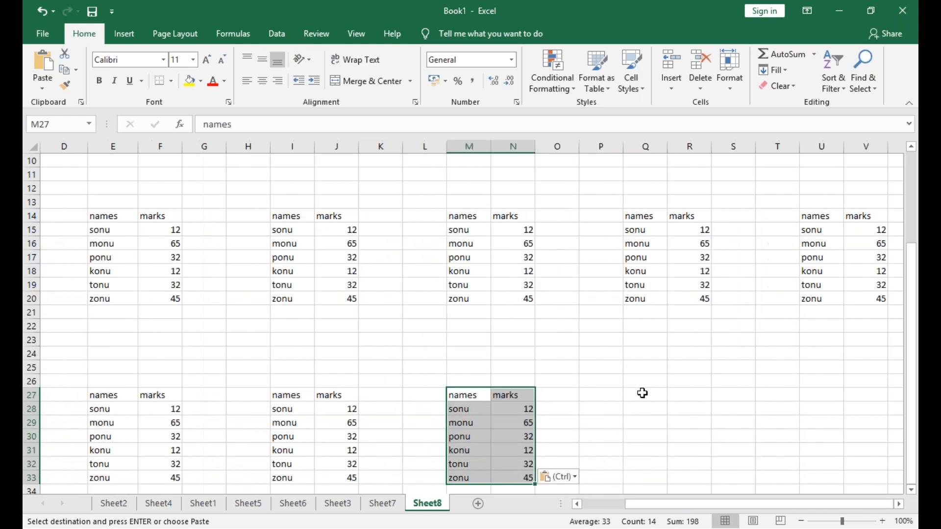
click(645, 398)
text(names	marks sonu	12 monu	65 ponu	32 konu	12 tonu	32 zonu	45)
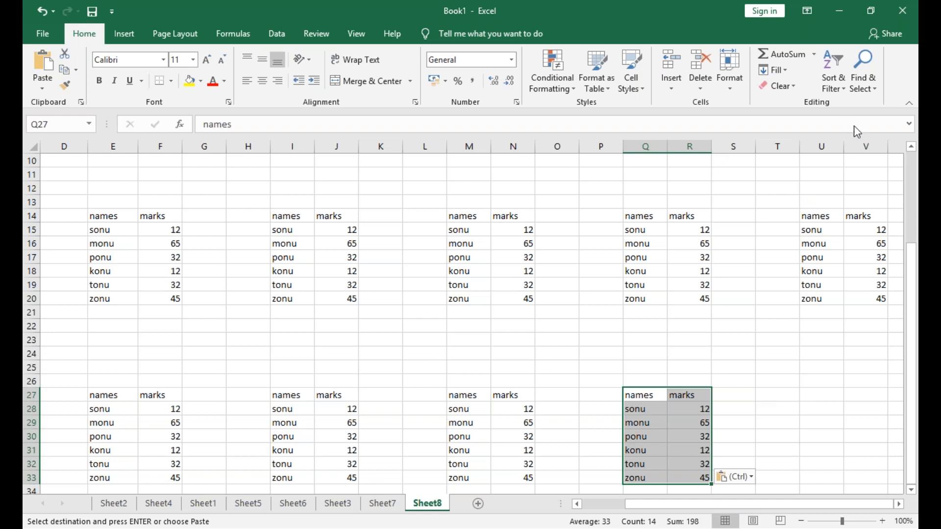
click(819, 397)
click(820, 396)
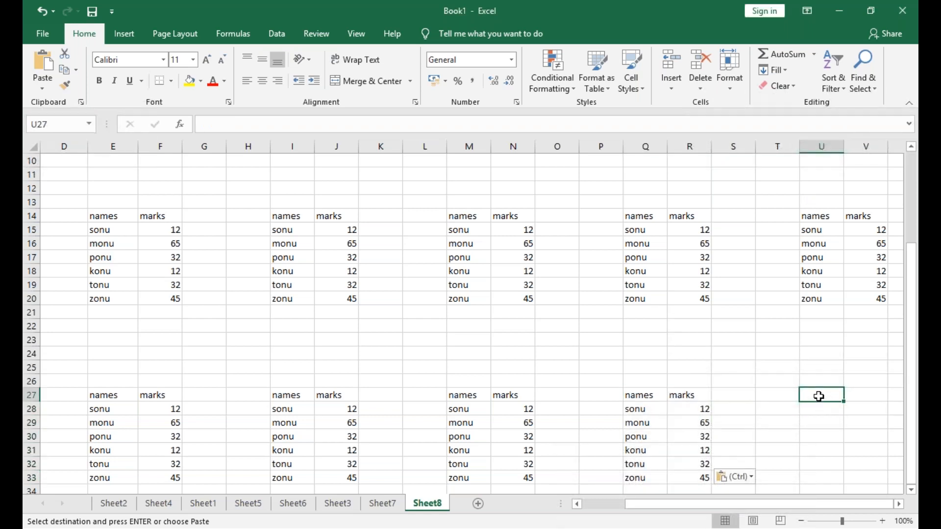
text(names	marks sonu	12 monu	65 ponu	32 konu	12 tonu	32 zonu	45)
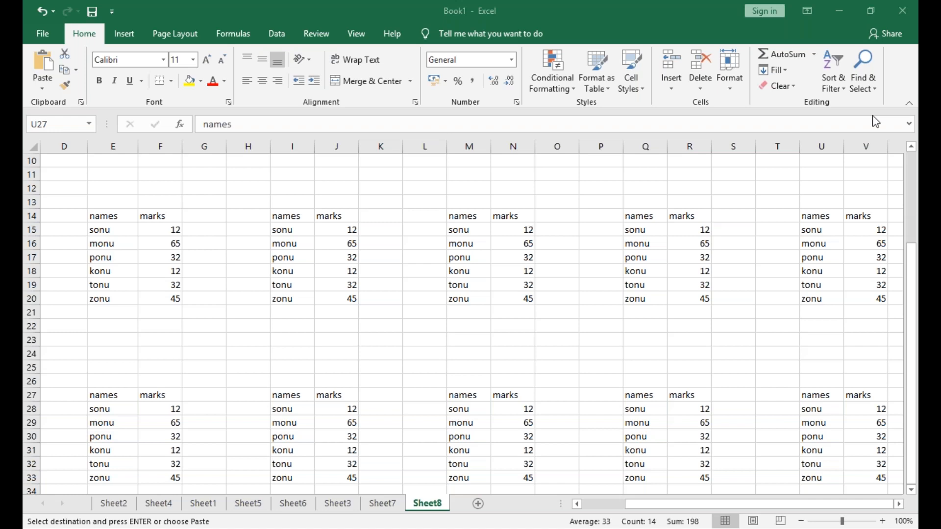
text(names	marks sonu	12 monu	65 ponu	32 konu	12 tonu	32 zonu	45)
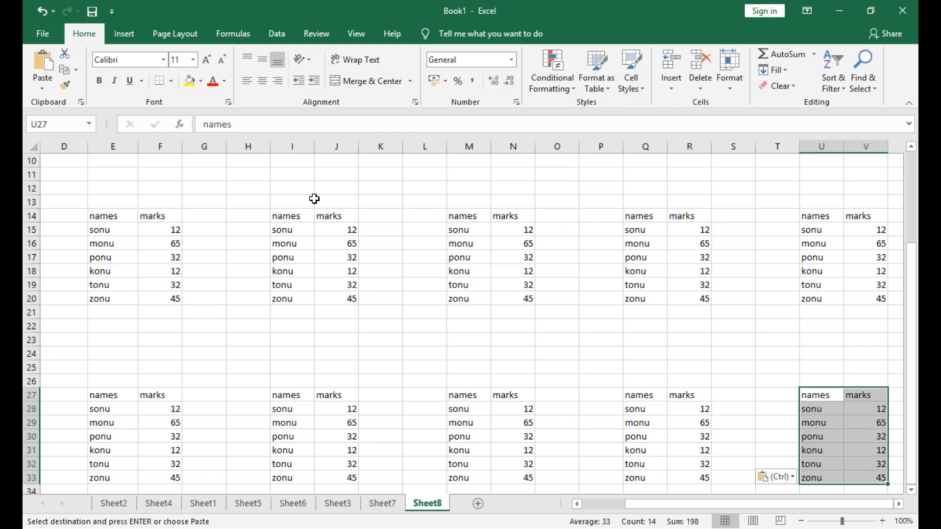
Apply a Greater Than highlight rule to marks F15:F20 with threshold 12 and Light Red Fill with Dark Red Text
click(157, 240)
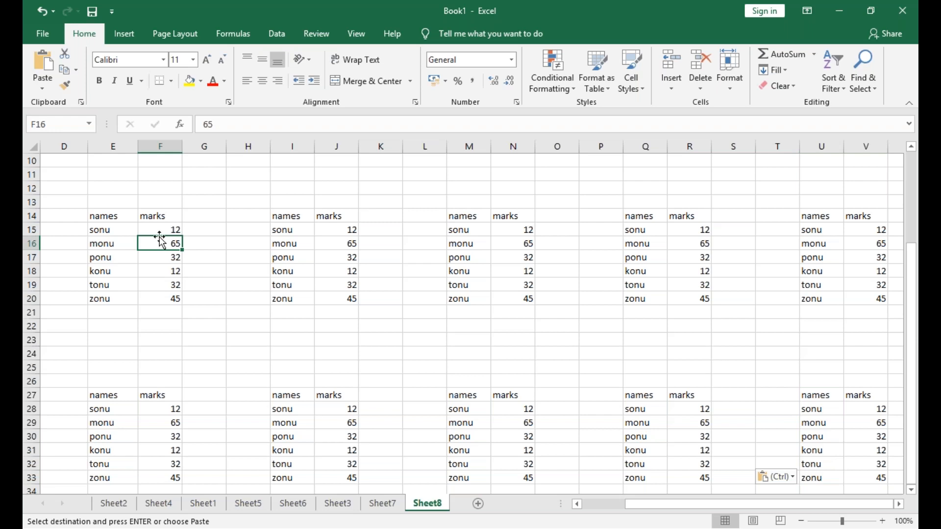
drag(171, 229, 176, 296)
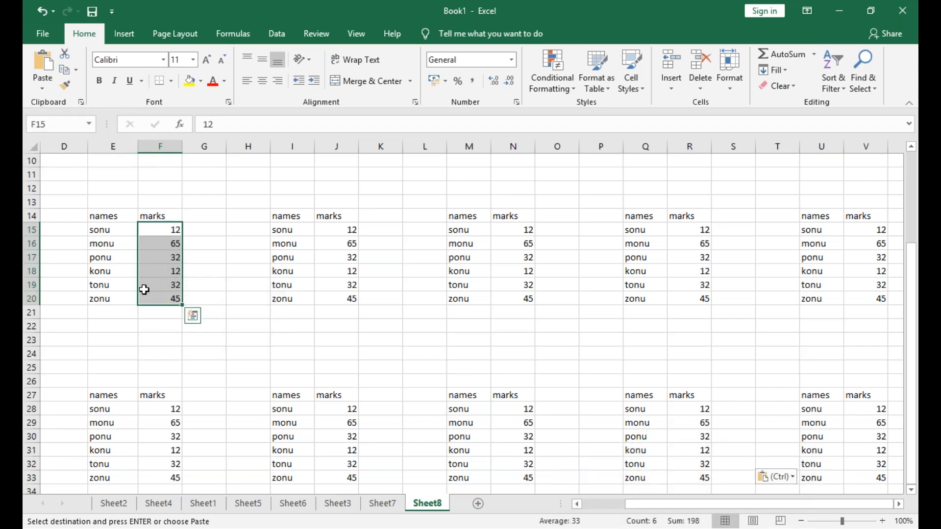
click(568, 86)
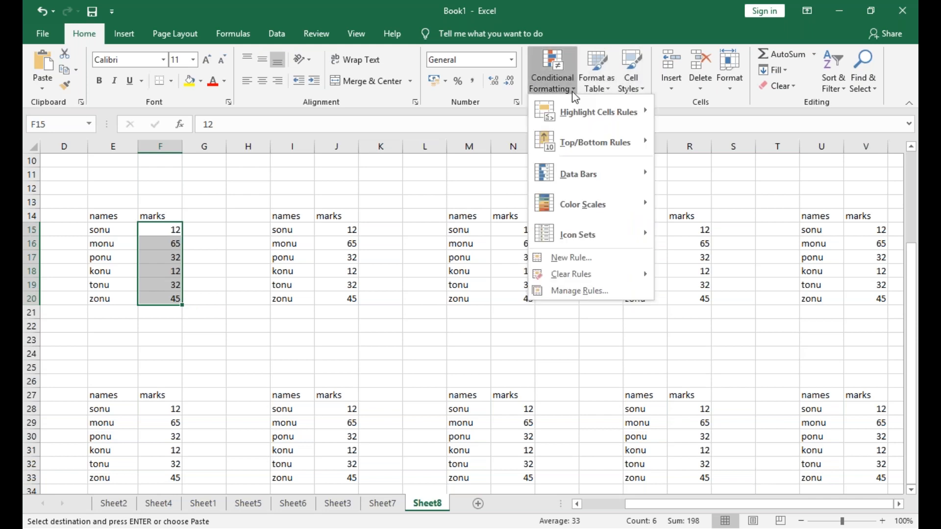
click(820, 13)
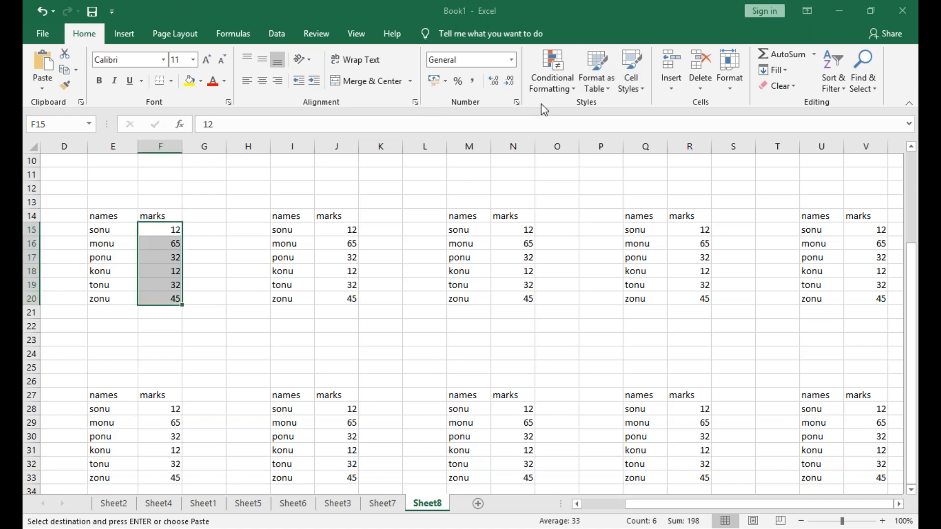
click(575, 86)
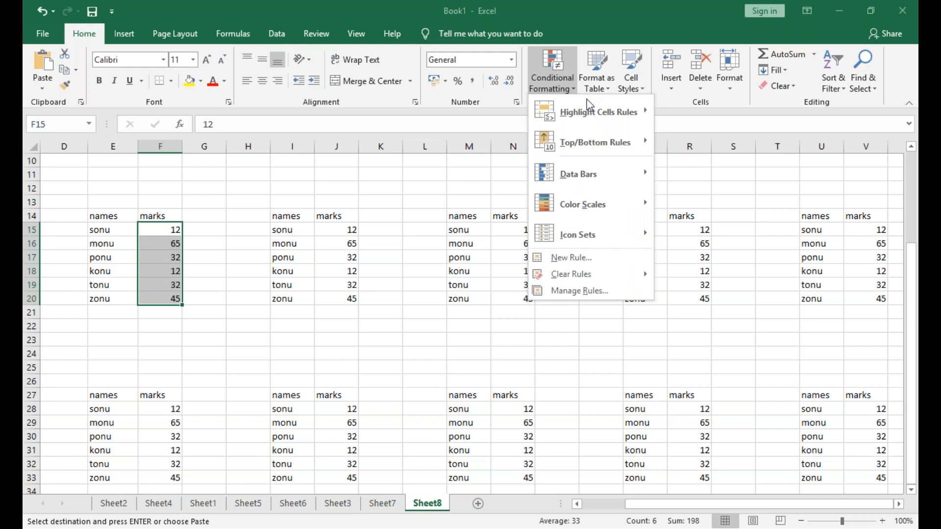
mouse_move(588, 113)
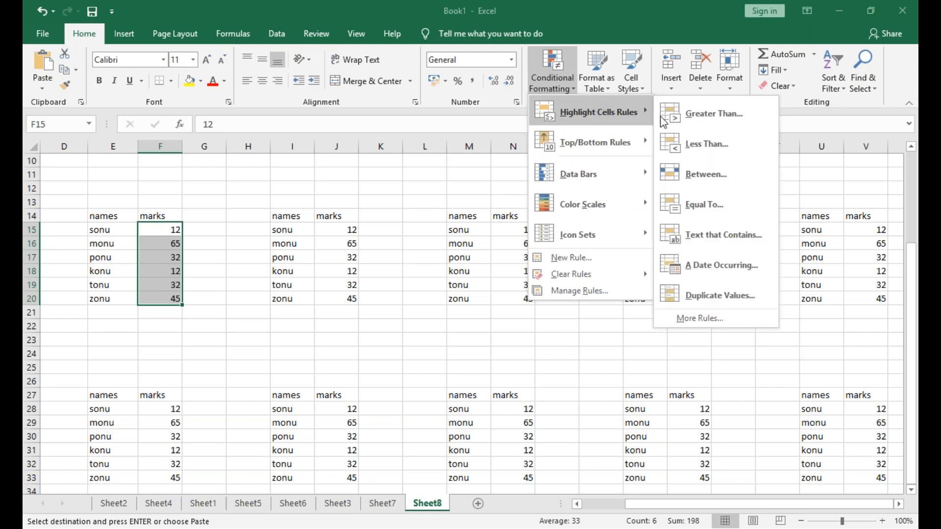
click(714, 116)
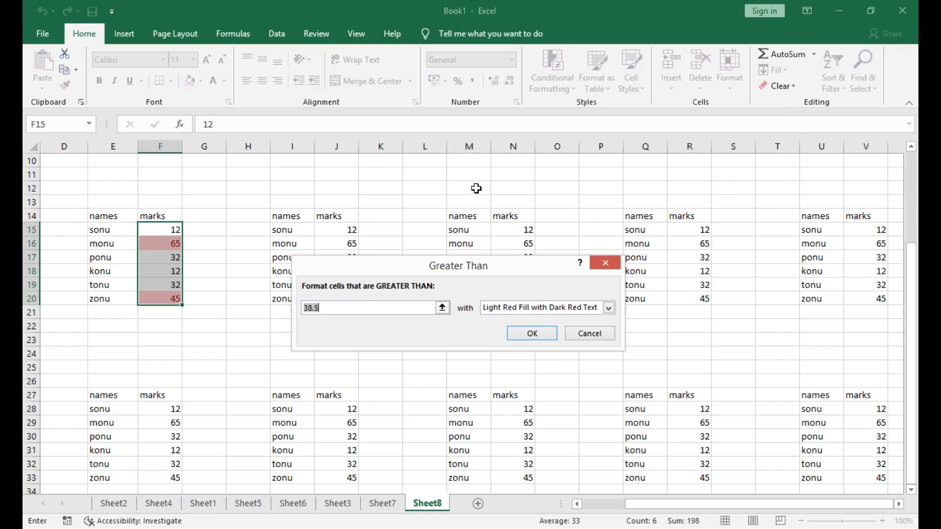
key(BackSpace)
text(12)
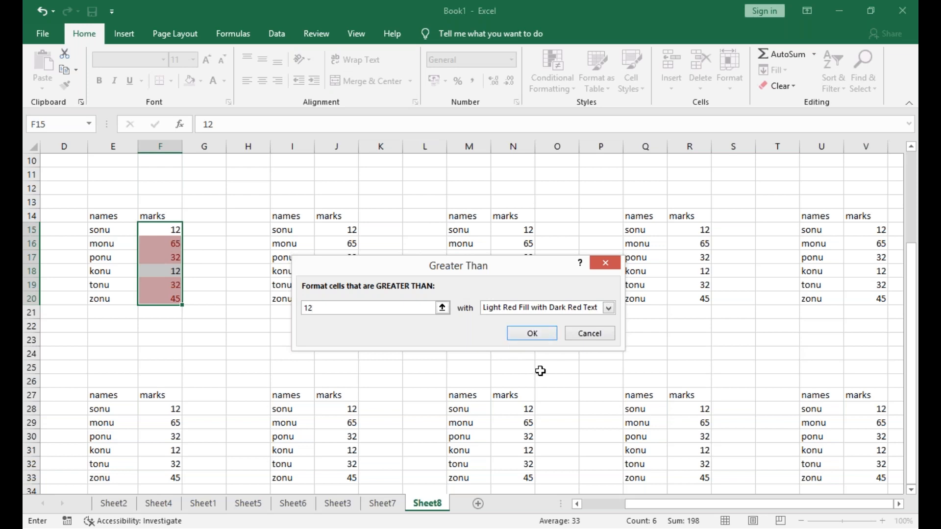
click(532, 334)
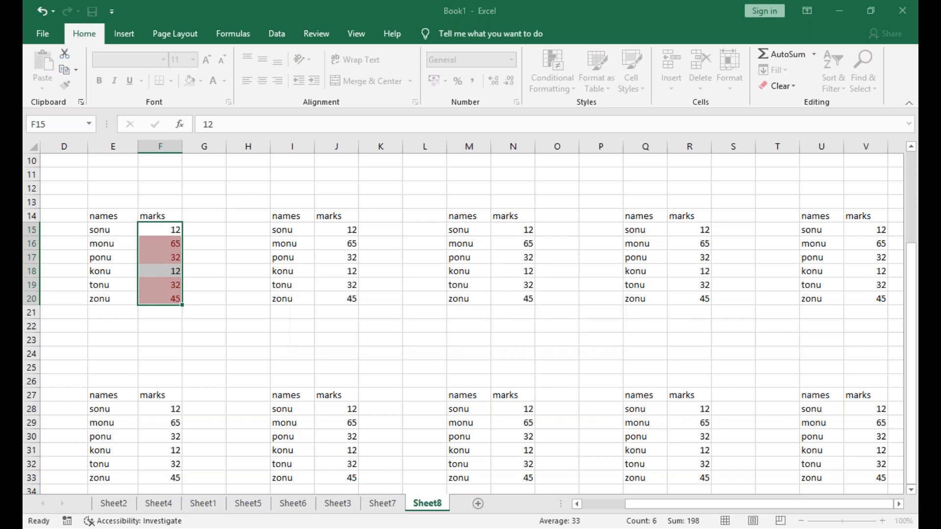
click(216, 275)
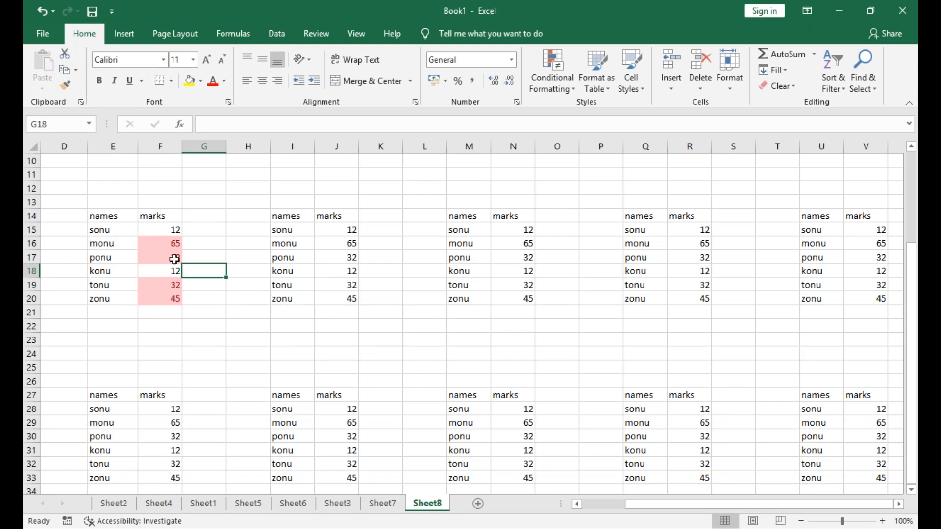
Clear the conditional formatting rules from the marks in F15:F20
drag(176, 231, 163, 298)
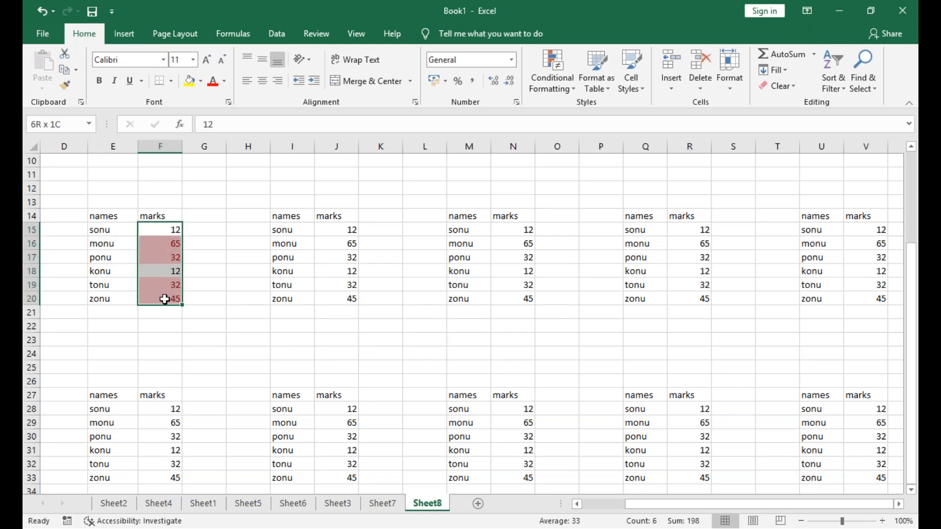
click(566, 85)
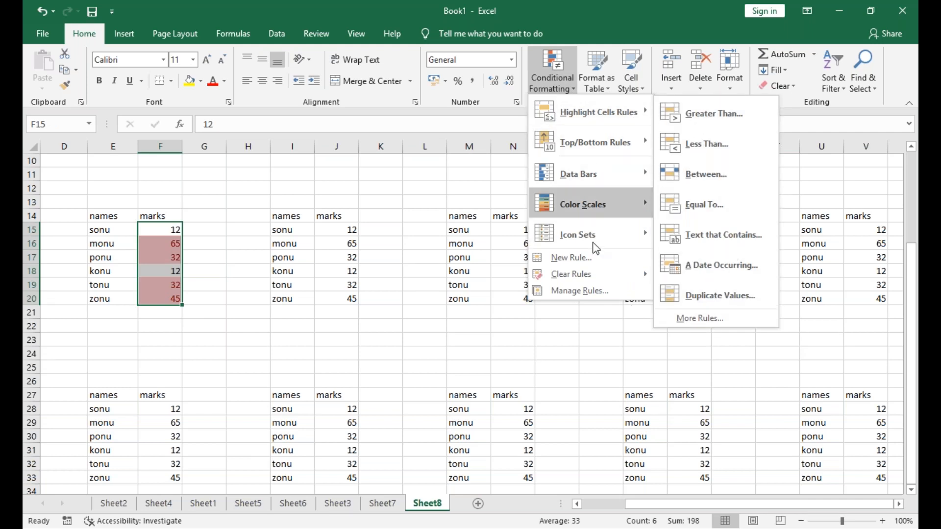
mouse_move(587, 277)
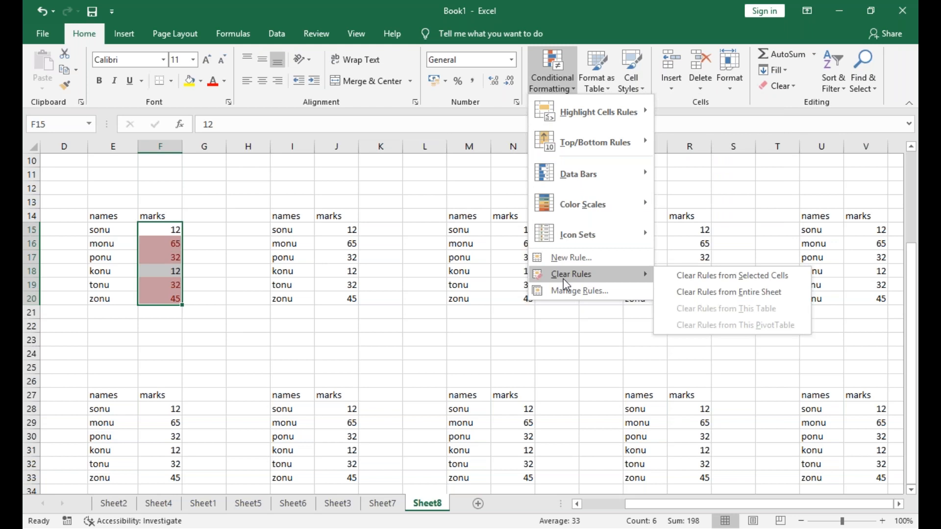
click(701, 275)
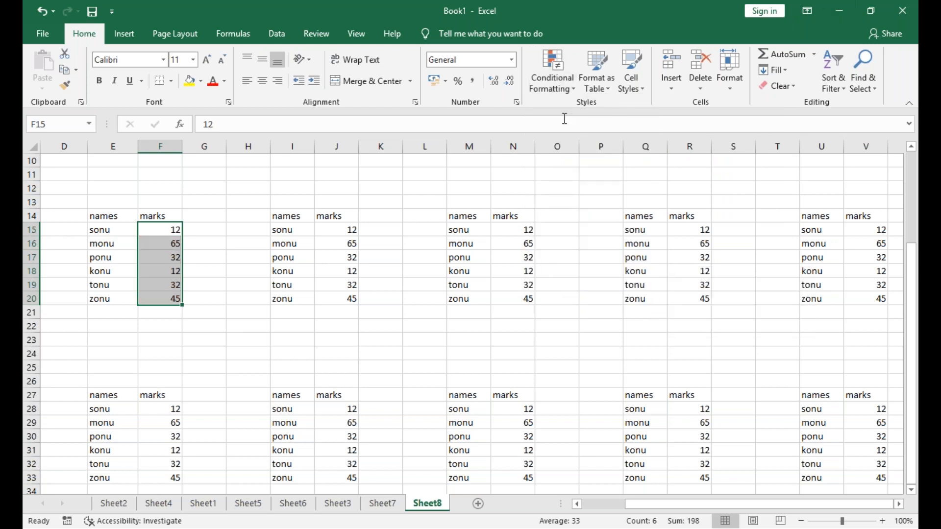
Try a Greater Than rule on marks F15:F20 with threshold 12 and Green Fill with Dark Green Text
click(553, 67)
mouse_move(595, 111)
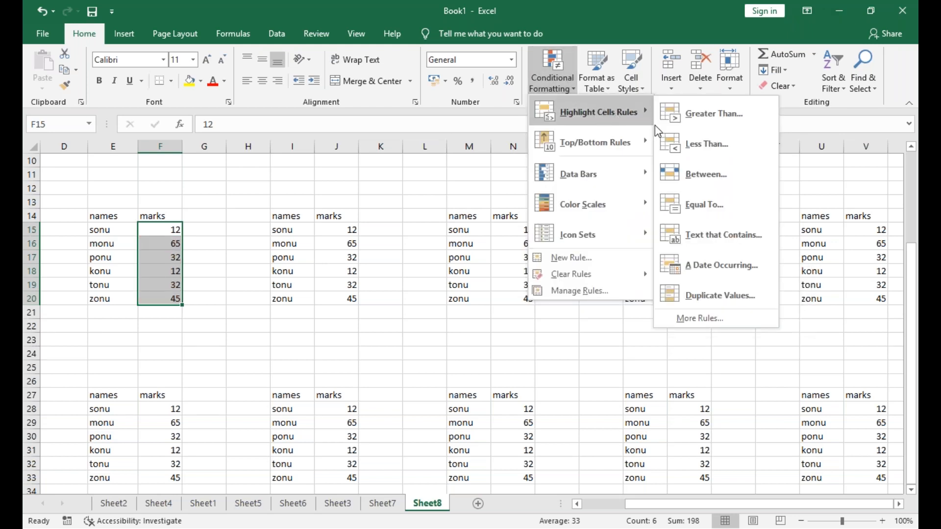
click(705, 114)
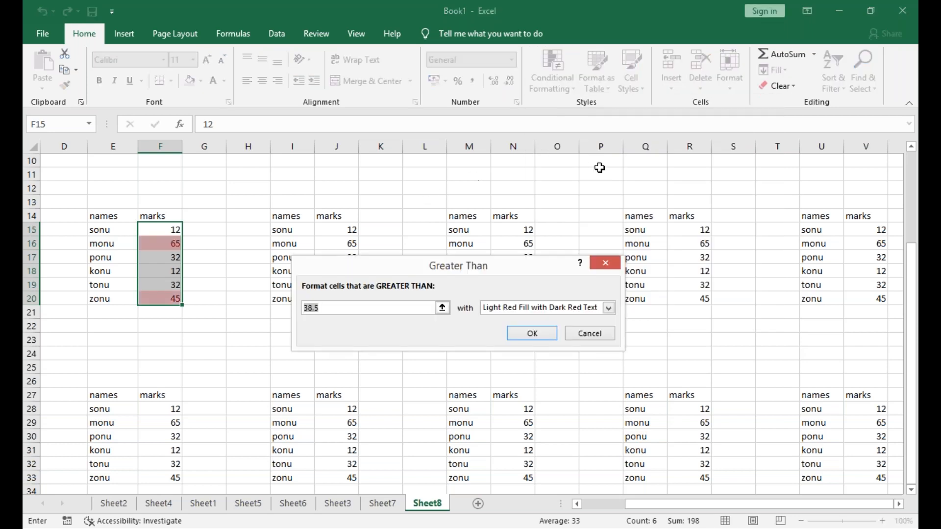
key(BackSpace)
text(12)
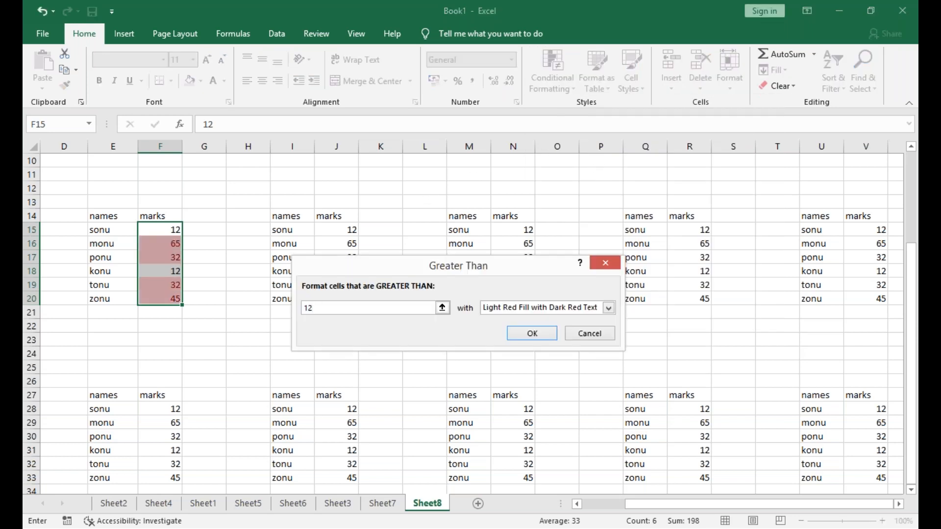
click(608, 308)
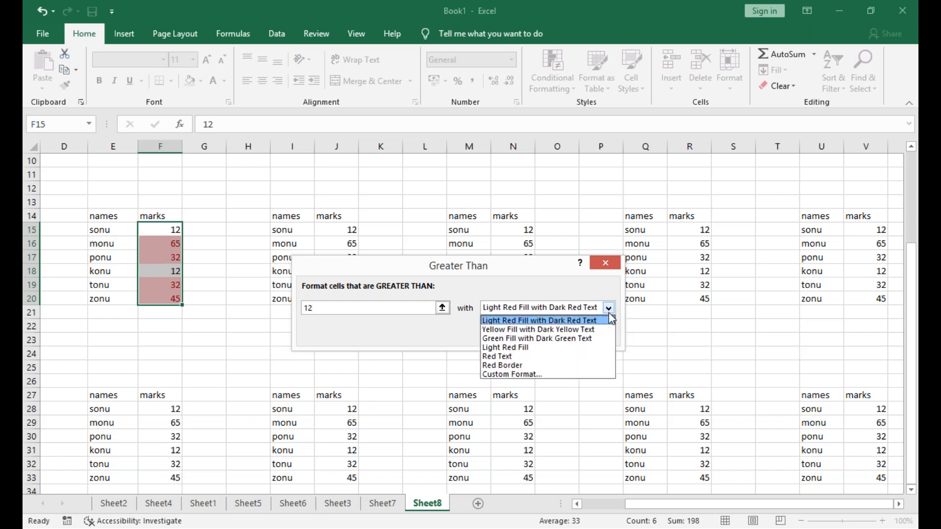
click(561, 339)
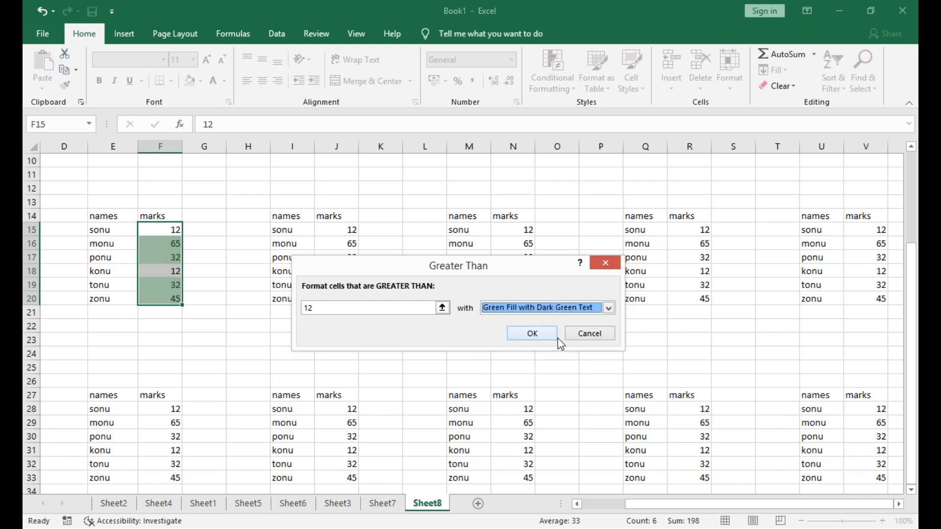
Try a custom Bold Italic format for the Greater Than rule, view the fill options, and discard the rule
click(608, 307)
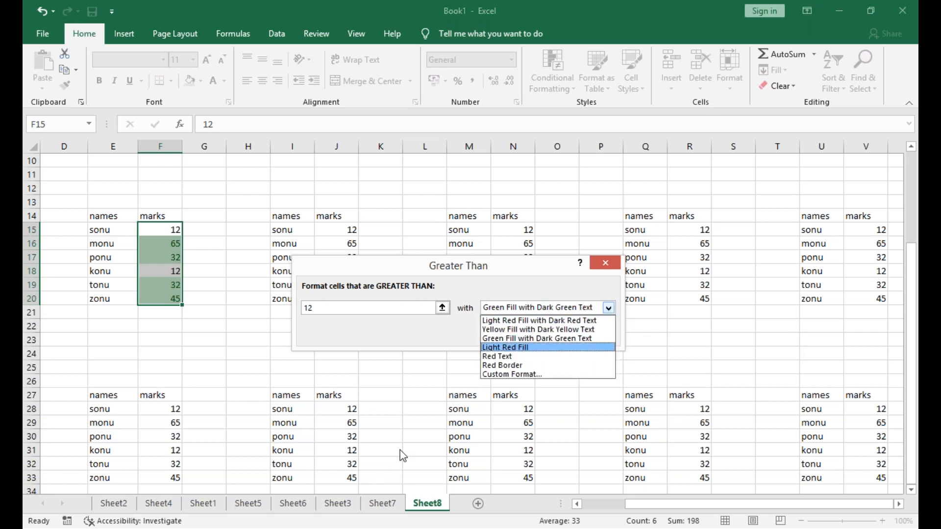
click(545, 380)
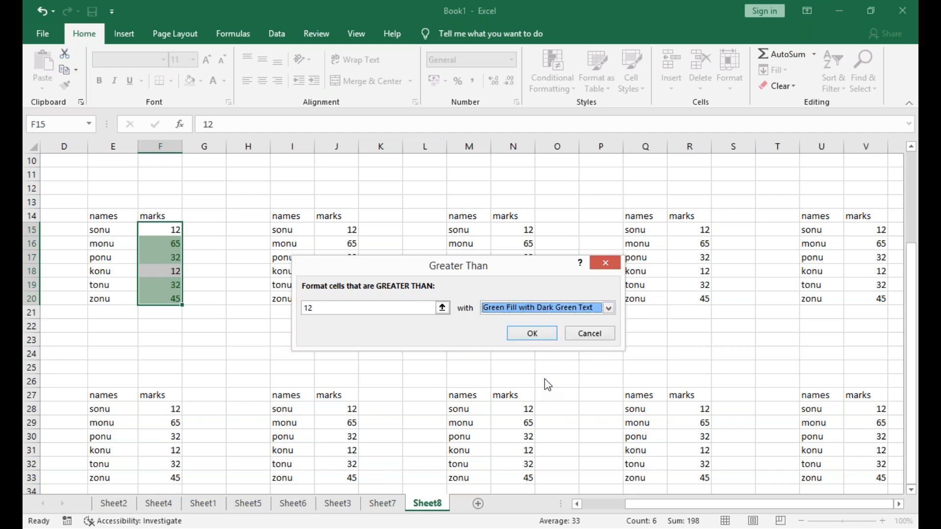
click(607, 309)
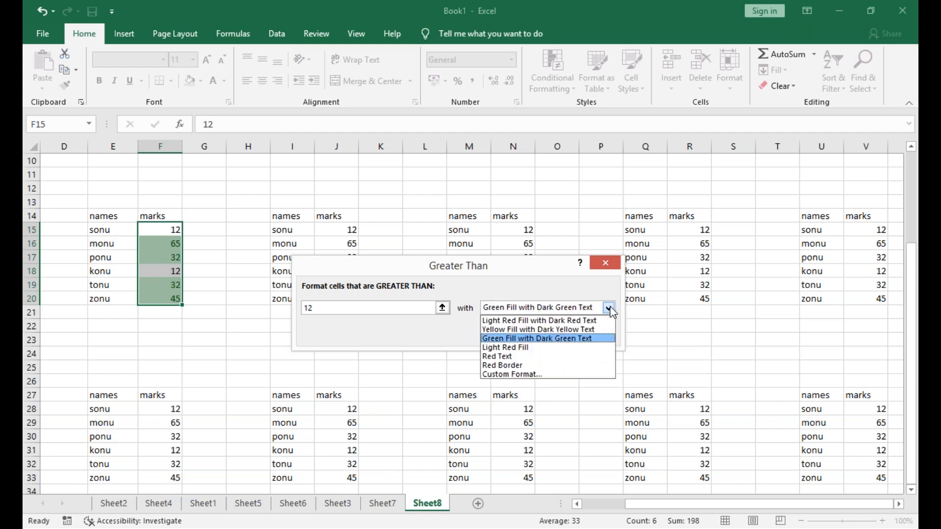
click(494, 375)
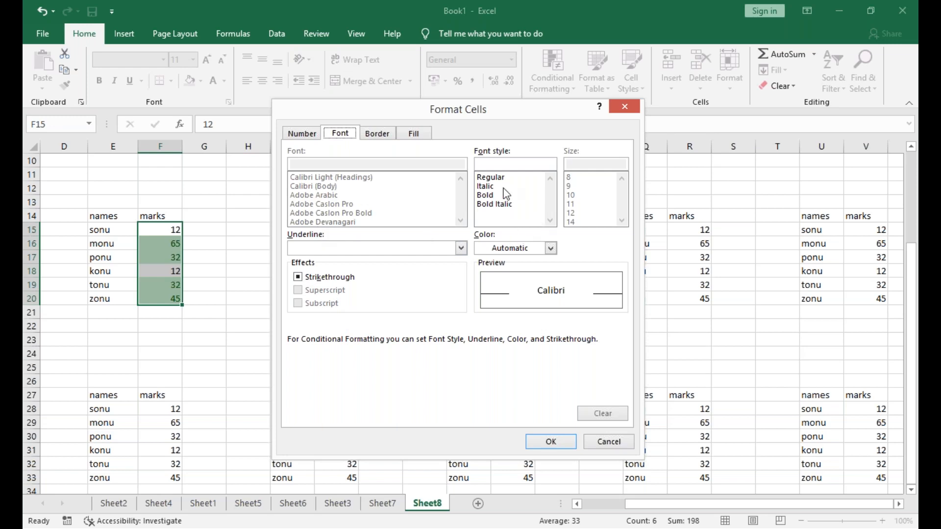
click(488, 195)
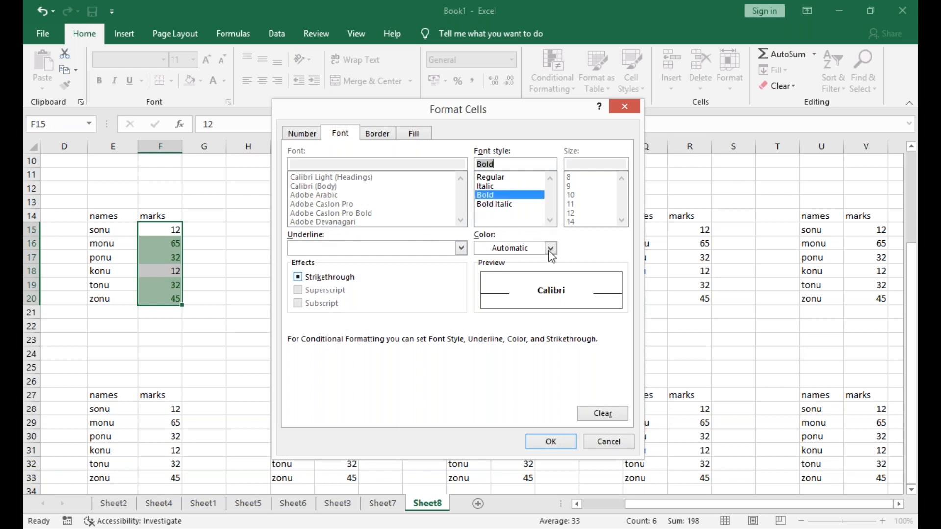
click(497, 204)
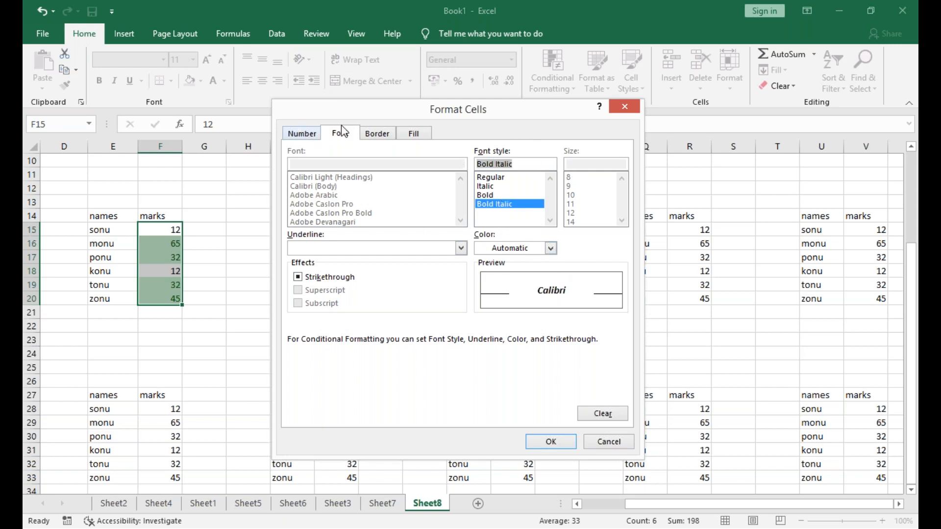
click(413, 134)
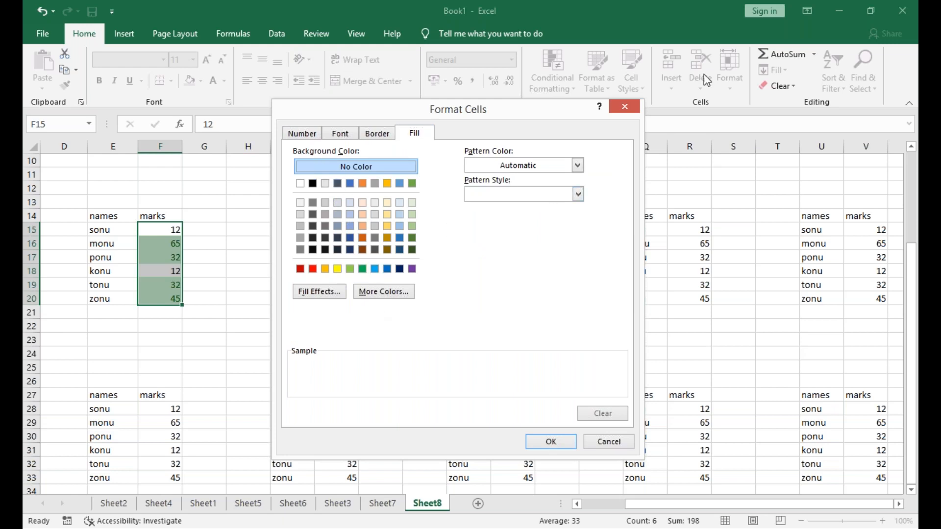
click(624, 109)
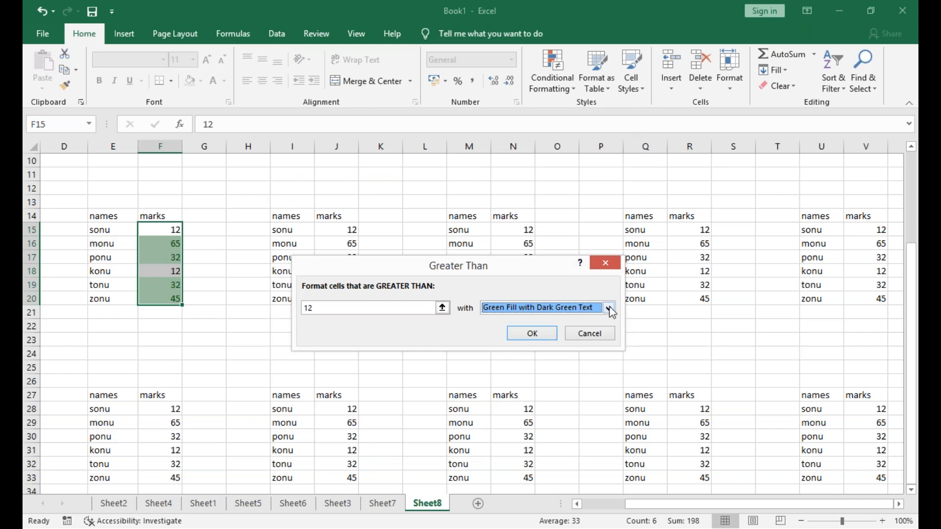
click(613, 268)
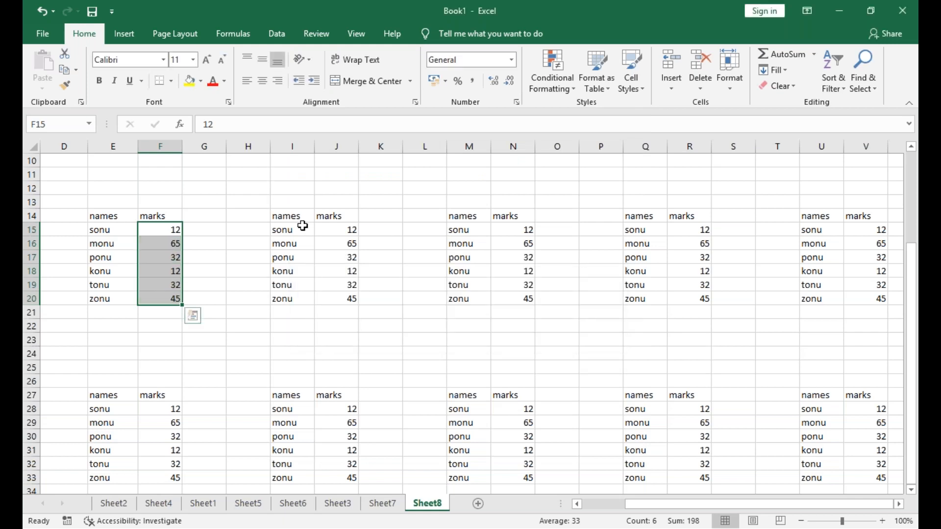
Apply a Greater Than highlight rule to marks F15:F20 with threshold 38.5 and Light Red Fill with Dark Red Text
click(564, 83)
mouse_move(637, 113)
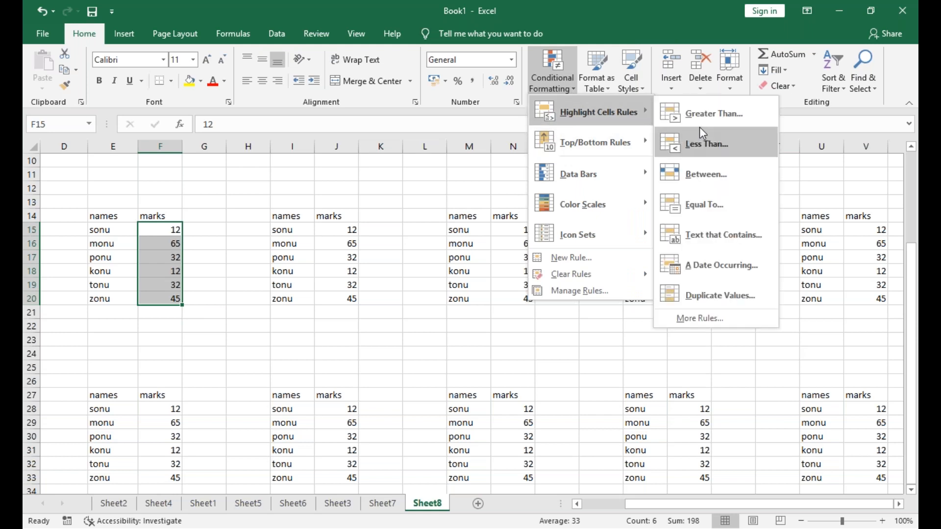
click(713, 115)
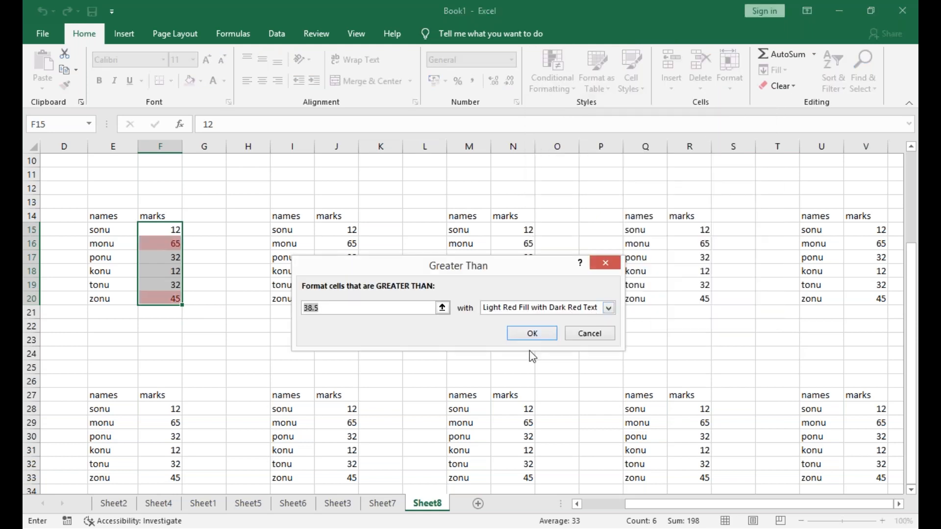
click(534, 334)
click(293, 353)
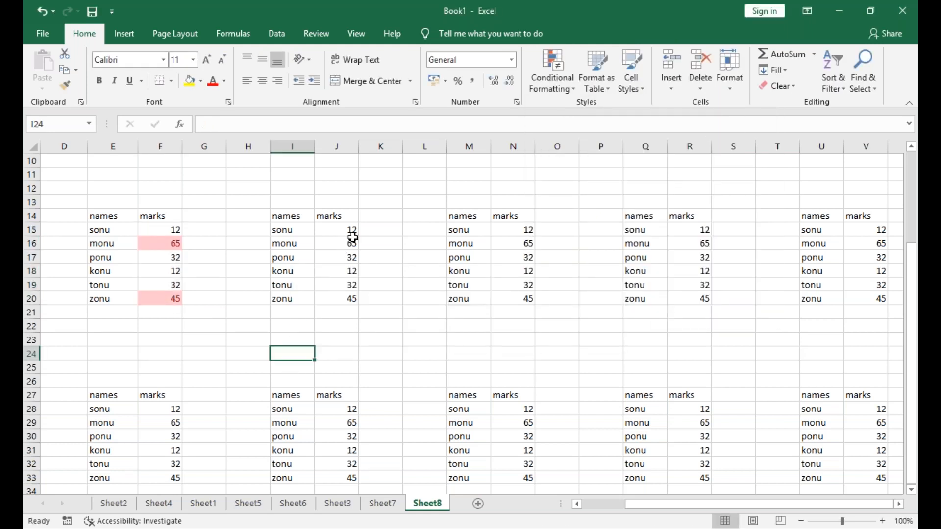
Apply a Less Than highlight rule to marks J15:J20 with threshold 30 and Red Text
drag(351, 231, 352, 296)
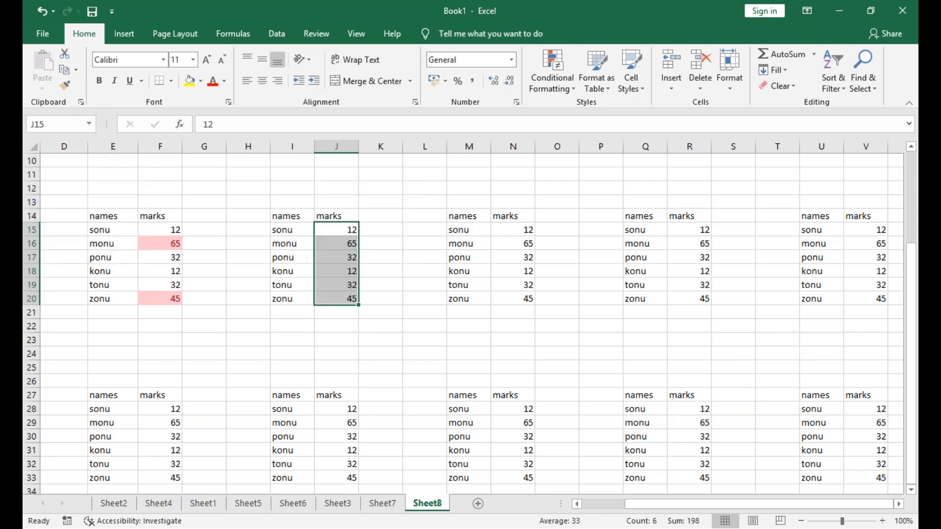
click(568, 87)
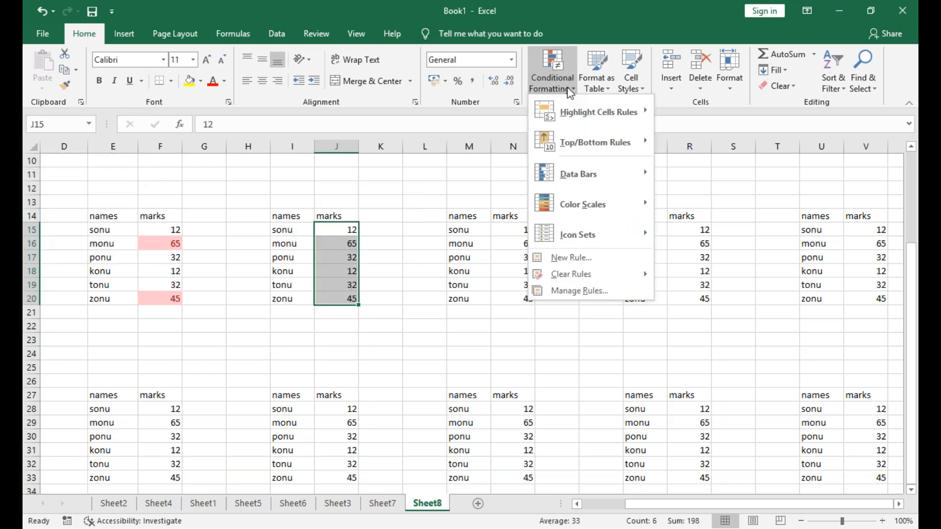
mouse_move(580, 102)
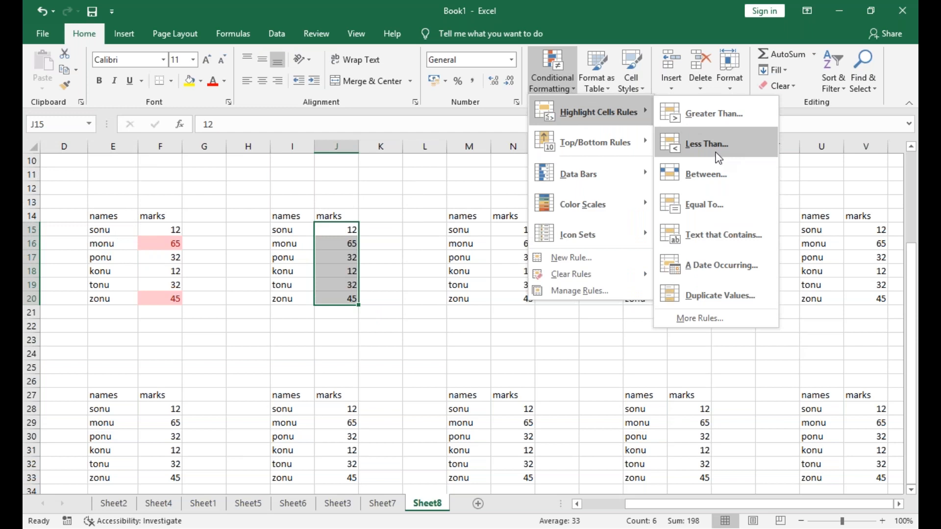
click(717, 157)
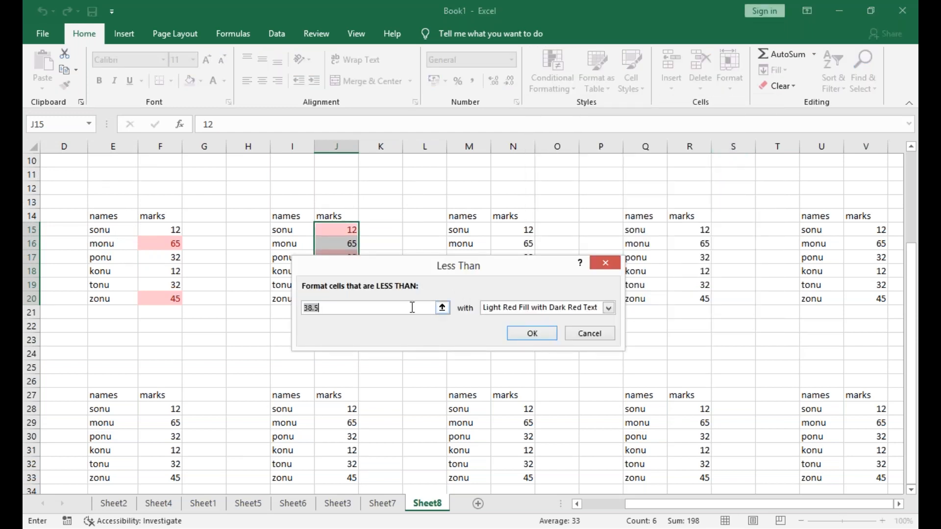
key(BackSpace)
text(30)
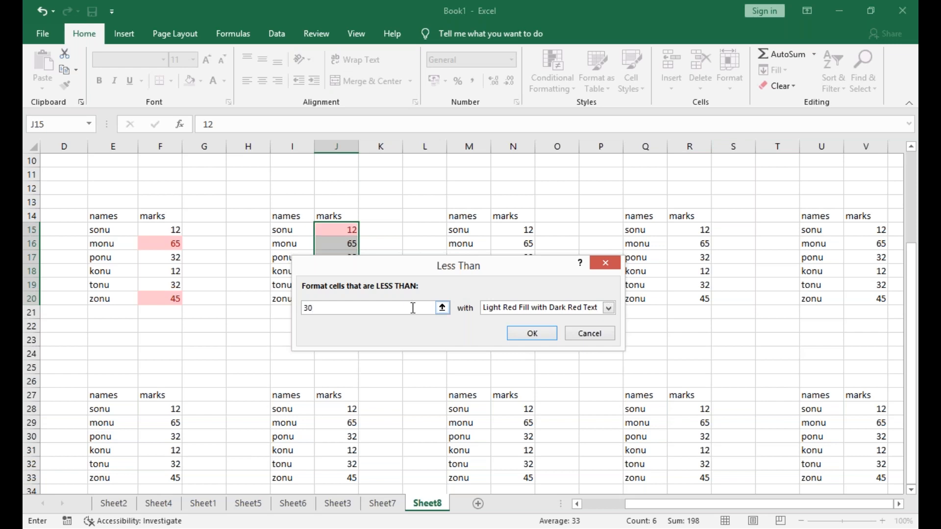
click(609, 308)
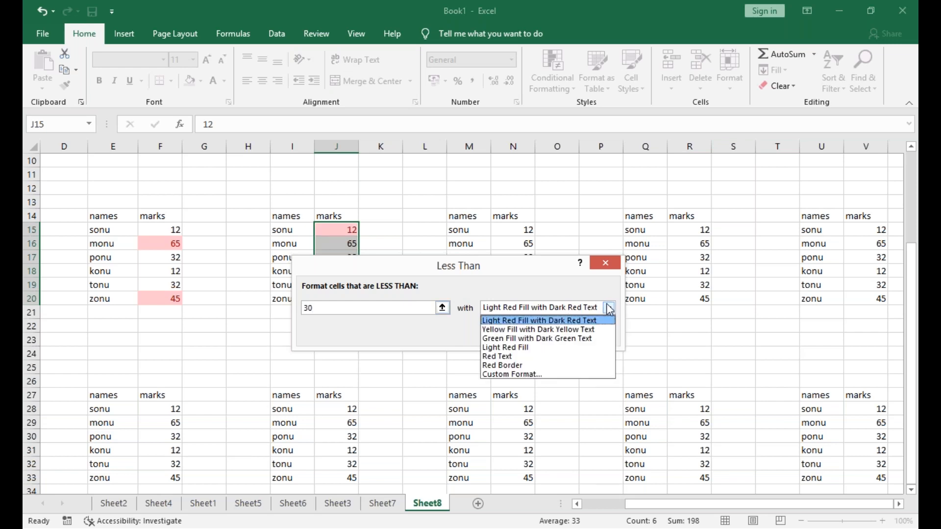
click(520, 356)
click(531, 334)
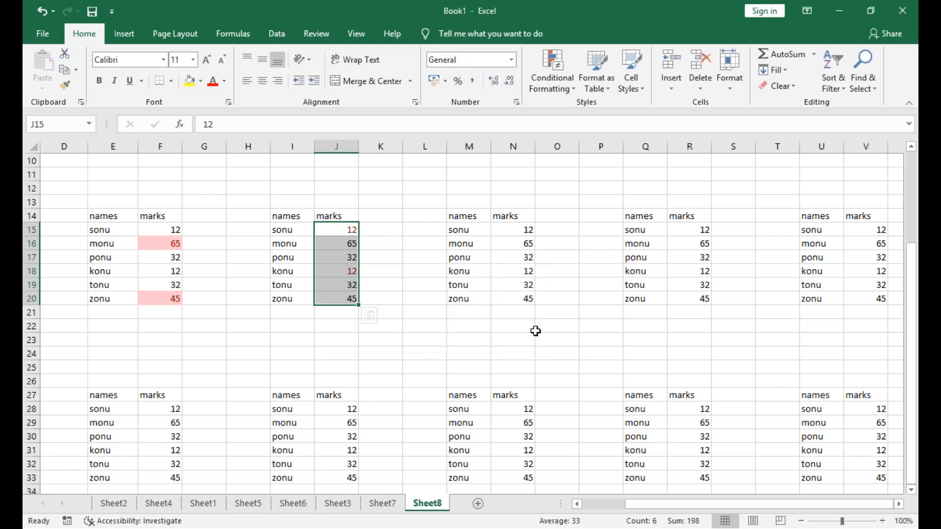
click(325, 354)
click(486, 269)
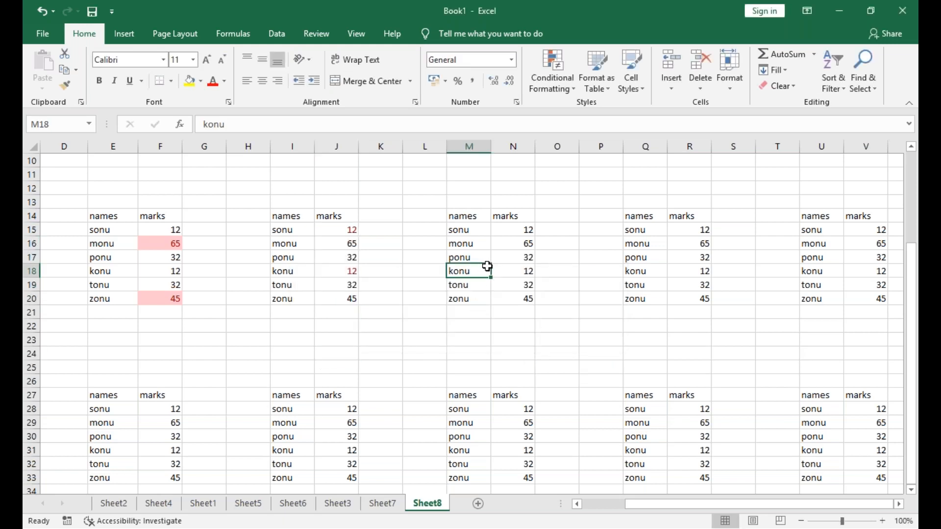
drag(485, 269, 506, 299)
click(514, 235)
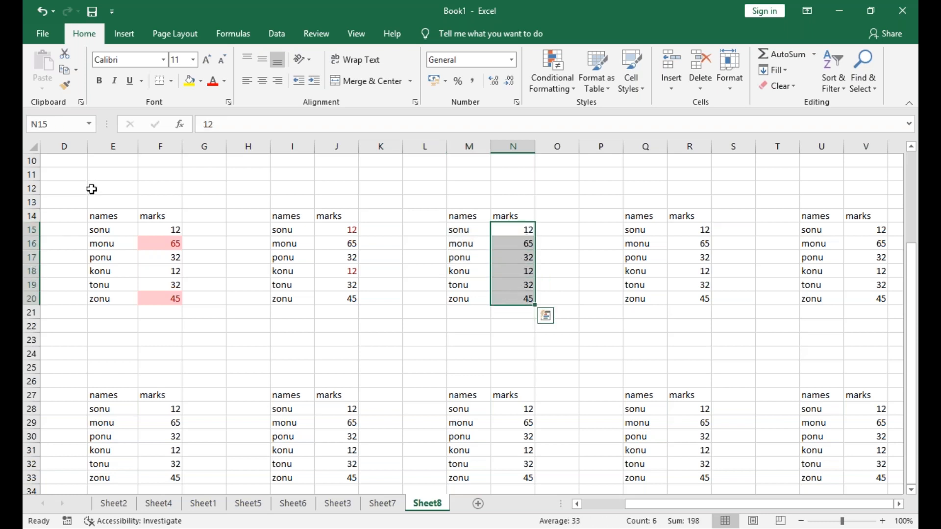
Label the first copy of the list by entering "highlight-greater" in cell E13
click(118, 199)
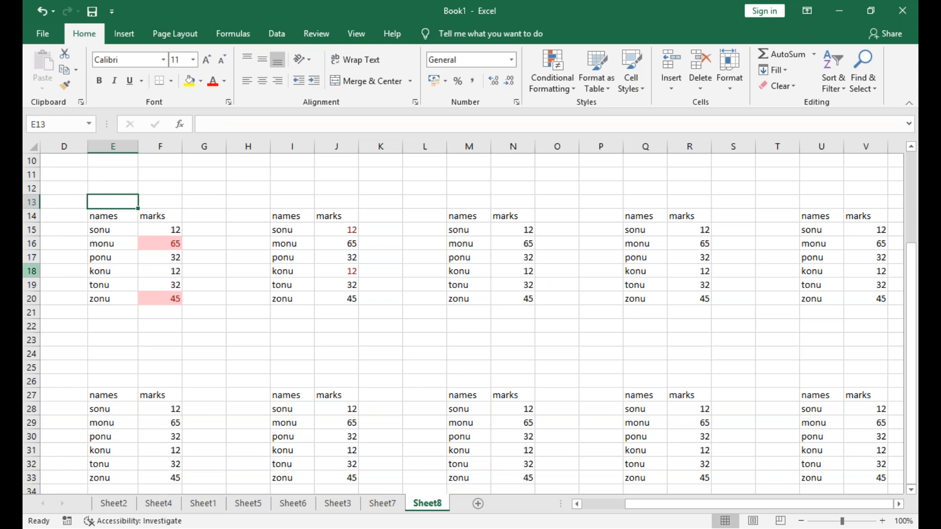
text(highlight)
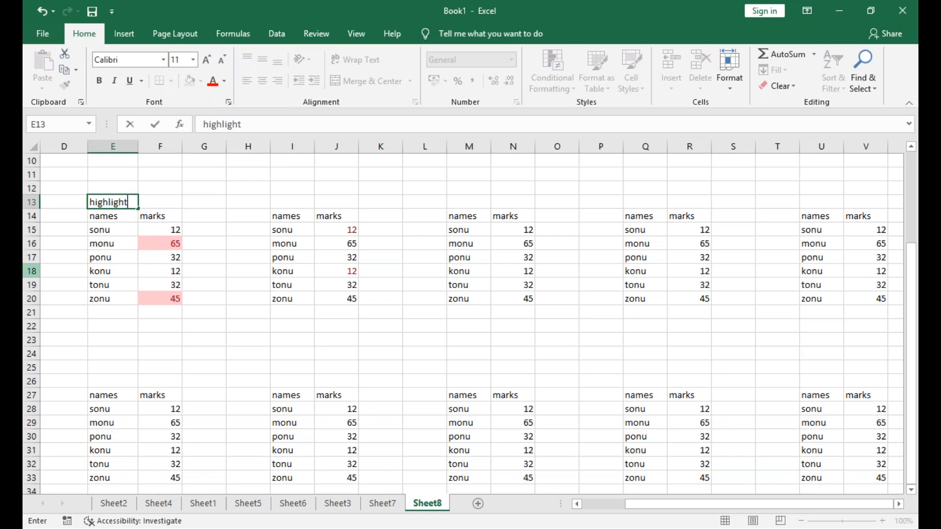
text(-greater)
click(294, 202)
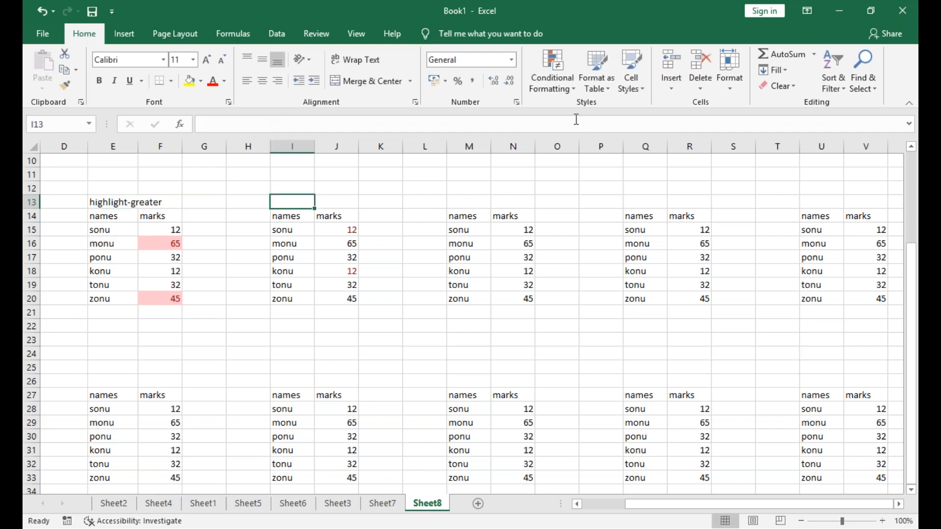
Apply a Between highlight rule to marks N15:N20 for values from 10 to 40 with Light Red Fill
click(553, 74)
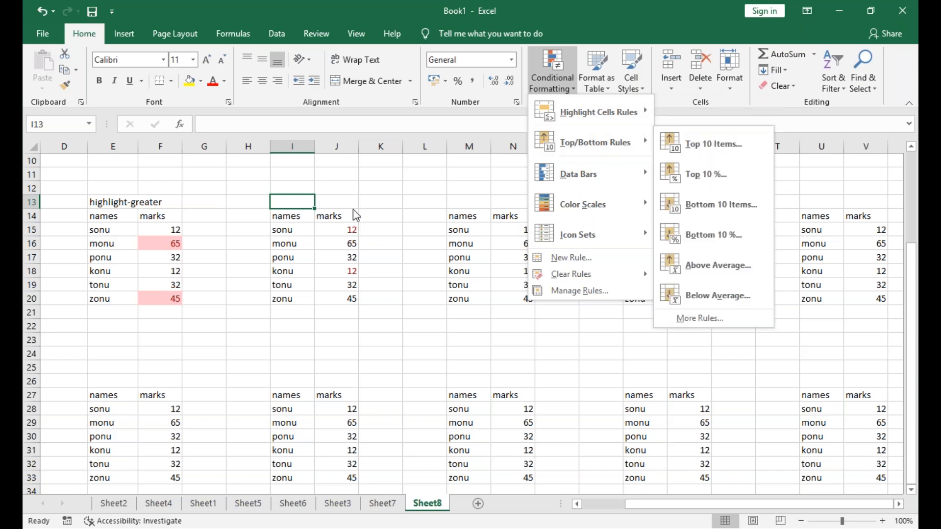
click(507, 240)
drag(513, 231, 519, 299)
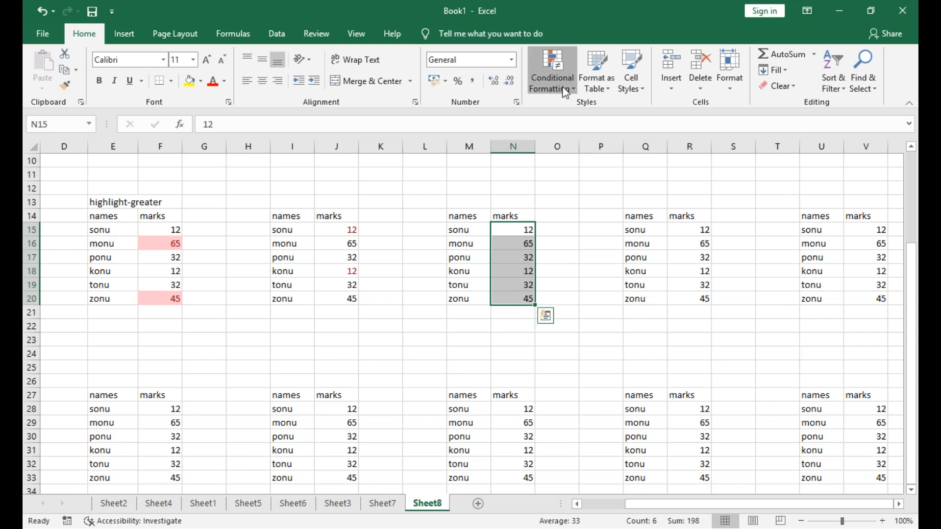
click(565, 91)
mouse_move(632, 113)
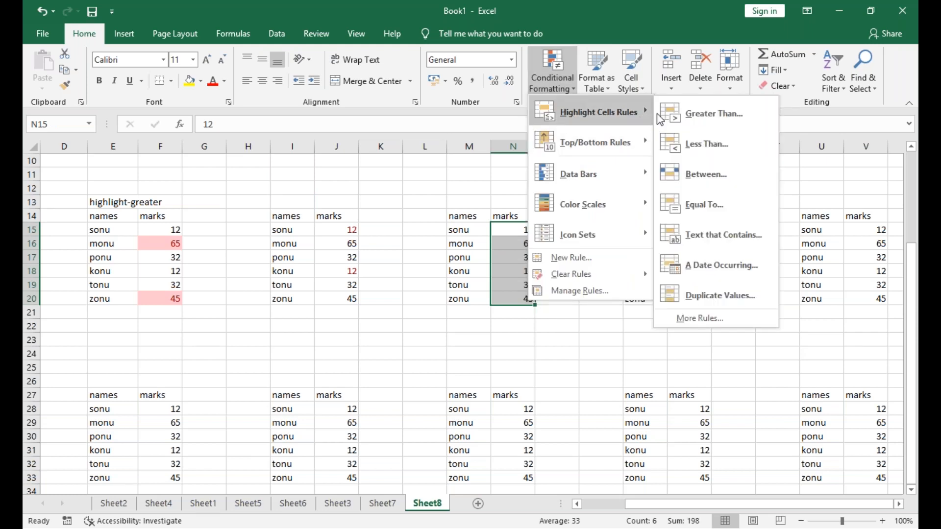
click(693, 173)
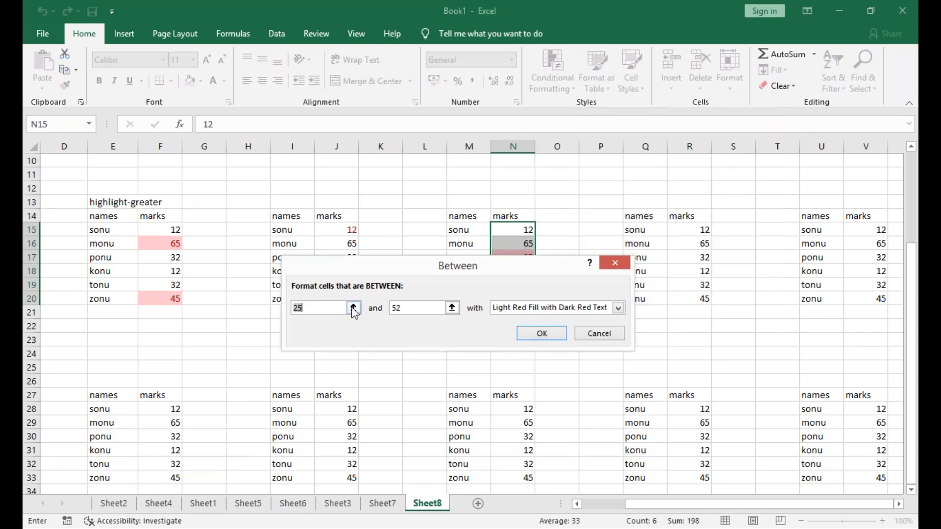
key(BackSpace)
text(10)
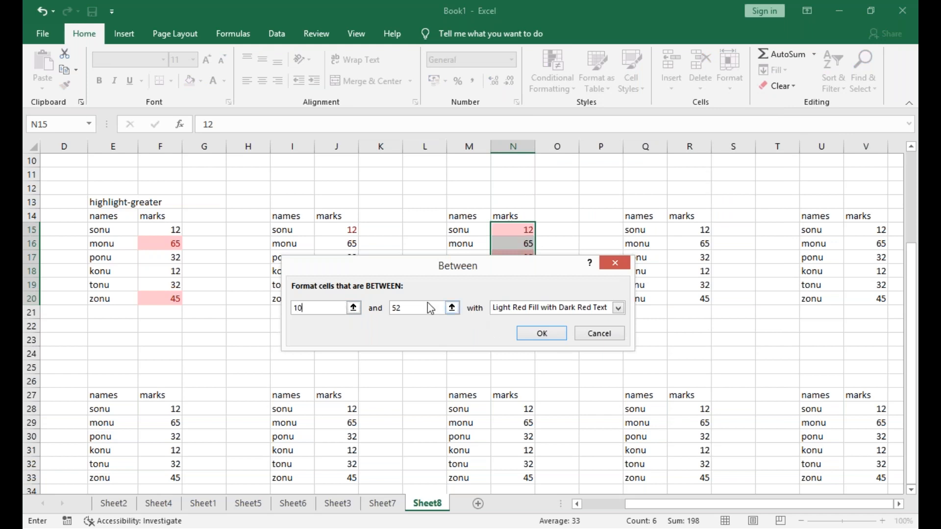
key(BackSpace)
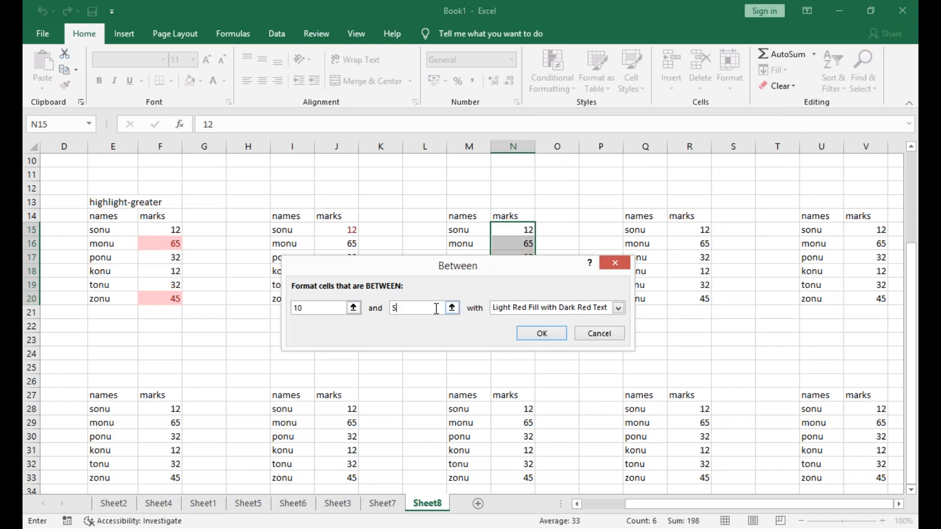
text(0)
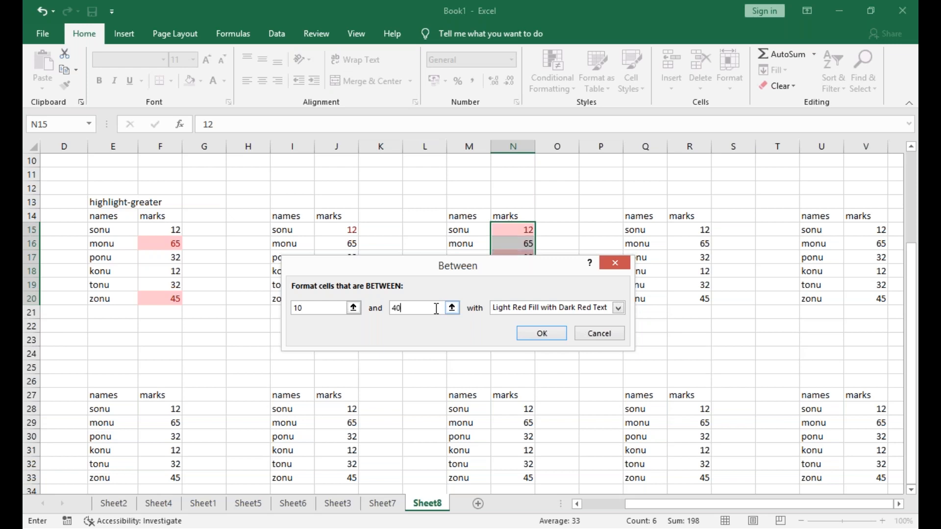
click(618, 309)
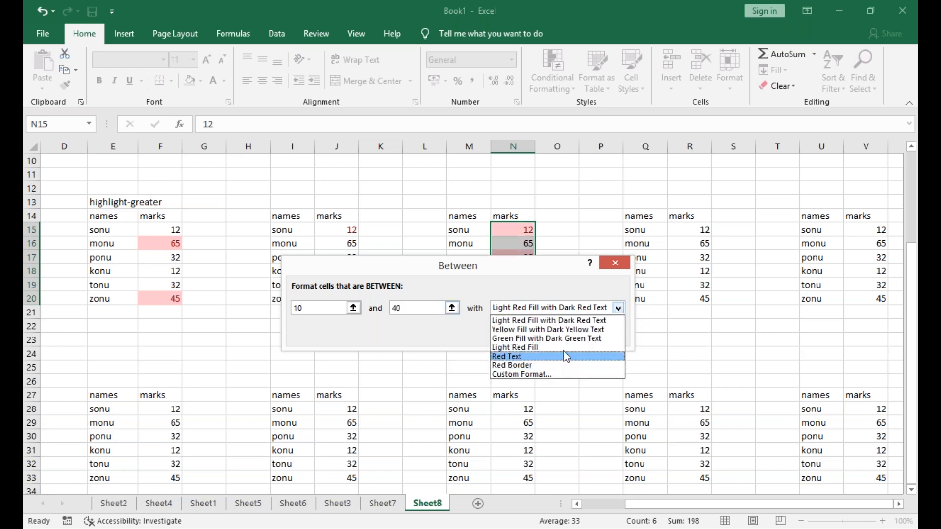
click(562, 347)
click(559, 338)
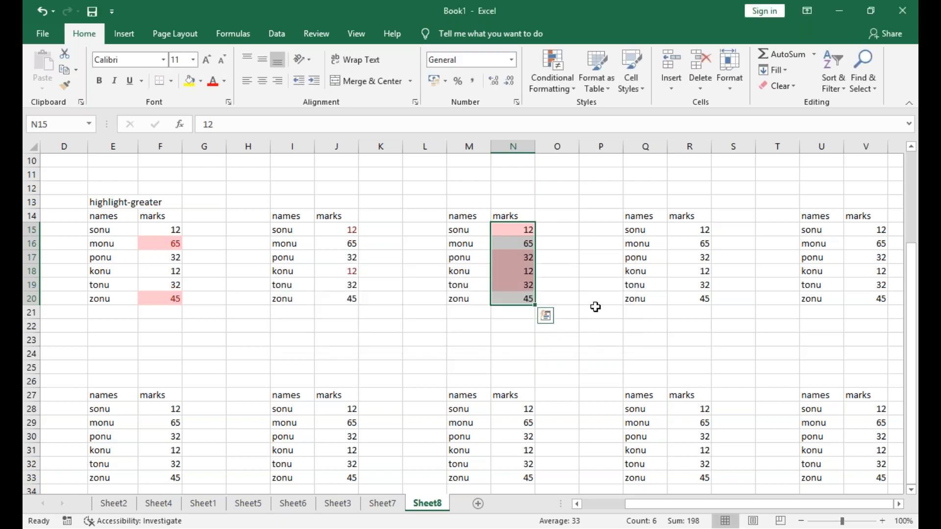
click(594, 309)
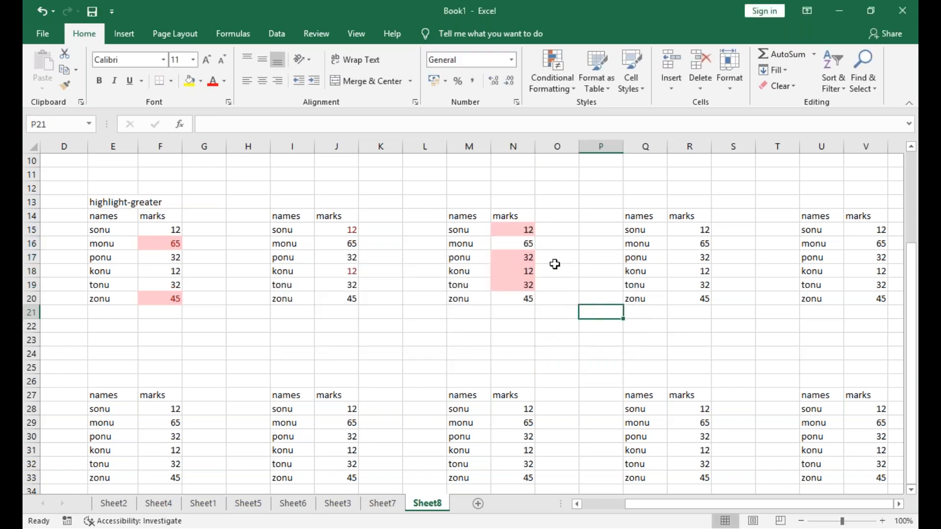
Apply an Equal To highlight rule to marks R15:R20 for the value 12 with Light Red Fill
drag(687, 231, 704, 299)
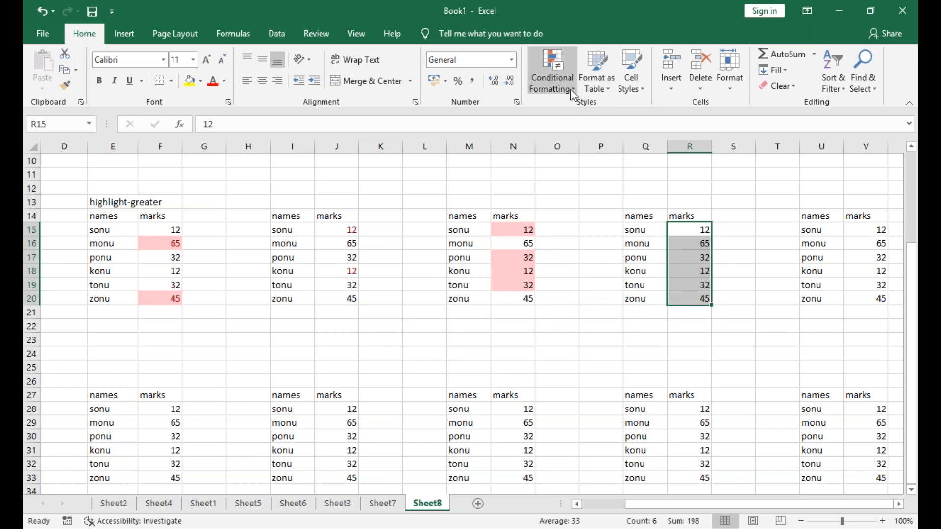
click(552, 81)
mouse_move(649, 111)
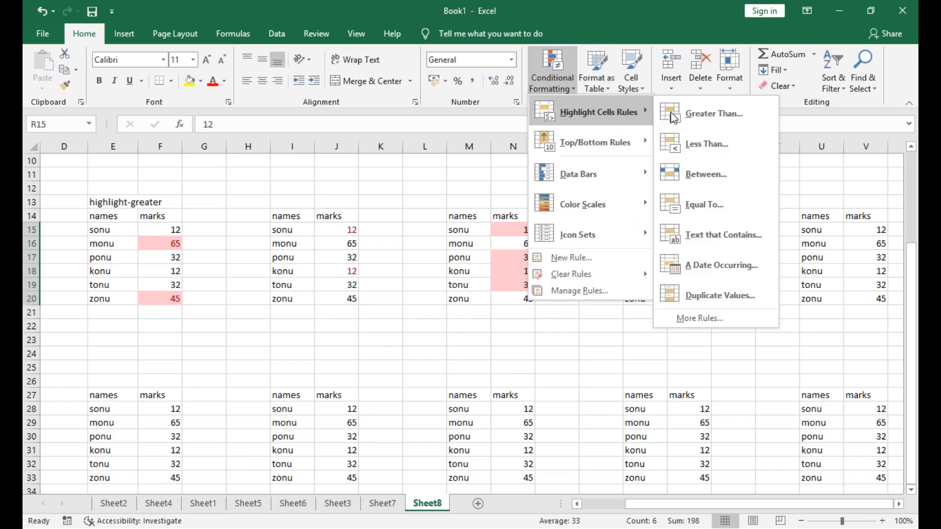
click(722, 205)
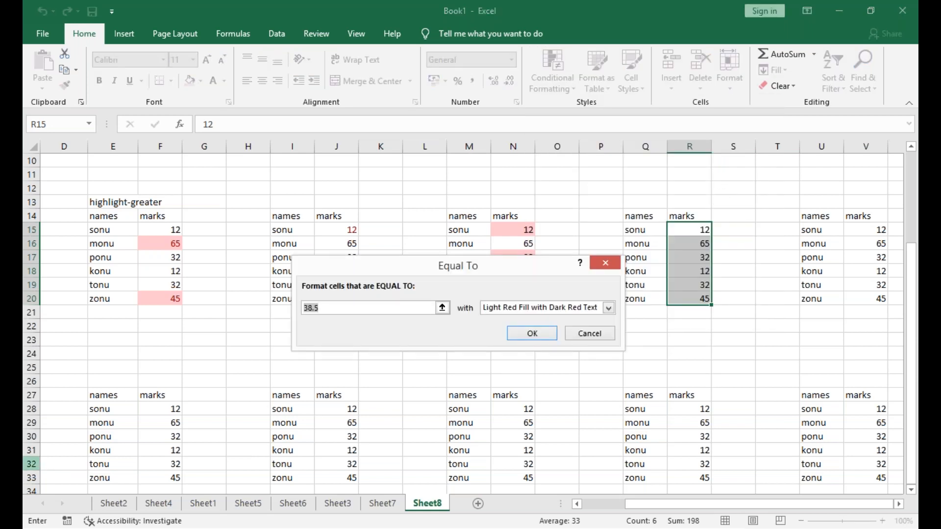
text(12)
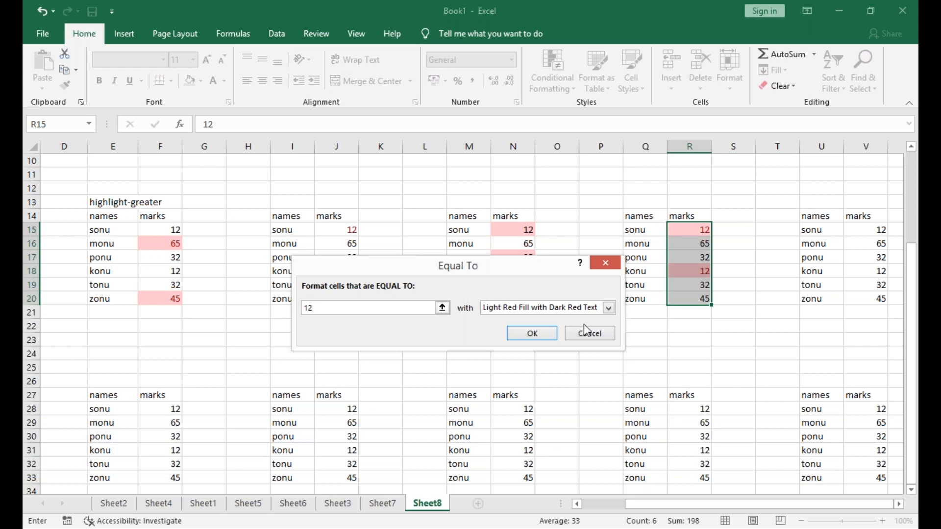
click(608, 308)
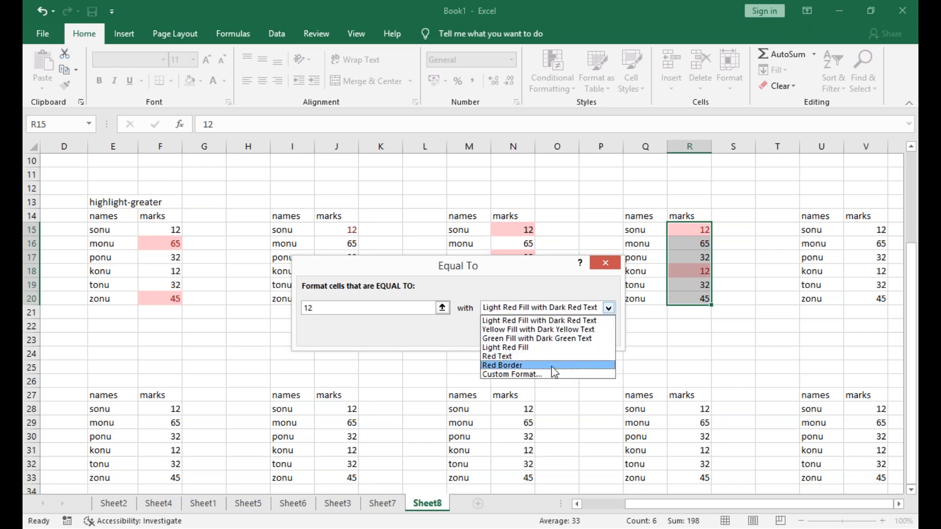
click(557, 348)
click(534, 334)
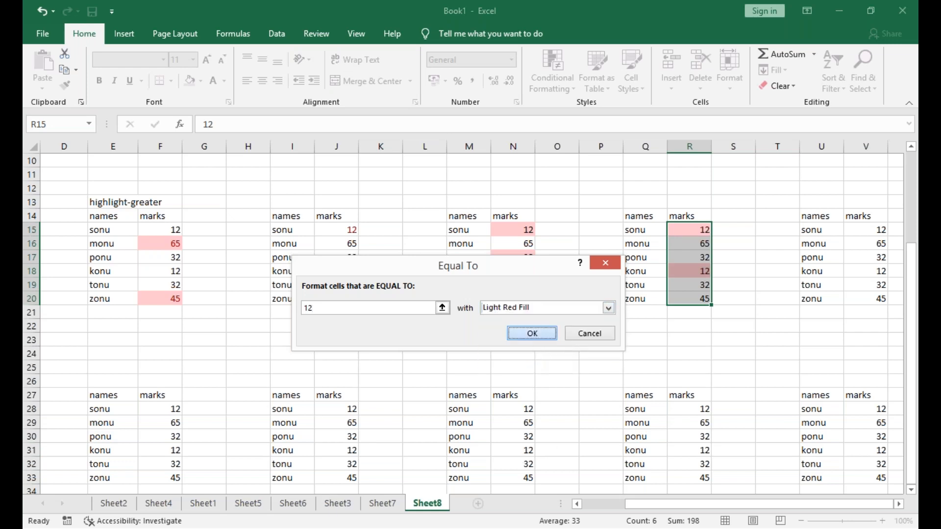
click(679, 339)
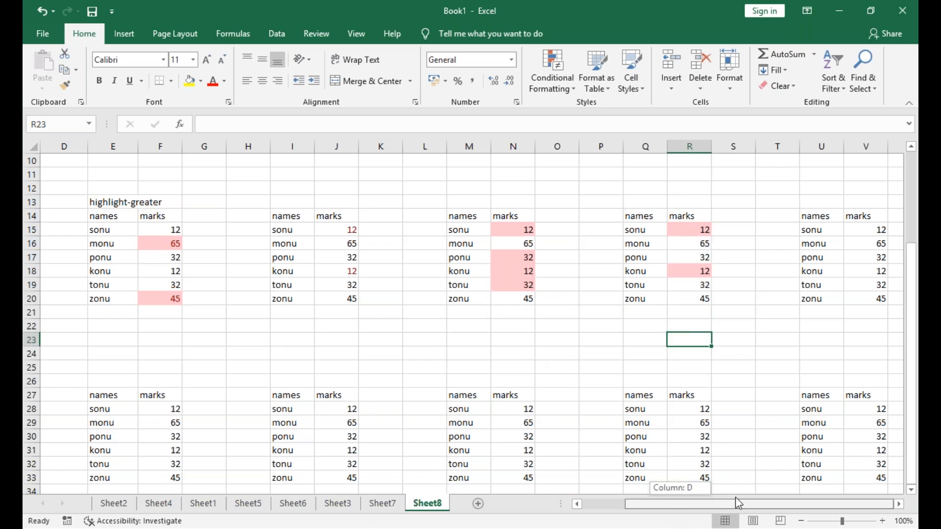
drag(872, 235, 884, 298)
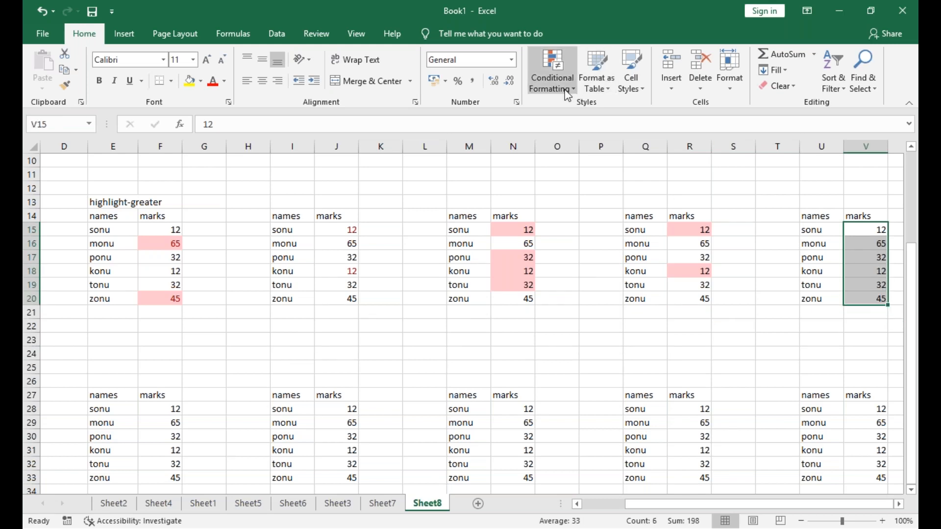
click(552, 74)
mouse_move(593, 108)
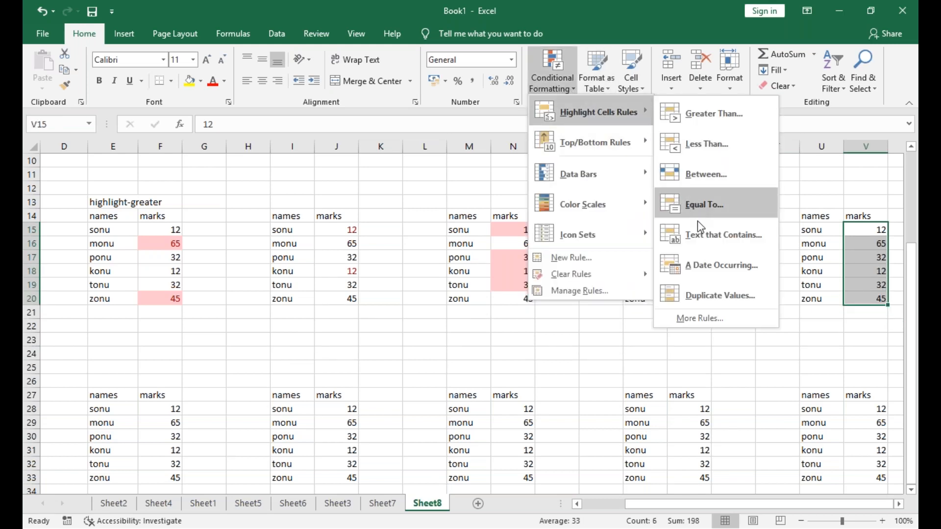
click(736, 358)
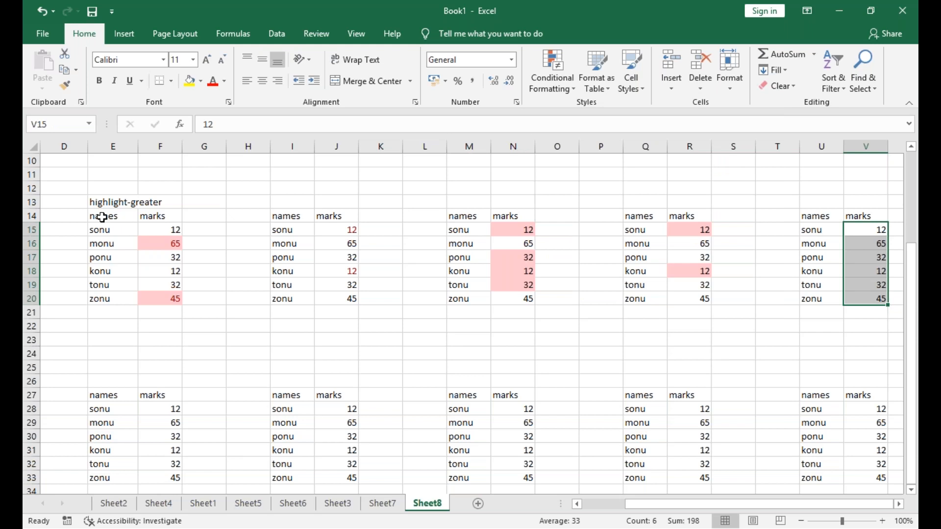
Apply a Text That Contains highlight rule to E13:V33 for the text "names" with Red Text
drag(120, 204, 875, 478)
drag(868, 427, 872, 437)
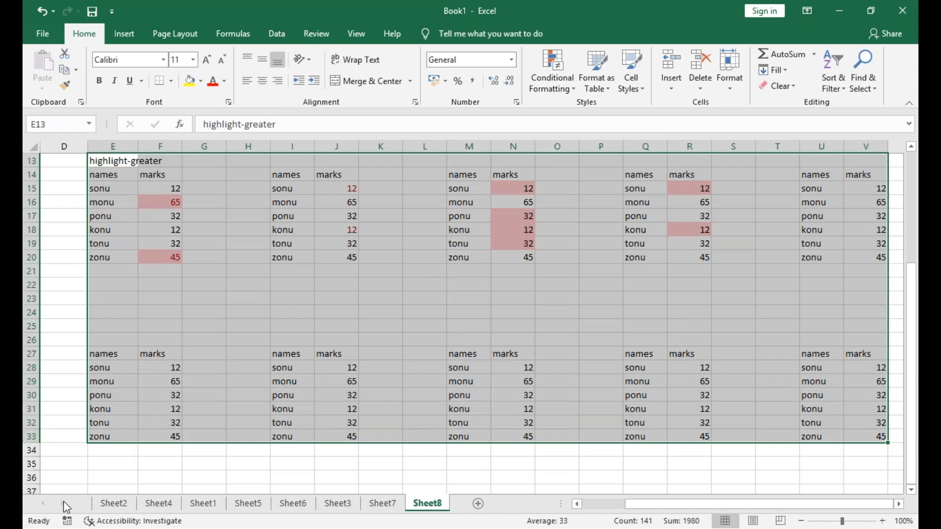
click(564, 69)
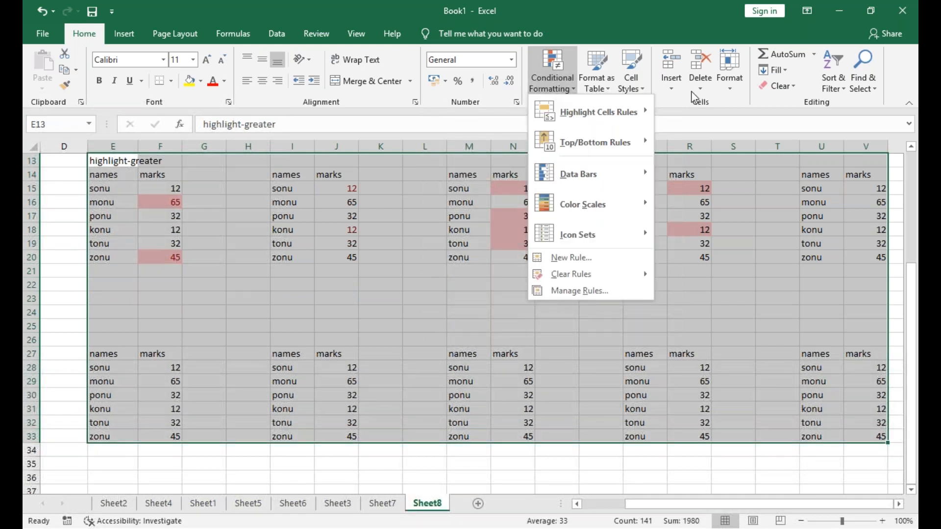
mouse_move(640, 109)
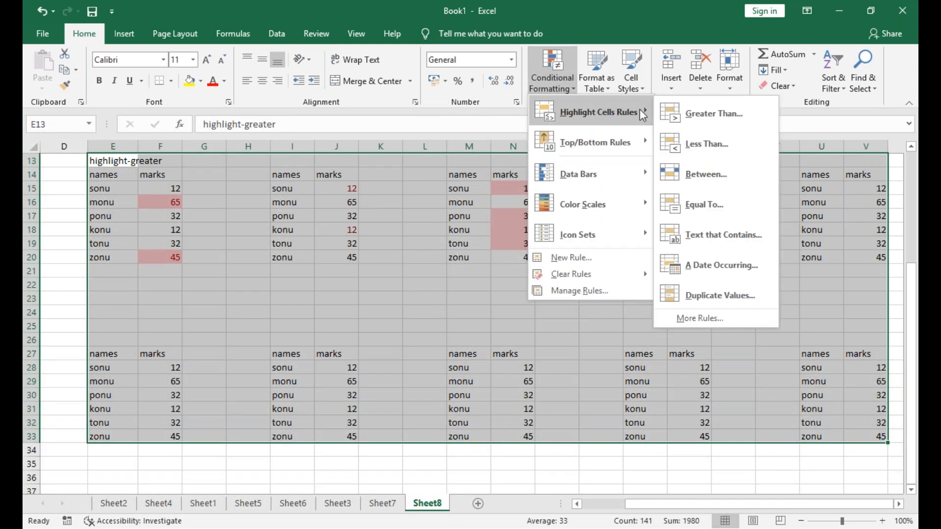
click(738, 241)
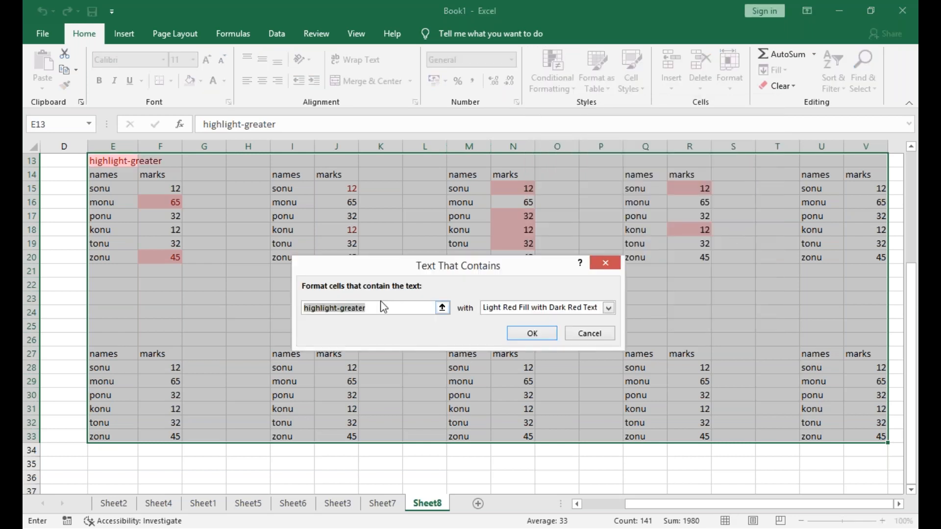
key(BackSpace)
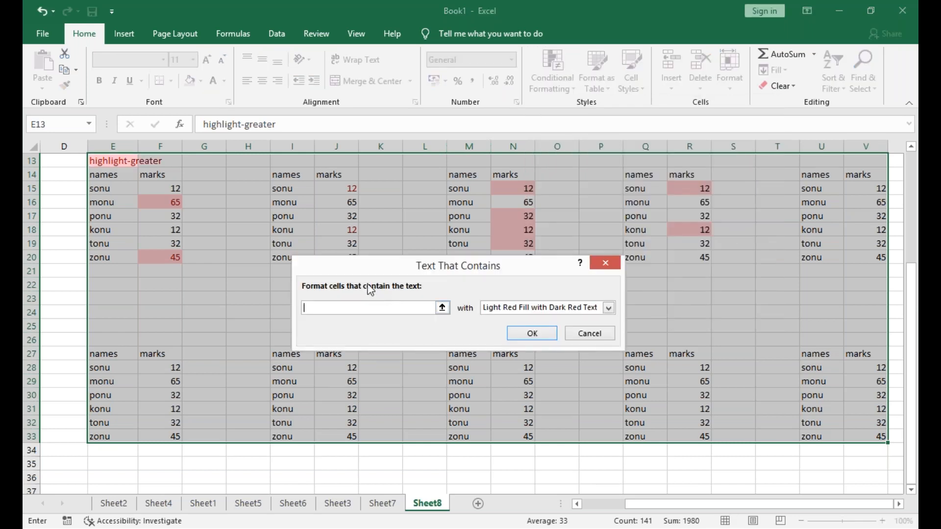
text(names)
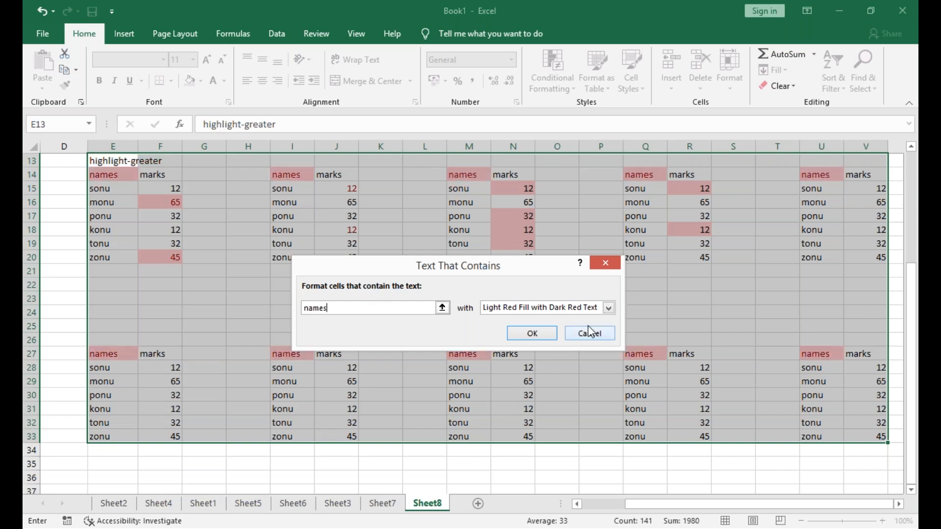
click(607, 308)
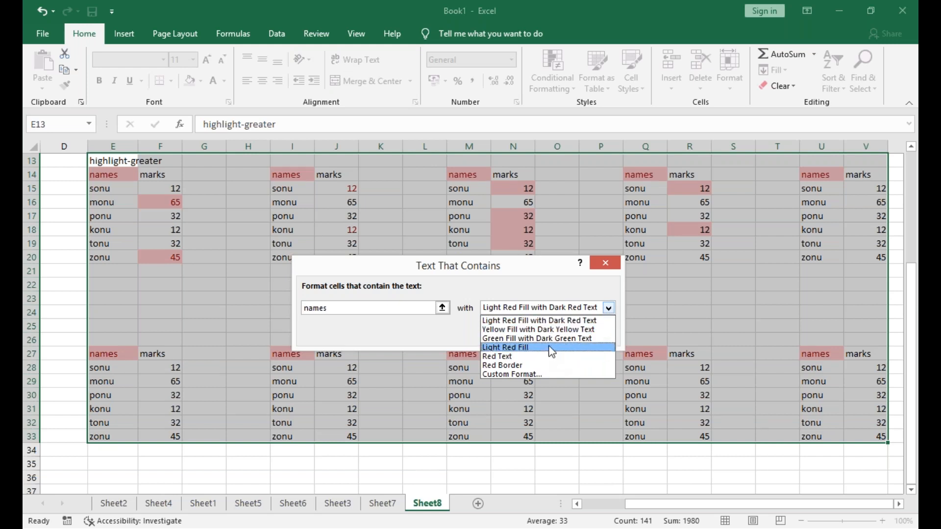
click(523, 357)
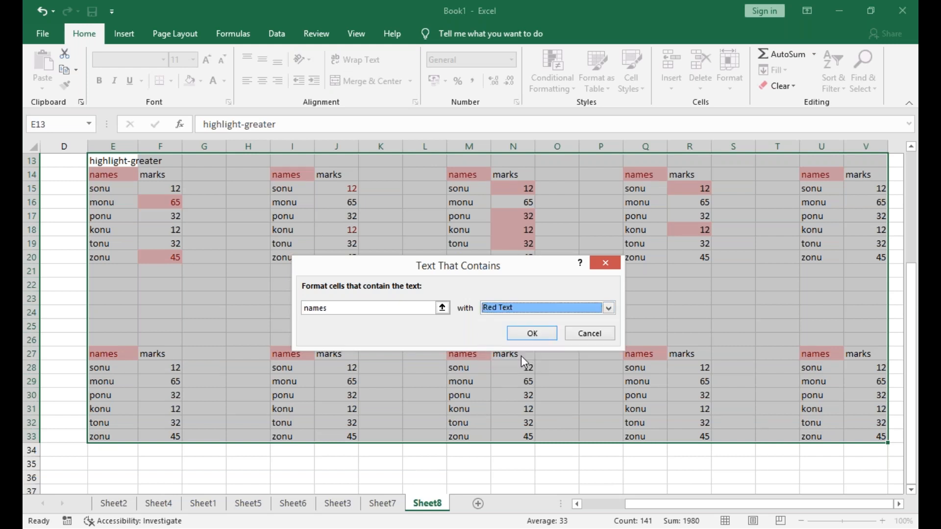
click(541, 335)
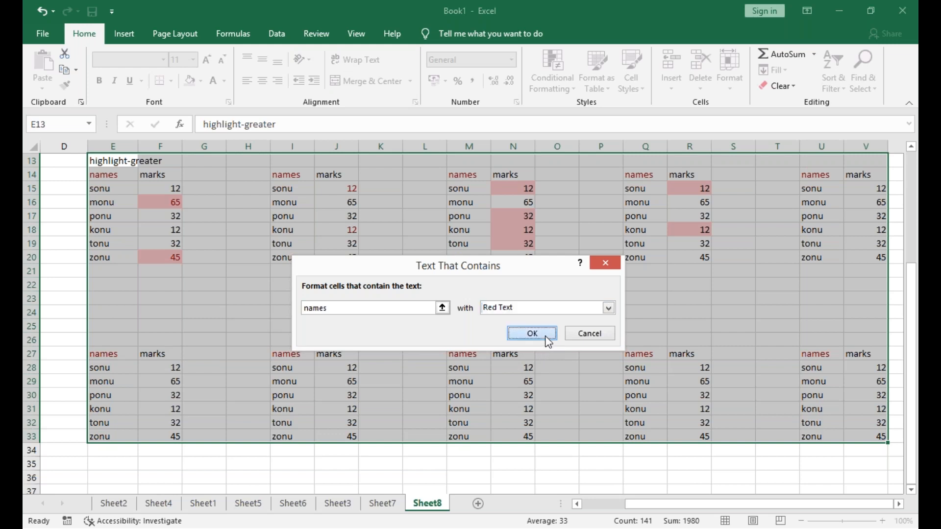
click(546, 328)
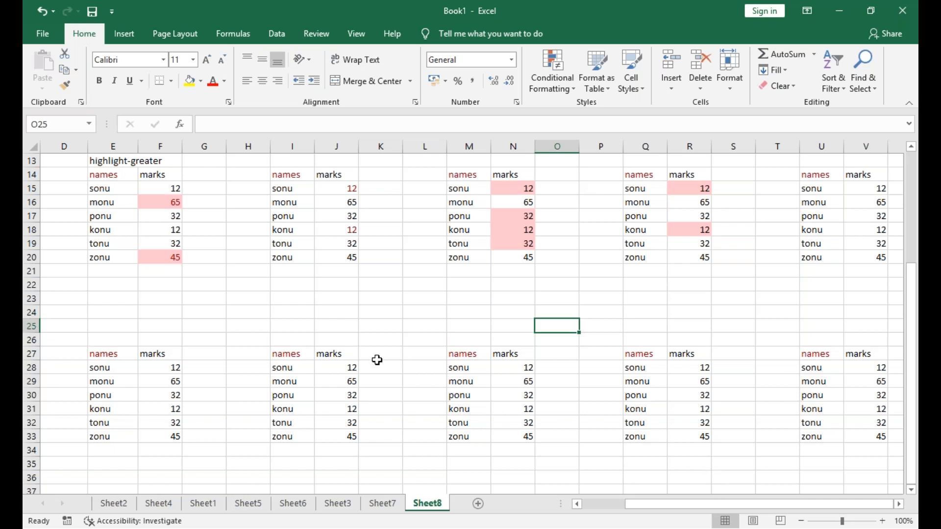
click(132, 356)
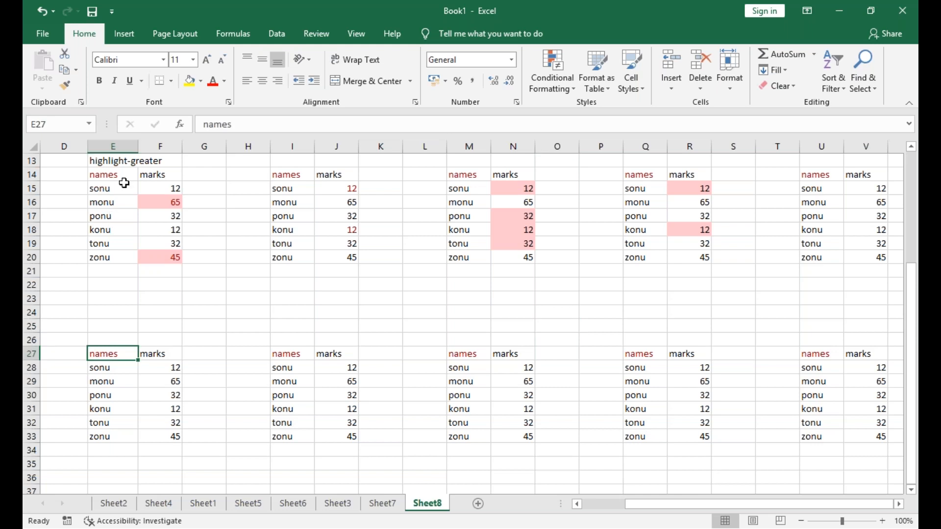
click(125, 174)
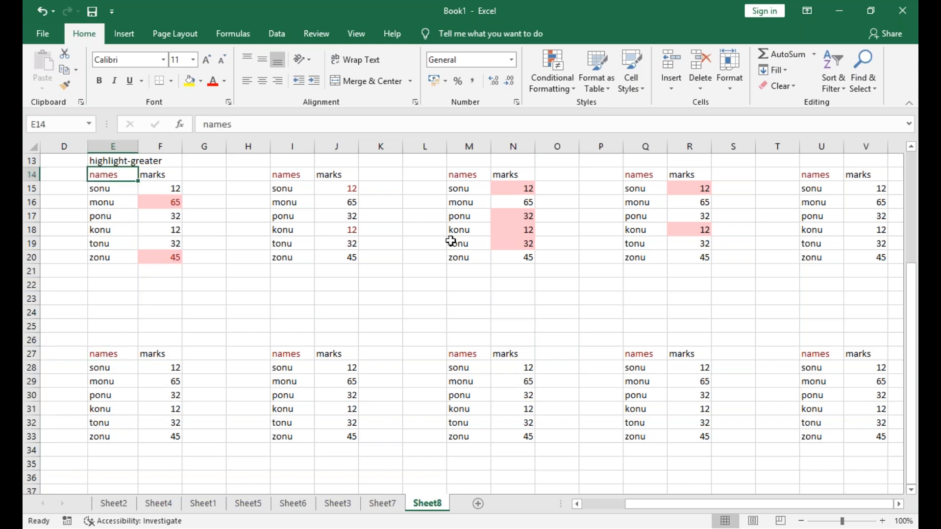
click(485, 176)
click(292, 178)
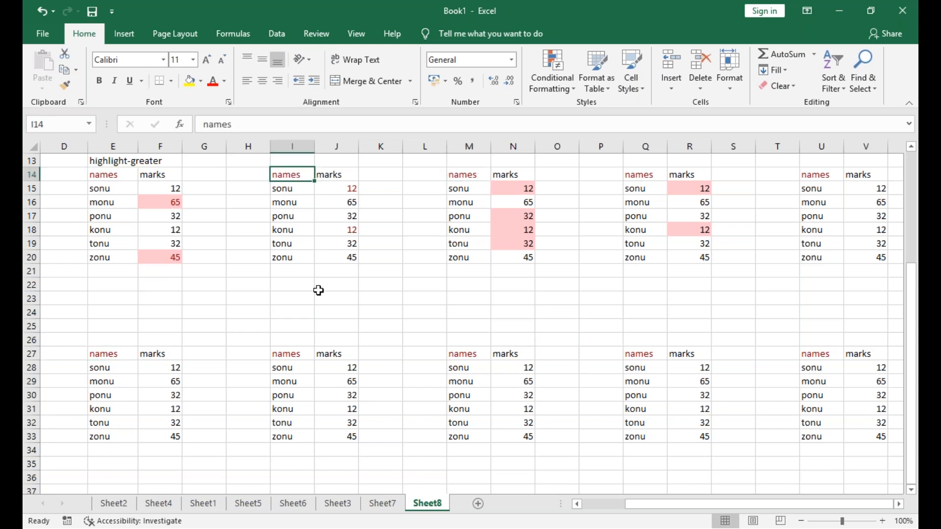
click(299, 354)
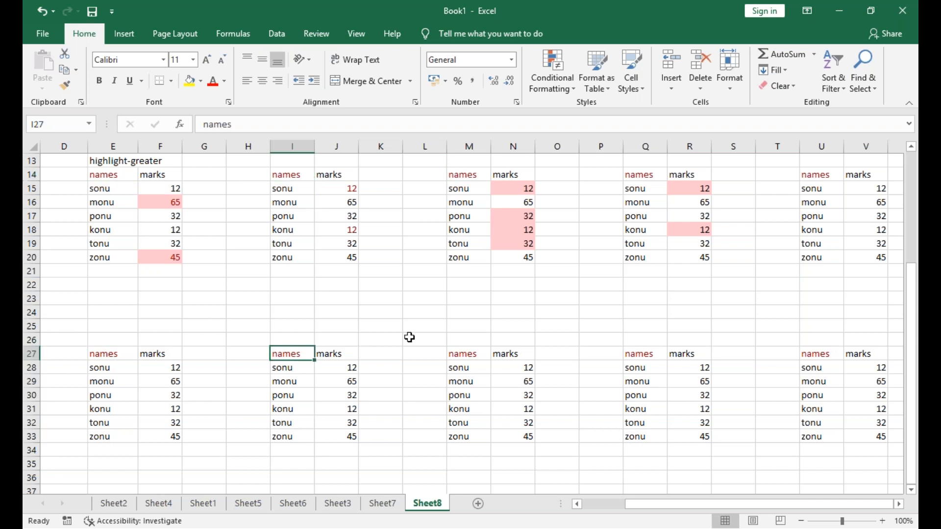
click(284, 19)
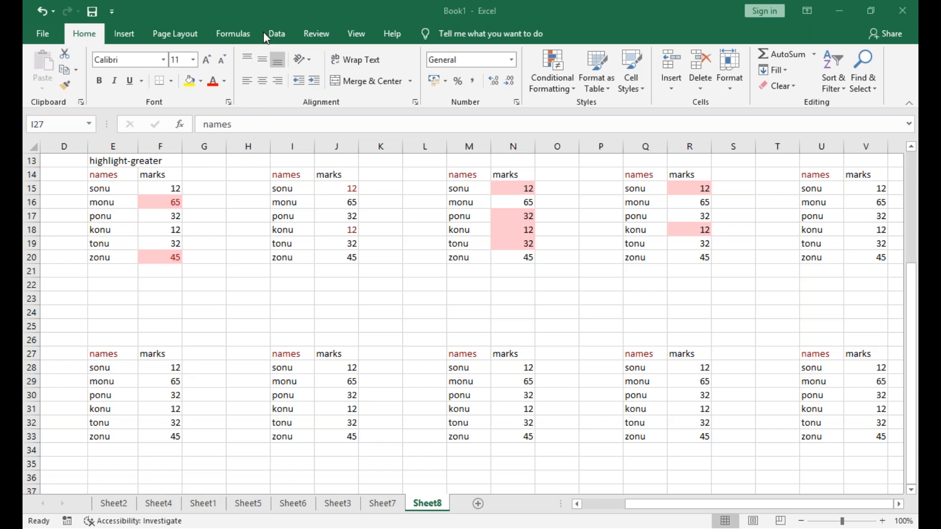
click(617, 147)
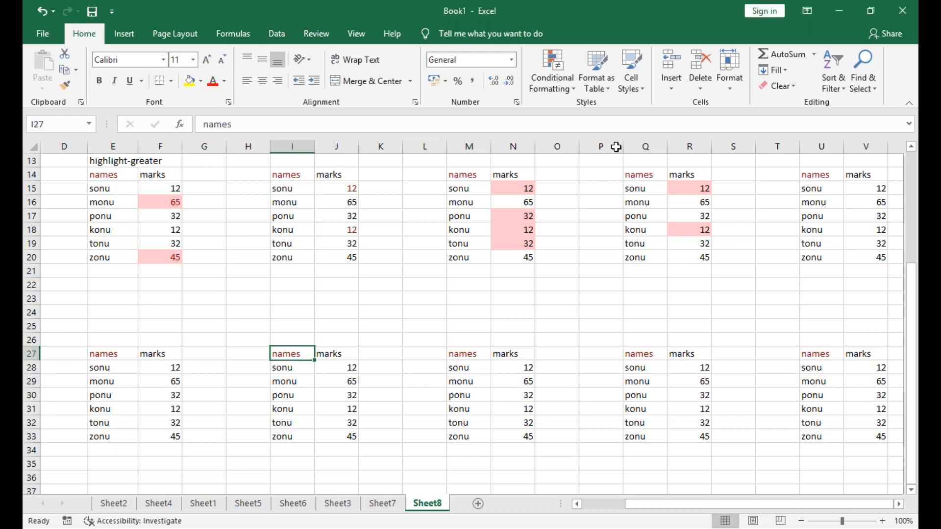
click(548, 83)
mouse_move(598, 109)
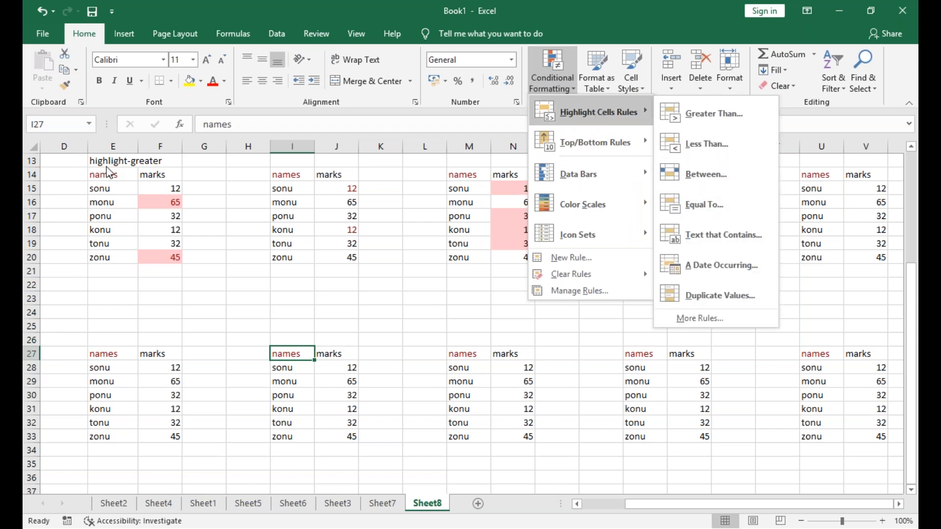
click(130, 167)
drag(123, 161, 857, 431)
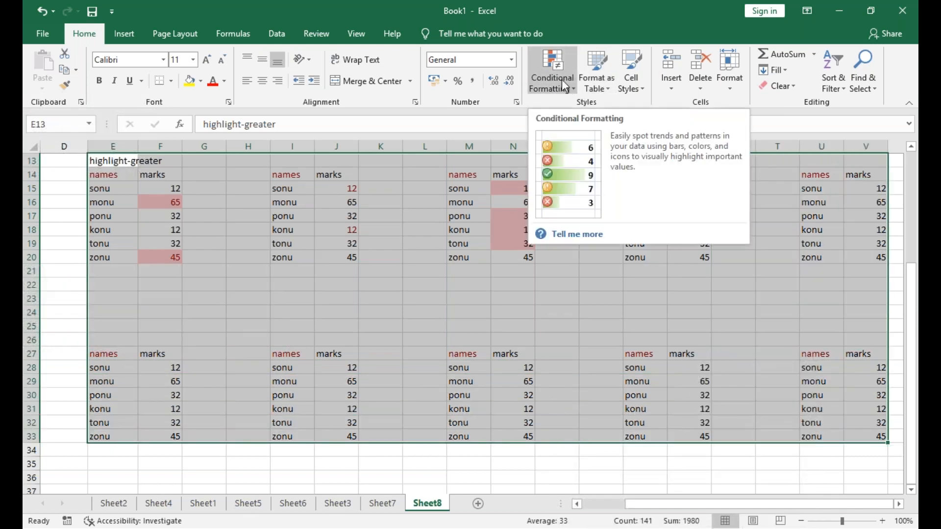
click(561, 79)
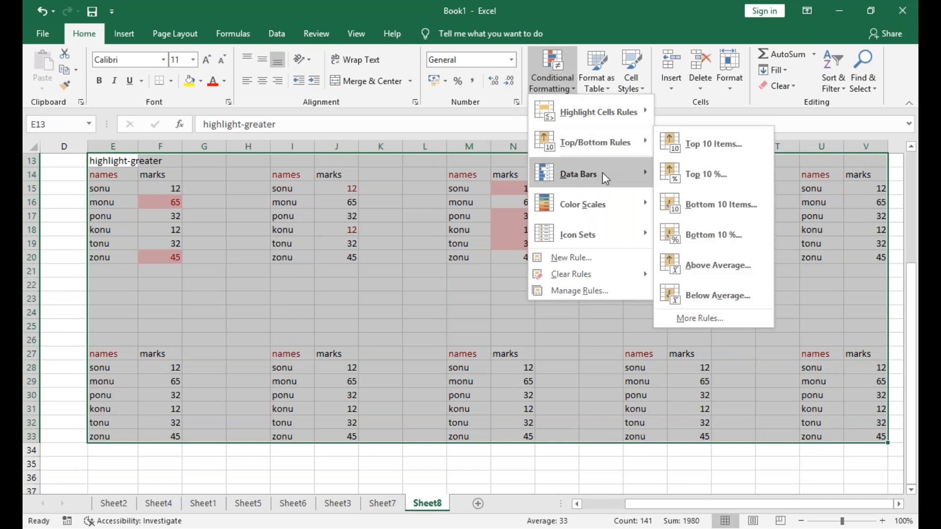
mouse_move(607, 112)
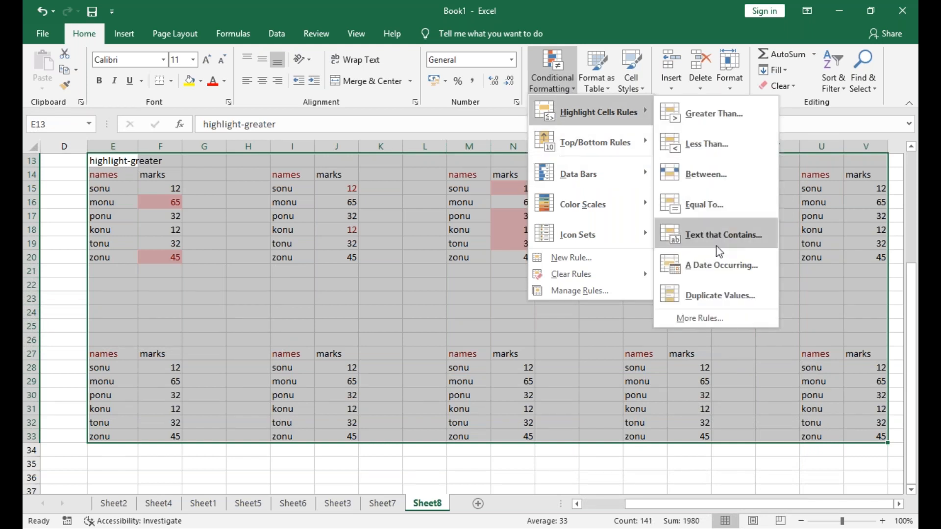
click(714, 293)
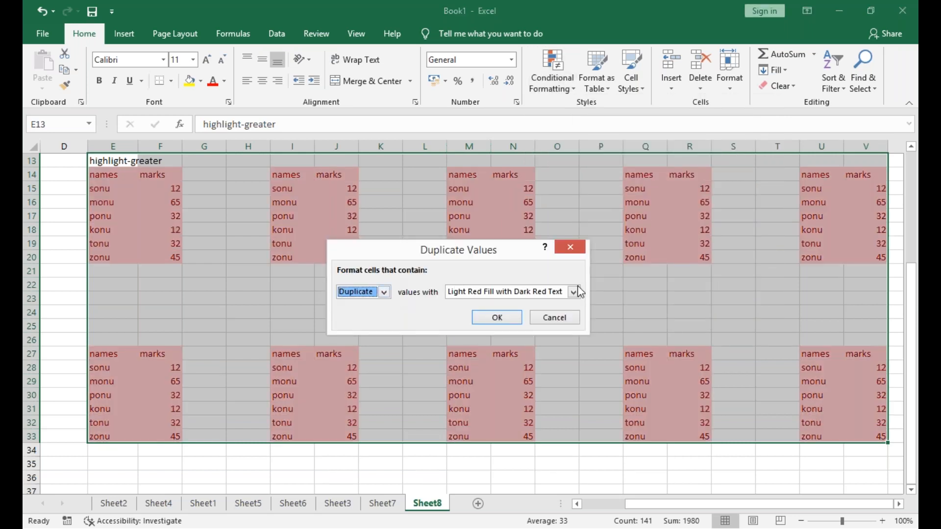
click(574, 292)
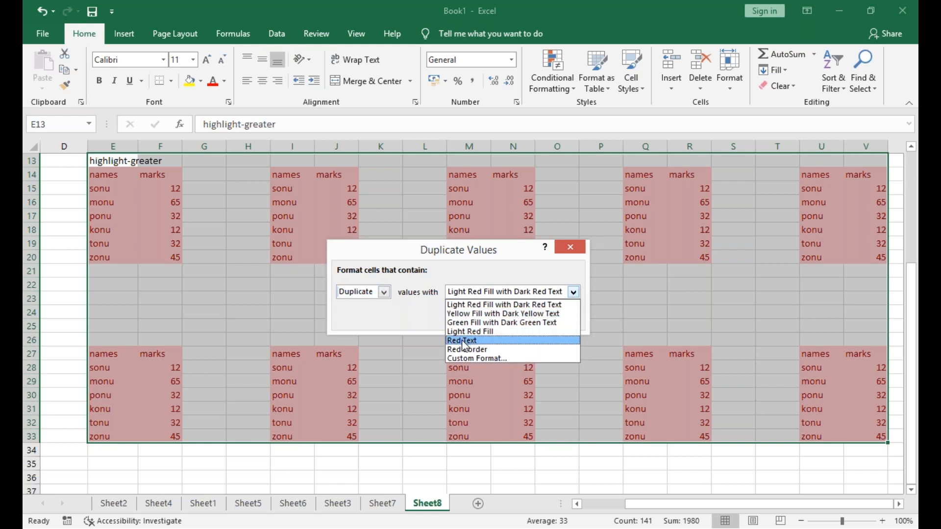
click(580, 253)
click(579, 249)
click(600, 284)
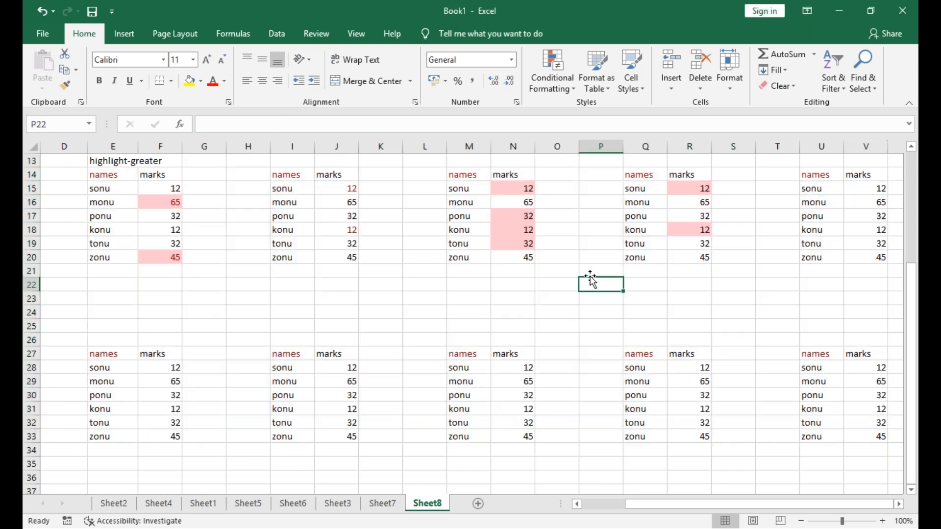
Set up a Duplicate Values highlight rule for marks V15:V20 with Red Text formatting
drag(876, 188, 873, 255)
click(564, 78)
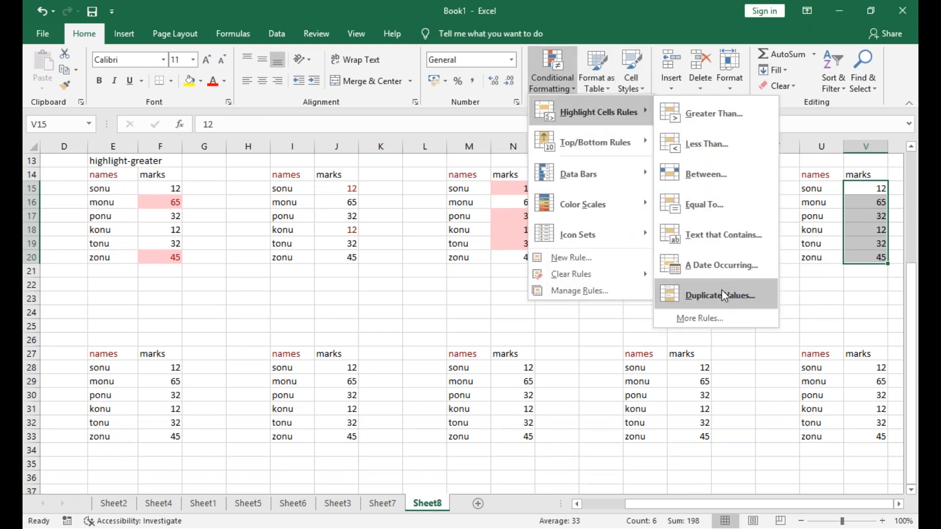
click(722, 295)
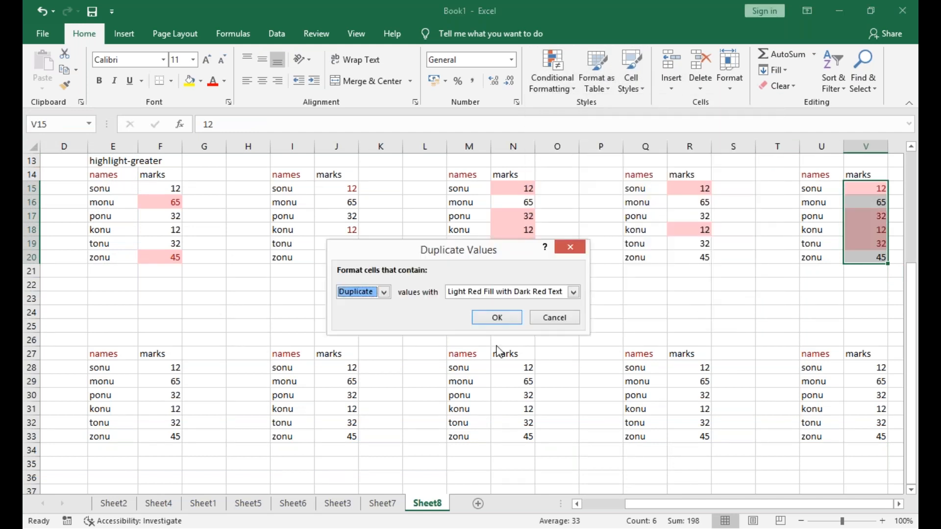
click(575, 292)
click(474, 341)
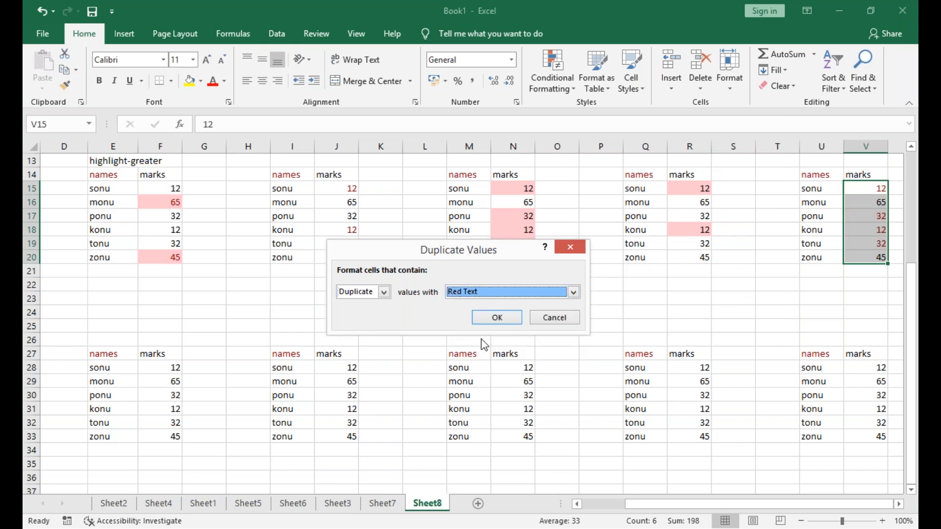
Preview the Unique option for the V15:V20 rule, switch it back to Duplicate and apply the rule
click(383, 293)
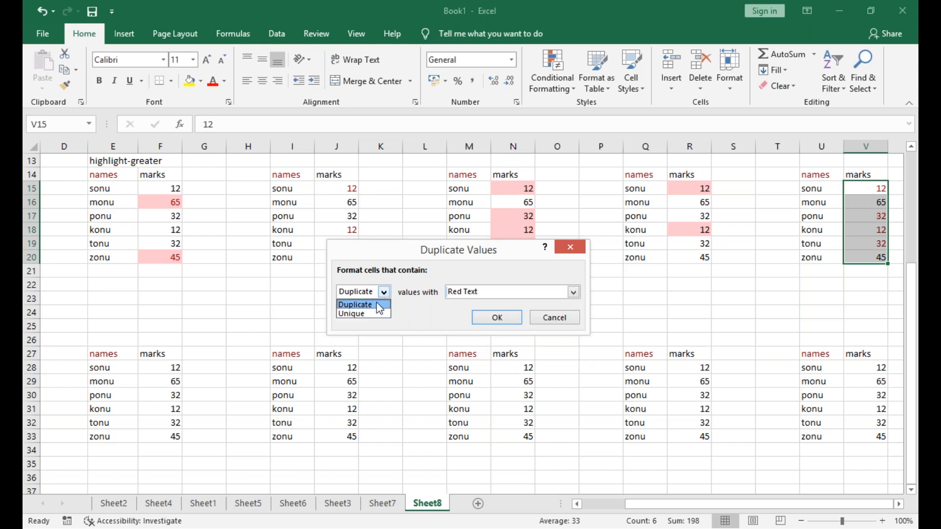
click(380, 308)
click(384, 293)
click(370, 306)
click(384, 292)
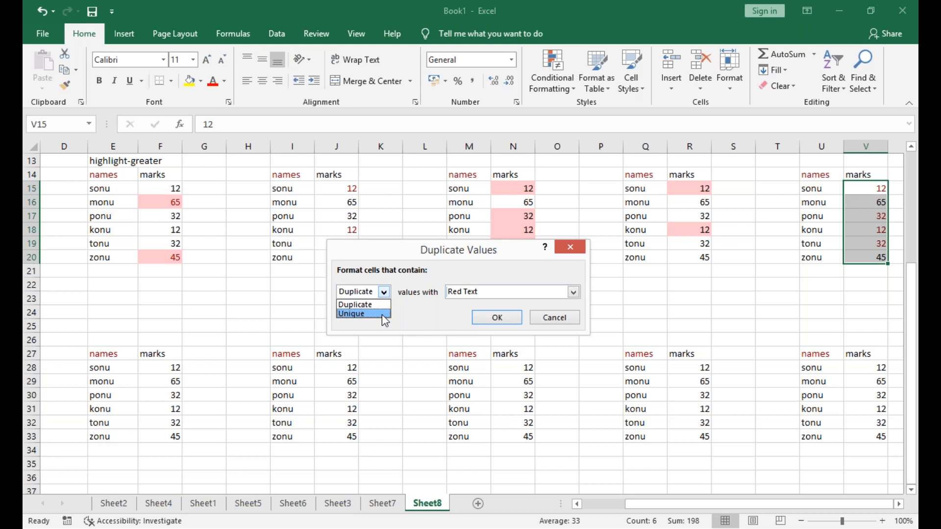
click(381, 313)
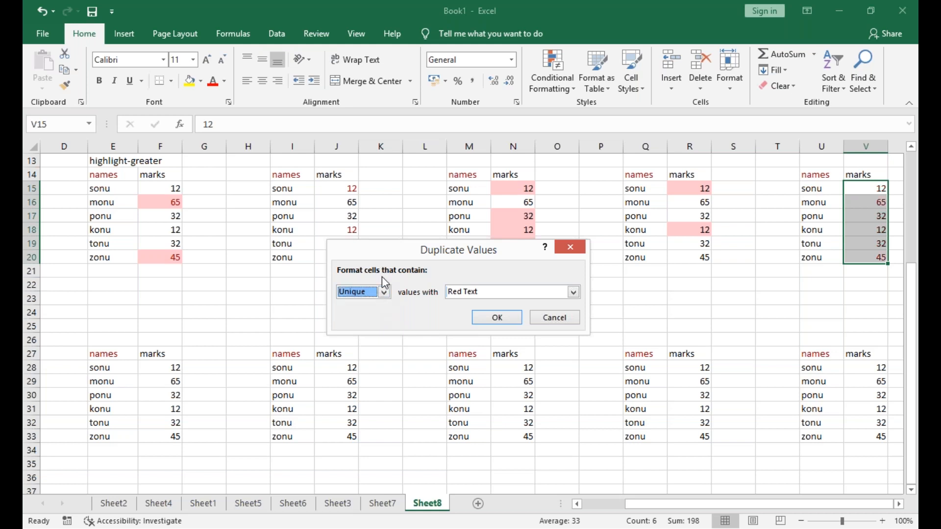
click(385, 292)
click(373, 303)
click(497, 320)
click(638, 326)
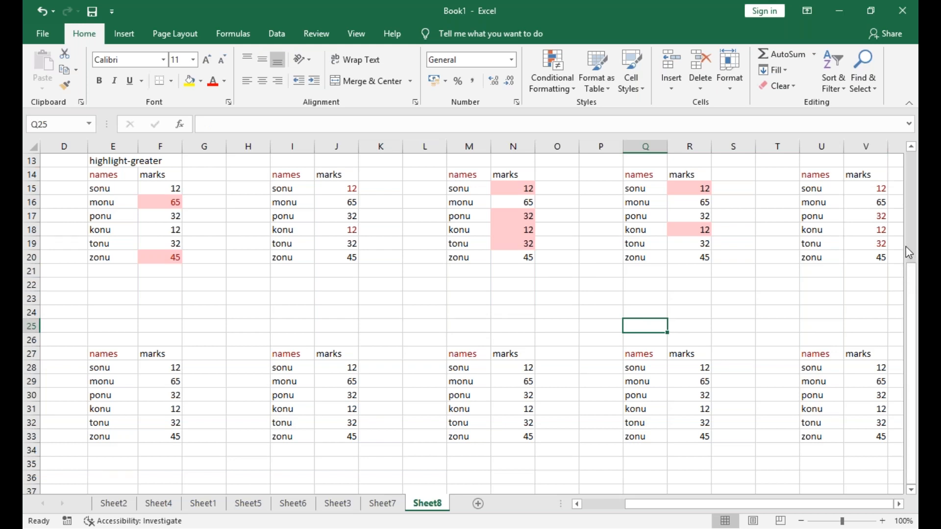
click(549, 91)
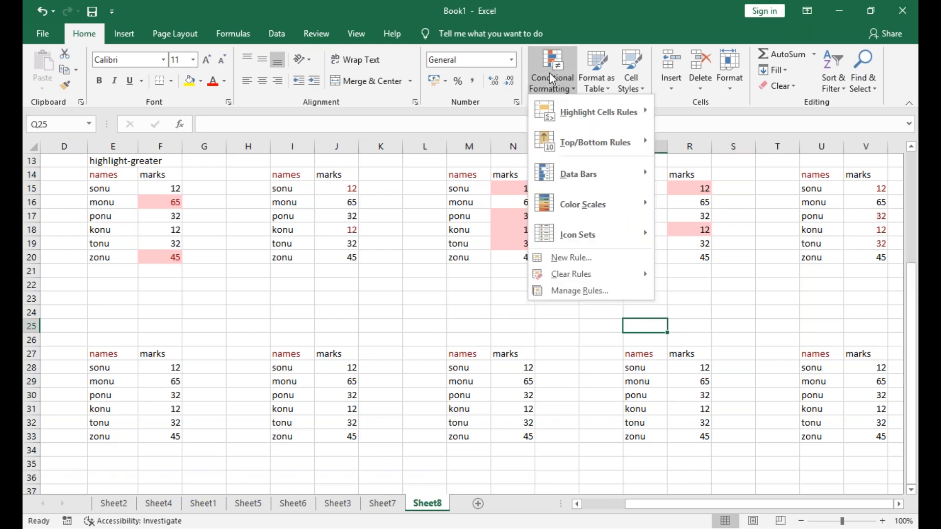
mouse_move(578, 112)
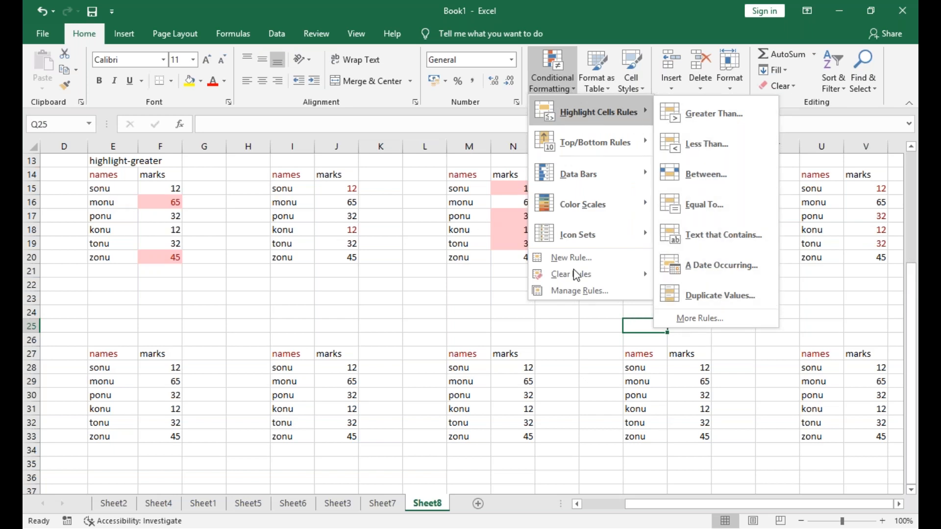
click(833, 207)
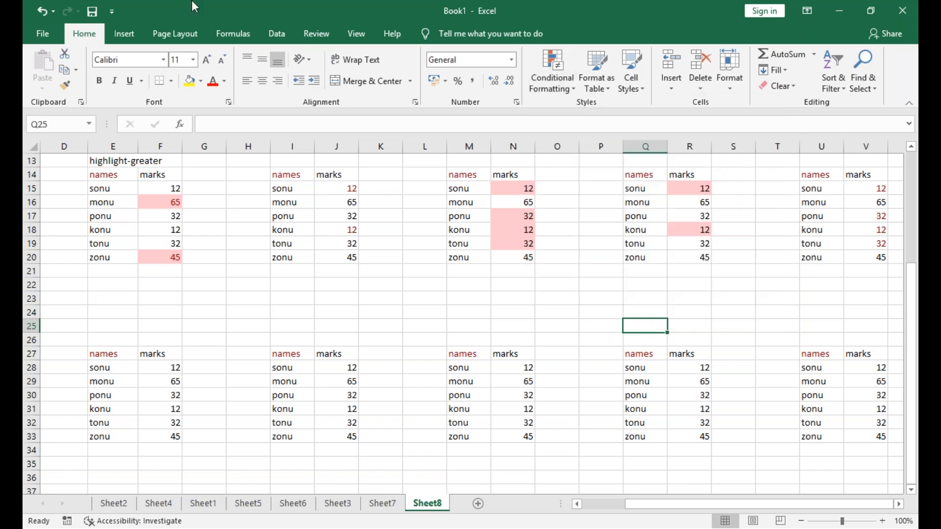
drag(101, 354, 157, 432)
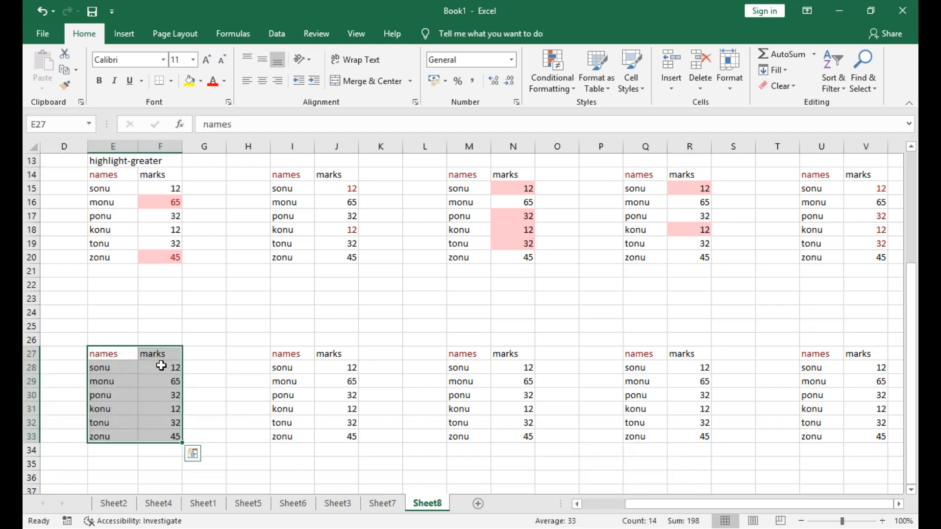
click(174, 438)
click(115, 366)
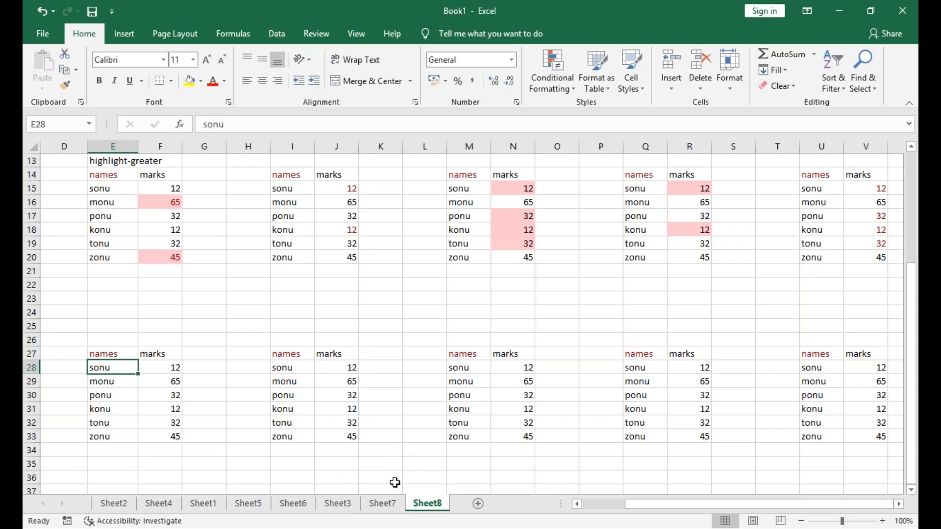
click(826, 188)
drag(821, 174, 869, 259)
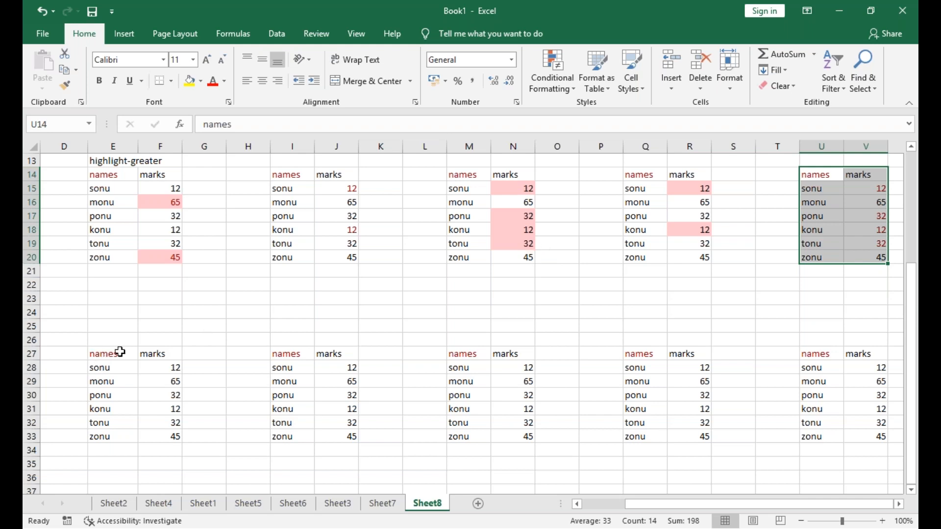
drag(120, 351, 149, 437)
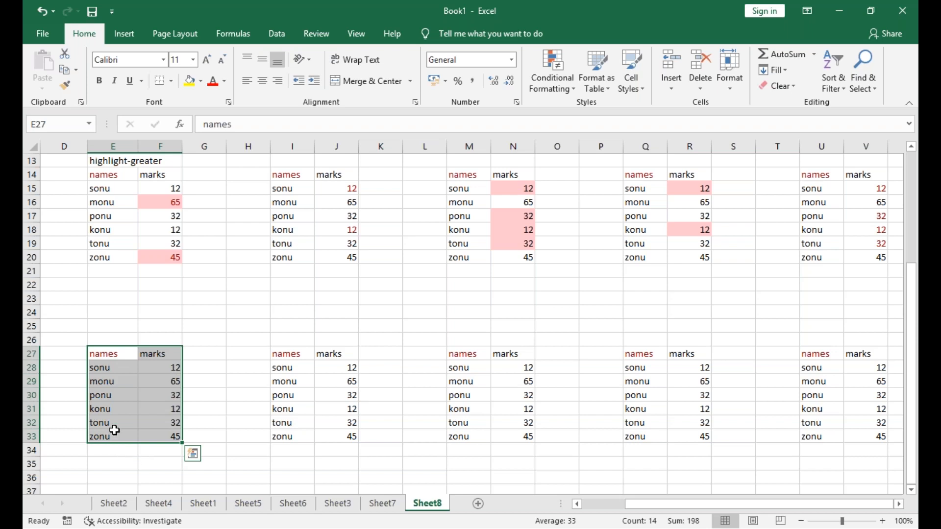
Enter the label "highlighting cell rules" in cell E26, above the first table of the lower row
click(122, 339)
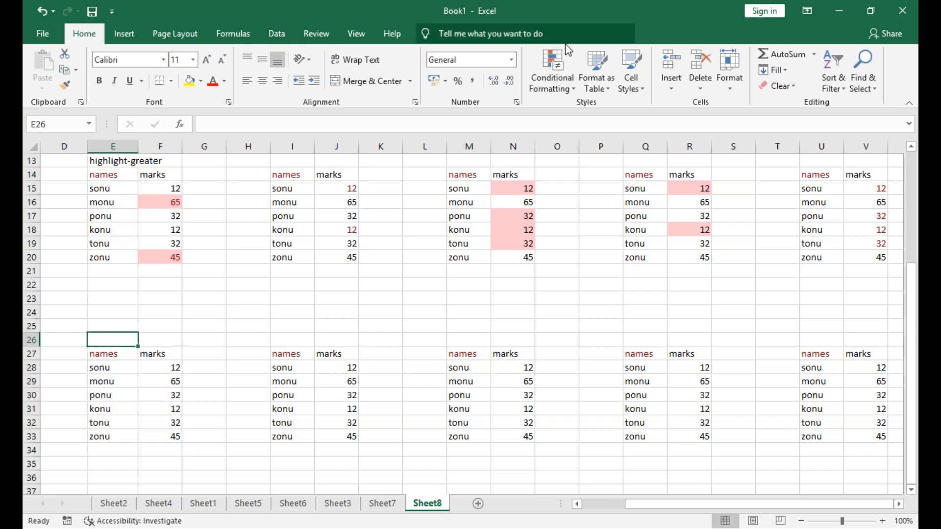
click(553, 71)
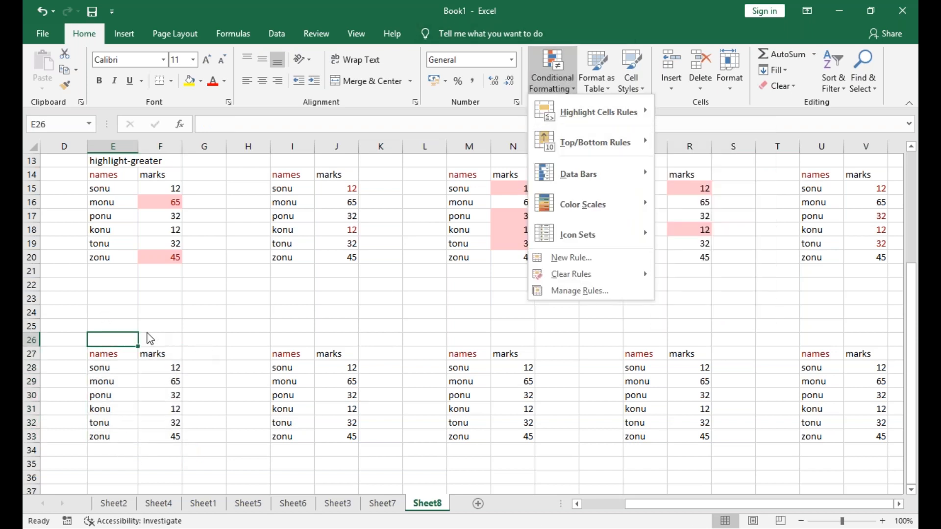
drag(126, 338, 98, 369)
text(hi)
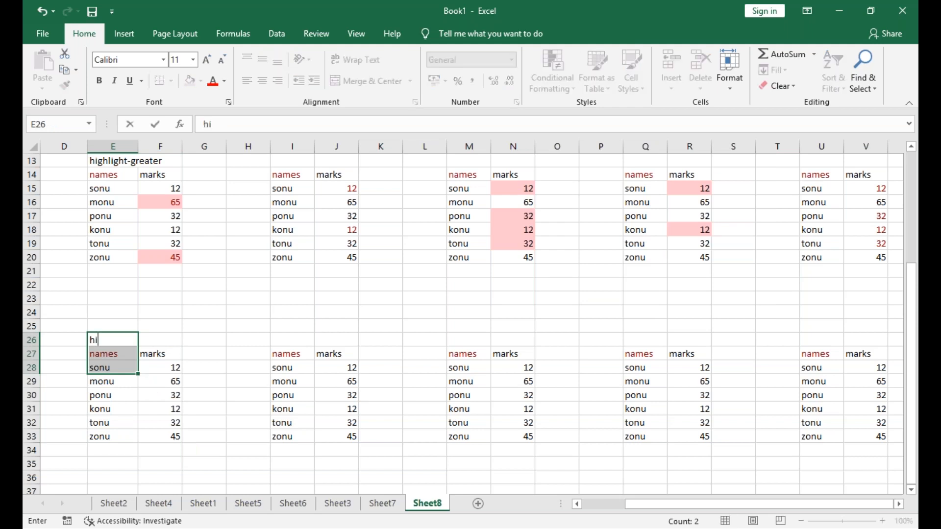
text(ghlig)
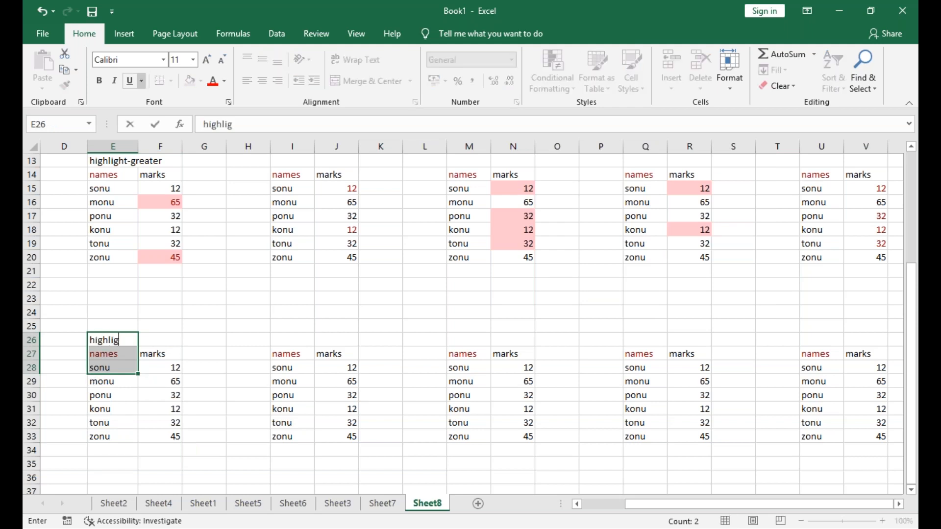
text(hting cell rules)
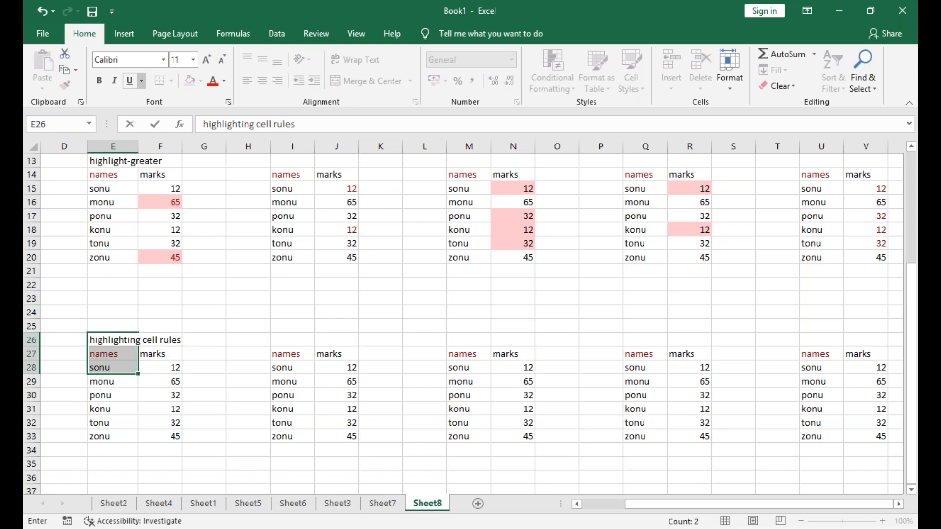
click(187, 363)
drag(131, 342, 174, 439)
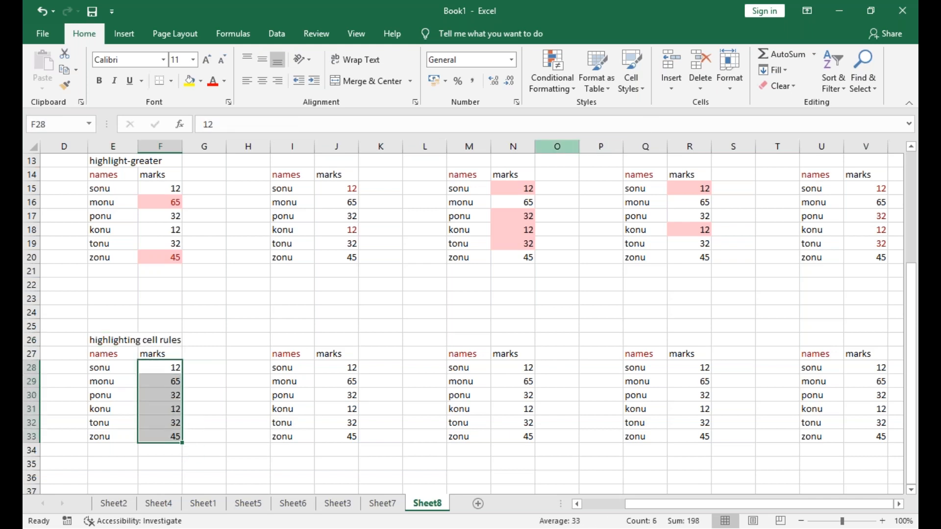
click(553, 79)
mouse_move(604, 103)
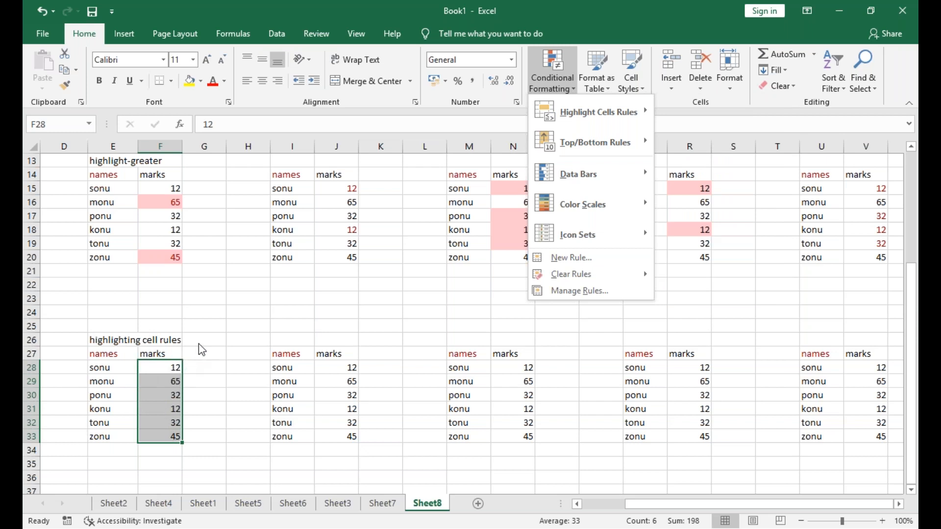
key(Escape)
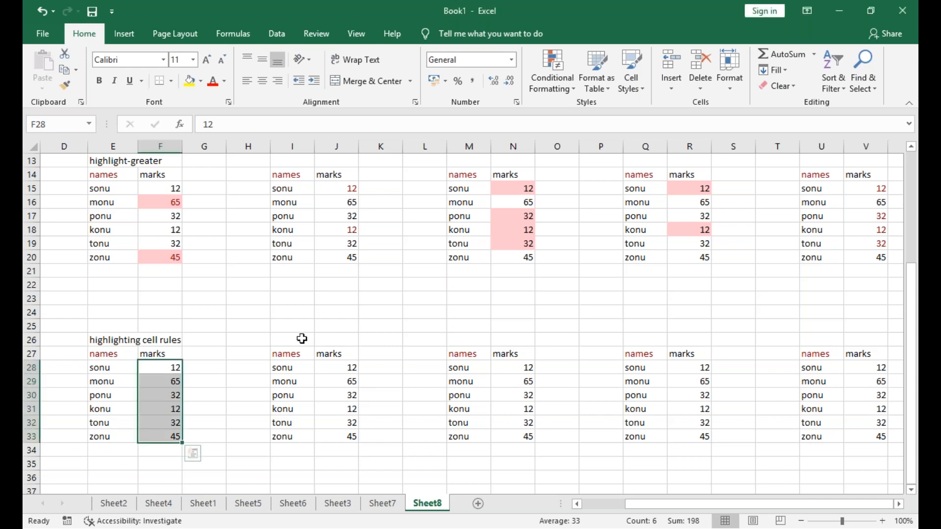
drag(301, 358, 355, 407)
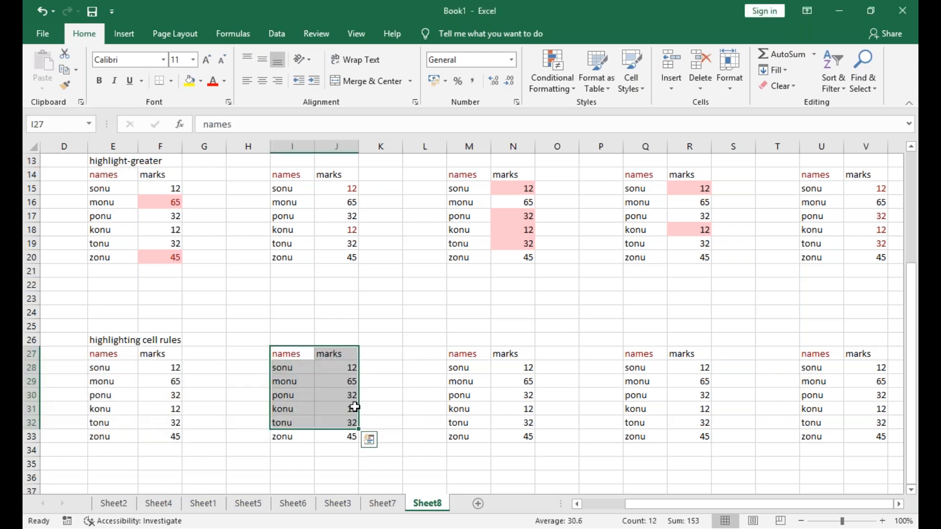
drag(282, 355, 348, 437)
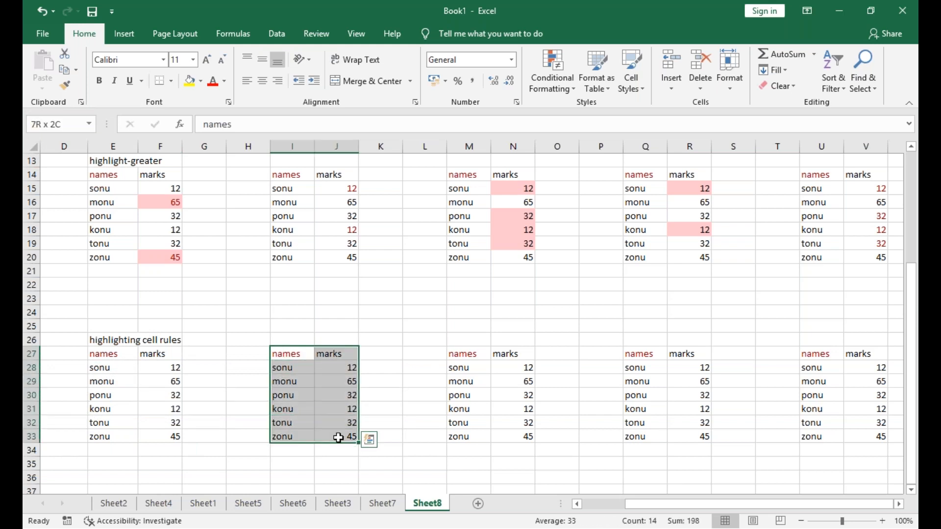
click(567, 90)
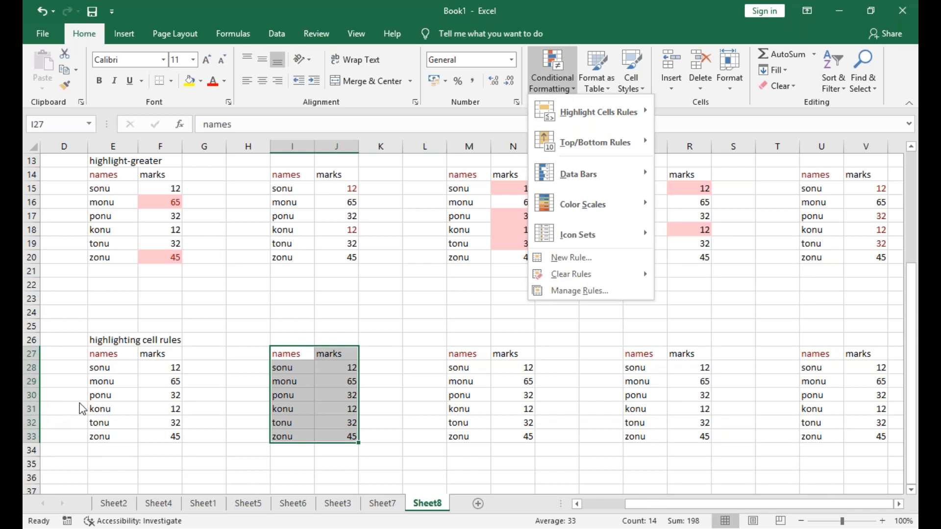
click(277, 79)
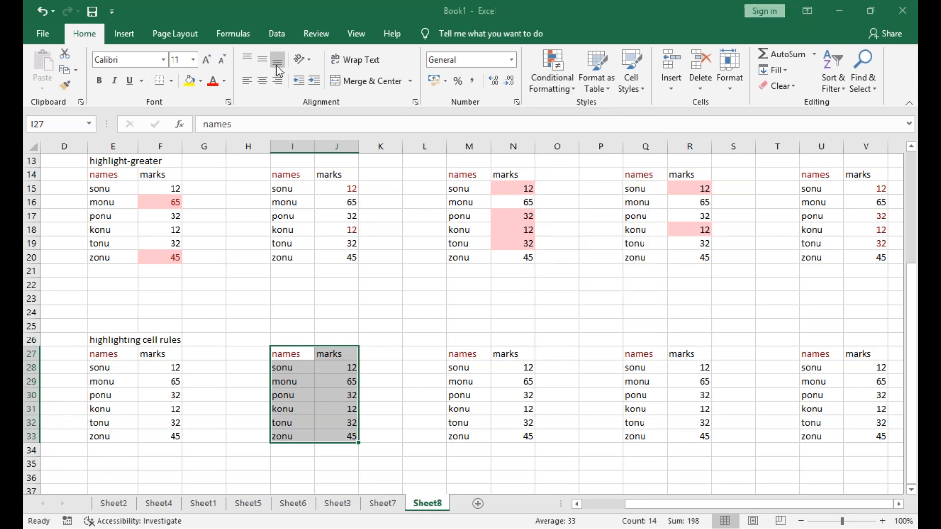
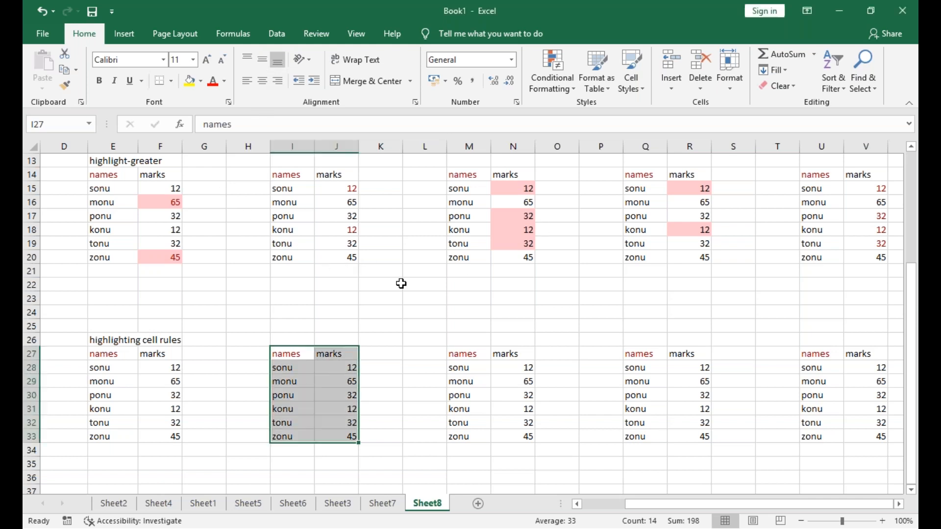
click(183, 7)
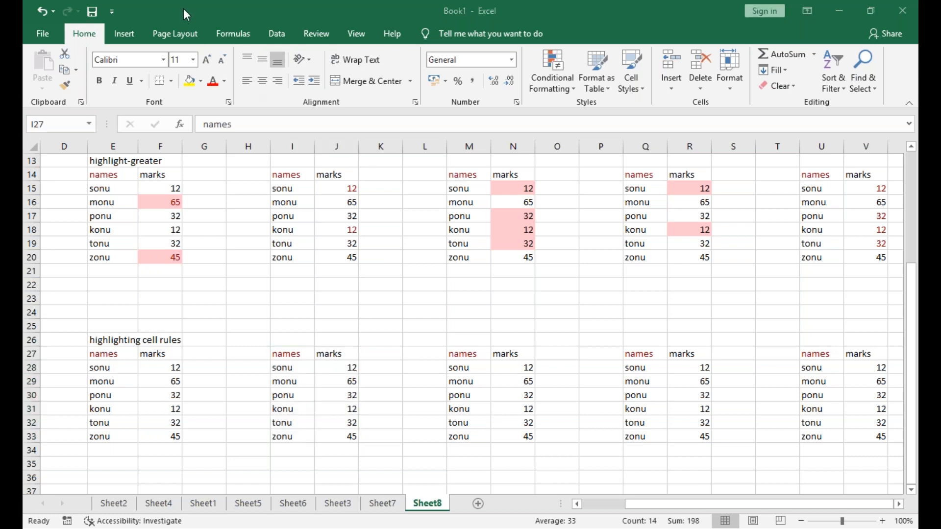
Apply a Text that Contains rule with Light Red Fill to E14:S33 for the name in each table's first data row
click(113, 175)
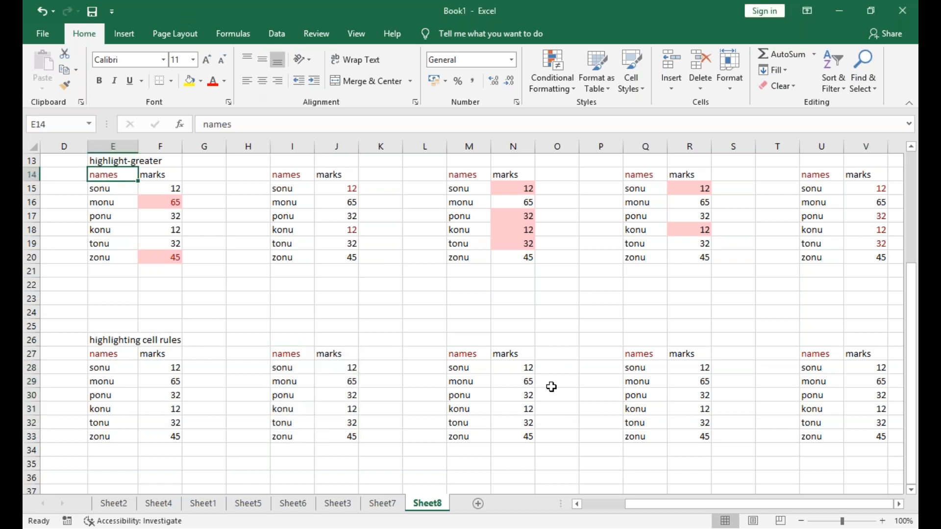
shift+click(731, 438)
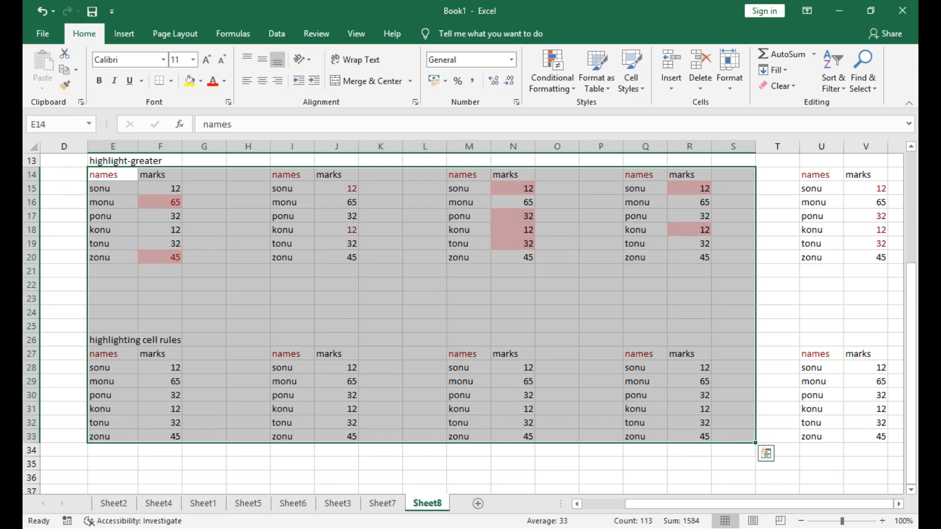
click(555, 82)
mouse_move(590, 129)
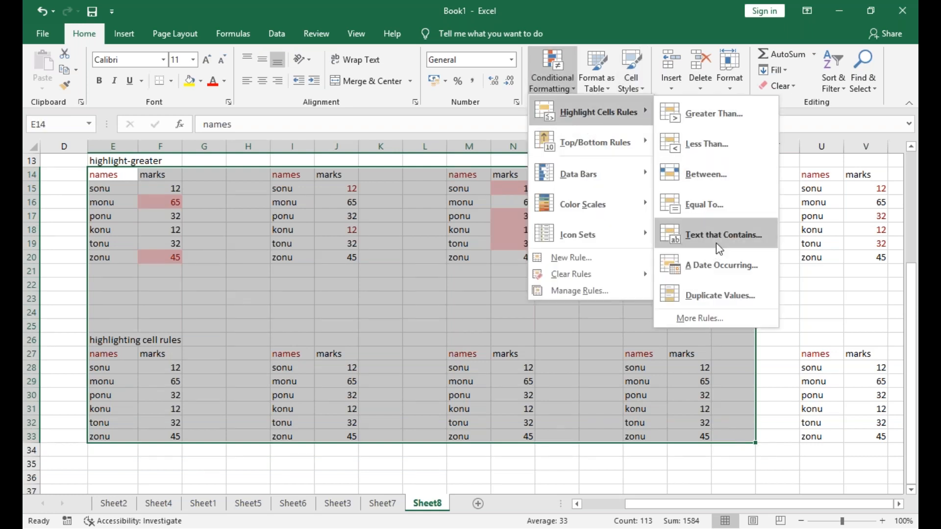
click(716, 242)
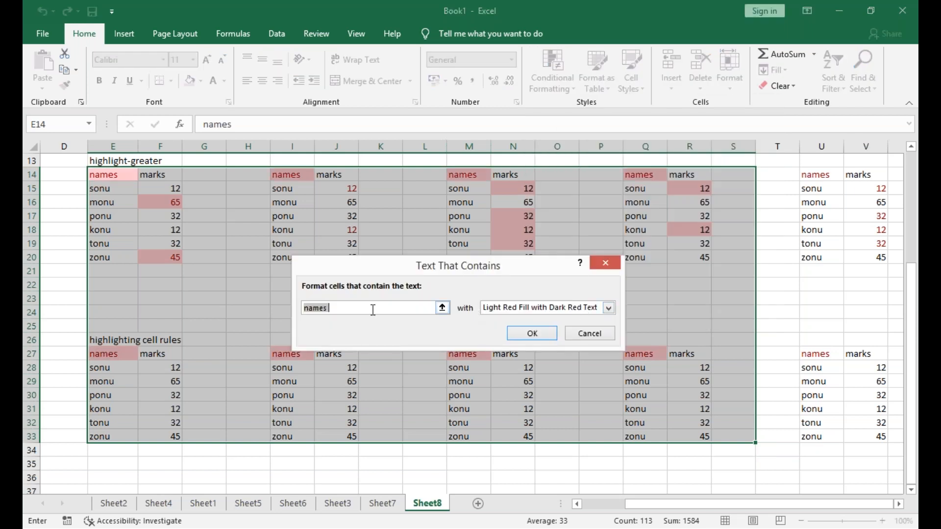
key(BackSpace)
text(sonu)
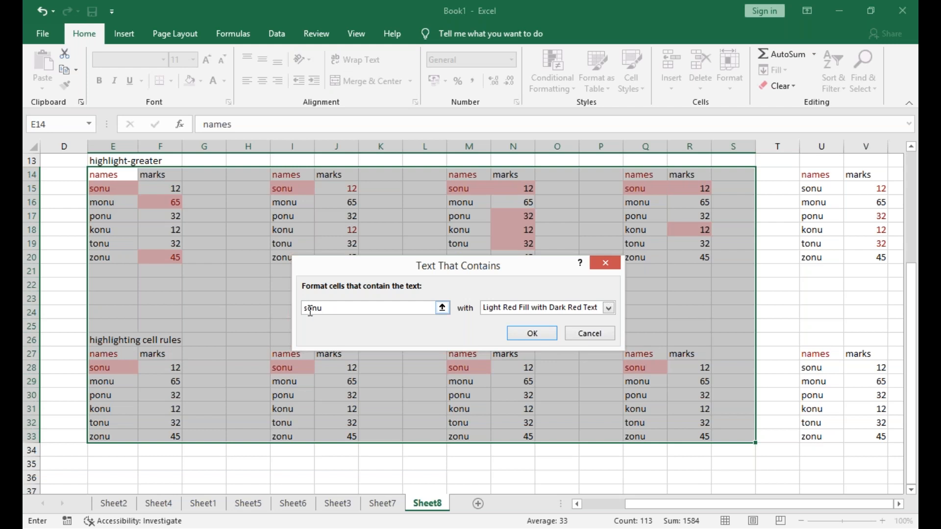
click(608, 308)
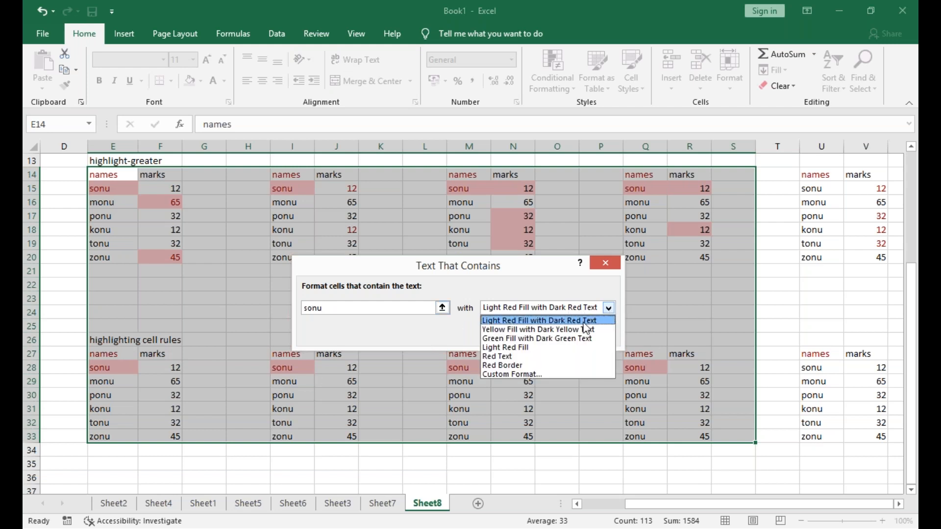
click(538, 348)
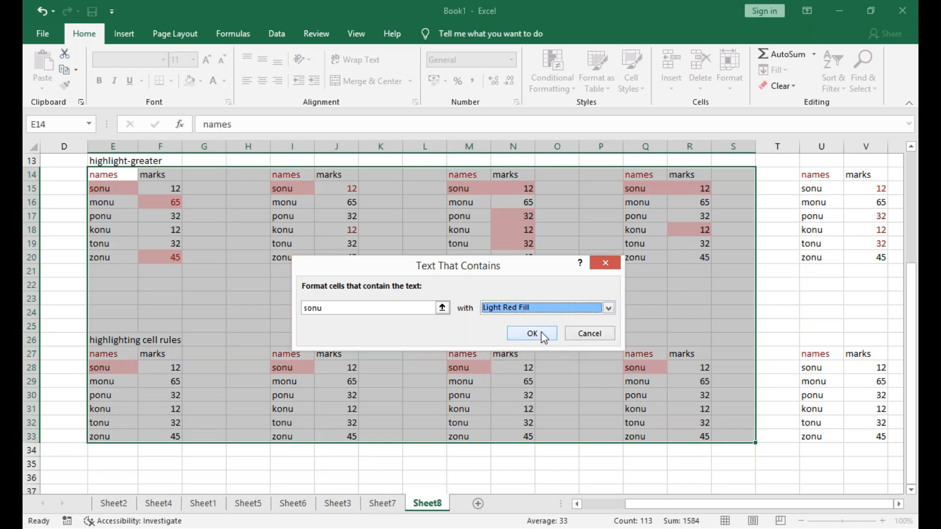
click(542, 331)
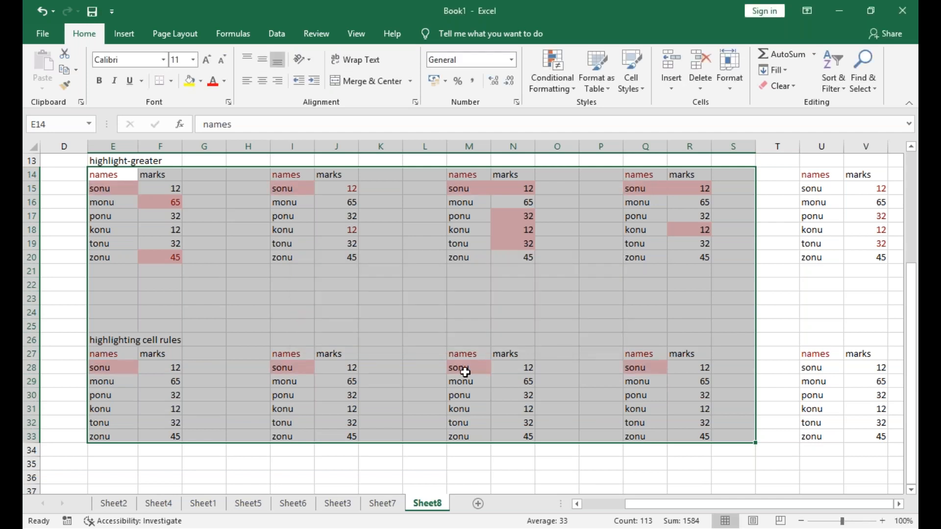
click(465, 373)
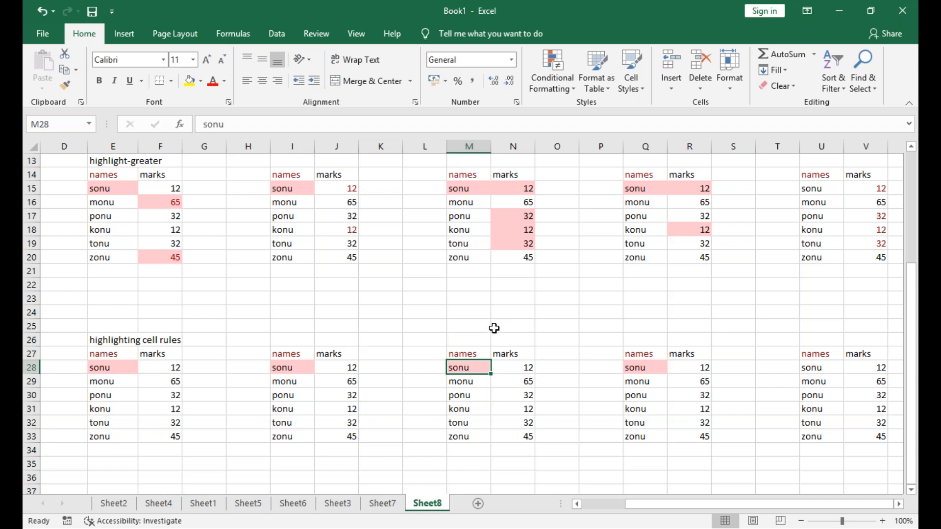
click(495, 328)
click(210, 327)
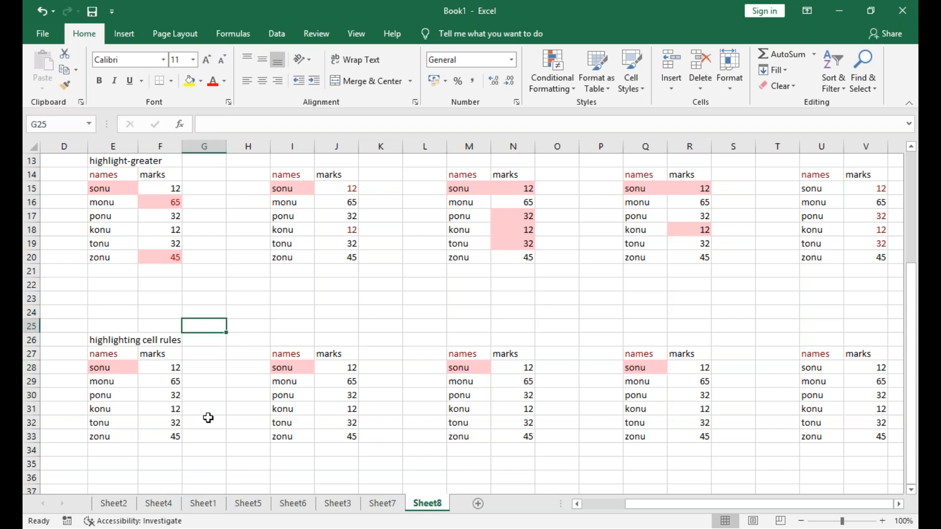
Undo the text-based highlighting rule applied to E14:S33
click(668, 81)
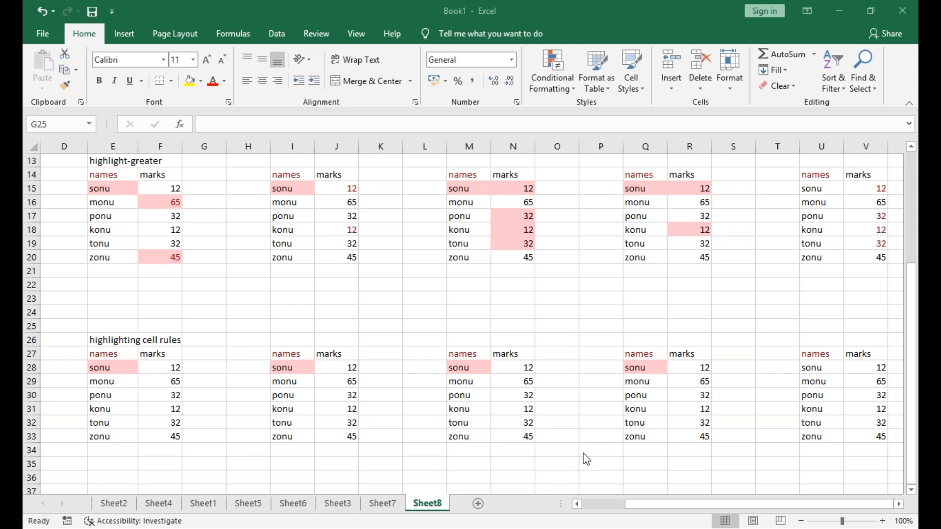
click(596, 465)
click(158, 382)
key(ctrl+z)
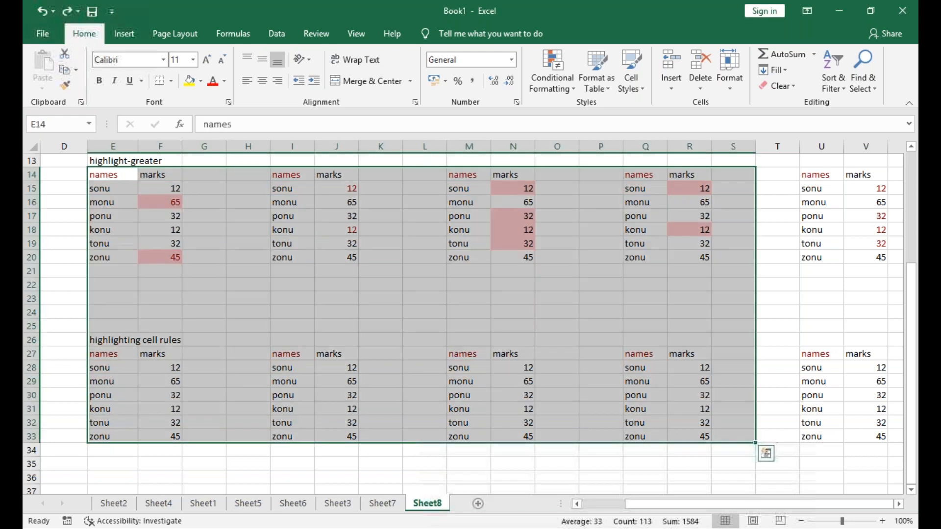
Apply a Duplicate Values rule with Red Text to the marks in F28:F33, and undo it
click(149, 371)
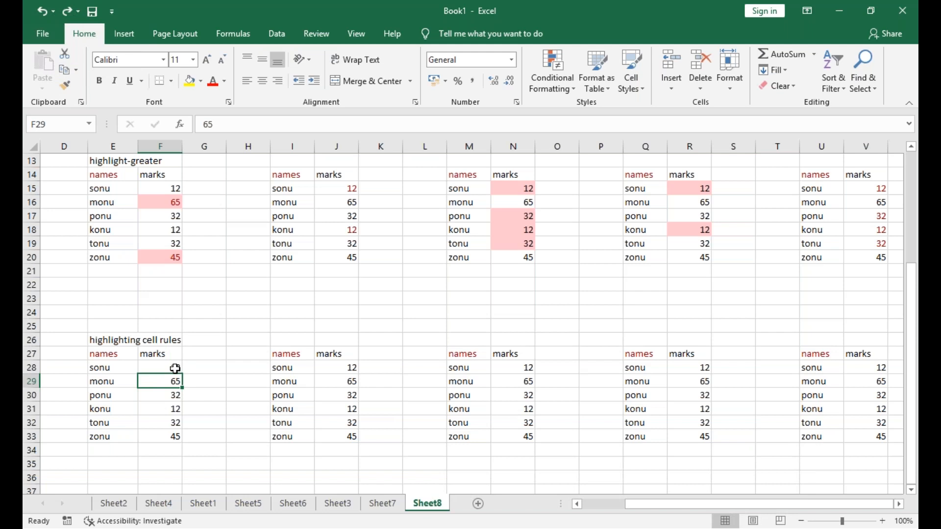
shift+click(175, 435)
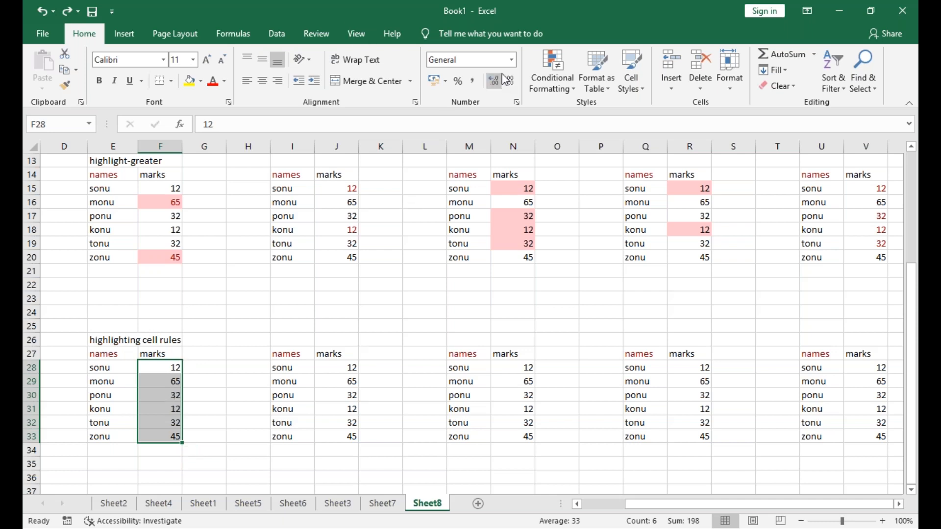
click(552, 78)
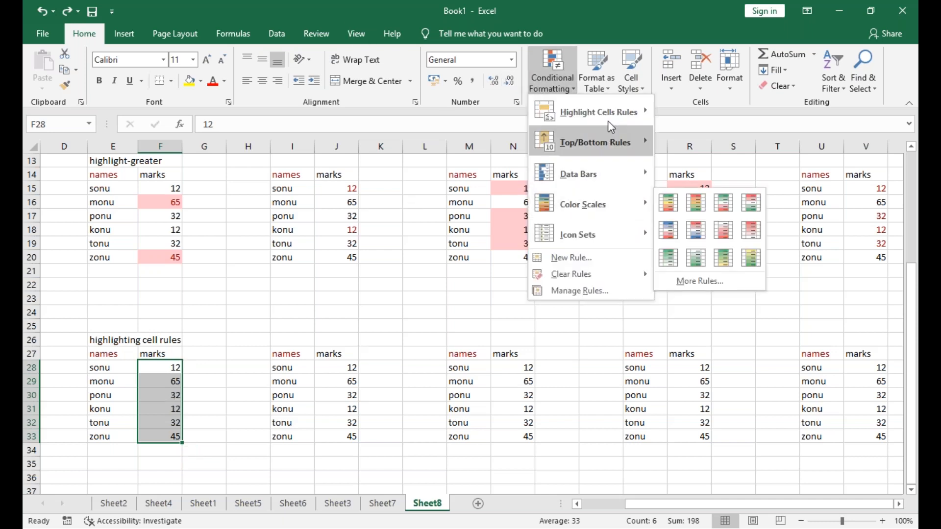
mouse_move(613, 116)
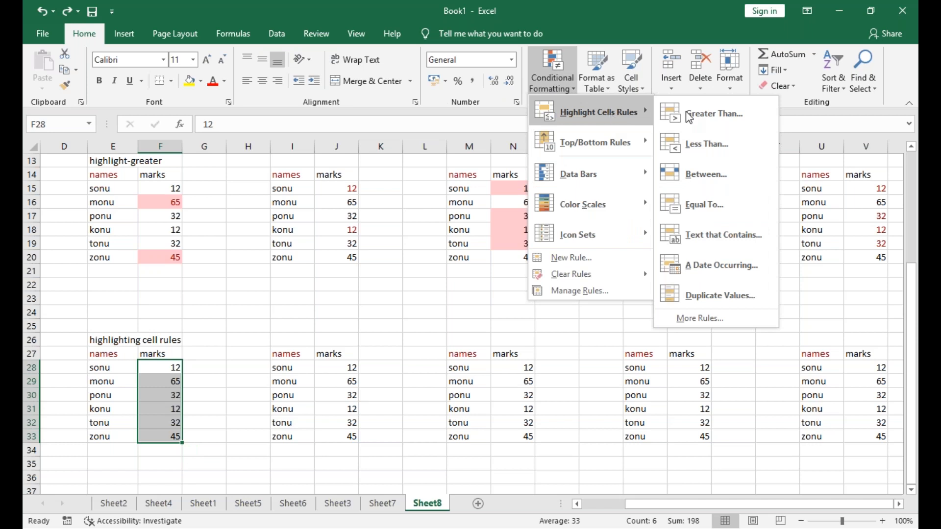
click(730, 292)
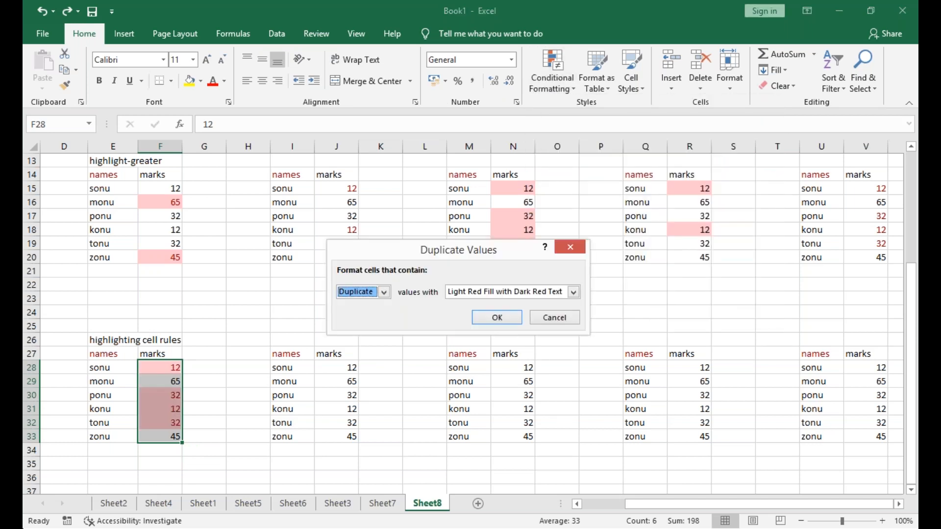
click(573, 293)
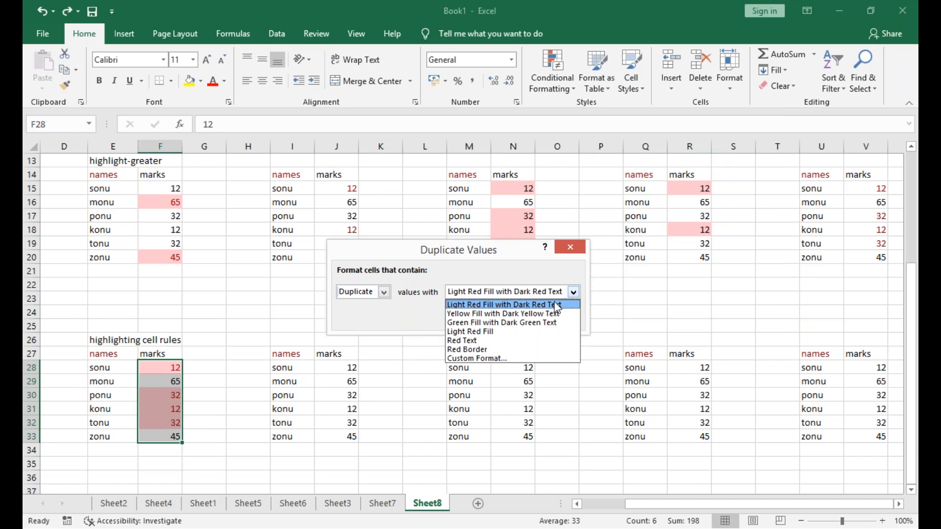
click(504, 340)
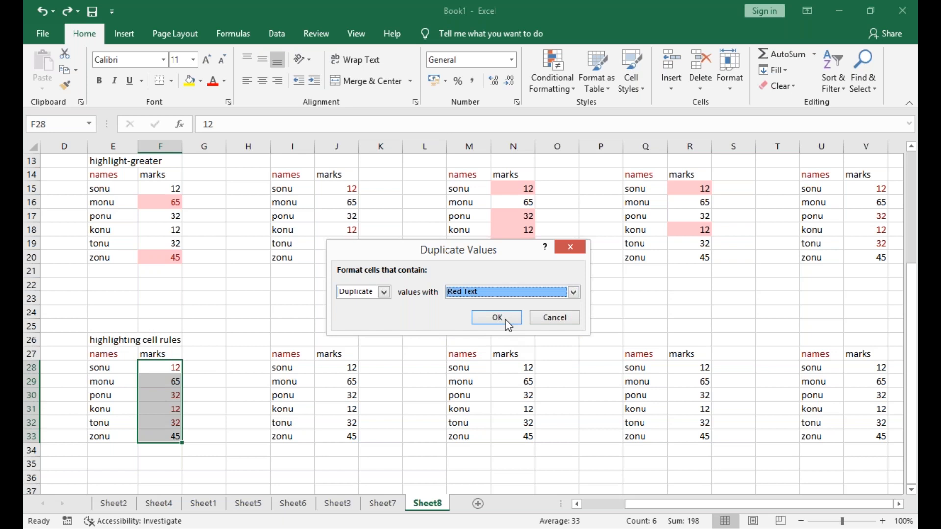
click(506, 317)
click(257, 447)
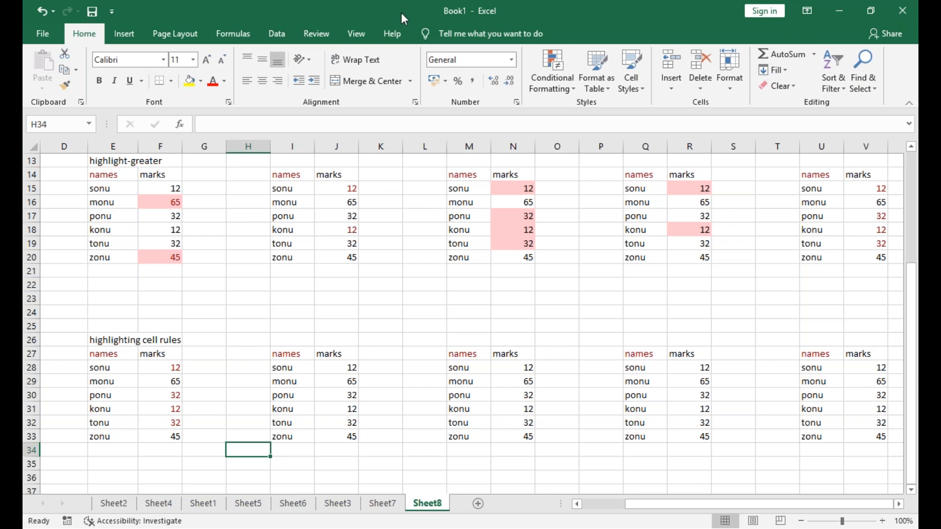
key(ctrl+z)
click(231, 355)
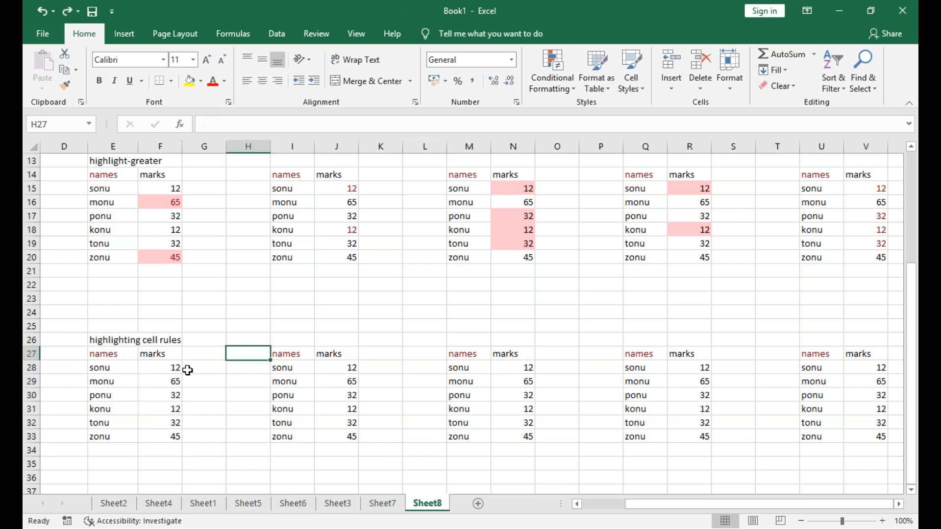
Apply a Top 10 Items rule limited to 3 items with Light Red Fill with Dark Red Text to F28:F33, and undo it
drag(179, 372, 162, 437)
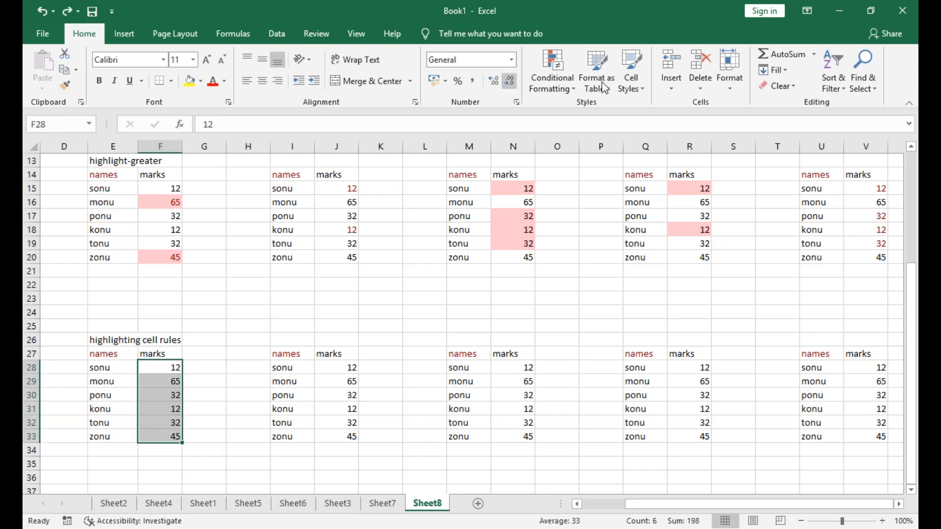
click(578, 91)
mouse_move(597, 143)
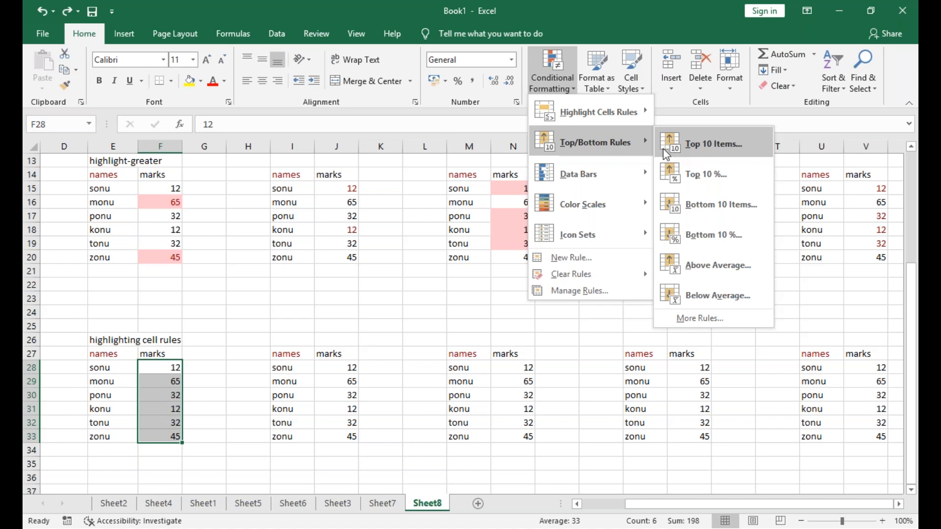
click(672, 142)
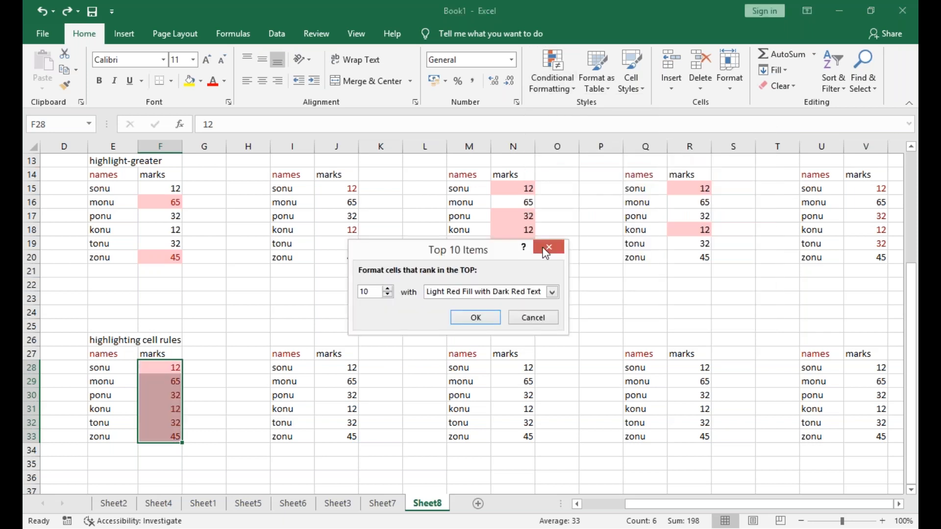
click(388, 294)
click(388, 295)
click(388, 295)
click(388, 294)
click(388, 294)
click(388, 294)
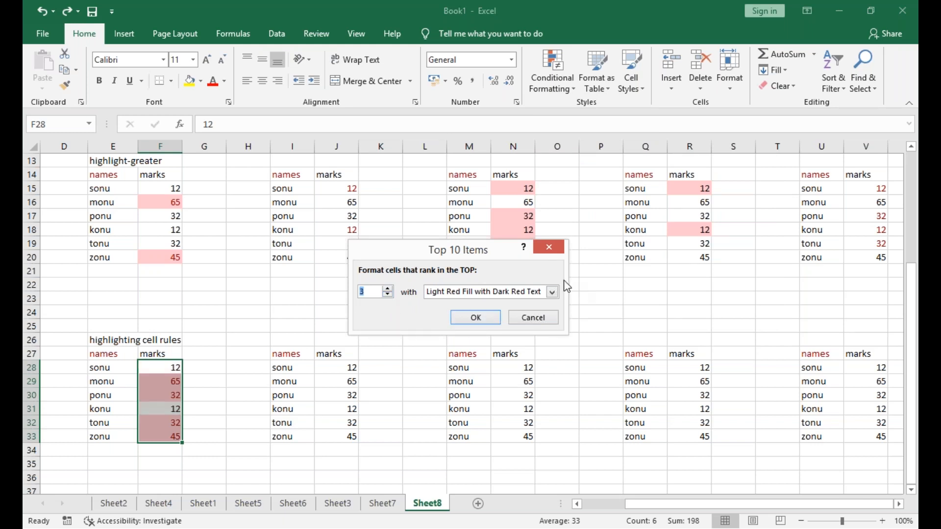
click(553, 293)
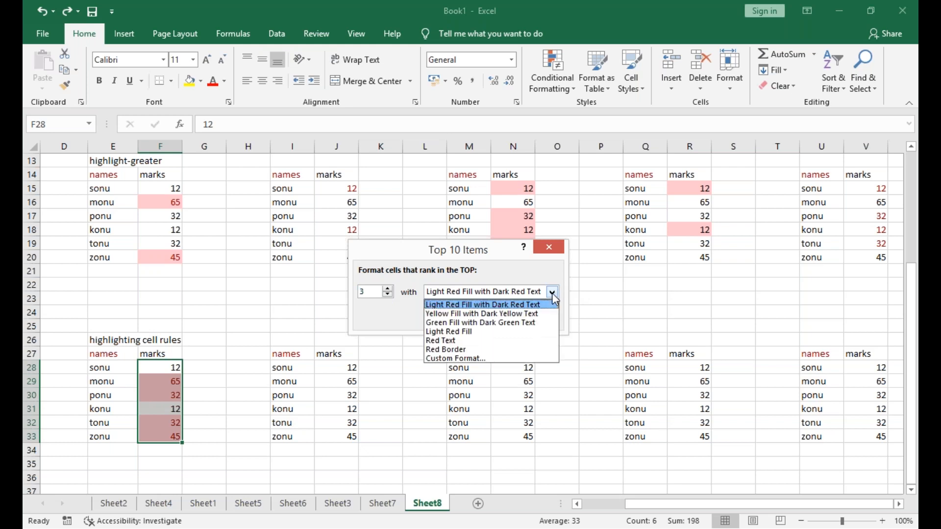
click(552, 293)
click(476, 318)
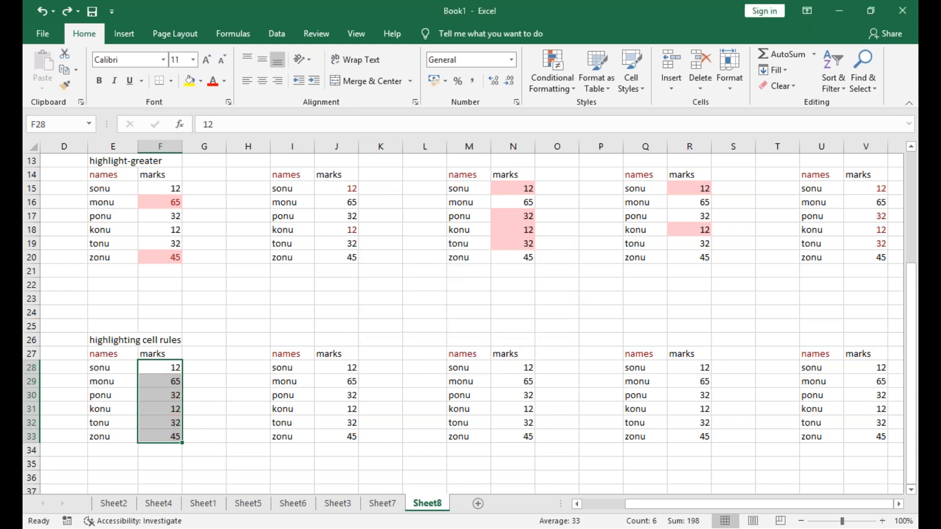
click(203, 423)
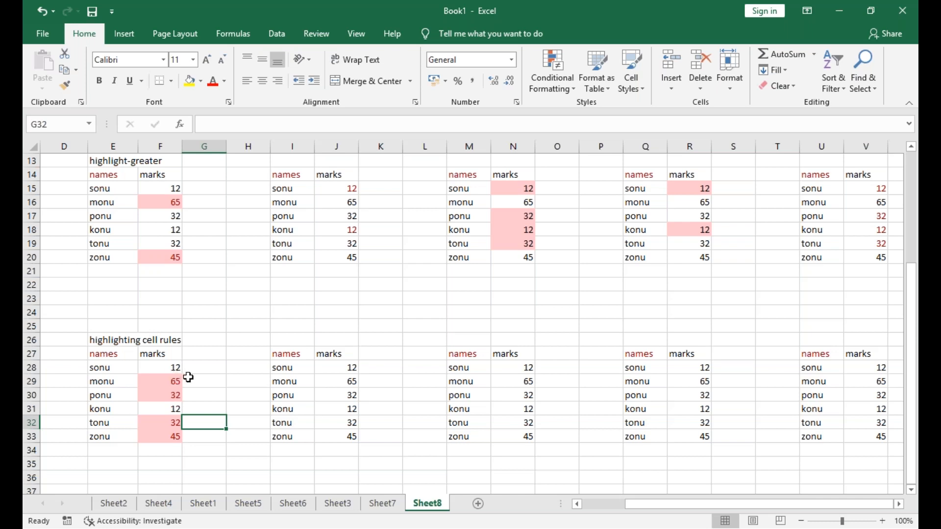
key(ctrl+z)
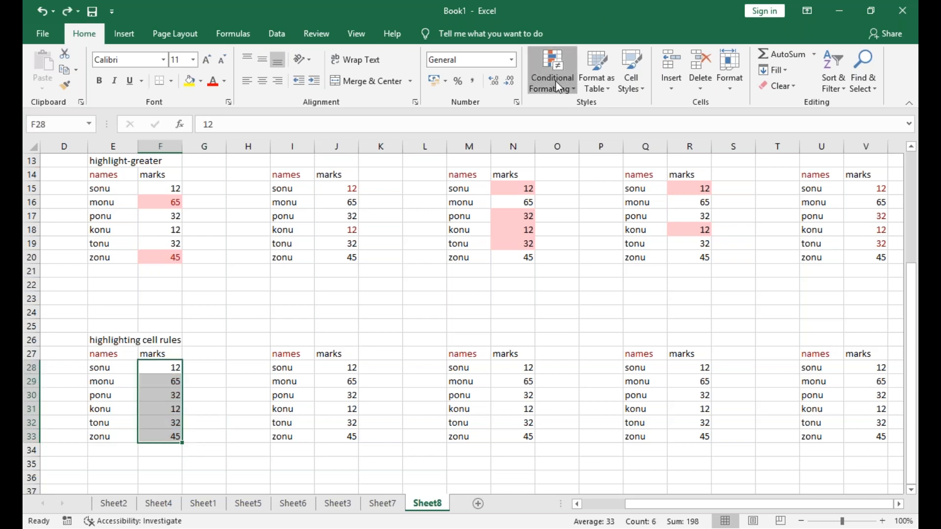
click(554, 80)
mouse_move(588, 144)
click(706, 141)
click(388, 296)
click(388, 295)
click(387, 295)
click(388, 296)
click(385, 291)
click(386, 290)
click(386, 291)
click(386, 291)
click(386, 290)
click(387, 290)
click(387, 290)
click(386, 290)
click(387, 289)
click(387, 290)
click(387, 290)
click(386, 290)
click(387, 290)
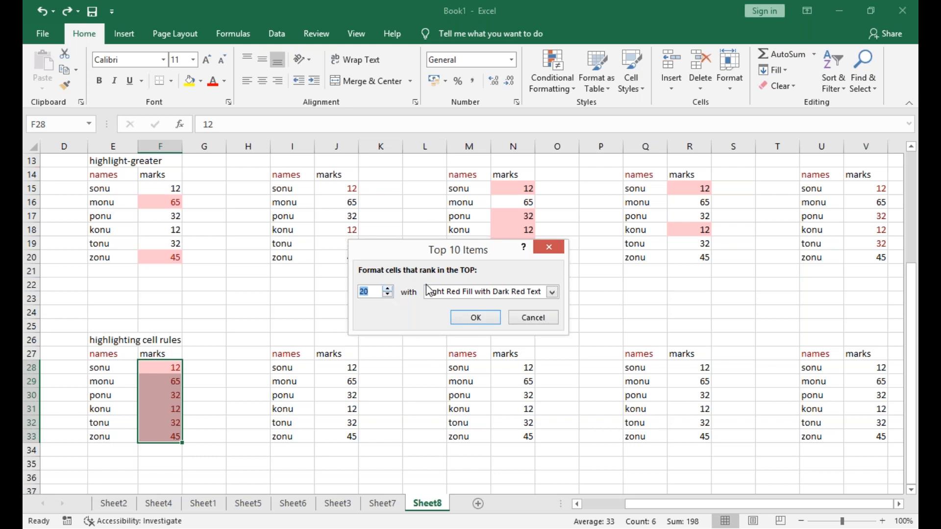
click(556, 255)
click(671, 80)
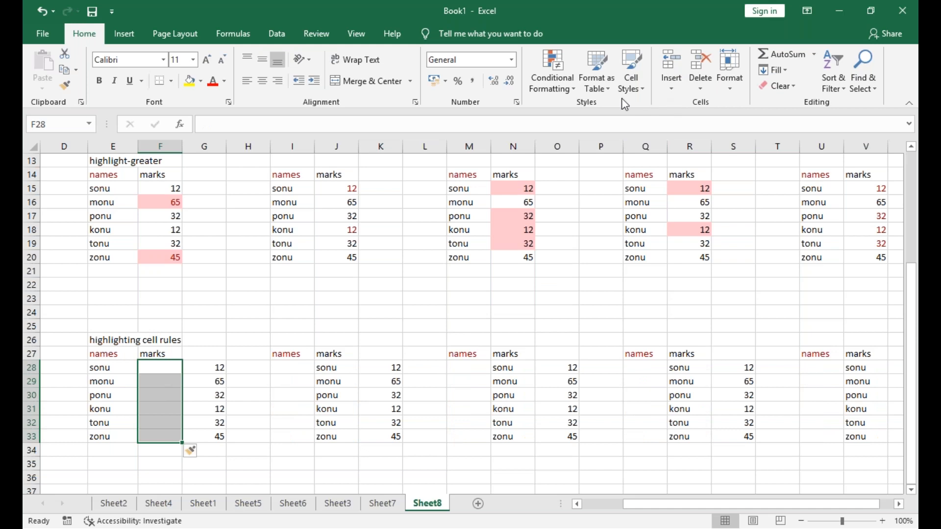
key(ctrl+z)
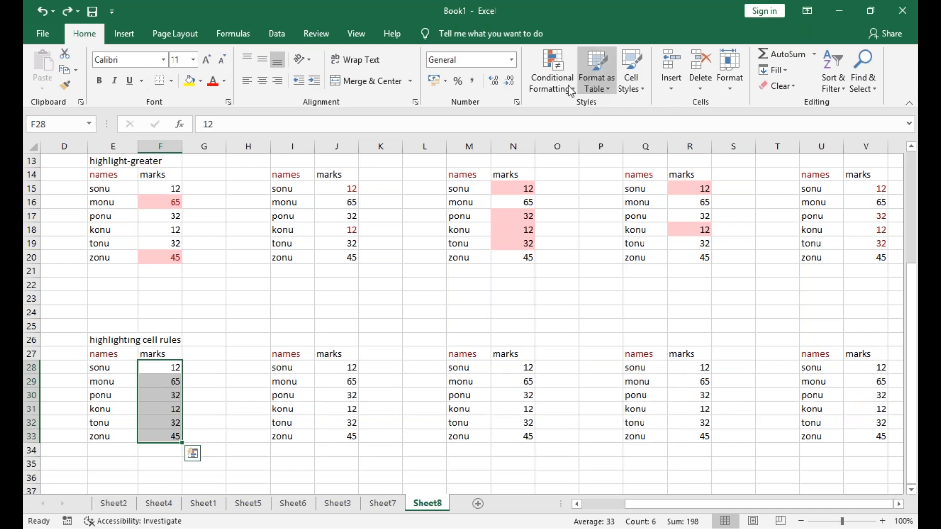
Apply a Top 10 Items rule limited to 1 item, with Light Red Fill with Dark Red Text, to the marks in F28:F33
click(556, 88)
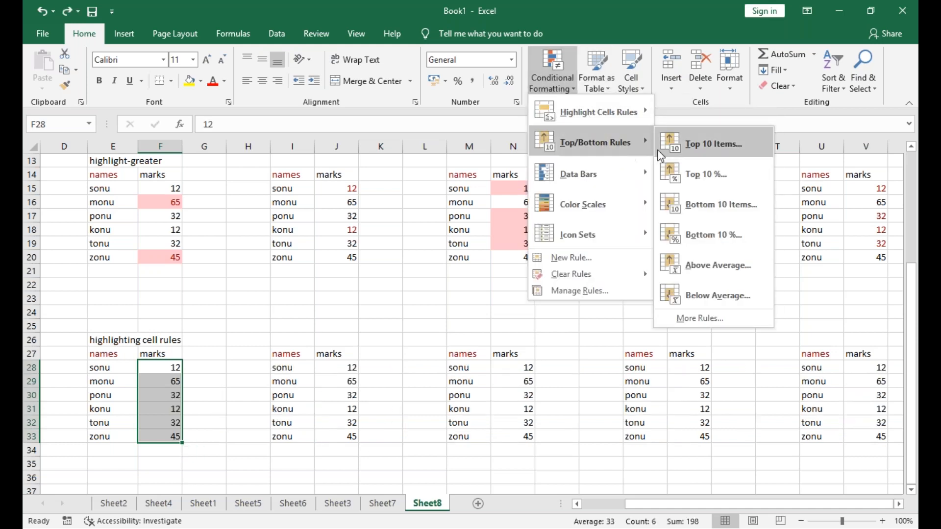
click(661, 156)
click(388, 295)
click(388, 295)
click(388, 296)
click(388, 295)
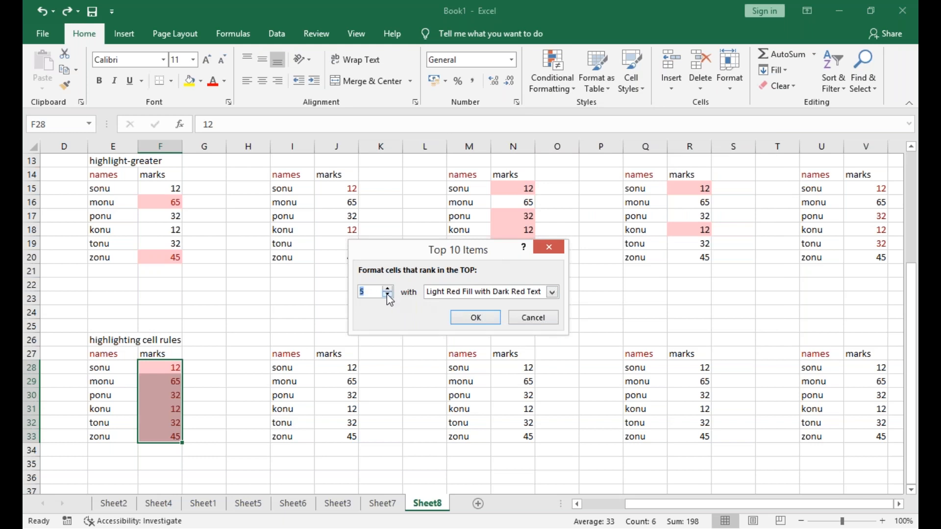
click(388, 295)
click(389, 295)
click(388, 295)
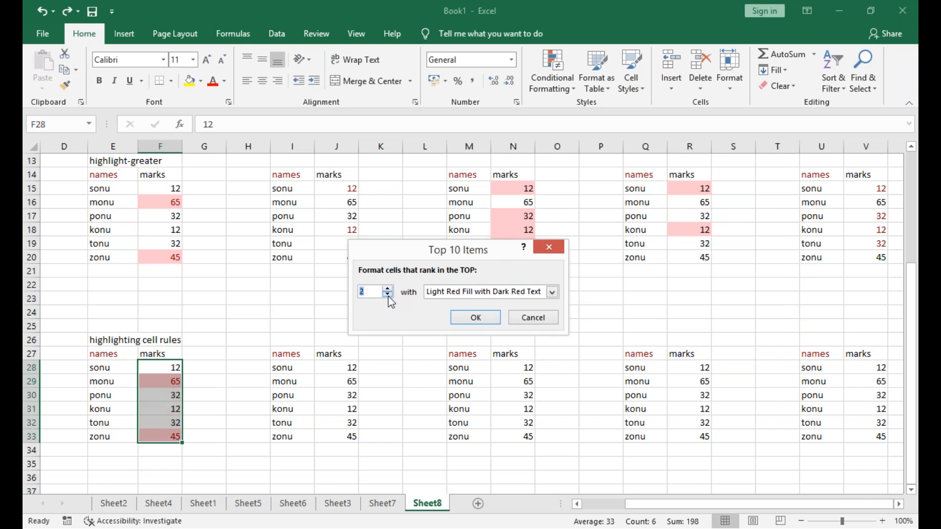
click(478, 319)
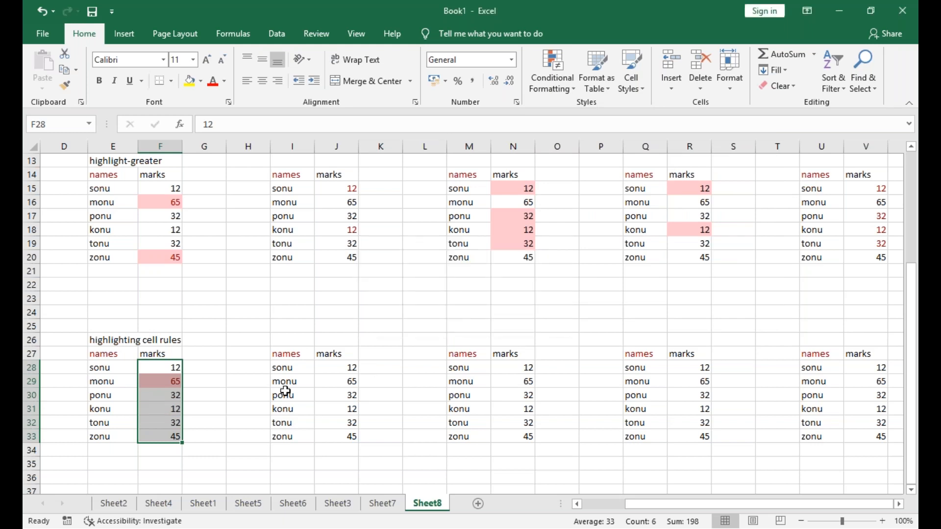
click(259, 382)
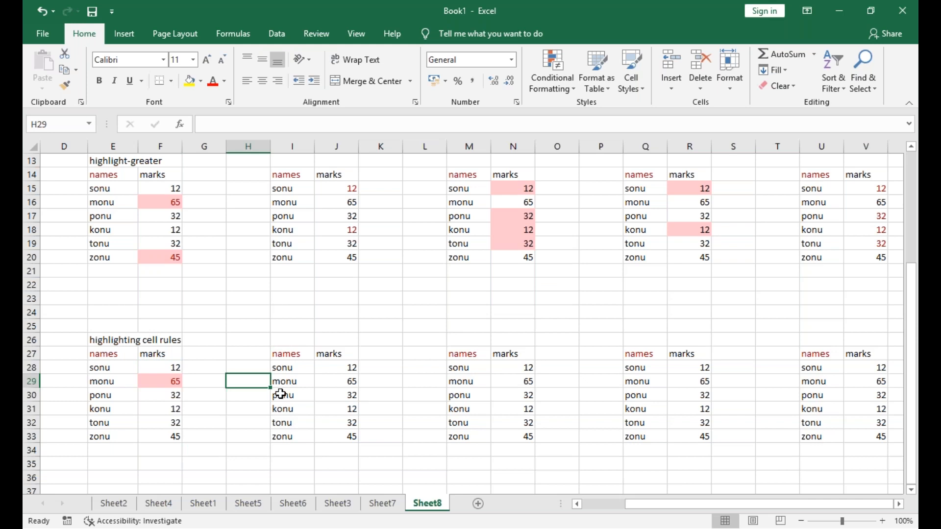
Apply a Bottom 10 Items rule limited to 1 item, with Green Fill with Dark Green Text, to the marks in F28:F33
click(573, 83)
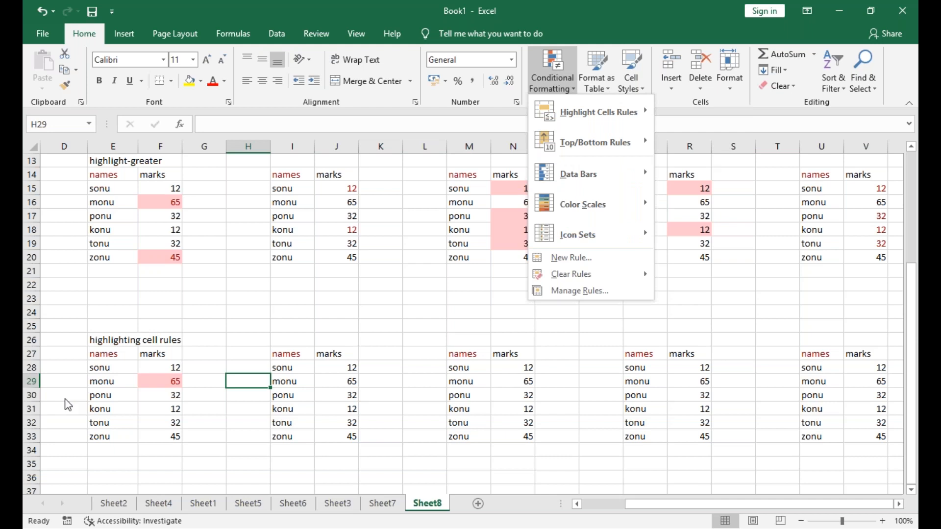
click(155, 366)
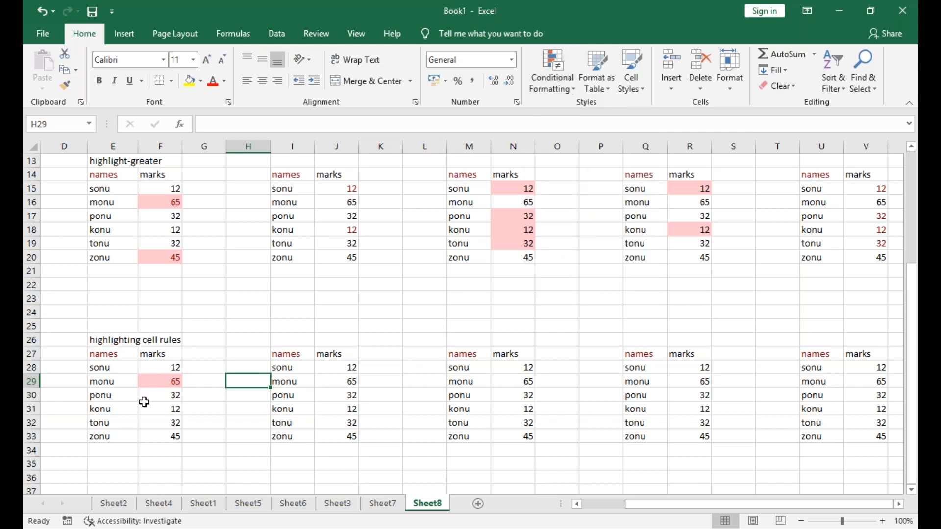
drag(160, 368, 158, 434)
click(570, 84)
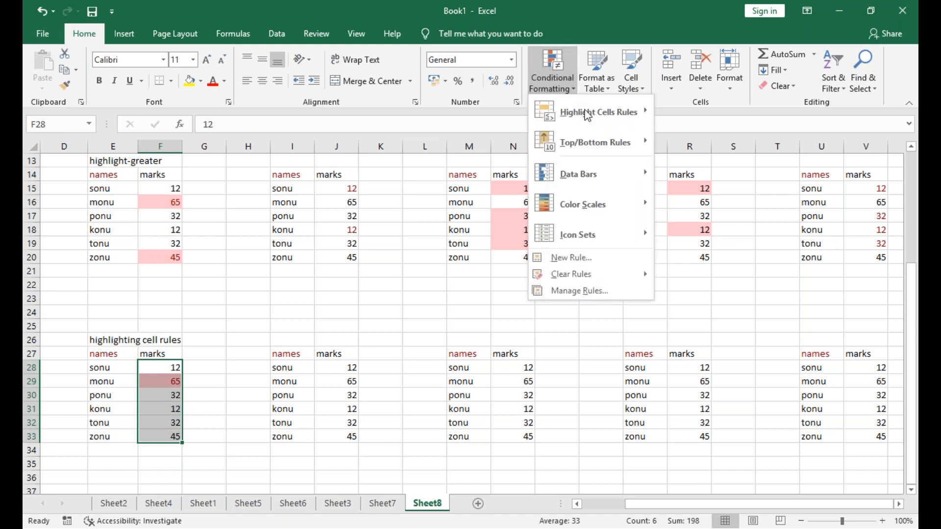
mouse_move(603, 143)
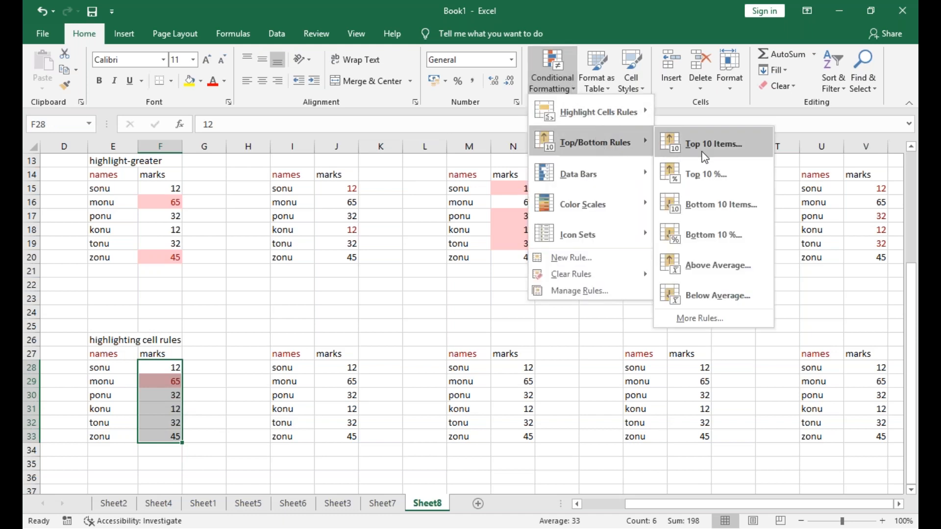
click(709, 204)
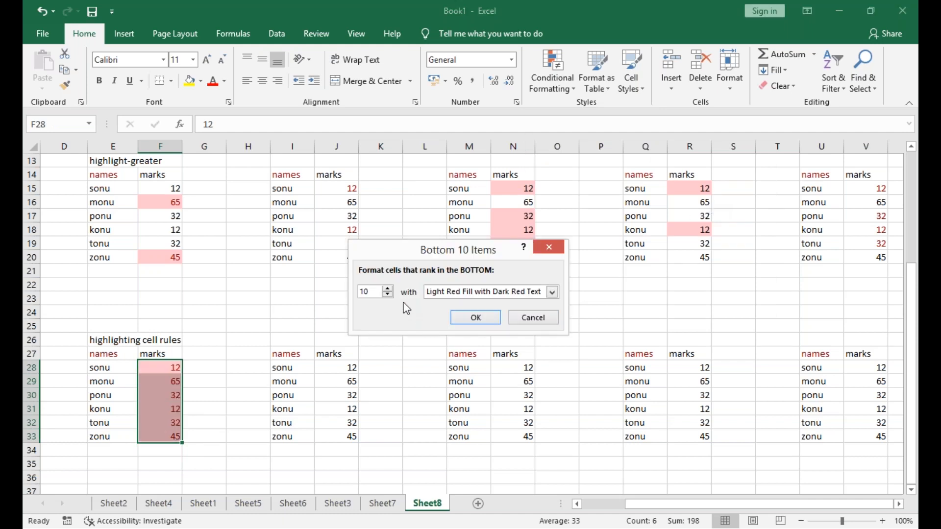
click(388, 296)
click(387, 296)
click(388, 295)
click(388, 295)
click(388, 295)
click(387, 295)
click(388, 295)
click(387, 288)
click(387, 288)
click(389, 294)
click(389, 295)
click(390, 295)
click(389, 294)
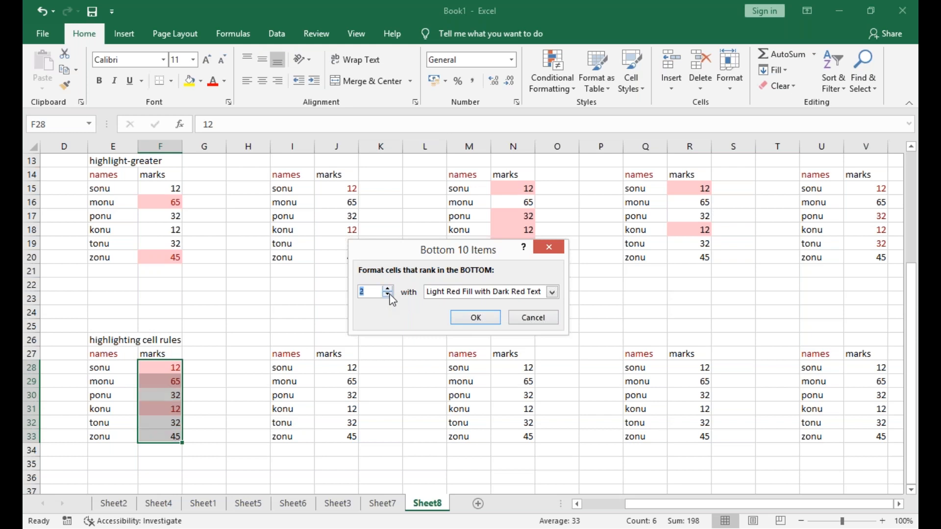
click(552, 293)
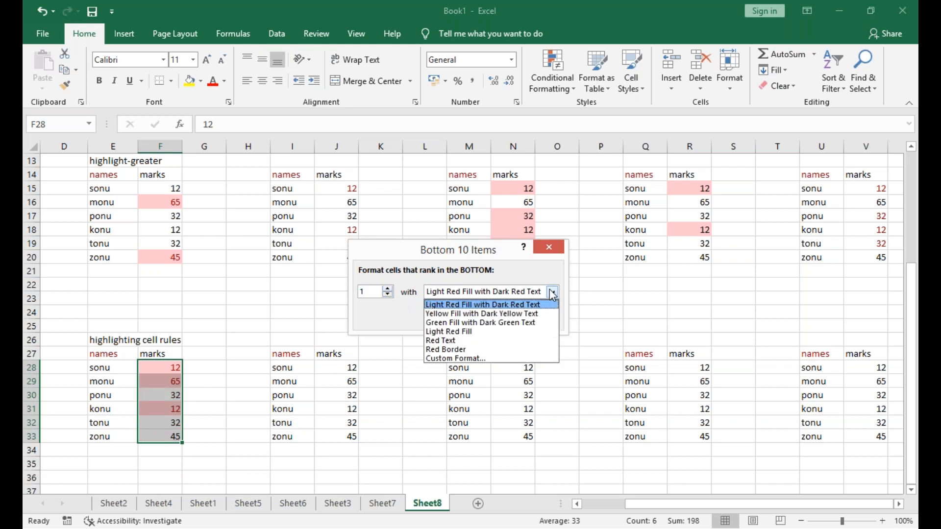
click(485, 323)
click(475, 318)
click(202, 447)
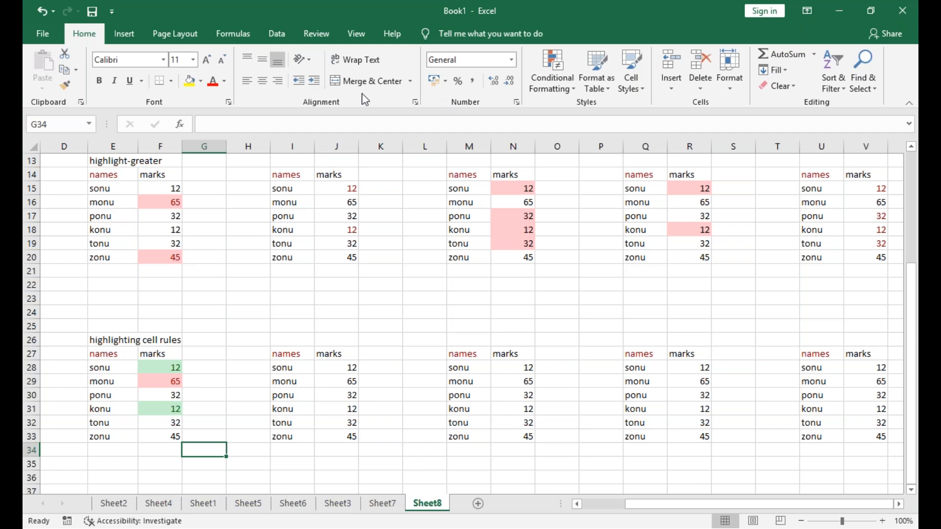
click(574, 88)
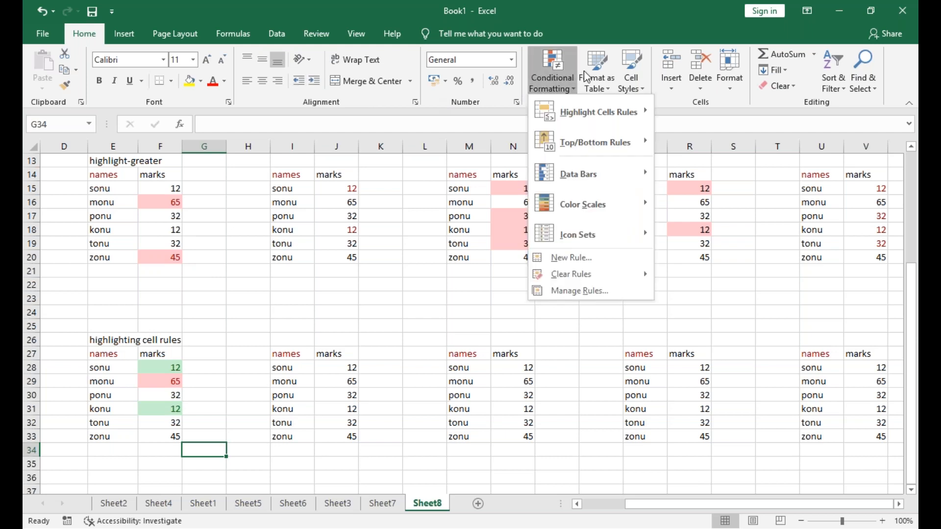
mouse_move(637, 147)
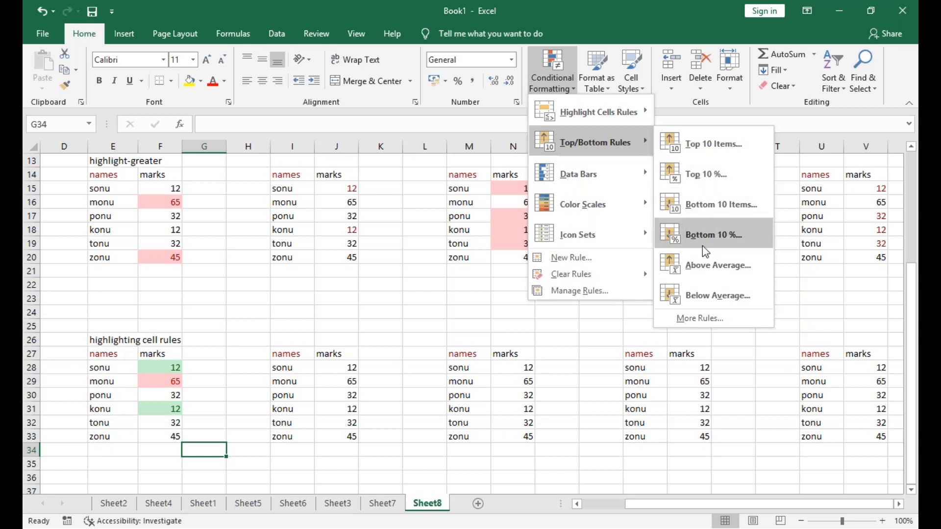
click(713, 271)
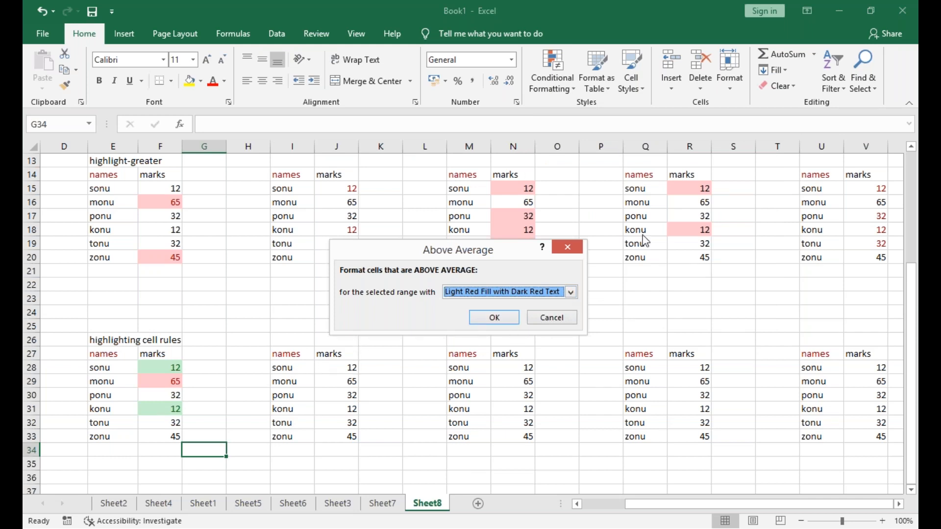
click(578, 248)
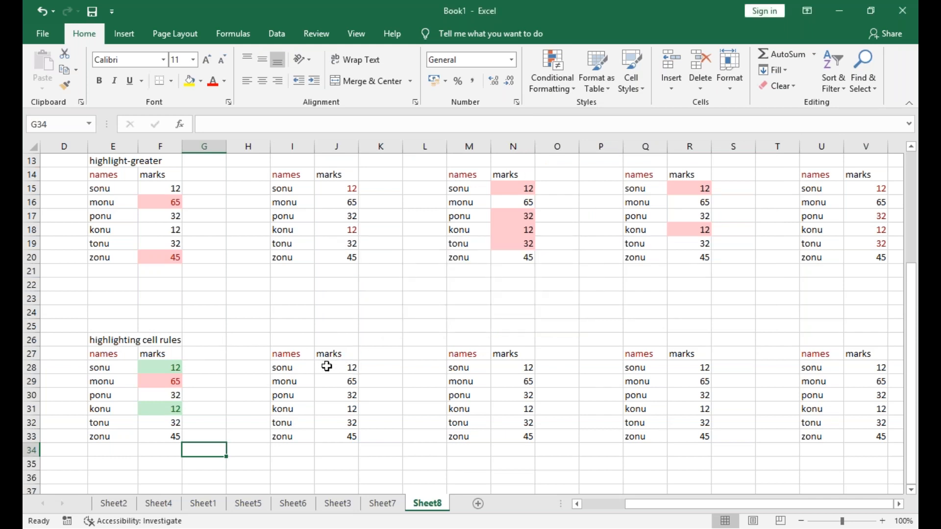
Apply an Above Average rule with Green Fill with Dark Green Text to the marks in J28:J33
drag(331, 365, 347, 436)
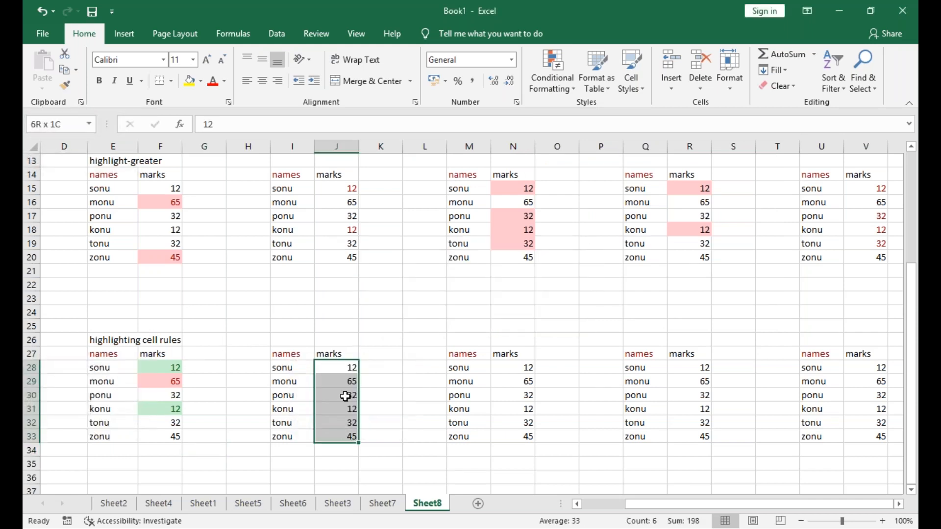
click(553, 81)
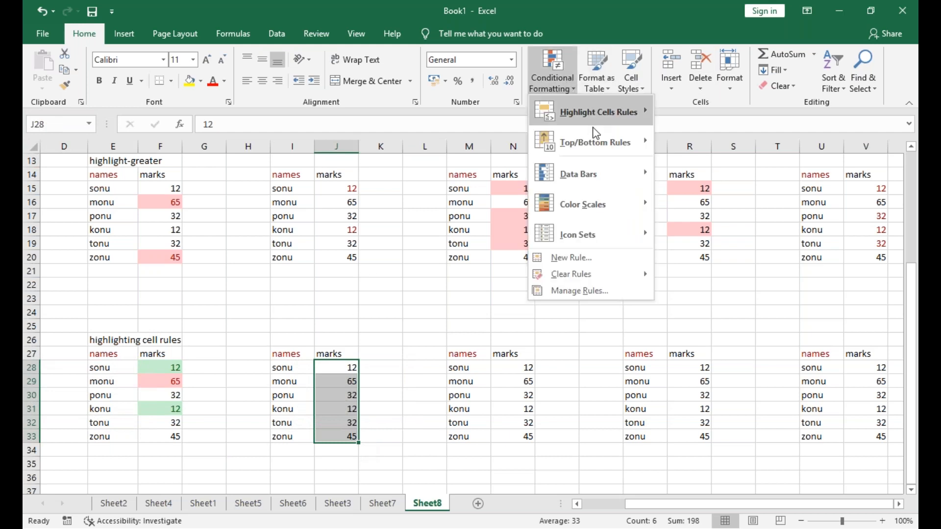
mouse_move(604, 143)
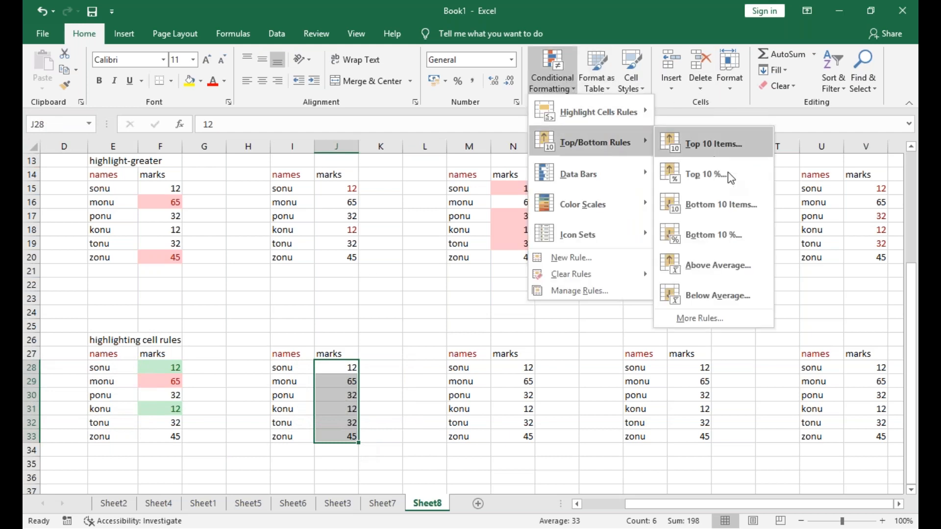
click(743, 269)
click(570, 292)
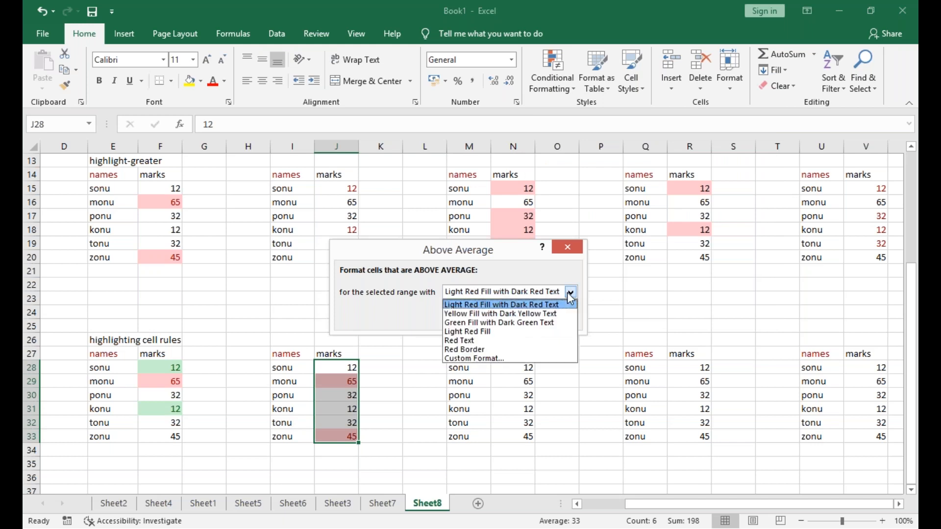
click(549, 314)
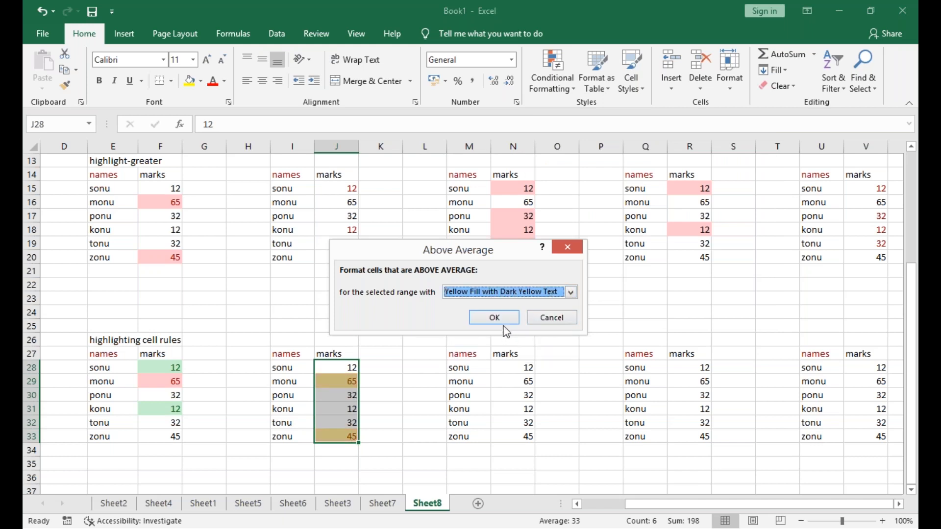
click(571, 293)
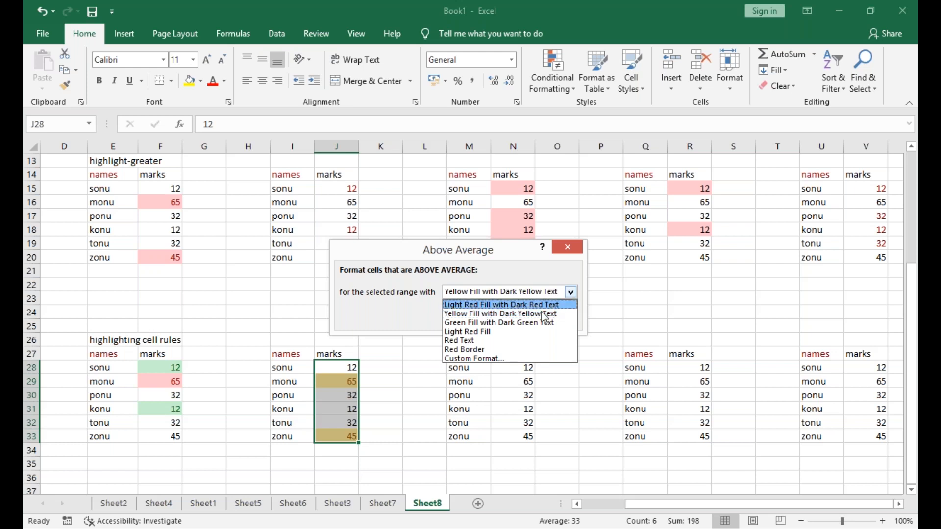
click(530, 324)
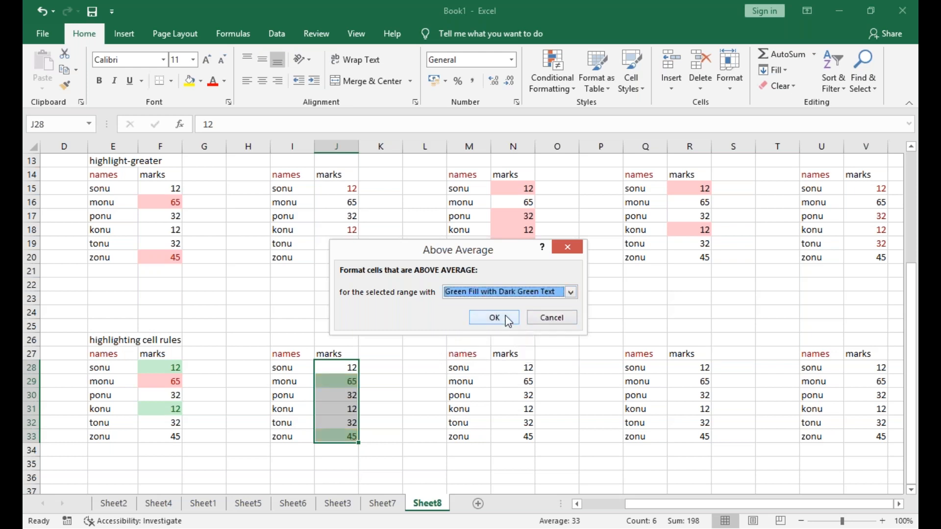
click(495, 318)
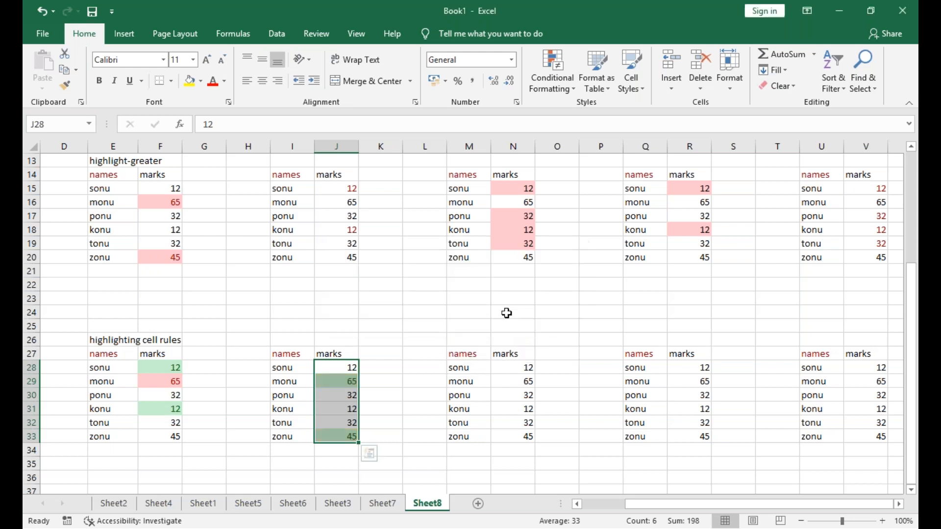
Apply a Below Average rule with Light Red Fill with Dark Red Text to the marks in J28:J33
click(557, 84)
mouse_move(608, 142)
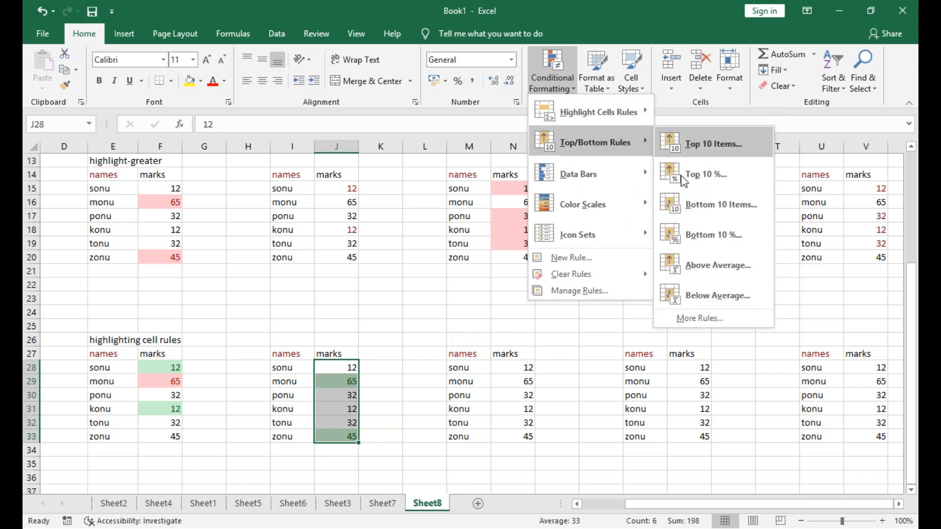
click(718, 296)
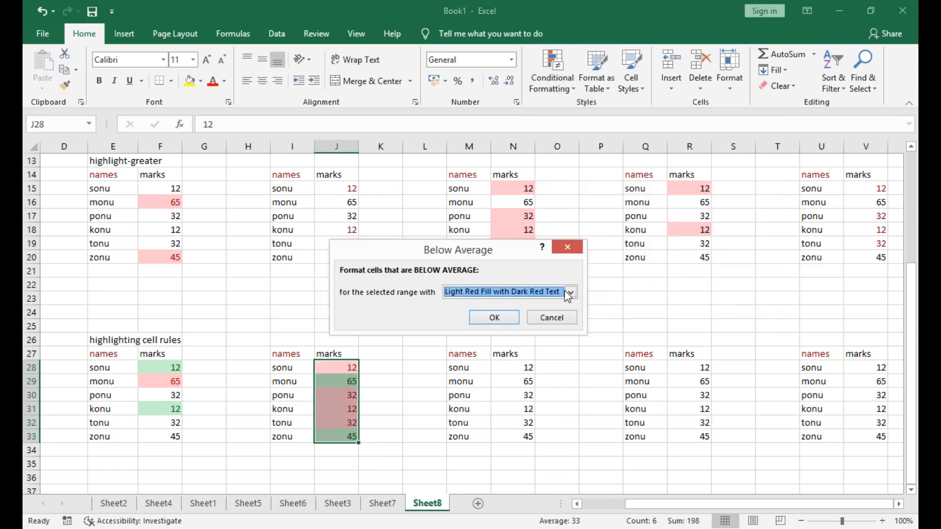
click(495, 317)
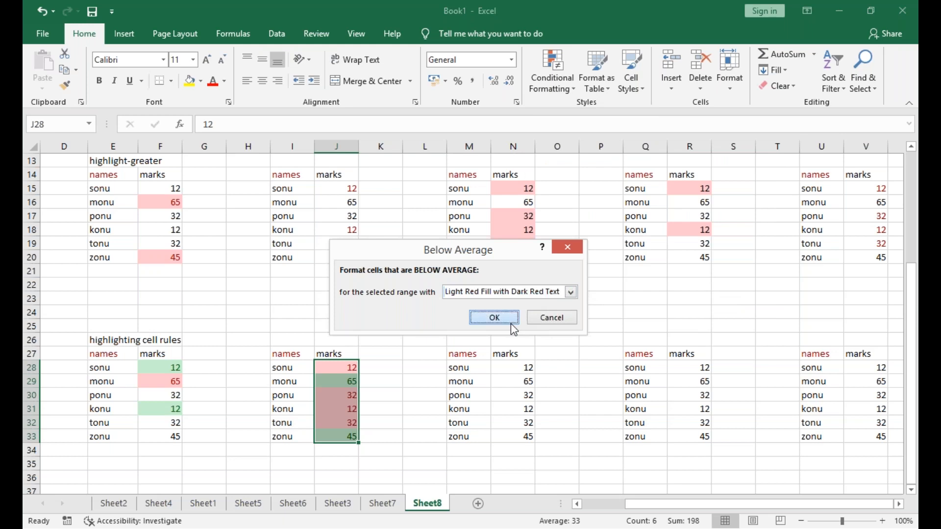
click(381, 354)
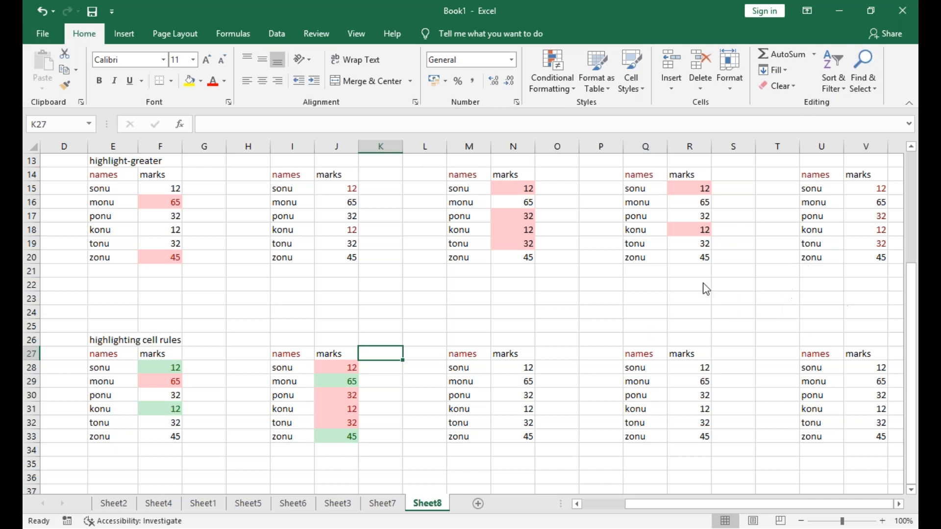
click(505, 380)
click(509, 367)
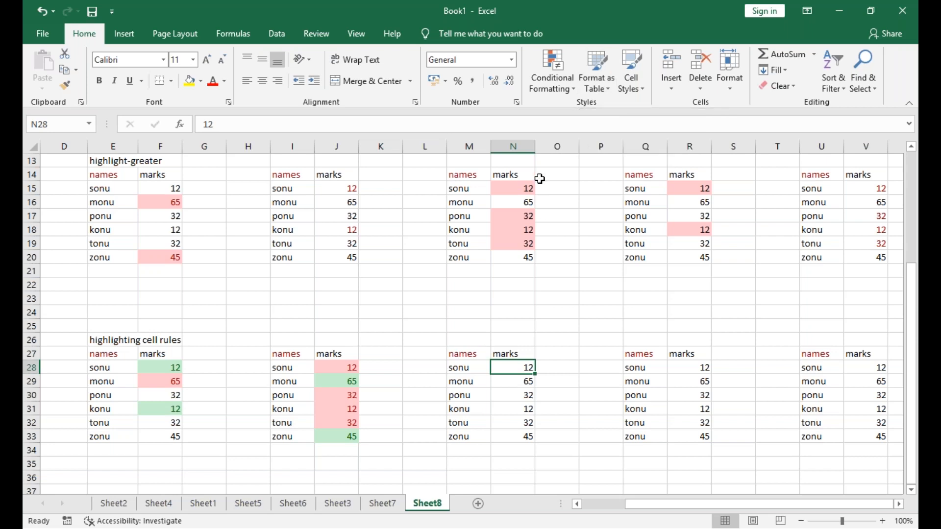
click(850, 438)
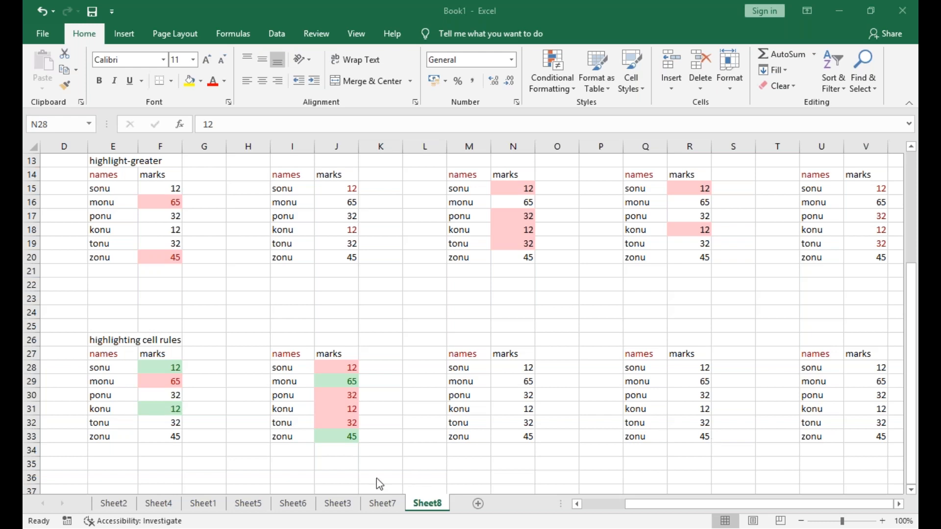
click(510, 374)
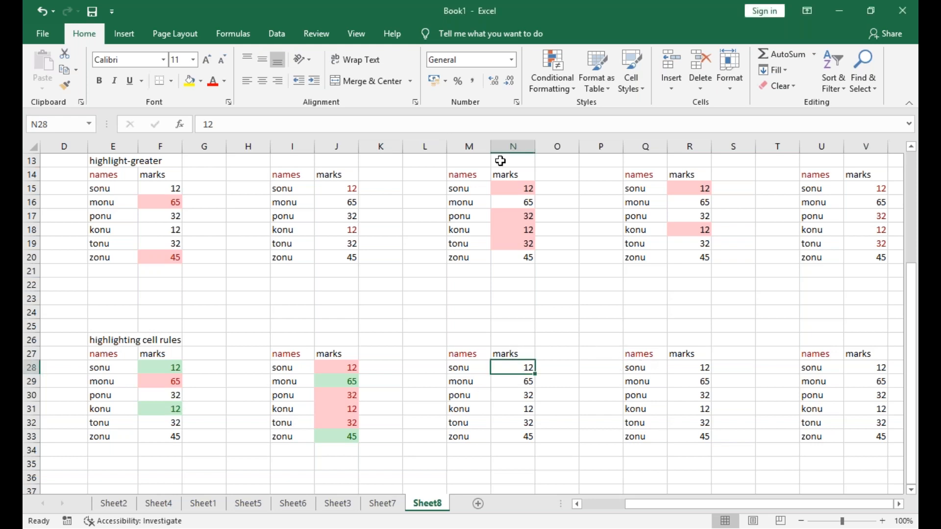
click(552, 71)
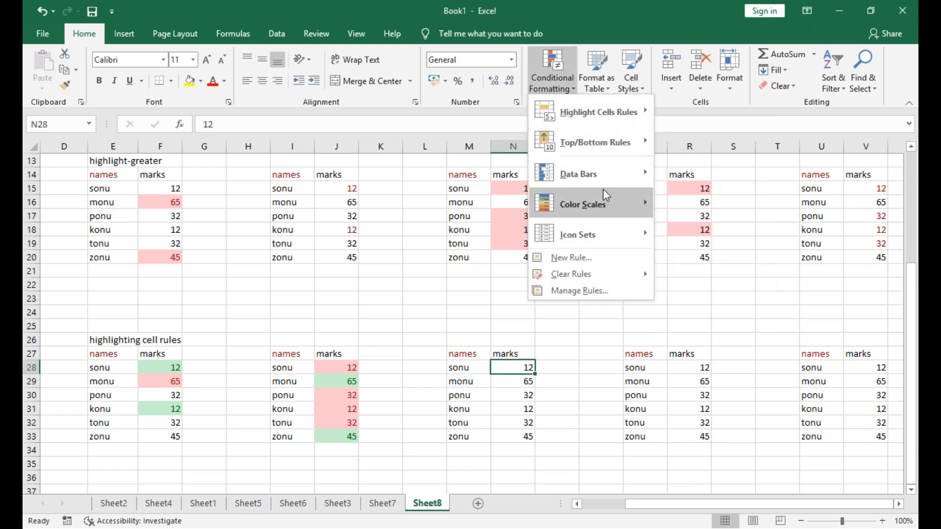
click(518, 371)
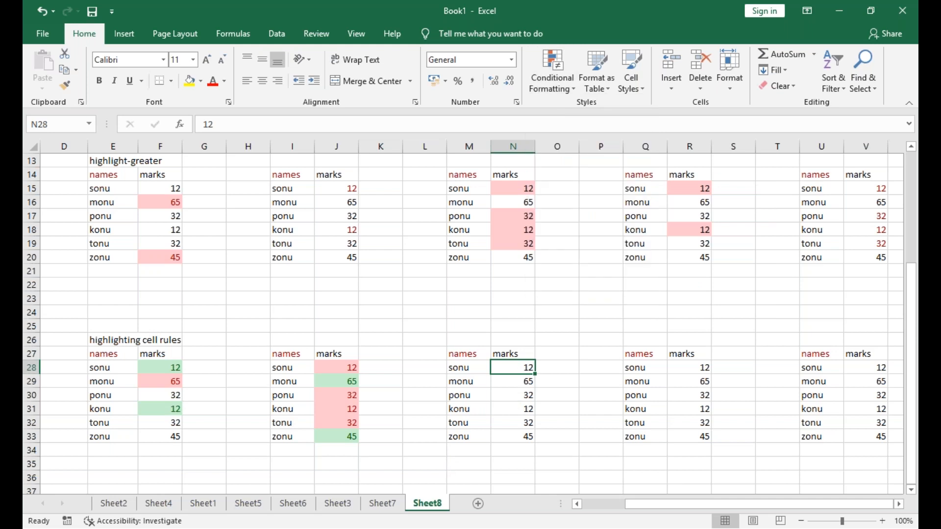
Apply orange gradient-fill data bars to the marks in N28:N33
drag(515, 370, 510, 436)
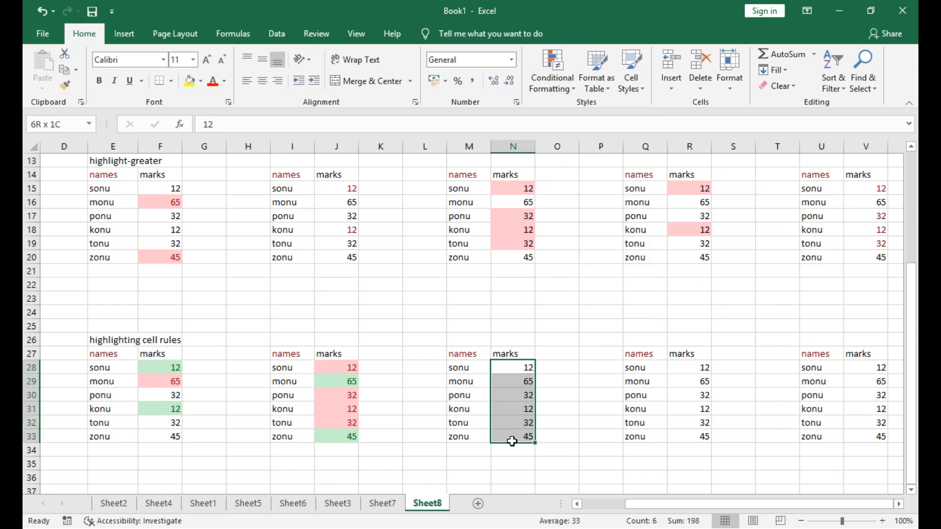
click(543, 81)
mouse_move(615, 159)
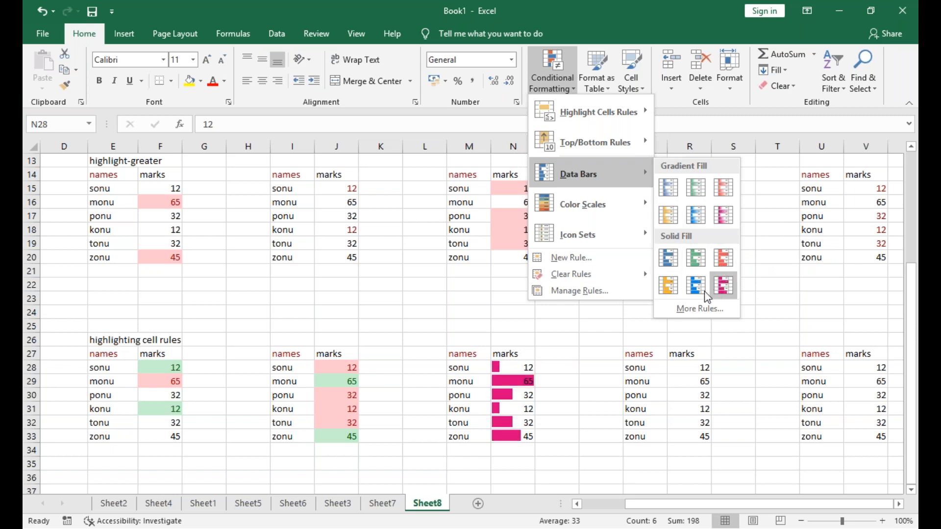
click(666, 215)
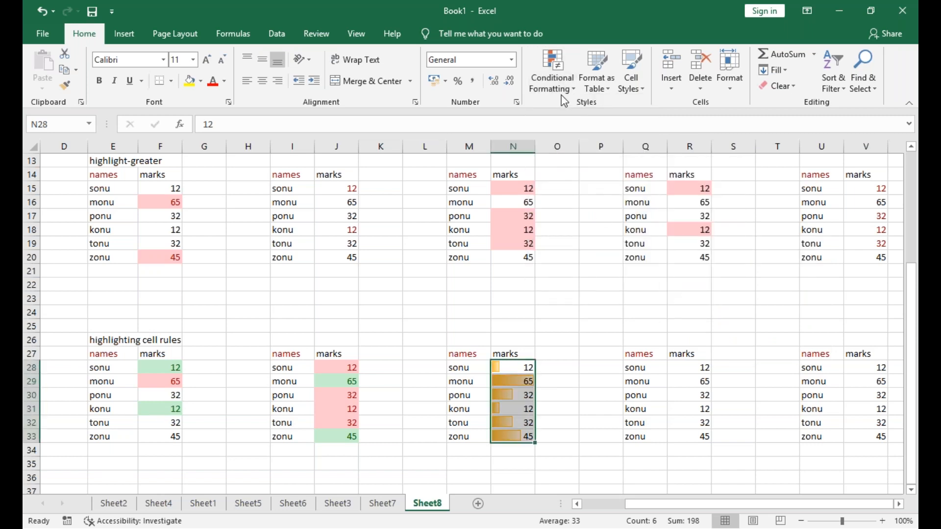
Set up a custom 2-Color Scale rule with a blue minimum color for the marks in R28:R33, and cancel it
click(553, 74)
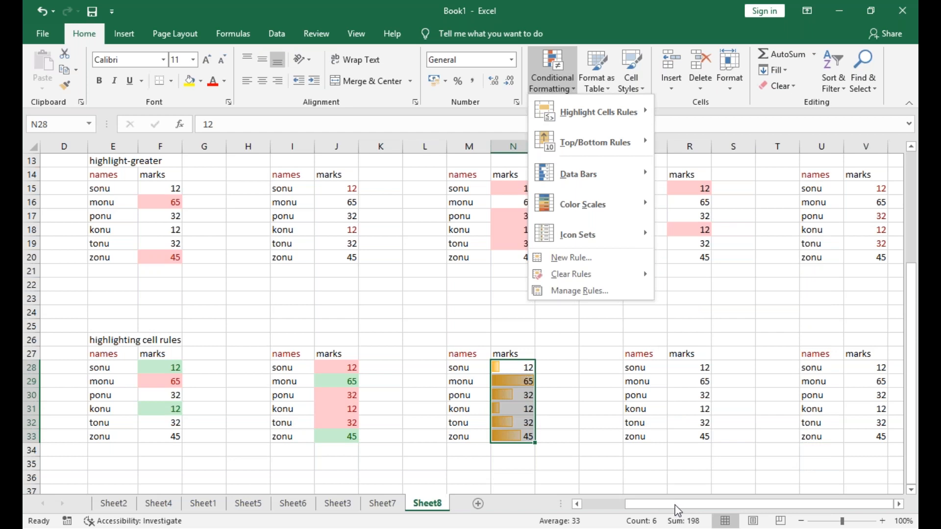
click(655, 462)
drag(684, 373, 706, 437)
click(559, 91)
mouse_move(652, 213)
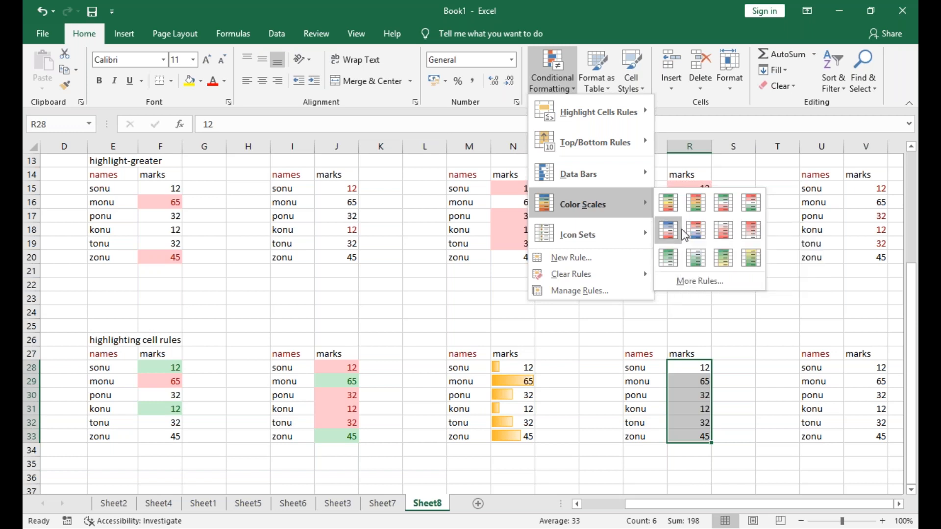
click(700, 282)
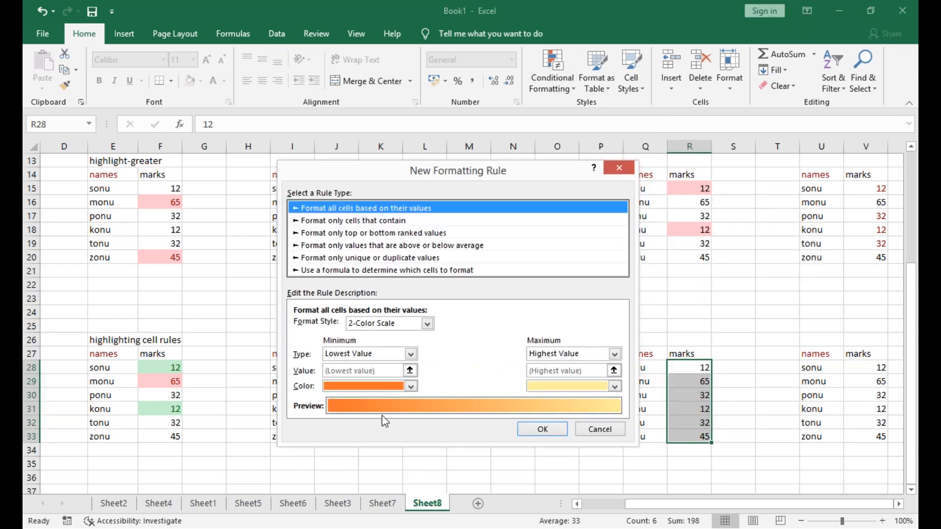
click(412, 354)
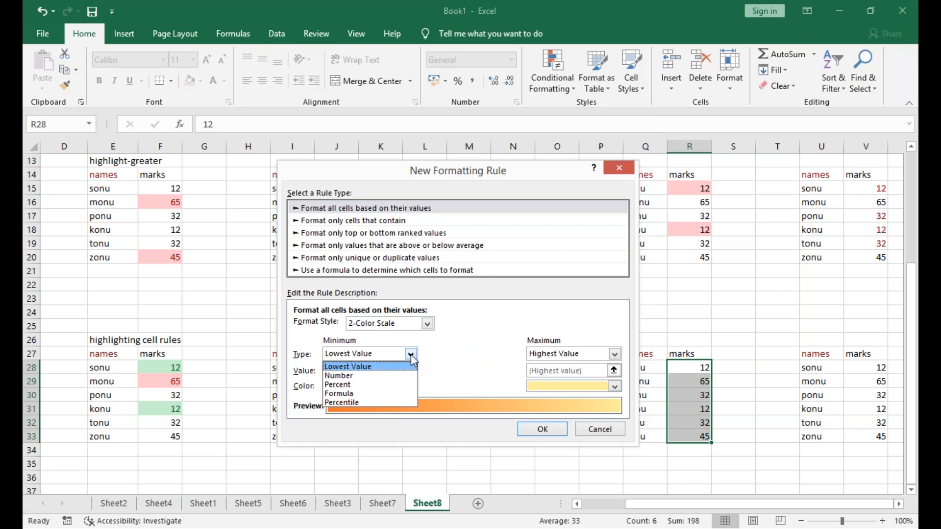
click(411, 354)
click(614, 354)
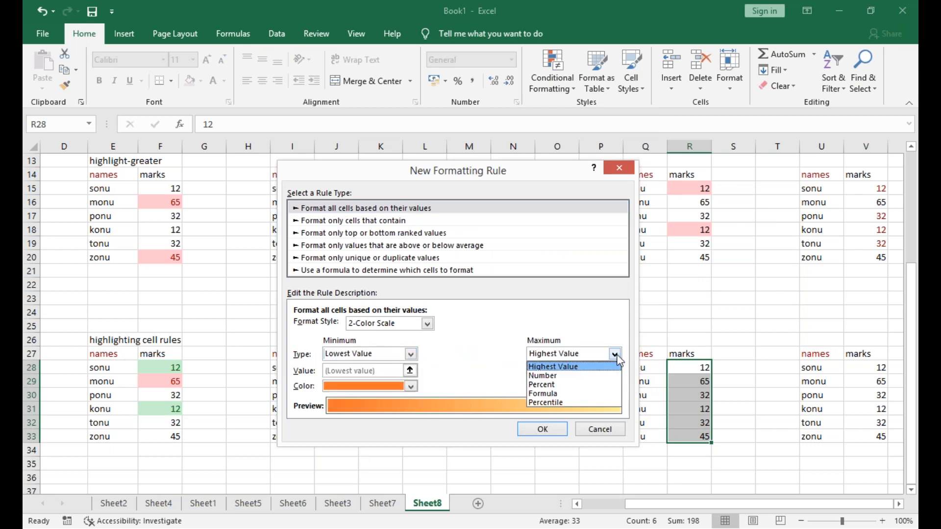
click(615, 354)
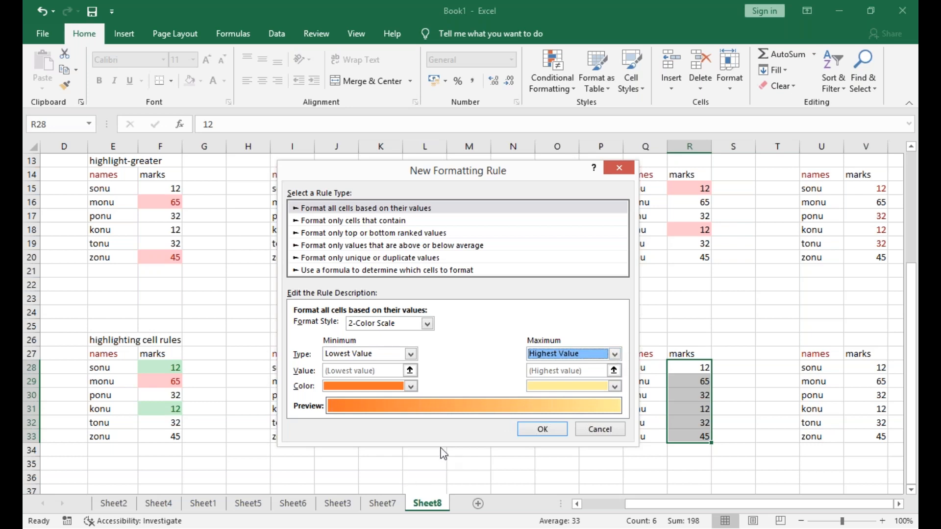
click(412, 387)
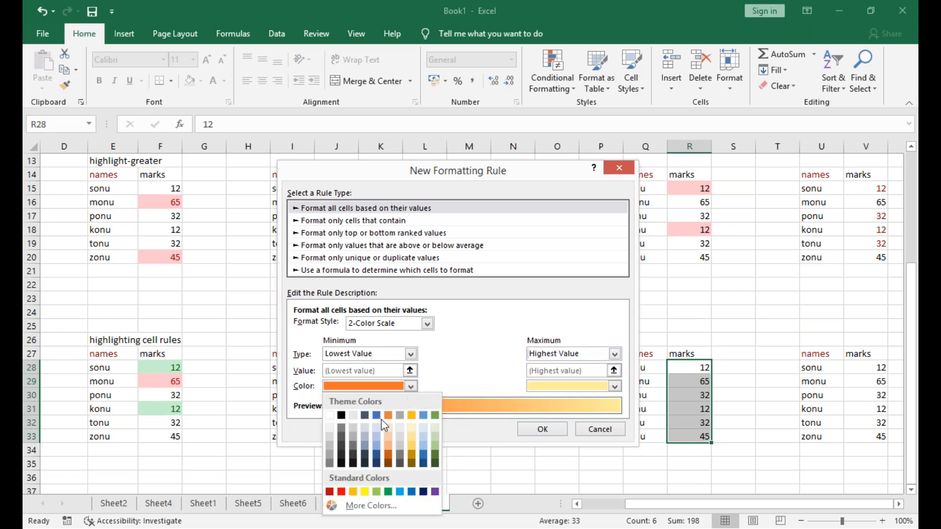
click(377, 415)
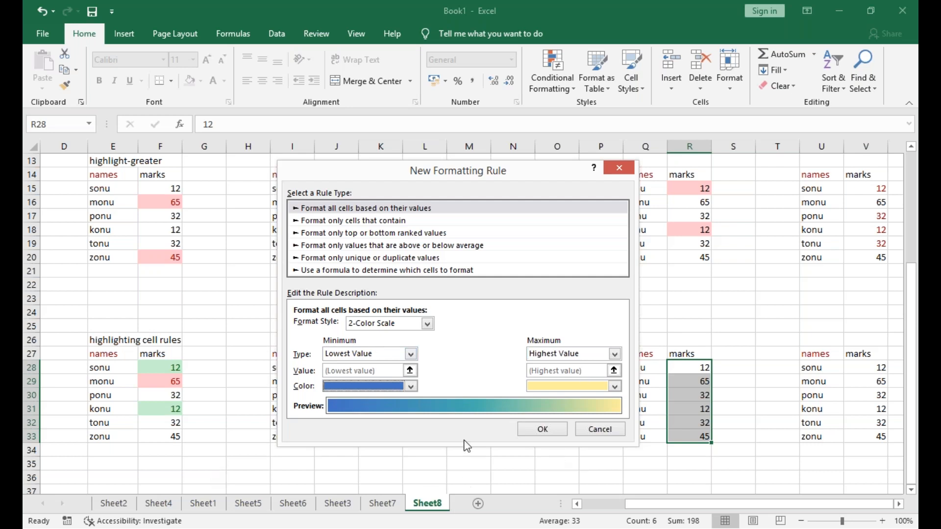
click(618, 169)
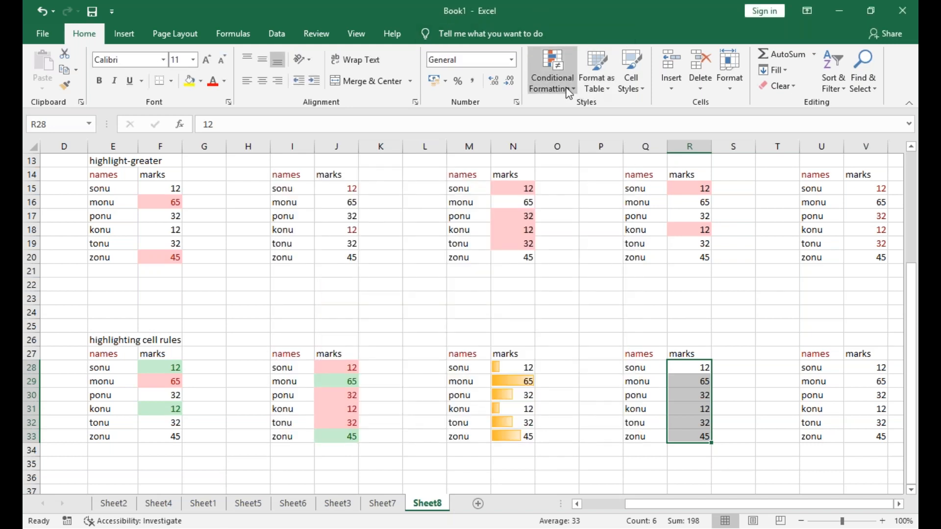
Apply the 3 Stars icon set to the marks in R28:R33
click(553, 80)
mouse_move(603, 238)
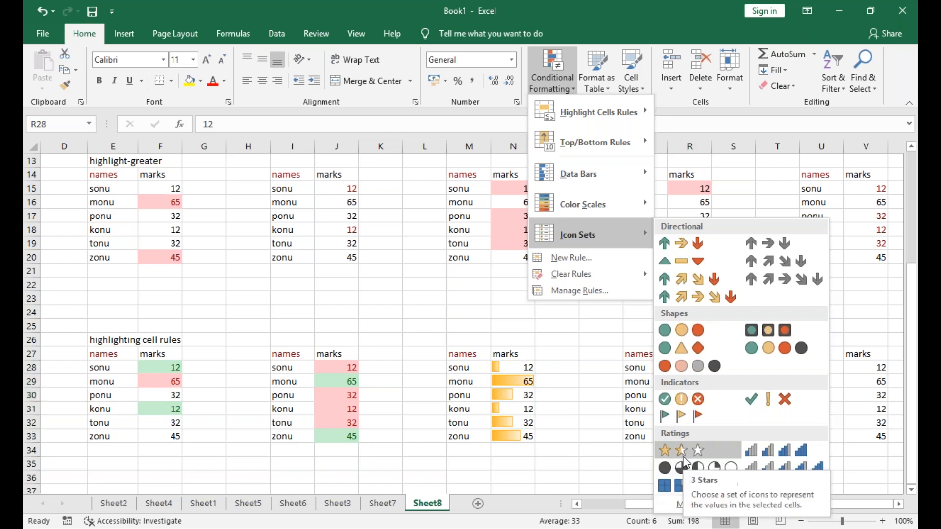
click(685, 453)
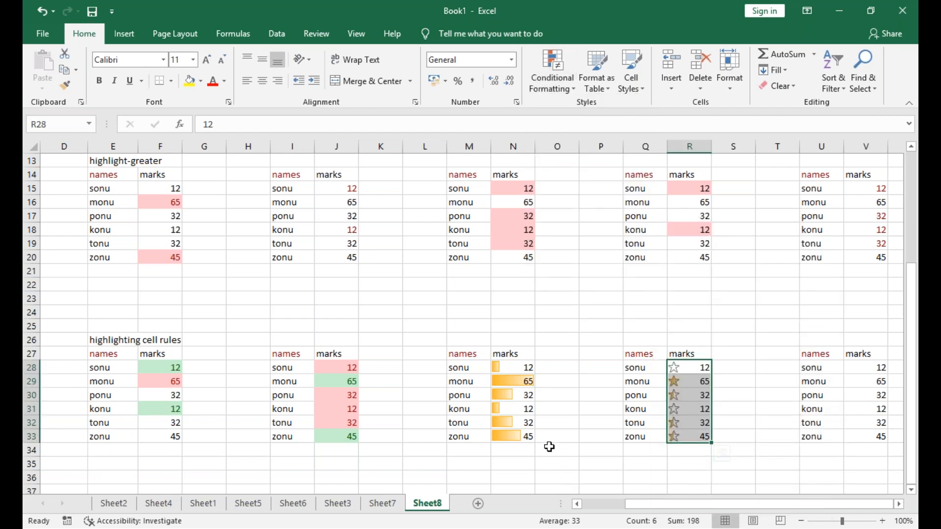
click(556, 80)
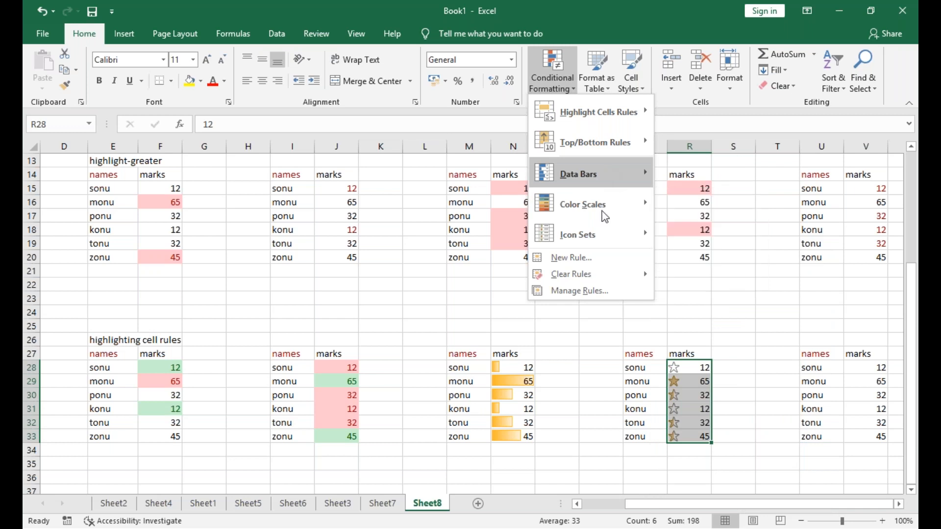
click(586, 353)
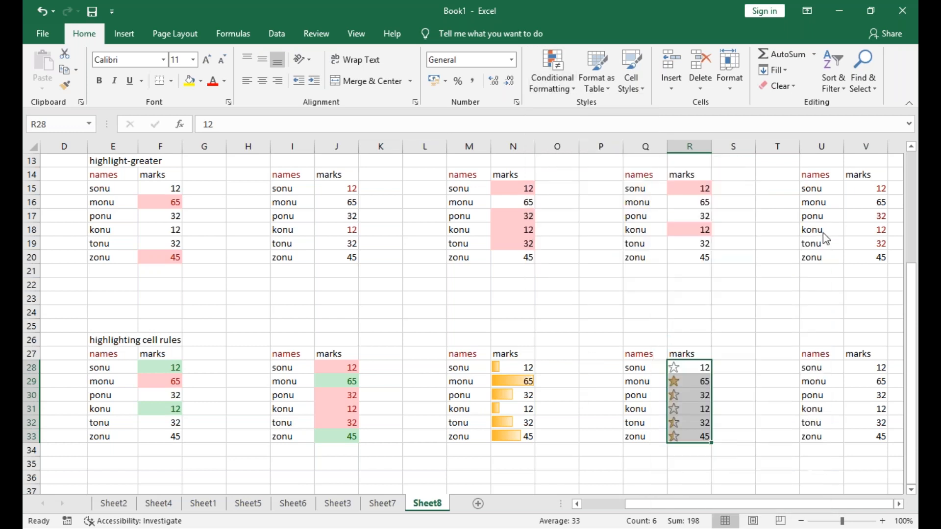
click(868, 230)
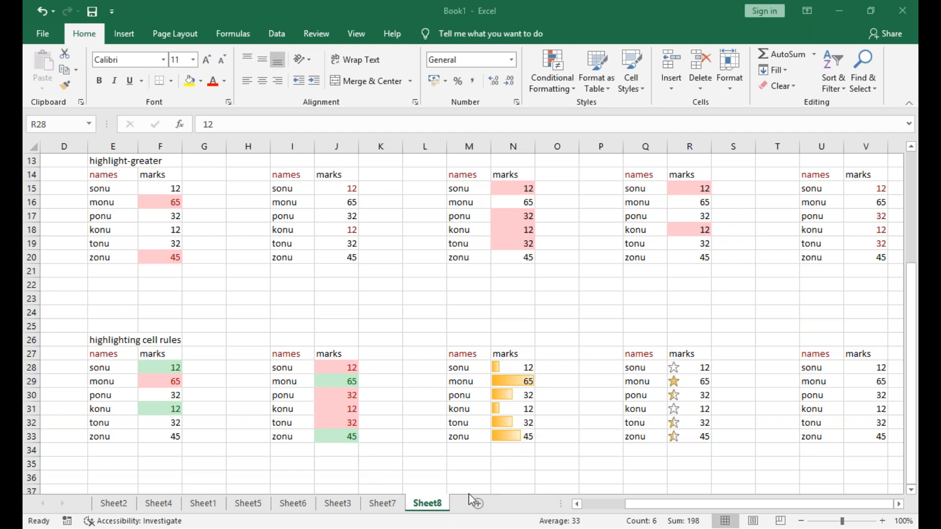
click(656, 502)
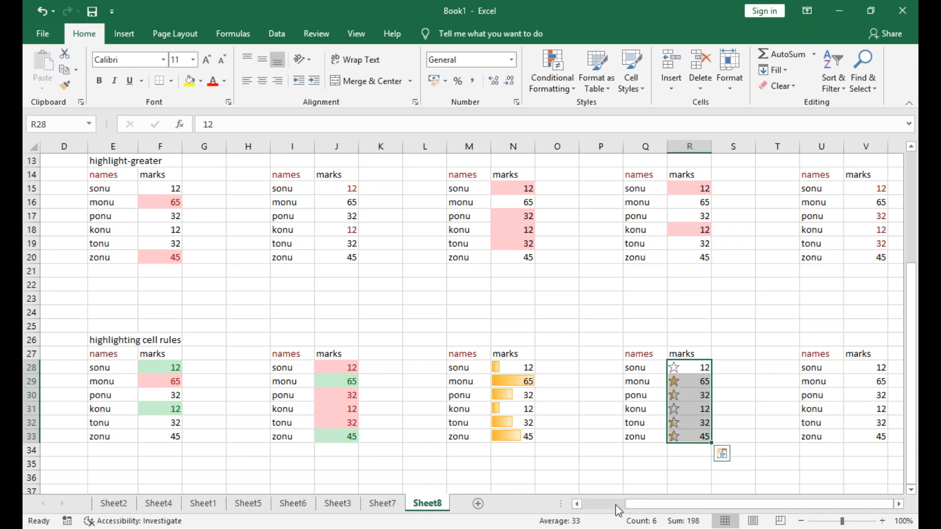
click(611, 478)
drag(662, 507, 738, 515)
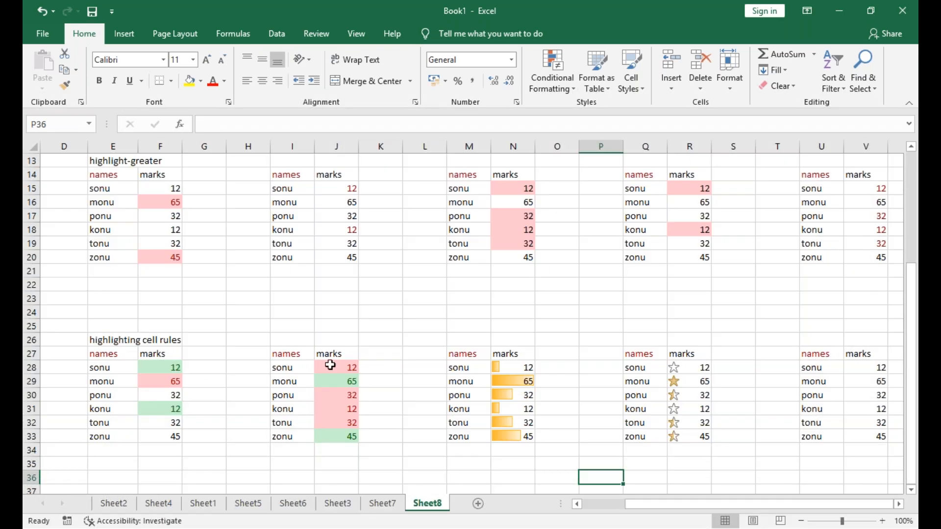
Open the New Formatting Rule dialog to examine the available rule types, and close it without creating a rule
click(544, 80)
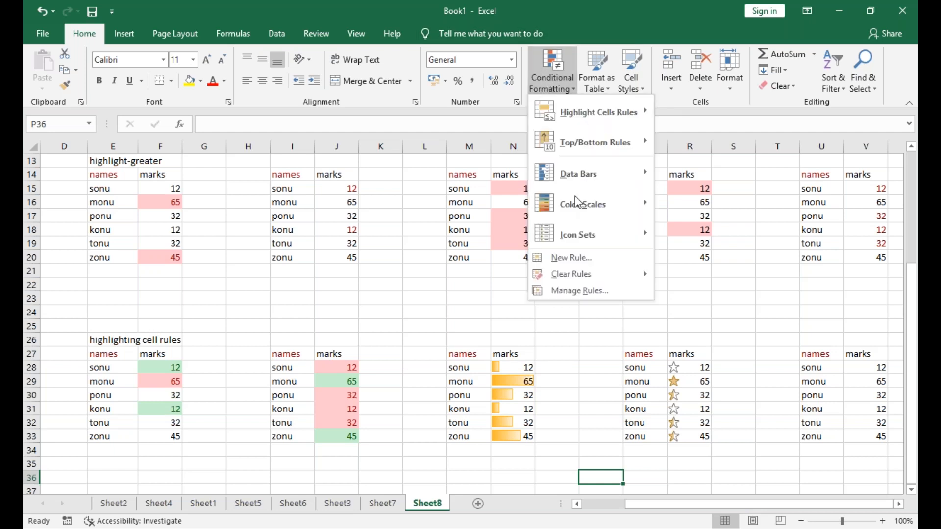
click(589, 265)
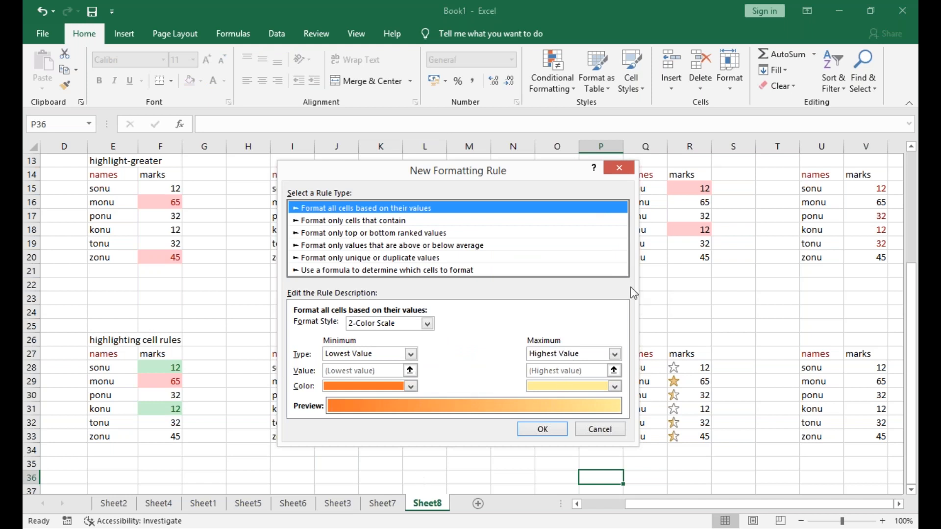
click(618, 168)
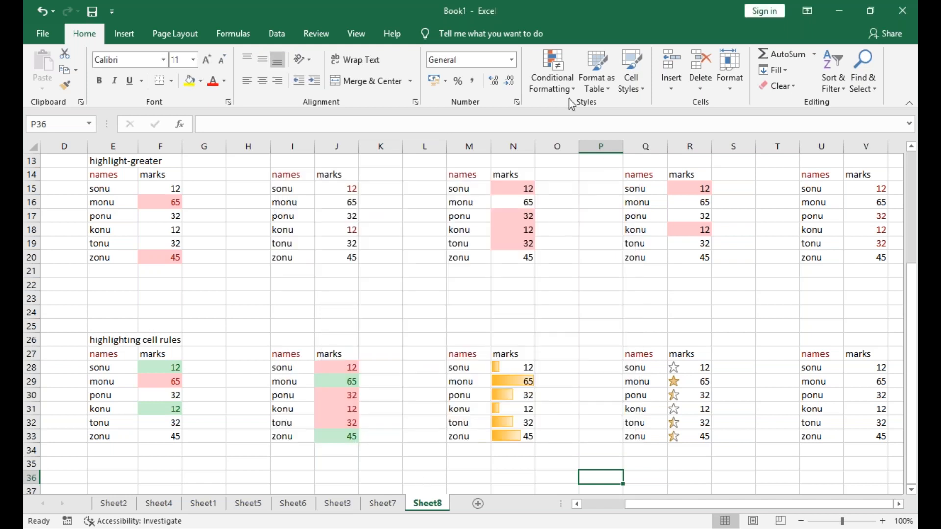
Clear the conditional formatting rules from the marks in N28:N33 only
click(557, 80)
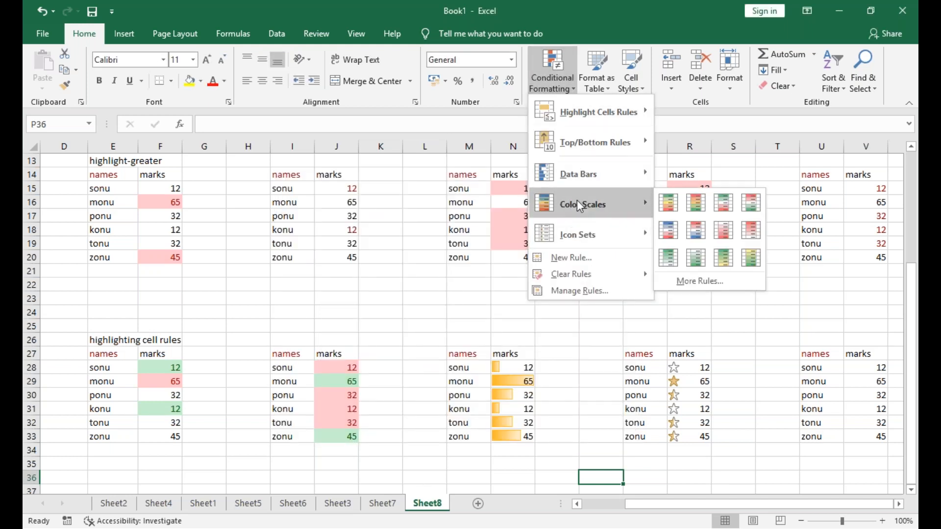
mouse_move(626, 231)
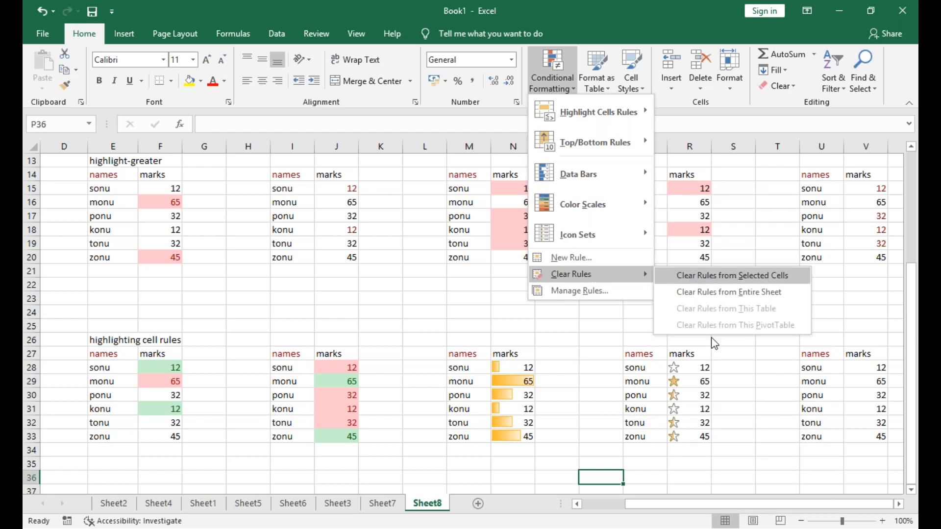
click(527, 365)
drag(527, 364, 523, 434)
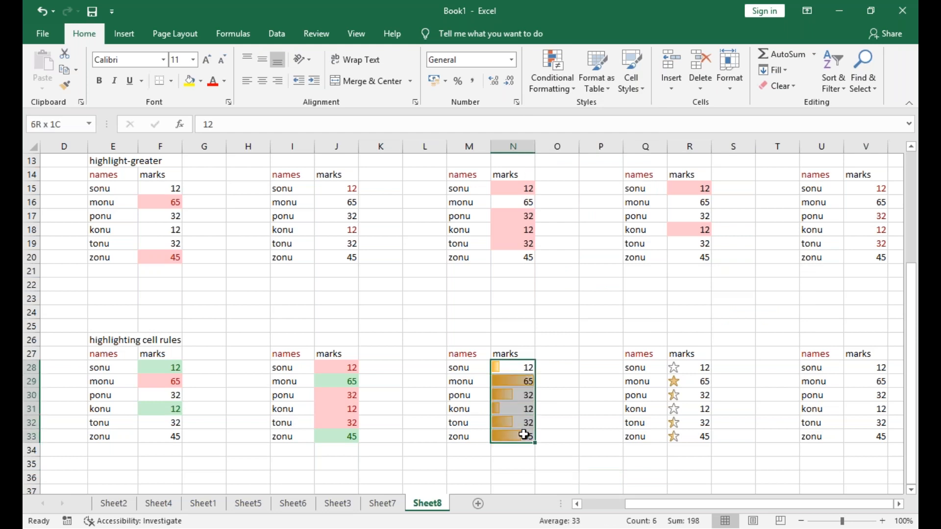
click(546, 87)
mouse_move(604, 274)
click(725, 277)
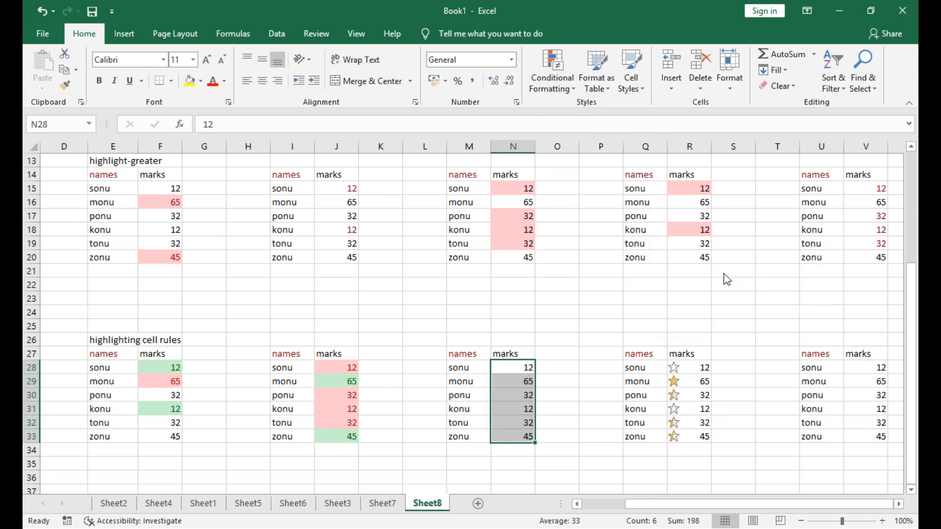
Clear the conditional formatting rules from the entire sheet, and undo that clearing
click(564, 91)
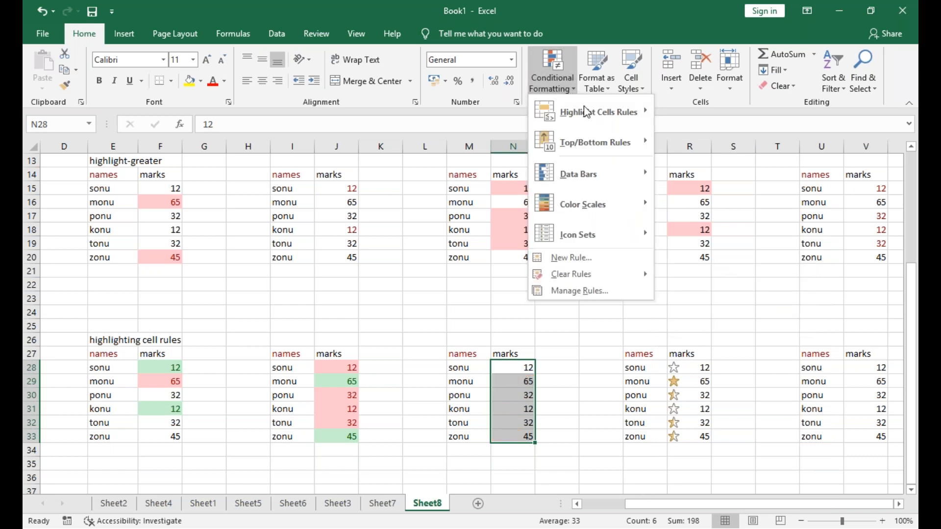
mouse_move(606, 145)
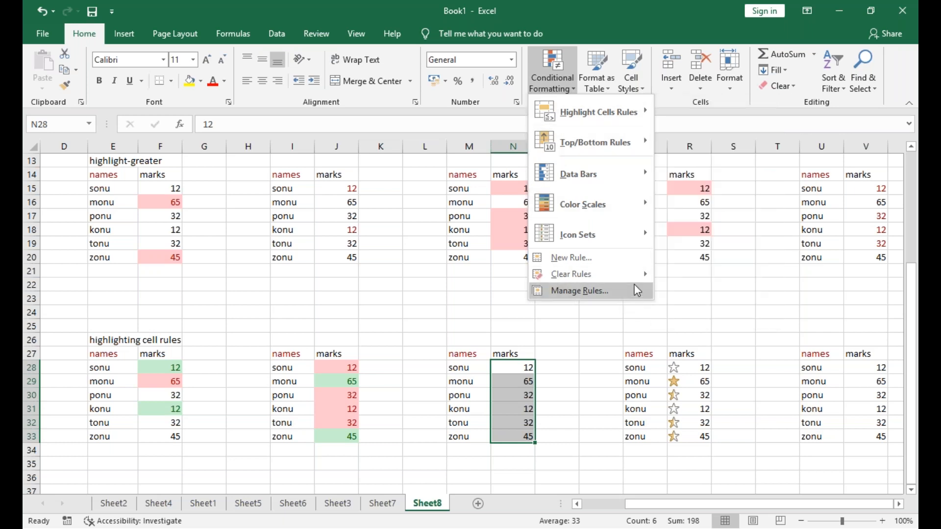
mouse_move(645, 275)
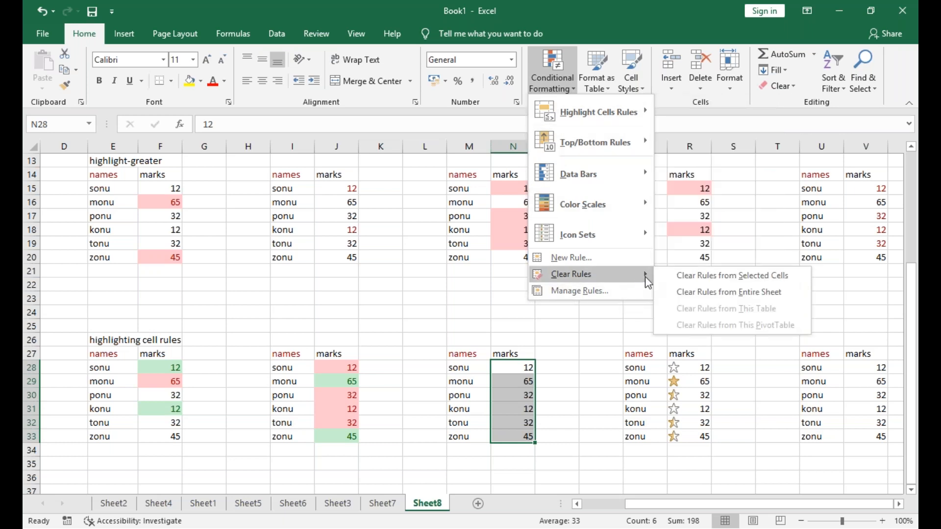
click(706, 295)
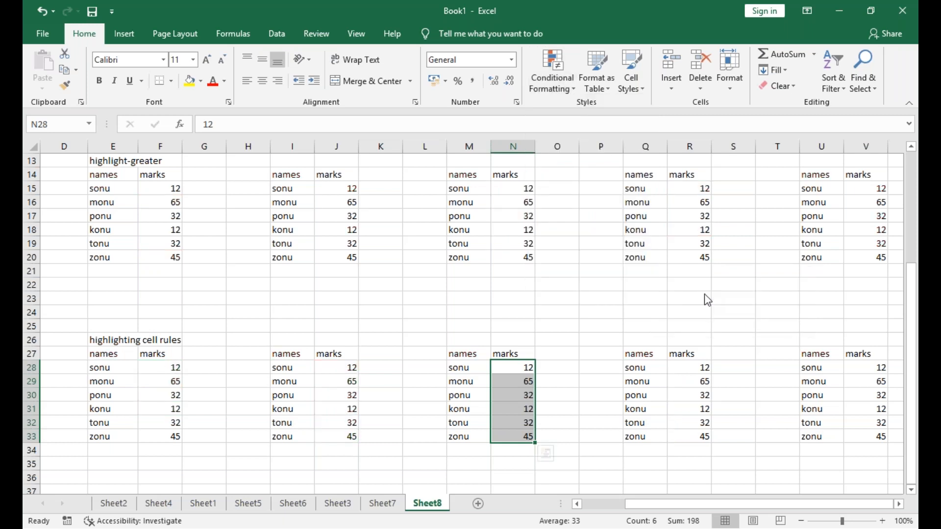
key(ctrl+z)
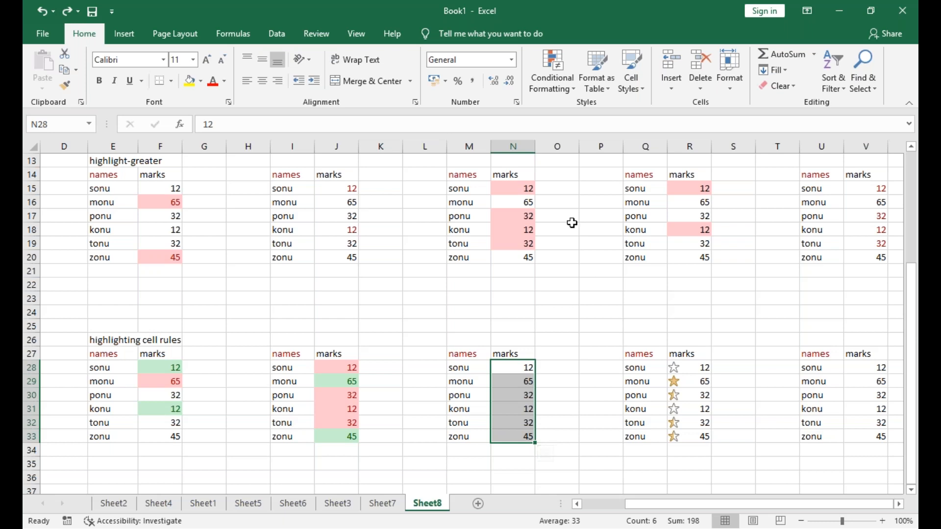
key(alt+Tab)
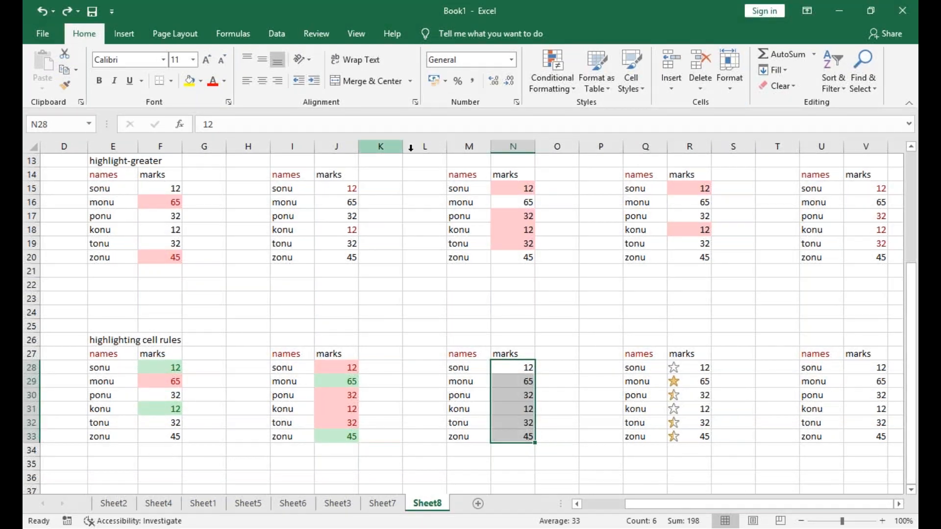
click(464, 226)
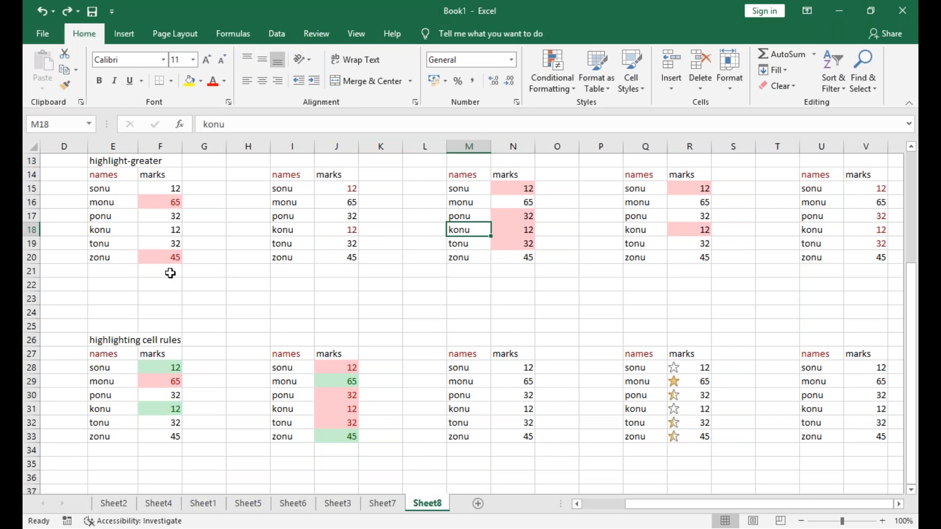
click(330, 240)
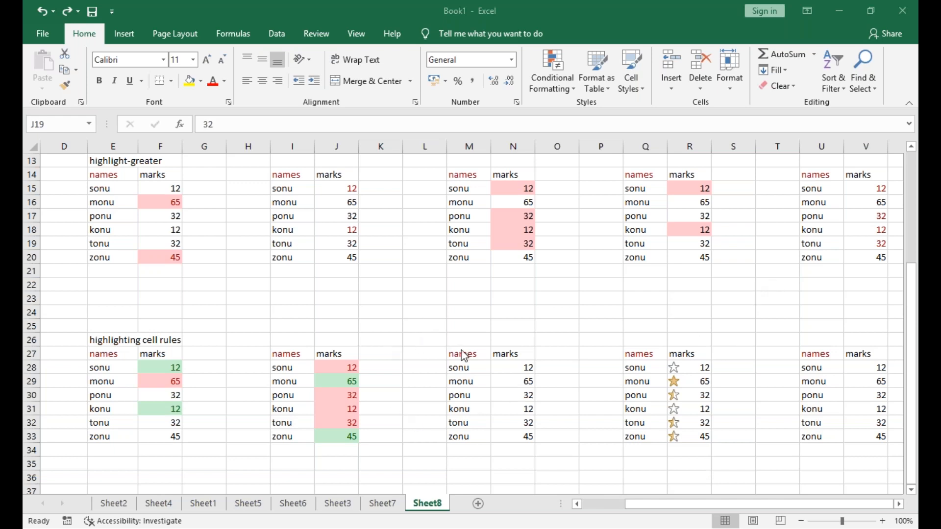
click(498, 367)
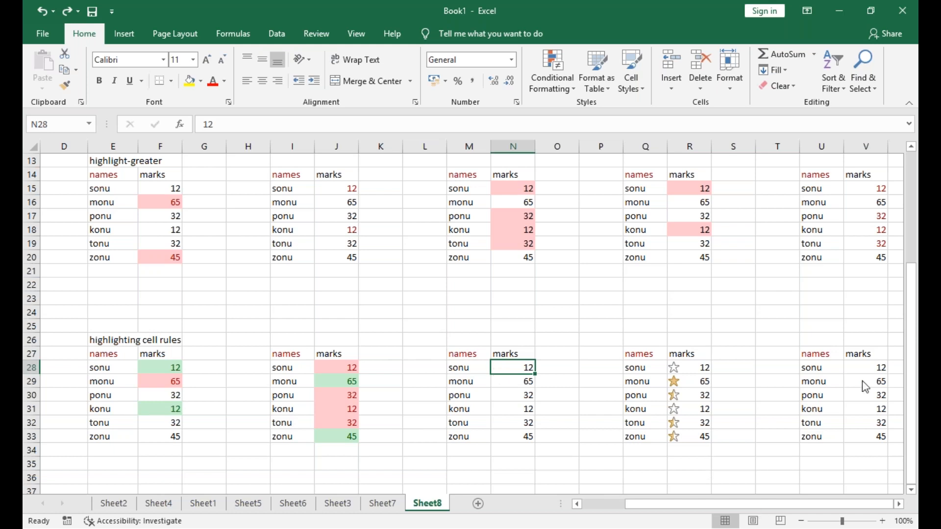
click(826, 231)
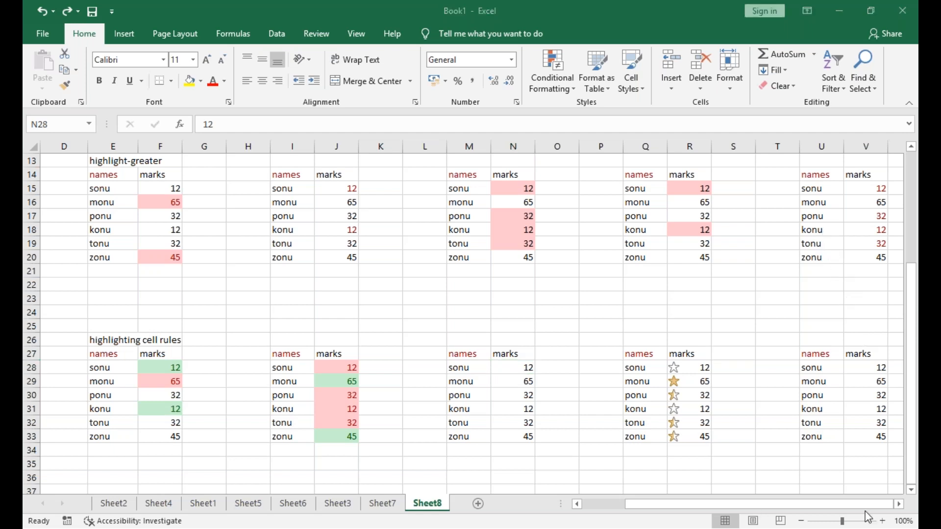
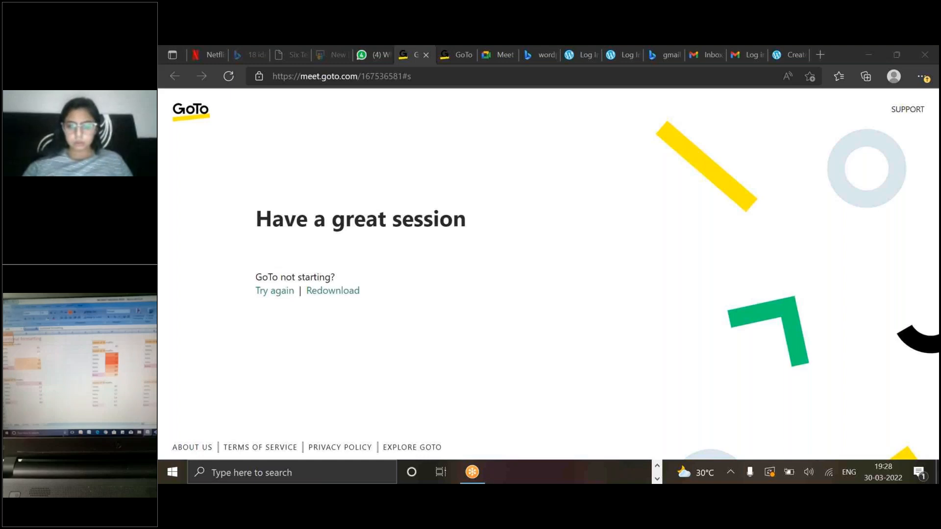
Switch from the browser to the Book1 workbook in Microsoft Excel
click(657, 466)
mouse_move(592, 476)
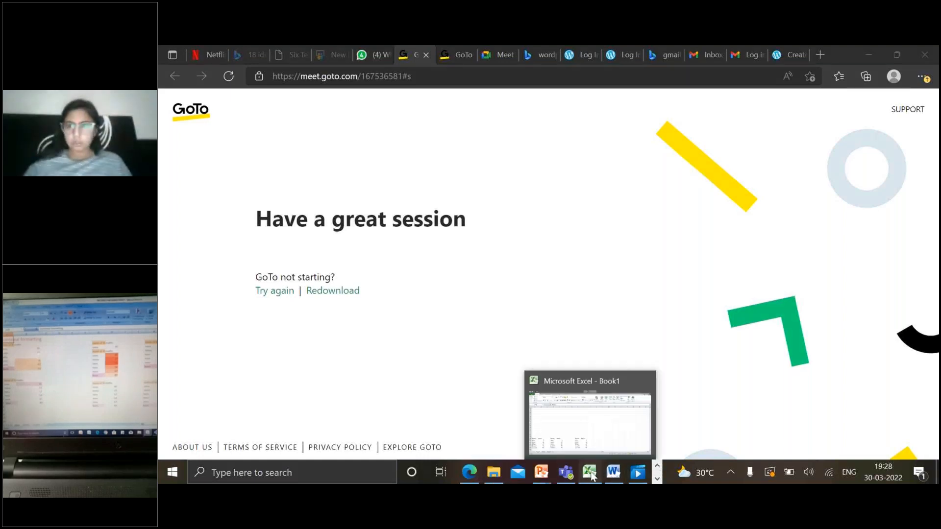
click(593, 476)
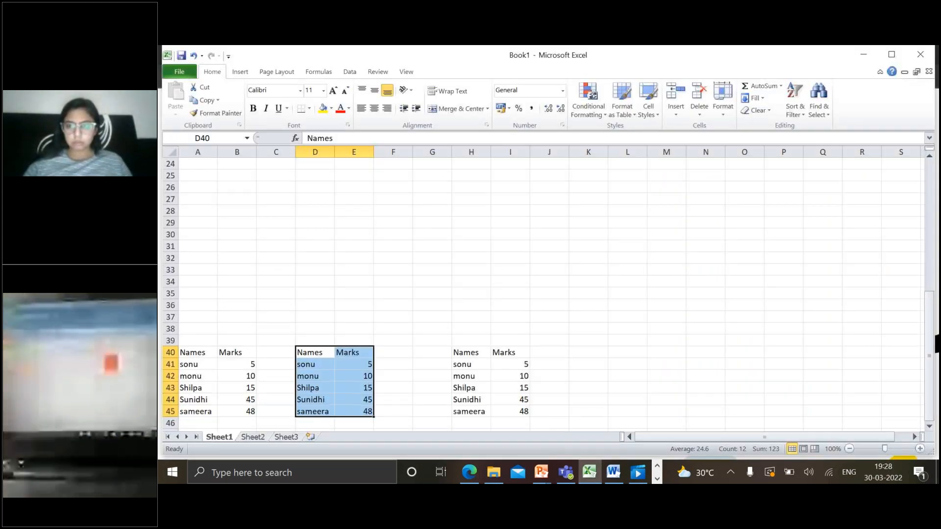
click(549, 258)
Apply a Top 3 items rule with Light Red Fill with Dark Red Text to the Names and Marks table in D40:E45
drag(314, 352, 357, 412)
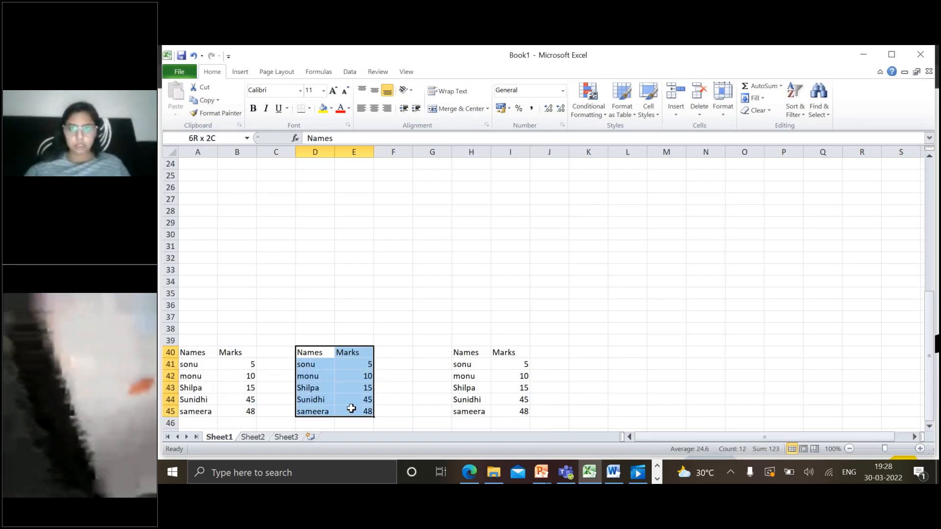
click(587, 109)
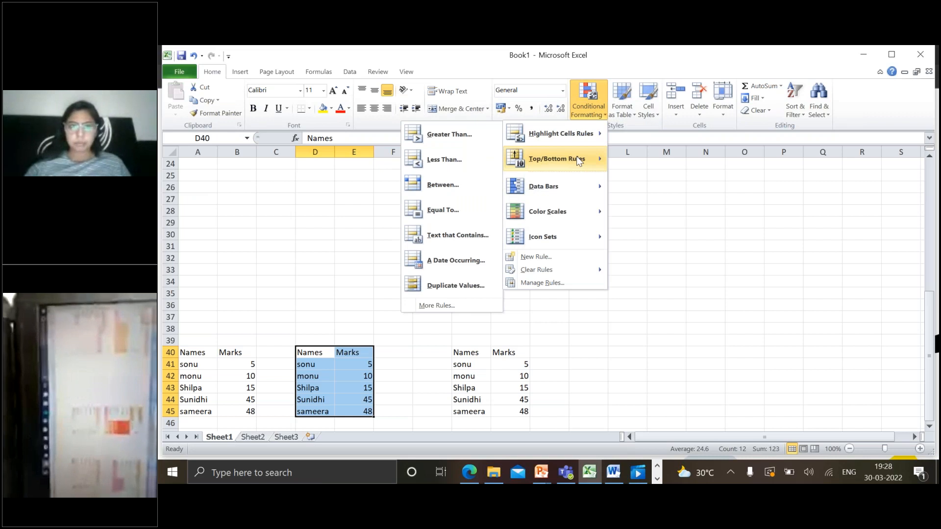
mouse_move(577, 156)
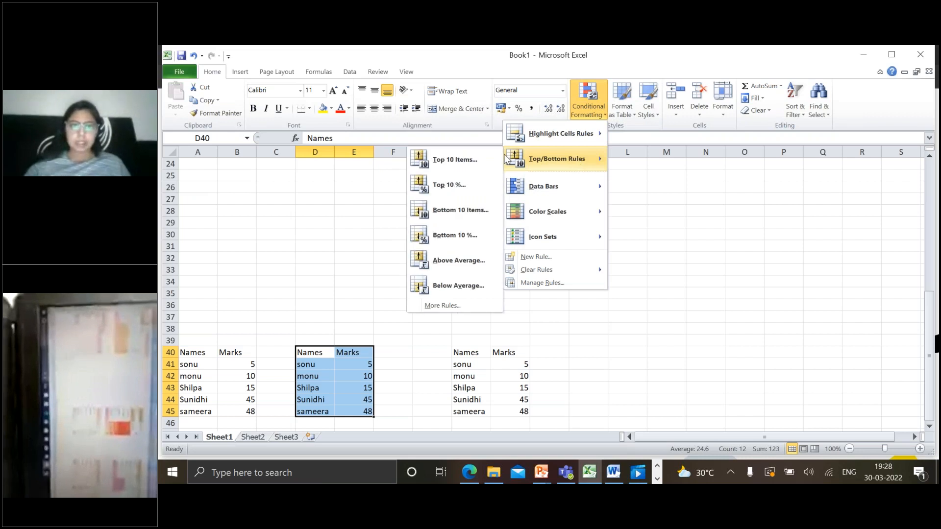
click(476, 156)
click(307, 260)
click(307, 260)
click(306, 261)
click(307, 260)
click(306, 260)
click(307, 261)
click(307, 260)
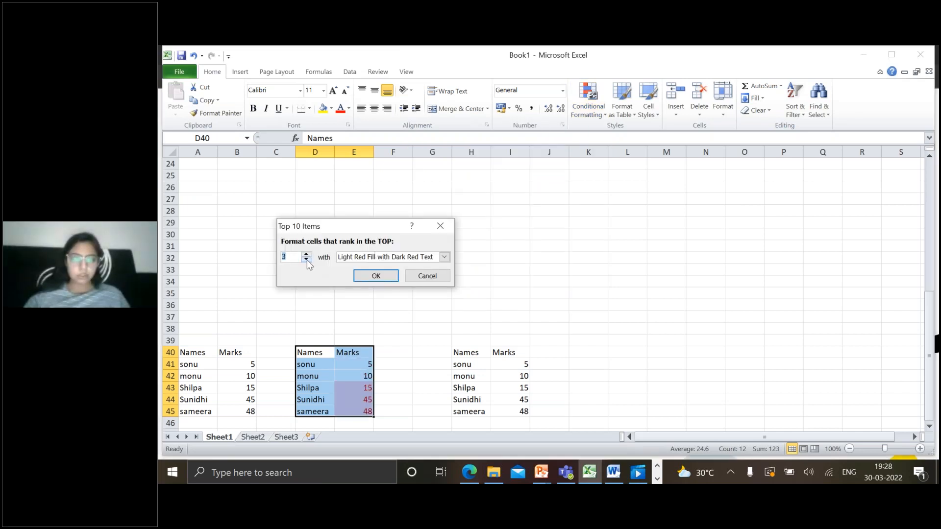
click(363, 275)
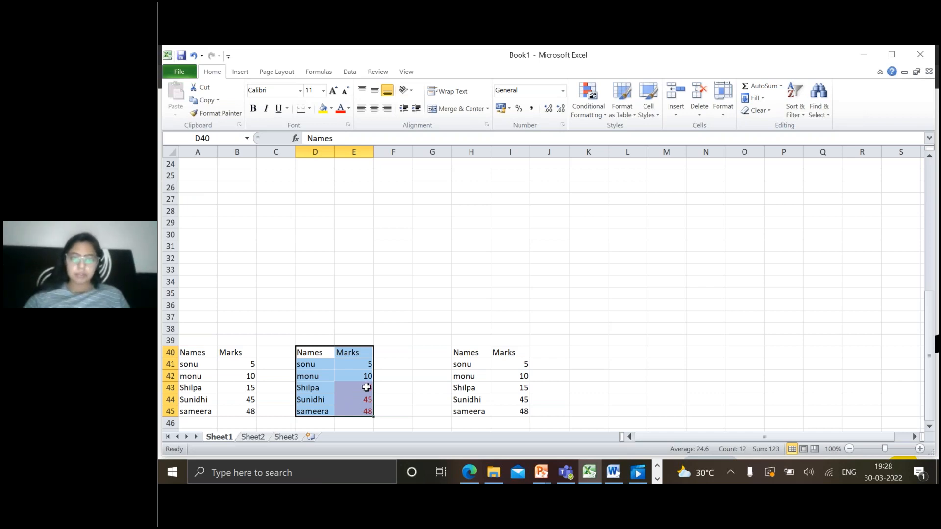
Apply green solid-fill data bars to the Names and Marks table in D40:E45
click(598, 107)
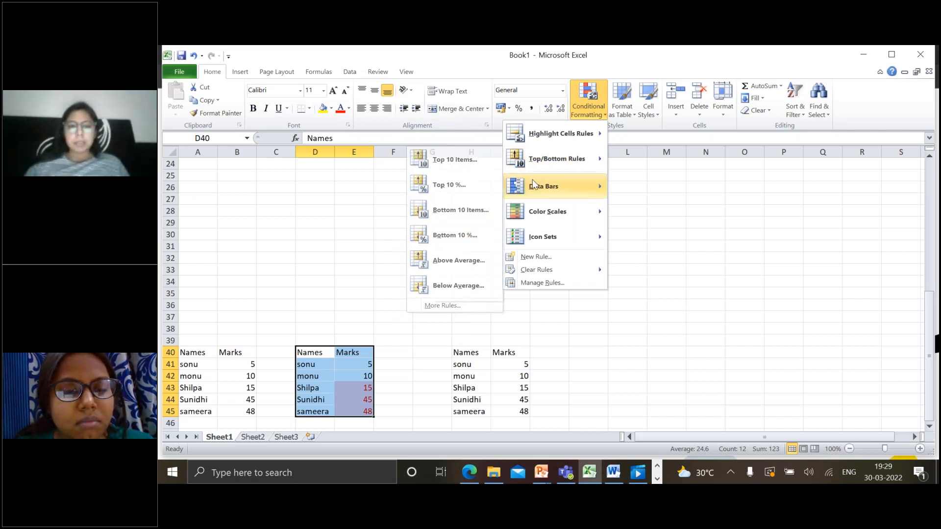
mouse_move(508, 192)
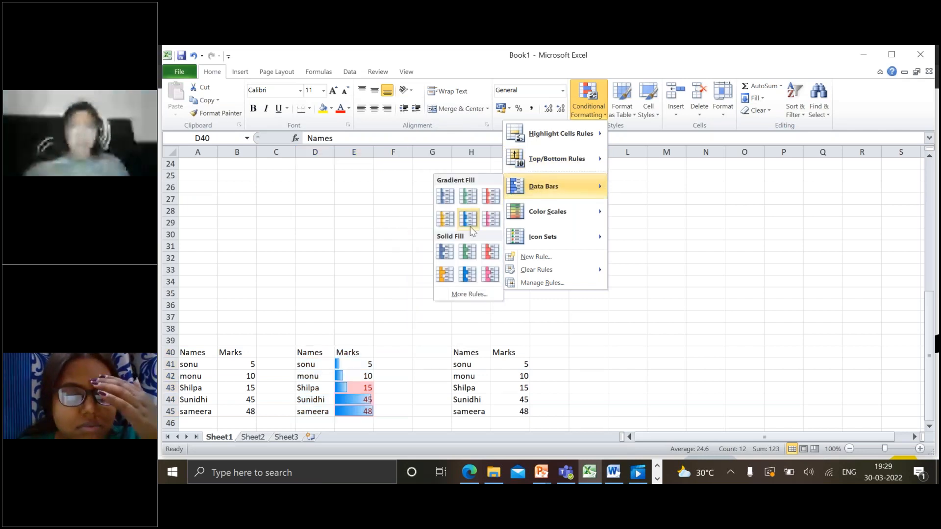
click(468, 252)
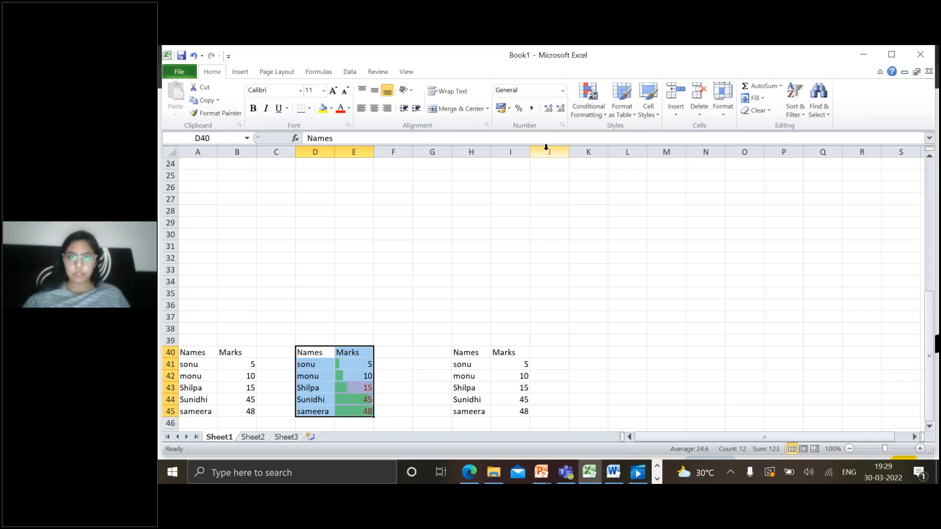
Apply the 3 Stars icon set to the Names and Marks table in D40:E45
click(587, 113)
mouse_move(561, 193)
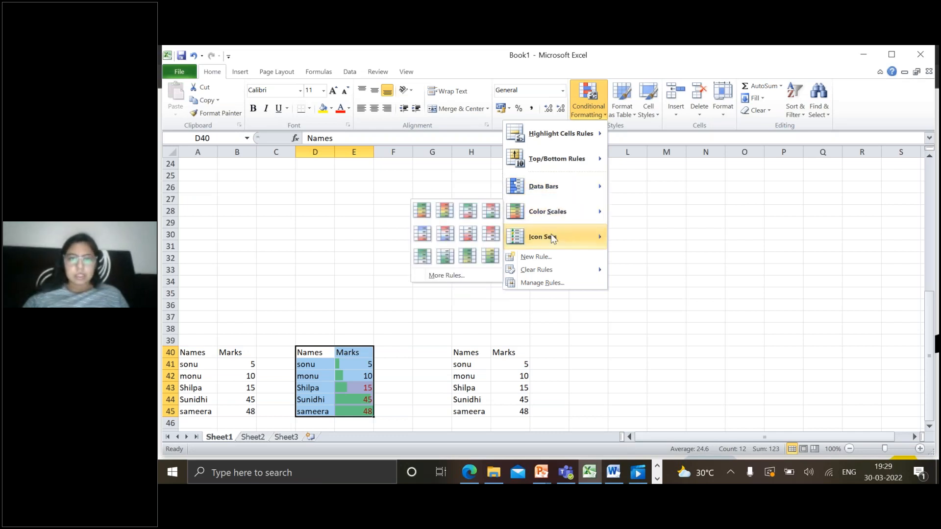
mouse_move(551, 234)
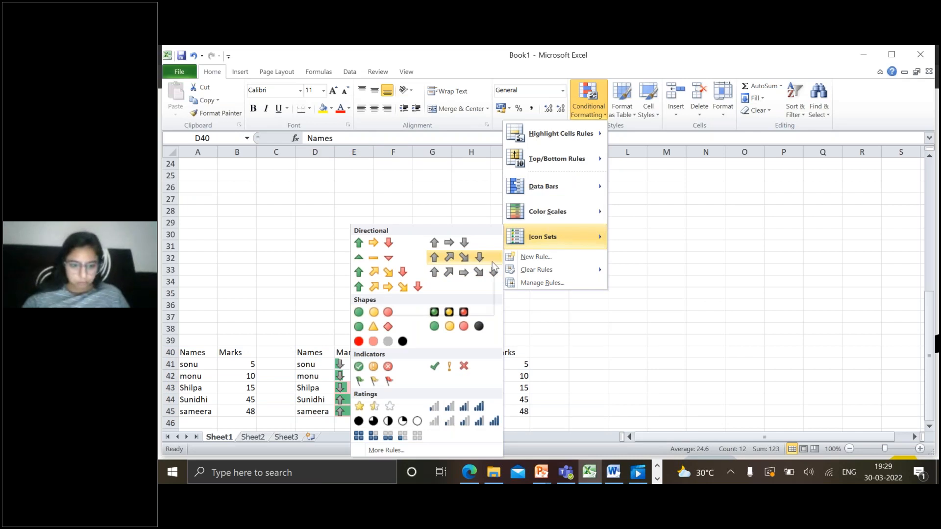
click(372, 406)
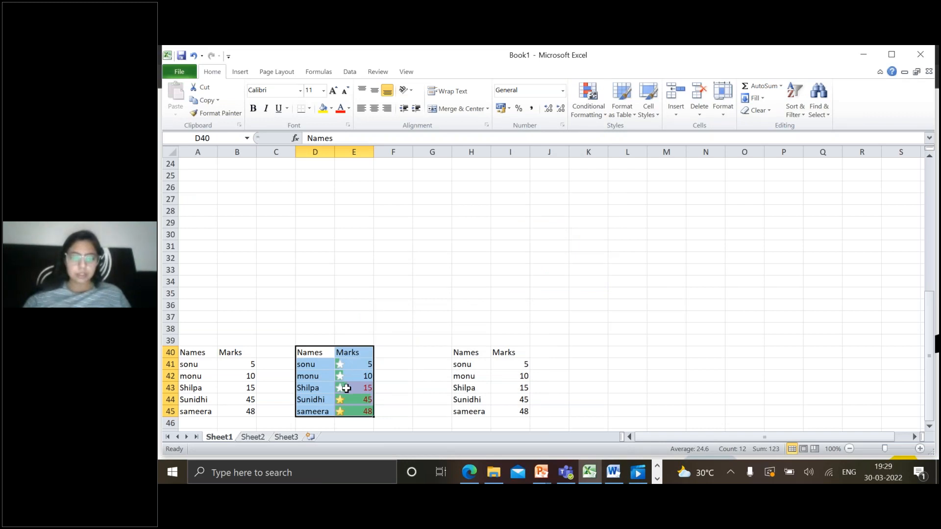
Apply a Greater Than 26.5 highlight rule with Light Red Fill with Dark Red Text to D40:E45
click(599, 117)
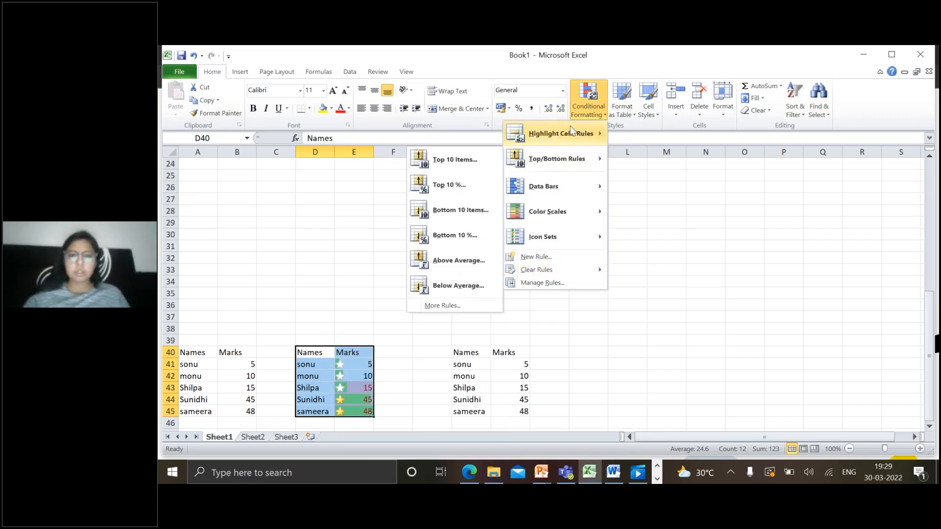
mouse_move(570, 125)
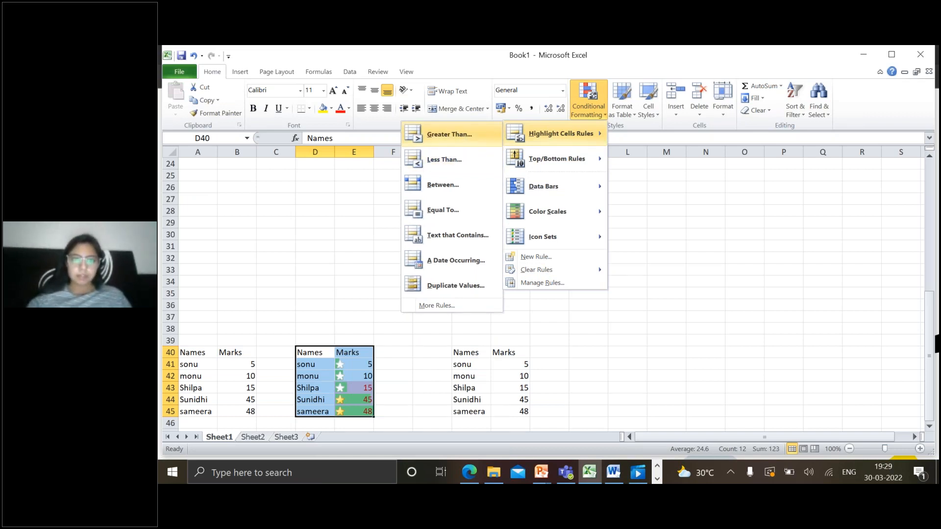
key(Return)
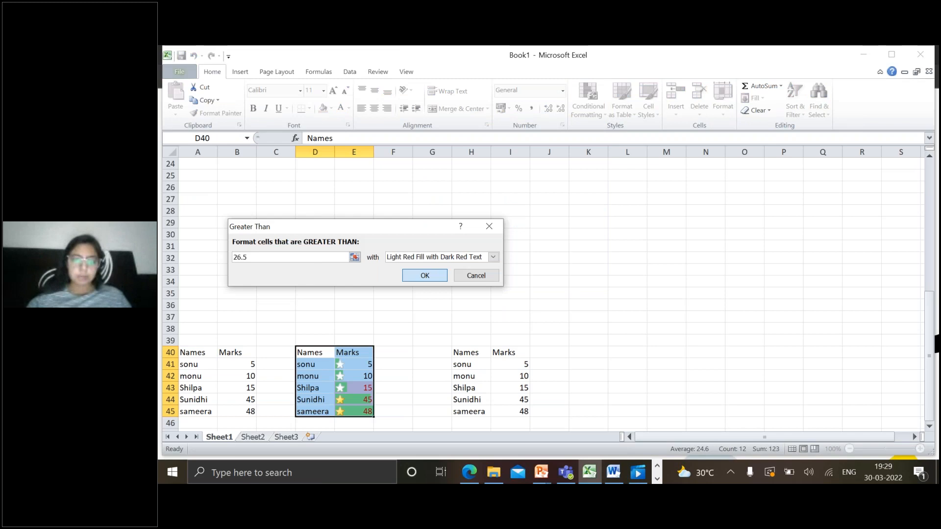
key(Return)
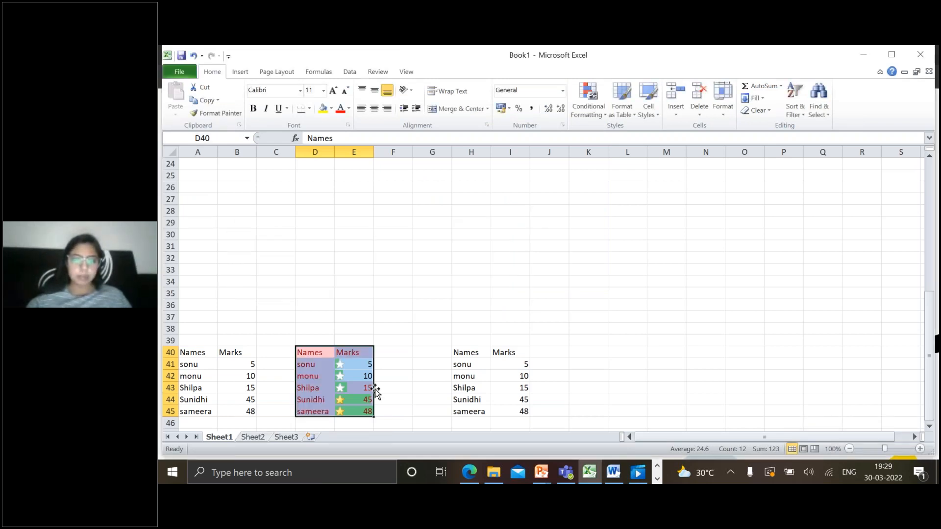
click(439, 249)
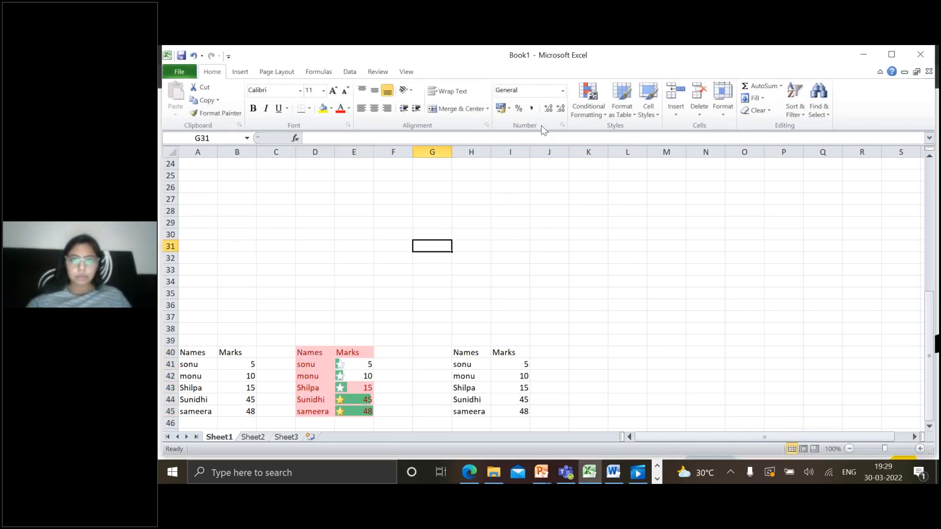
click(587, 107)
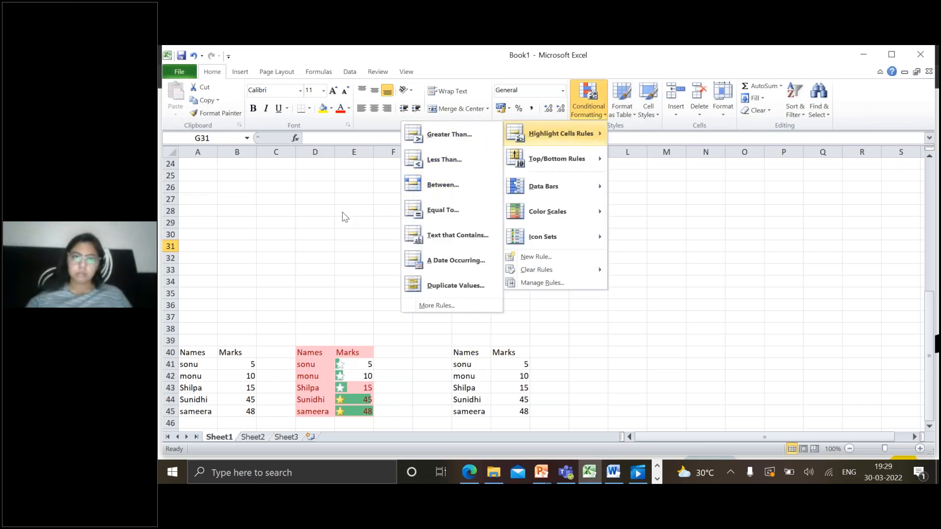
click(791, 175)
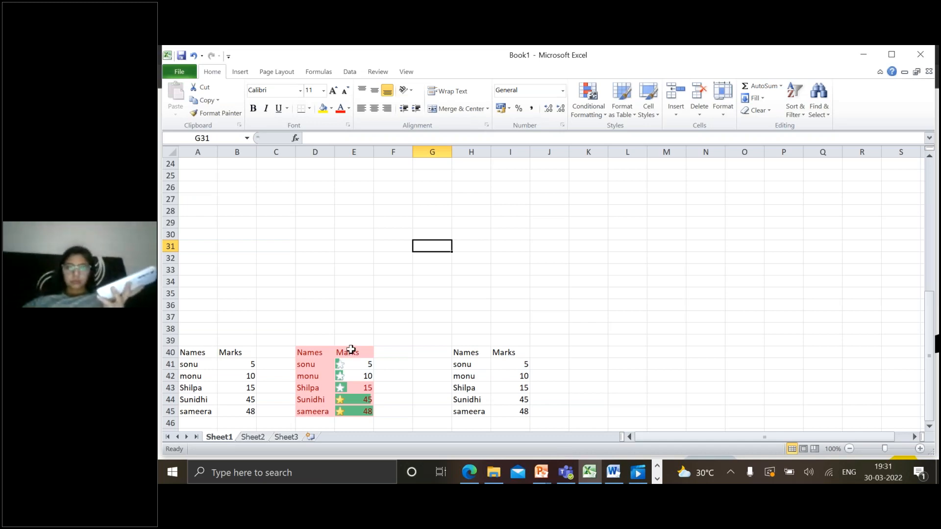
Undo all conditional formatting applied to D40:E45, and undo the pasted Names and Marks table in H40:I45
click(194, 55)
click(194, 55)
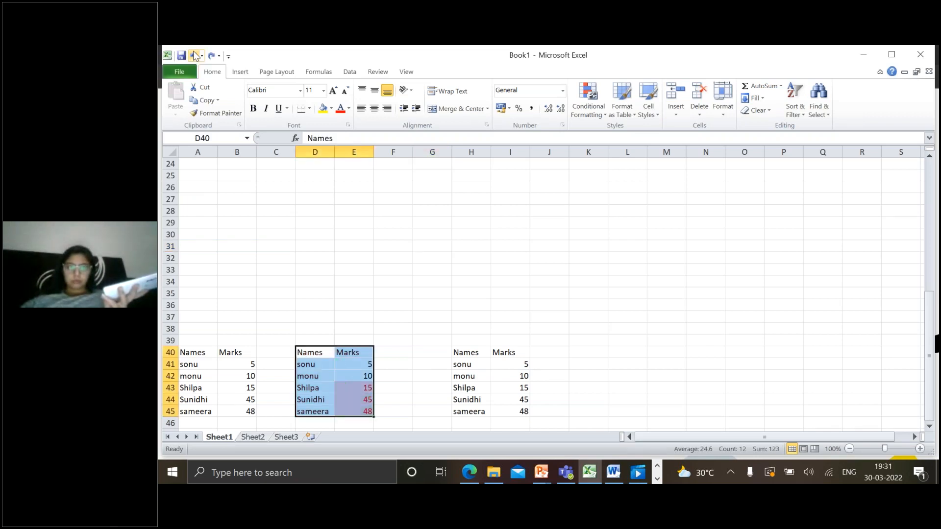
click(195, 55)
click(195, 56)
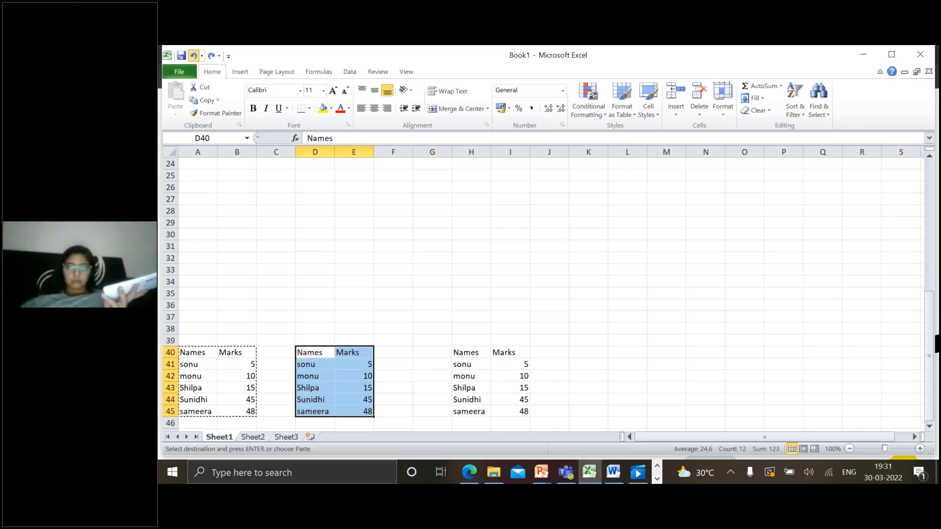
click(195, 56)
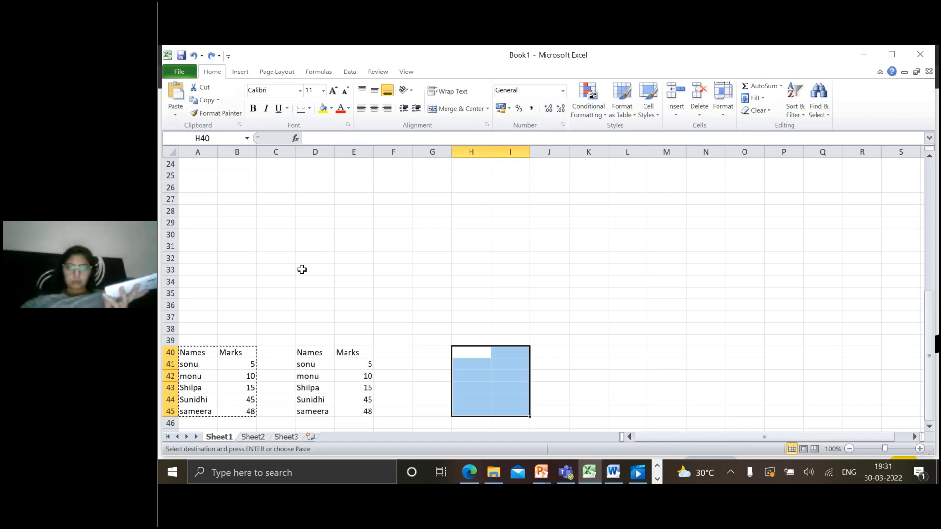
Copy the Names and Marks table from D40:E45 to H40:I45
drag(309, 353, 357, 410)
key(ctrl+c)
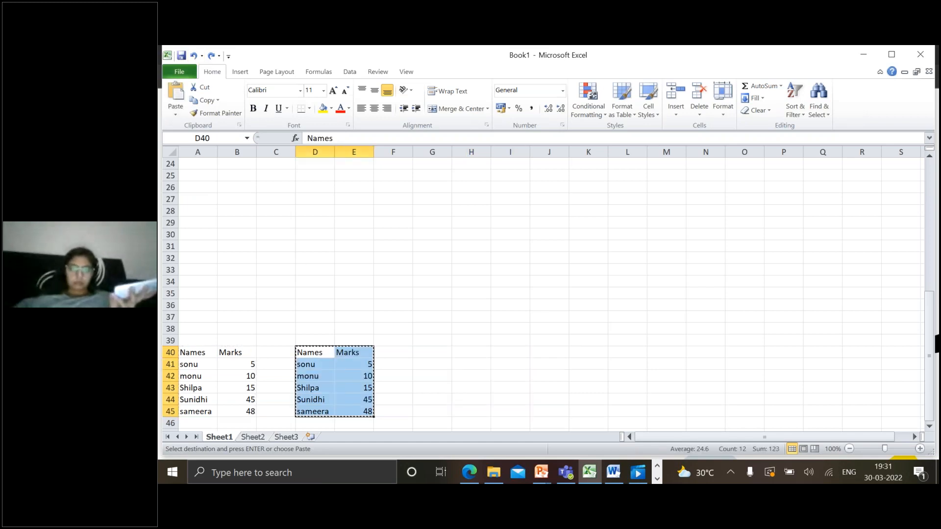
key(Right)
key(Right)
key(Right)
key(Right)
key(ctrl+v)
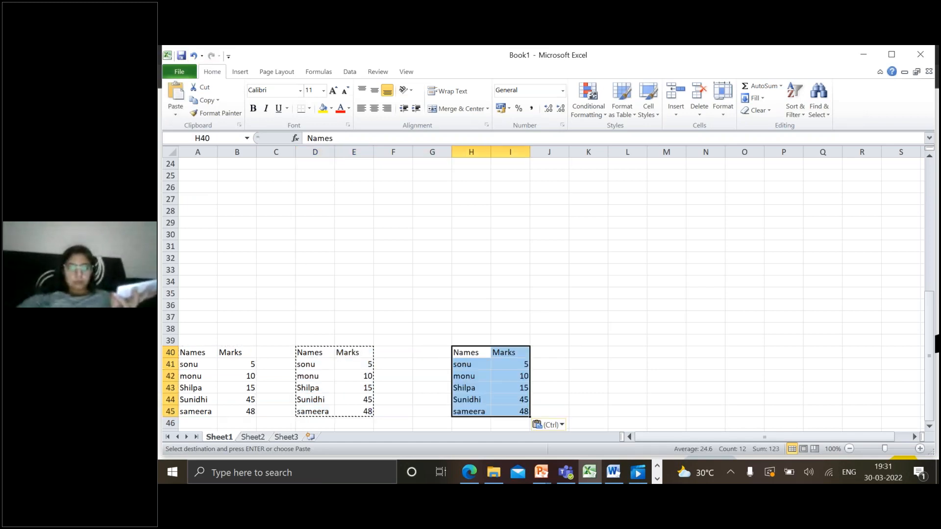
Apply a Top 3 items rule with Green Fill with Dark Green Text to the table in H40:I45
click(593, 116)
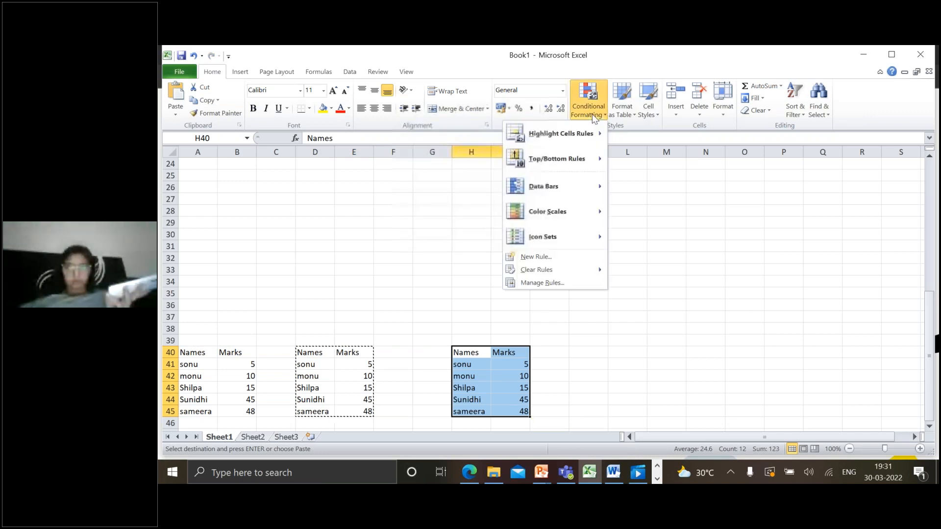
mouse_move(578, 159)
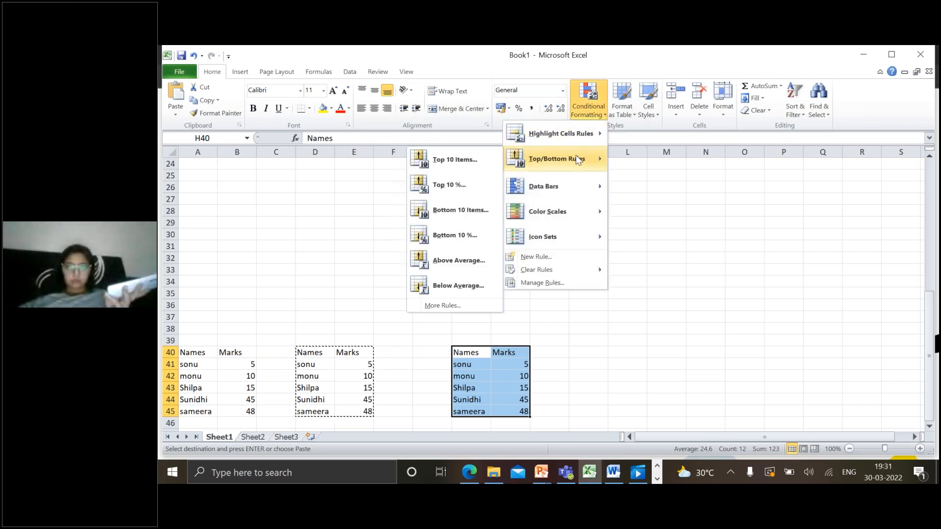
click(481, 162)
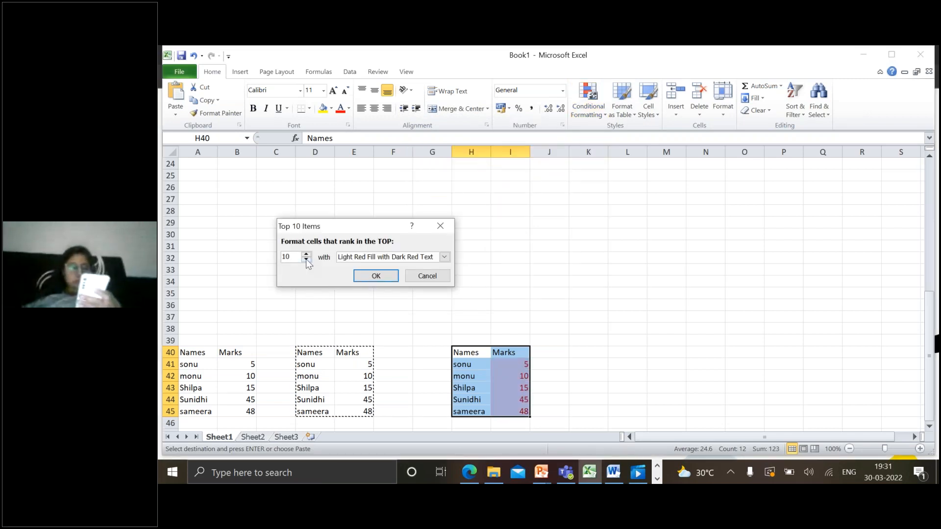
click(306, 261)
click(306, 260)
click(307, 261)
click(306, 260)
click(306, 260)
click(306, 260)
click(306, 260)
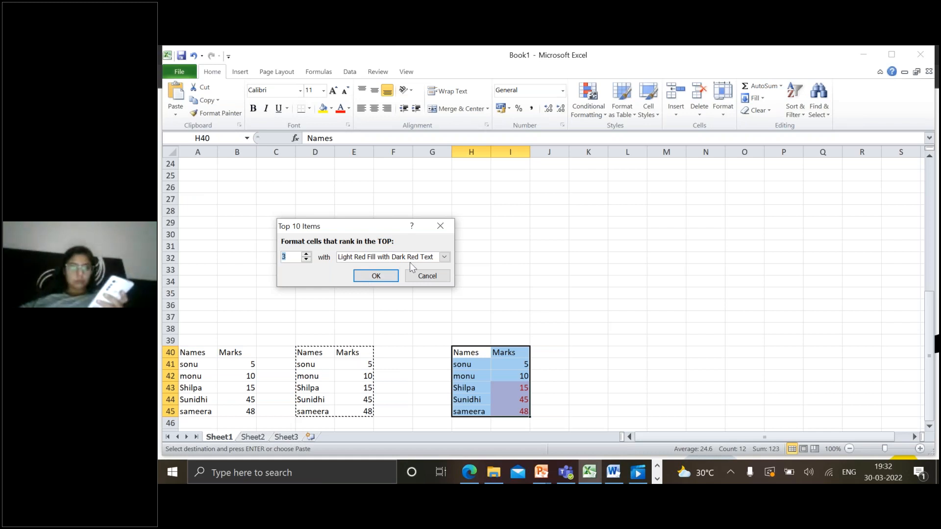
click(444, 258)
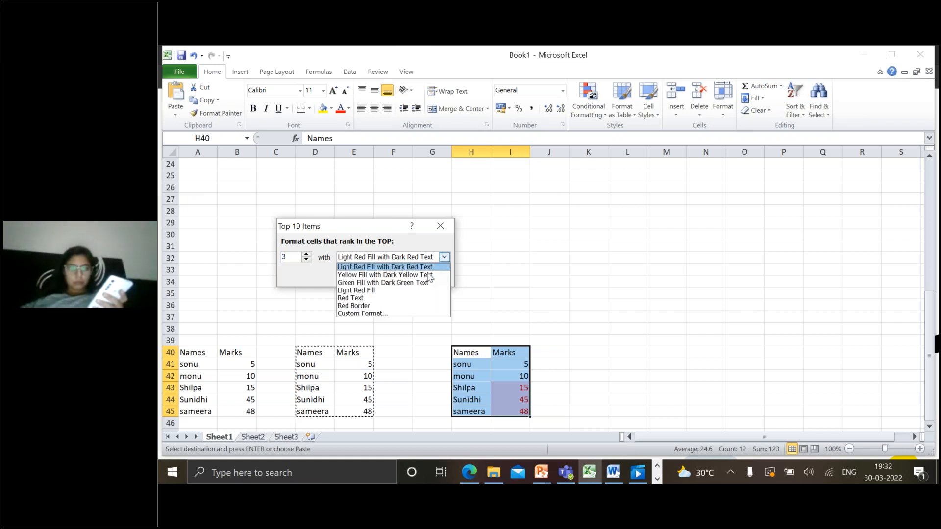
click(425, 284)
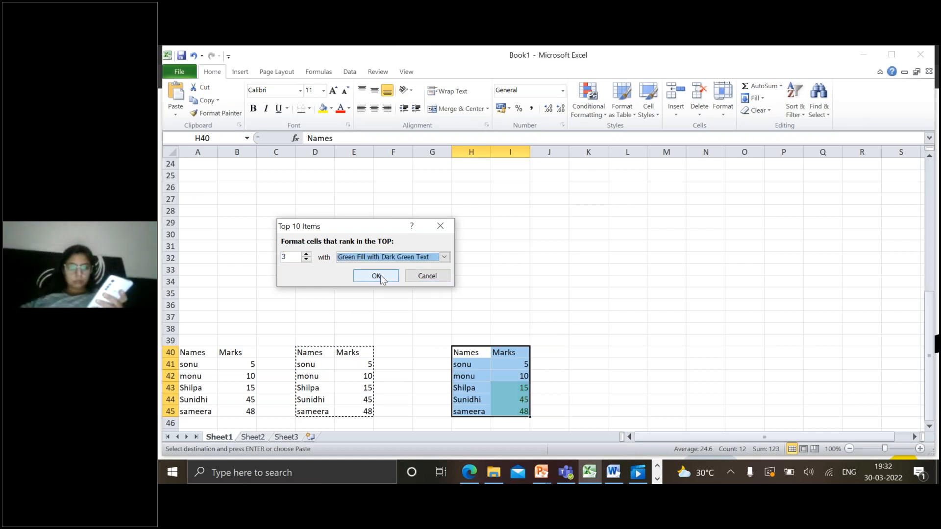
click(381, 277)
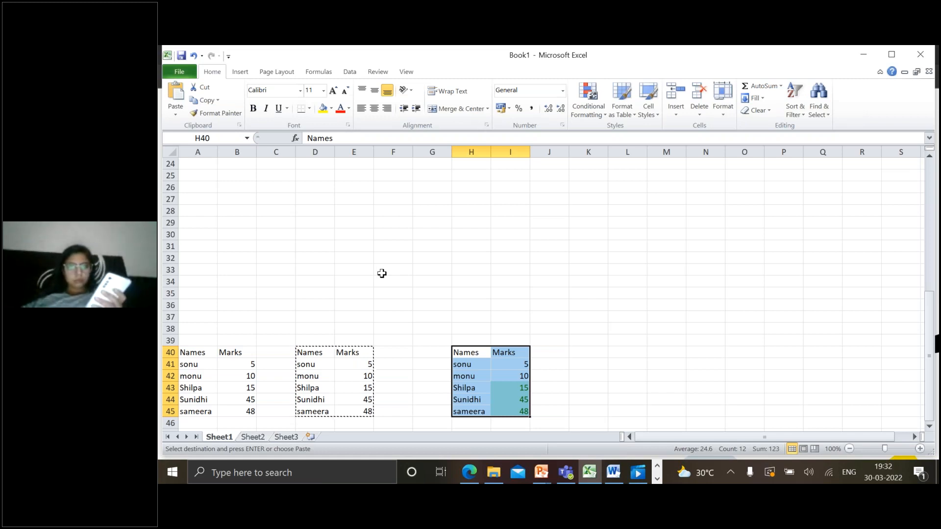
click(382, 274)
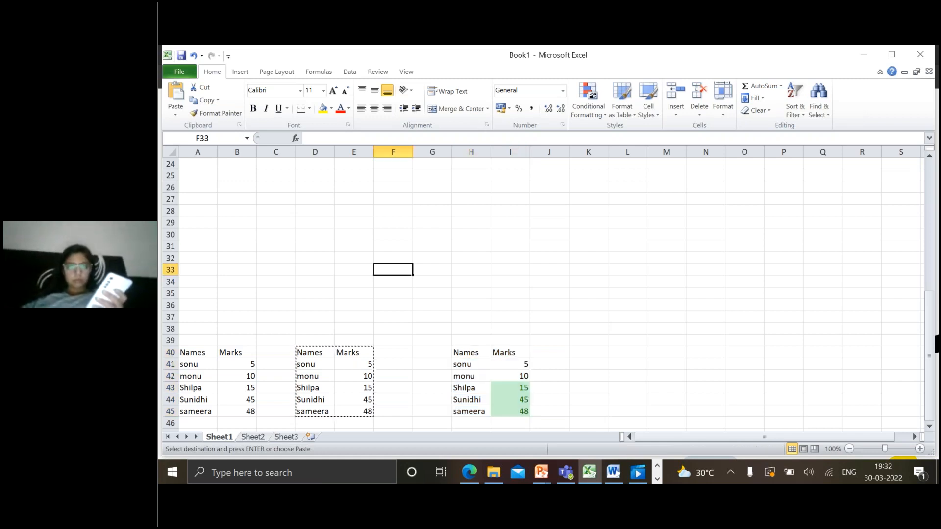
Undo the Top 3 items rule on the table in H40:I45
click(194, 56)
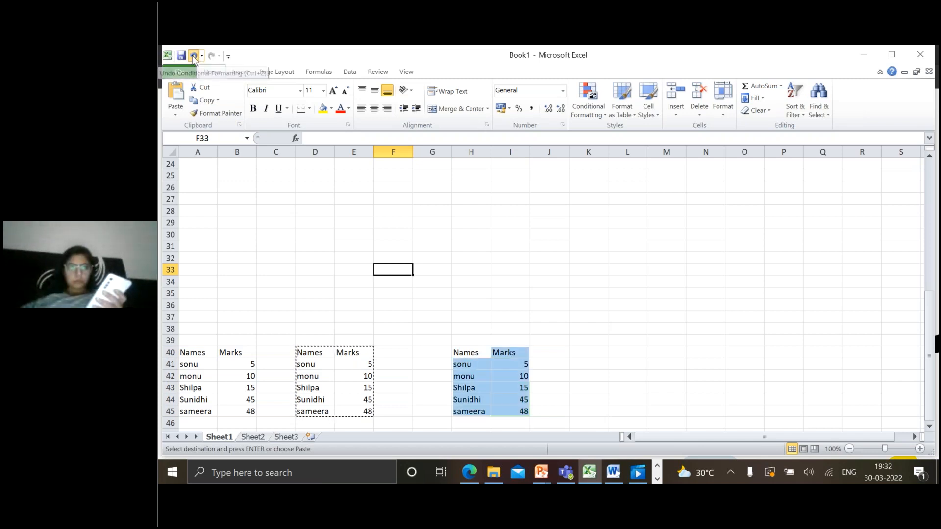
click(238, 235)
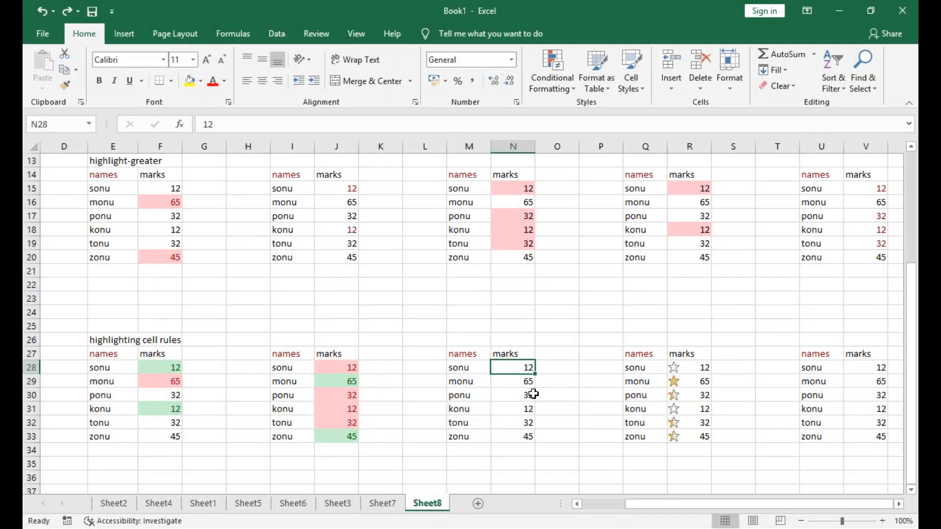
click(551, 84)
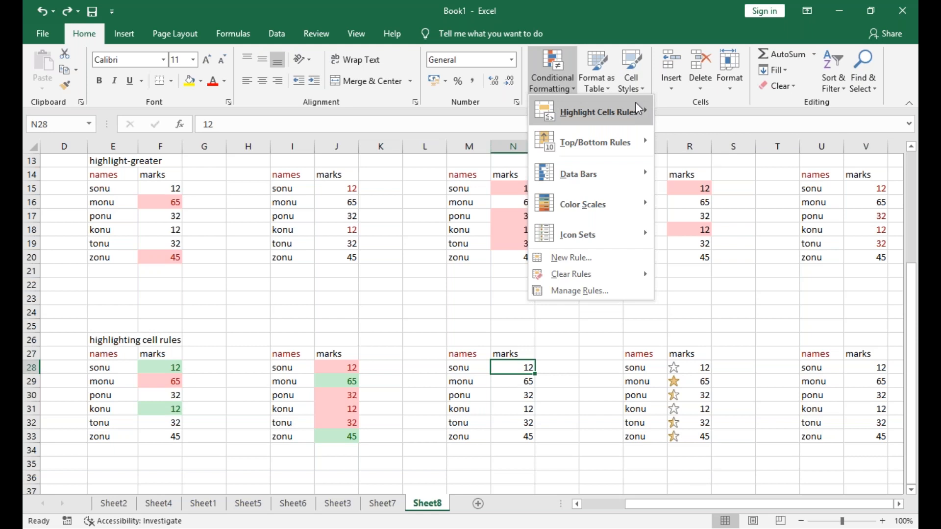
mouse_move(634, 102)
key(Escape)
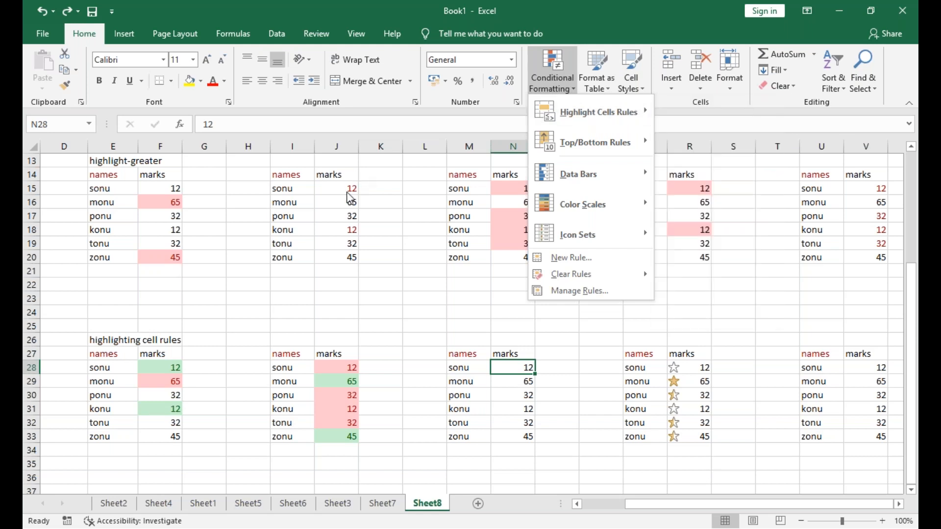
key(Escape)
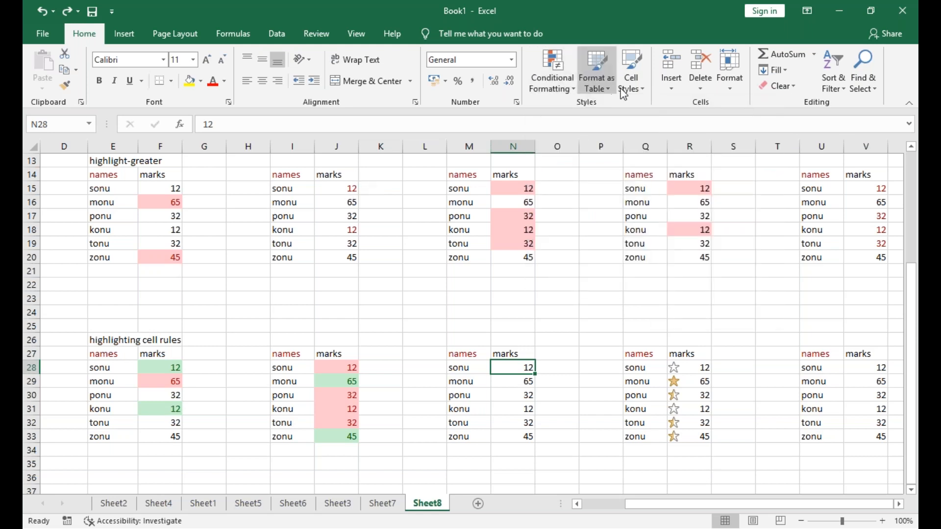
click(124, 34)
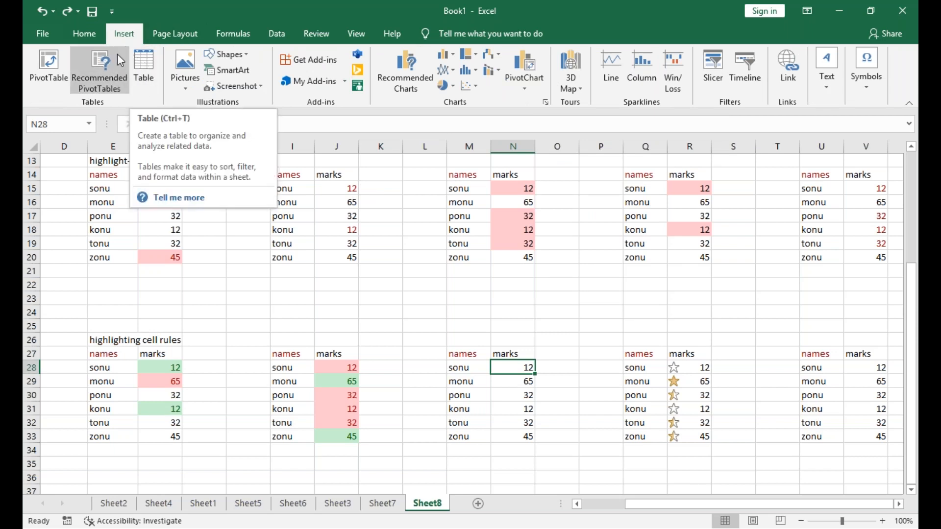
click(84, 34)
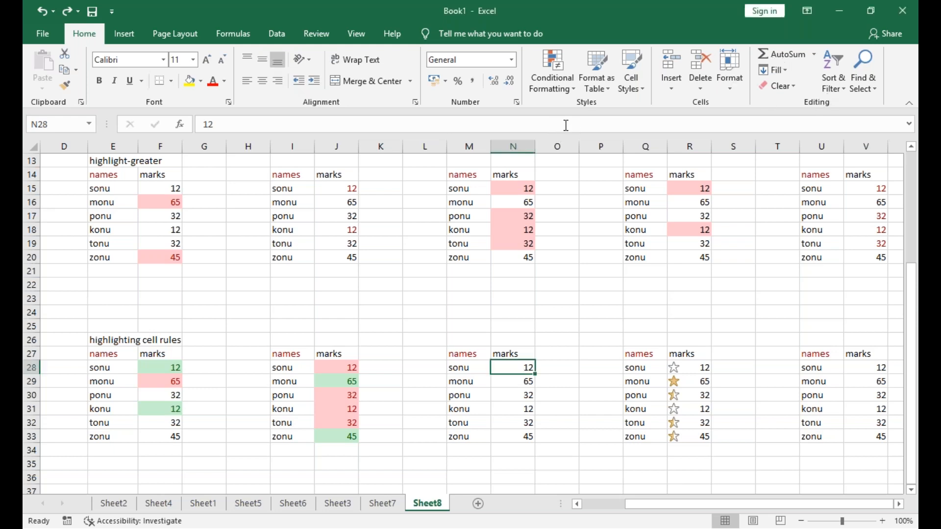
click(607, 229)
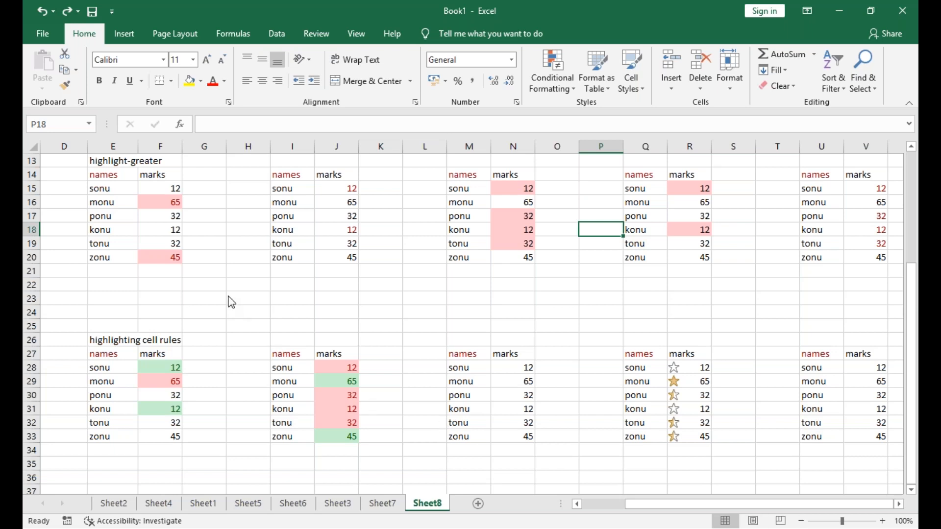
click(184, 29)
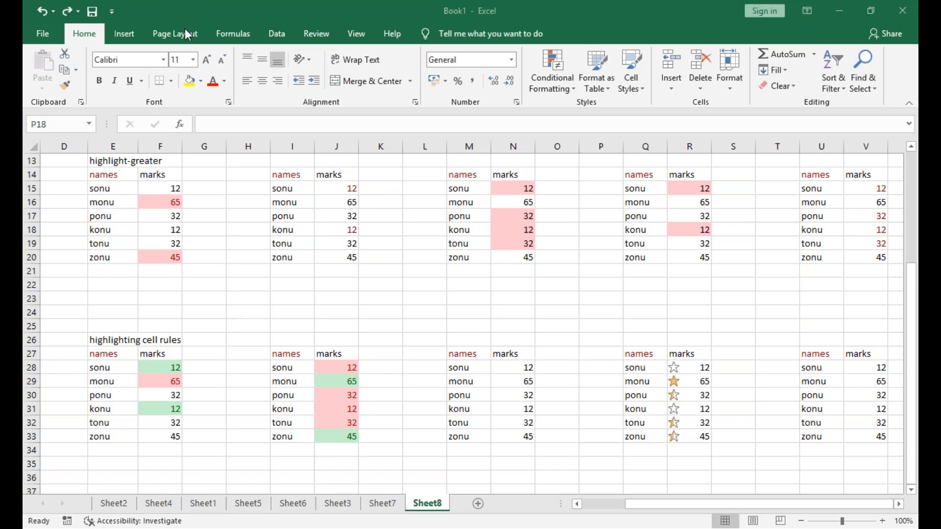
Insert a cell at E29 in the highlighting cell rules table with the Shift cells down option
click(74, 382)
click(93, 378)
click(679, 85)
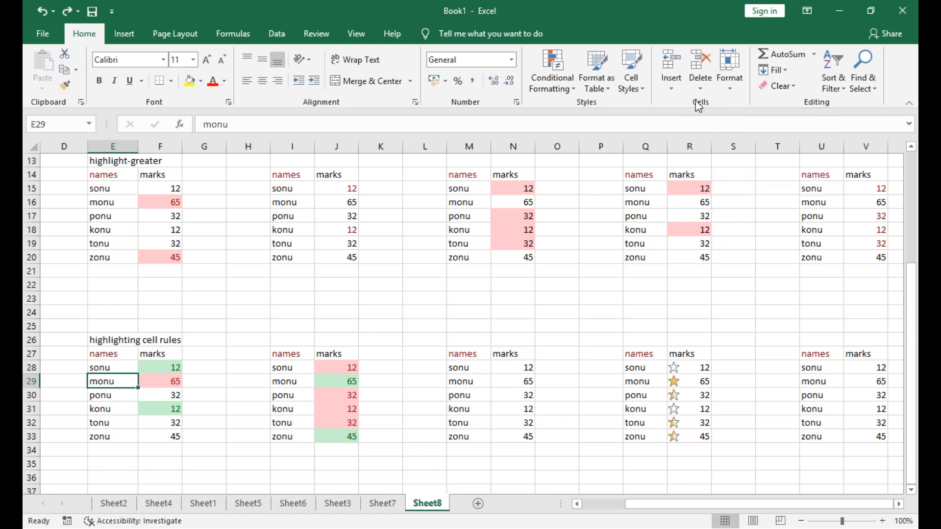
click(672, 88)
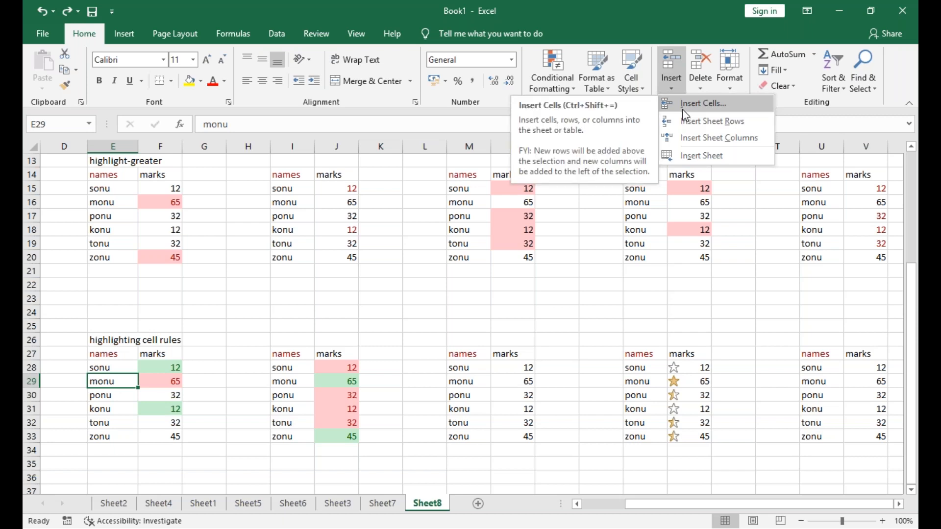
click(683, 109)
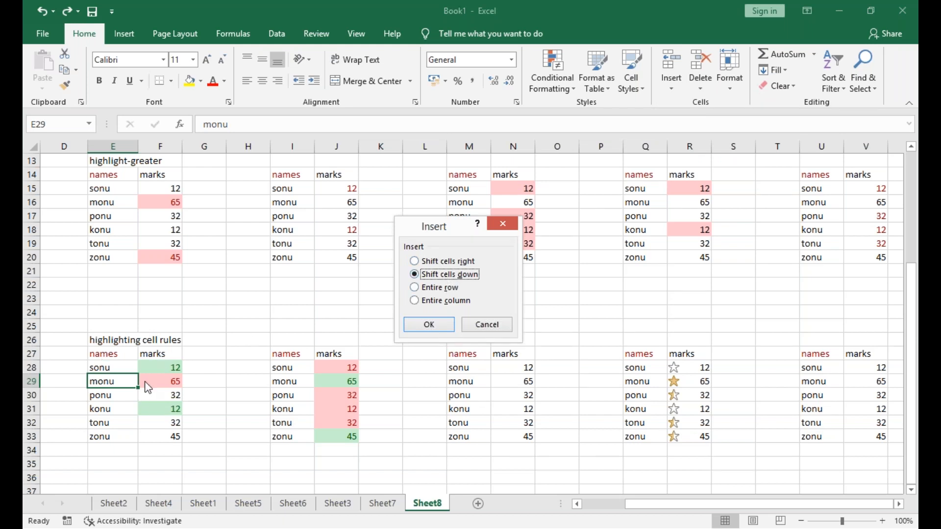
click(428, 325)
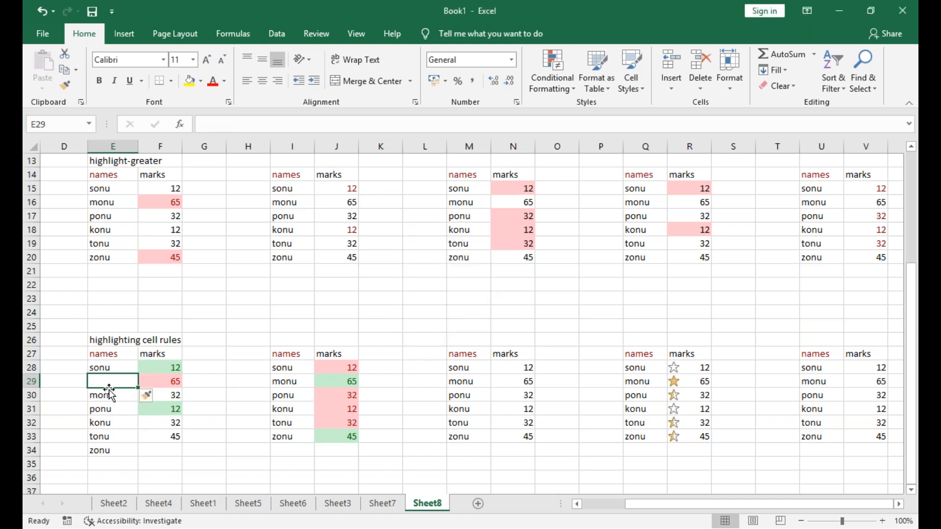
Insert a sheet row above row 29 and a sheet column before column E
click(668, 84)
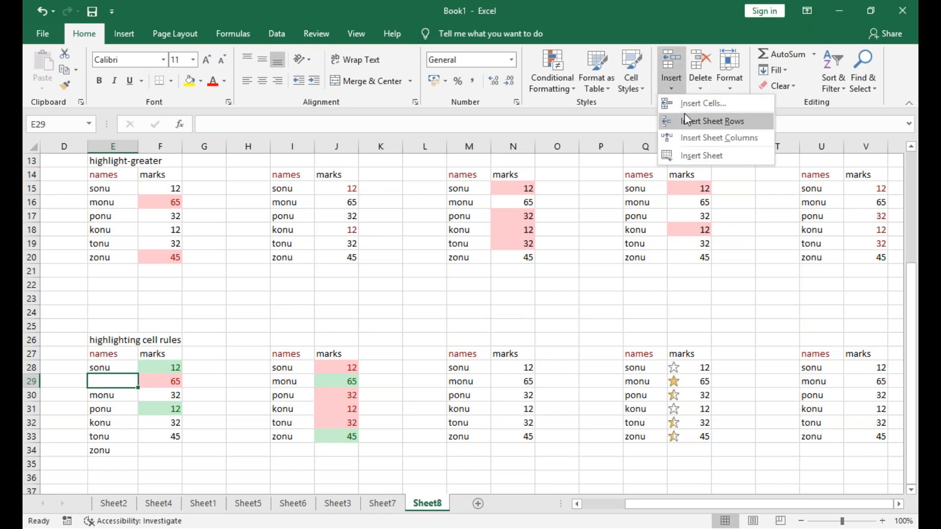
click(688, 120)
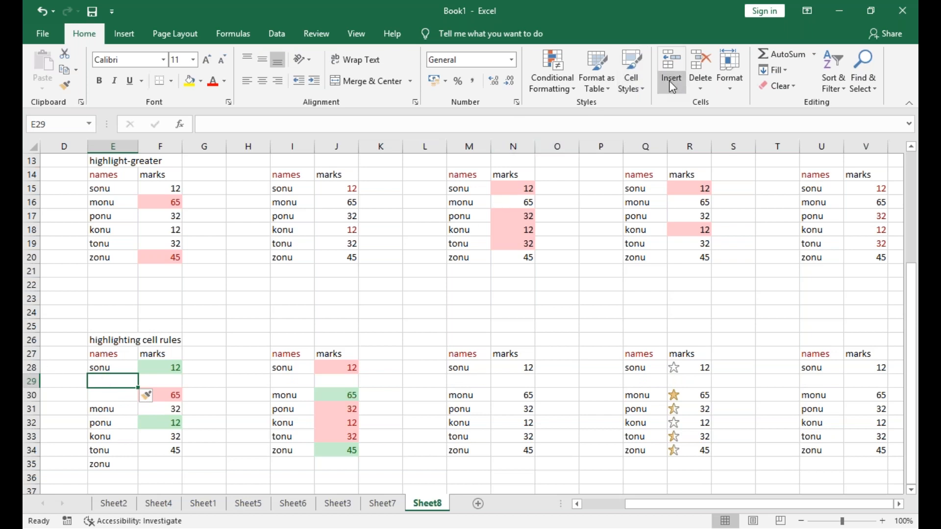
click(671, 86)
click(706, 138)
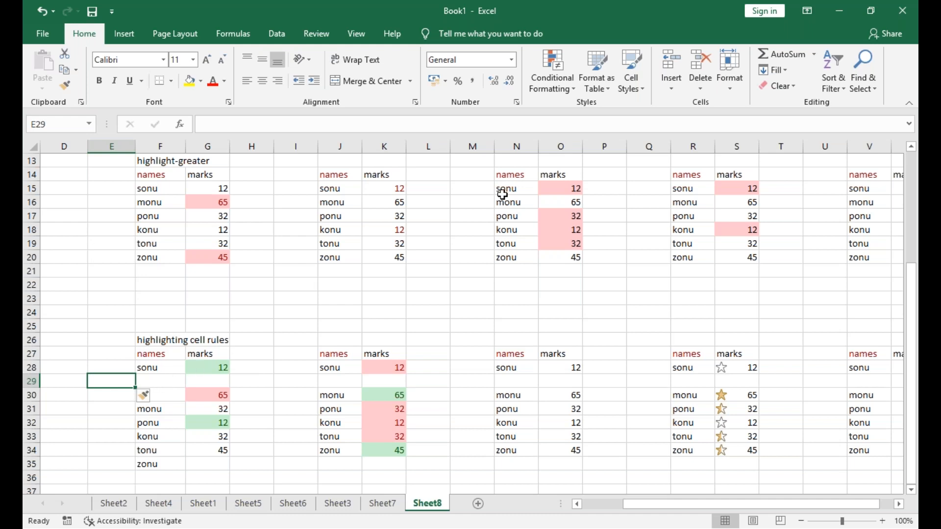
Delete the newly inserted blank sheet column E
click(671, 83)
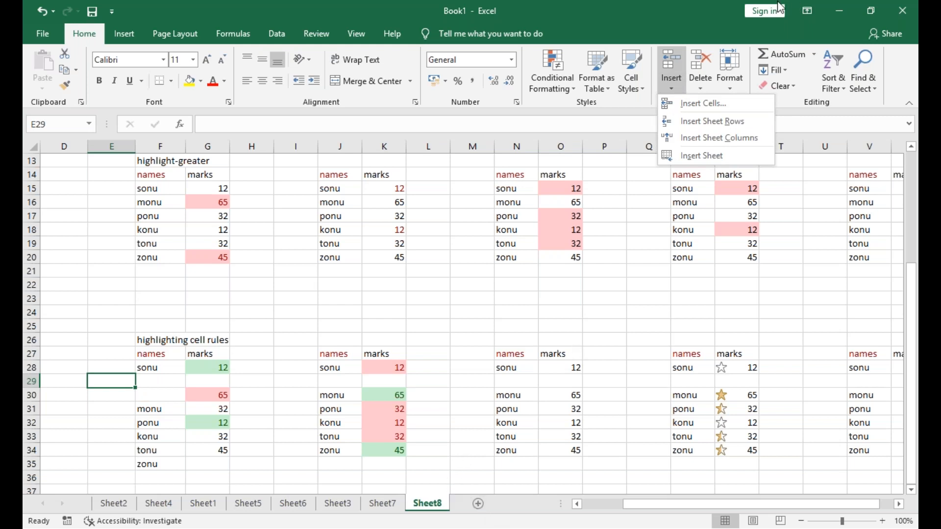
click(701, 89)
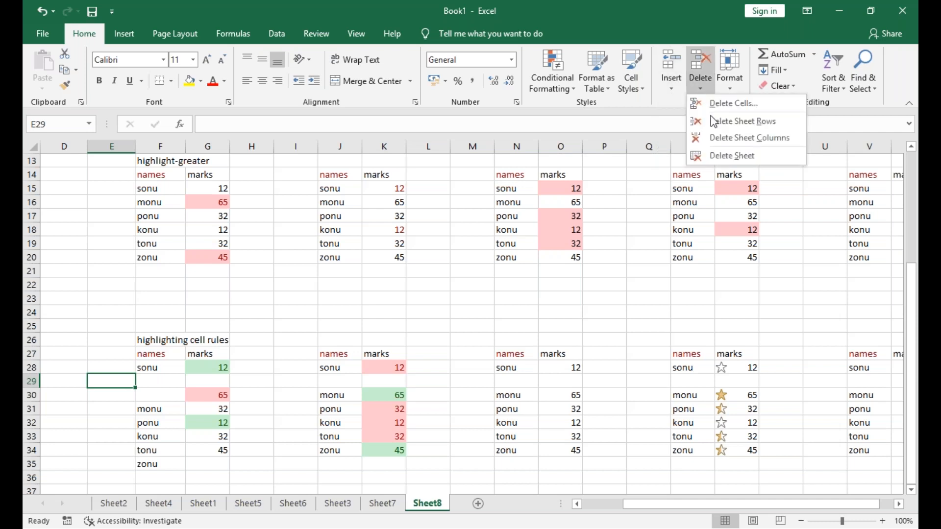
click(725, 139)
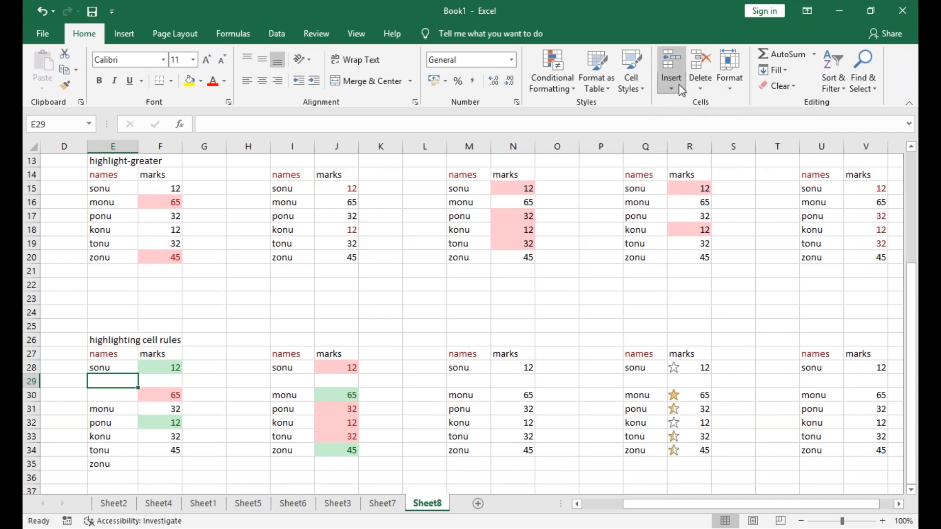
Insert another sheet row at row 29 and a cell at E29 with cells shifted down, and undo both insertions
click(679, 88)
click(701, 120)
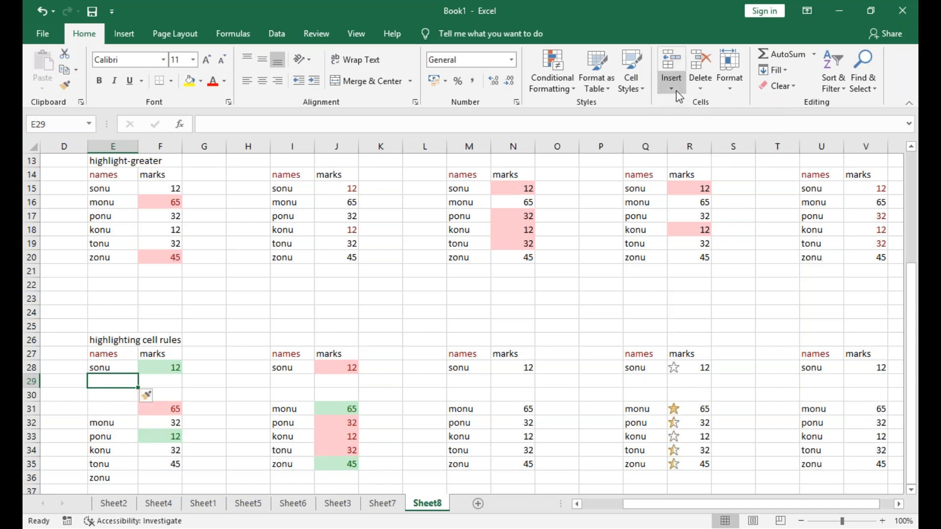
click(679, 93)
click(689, 109)
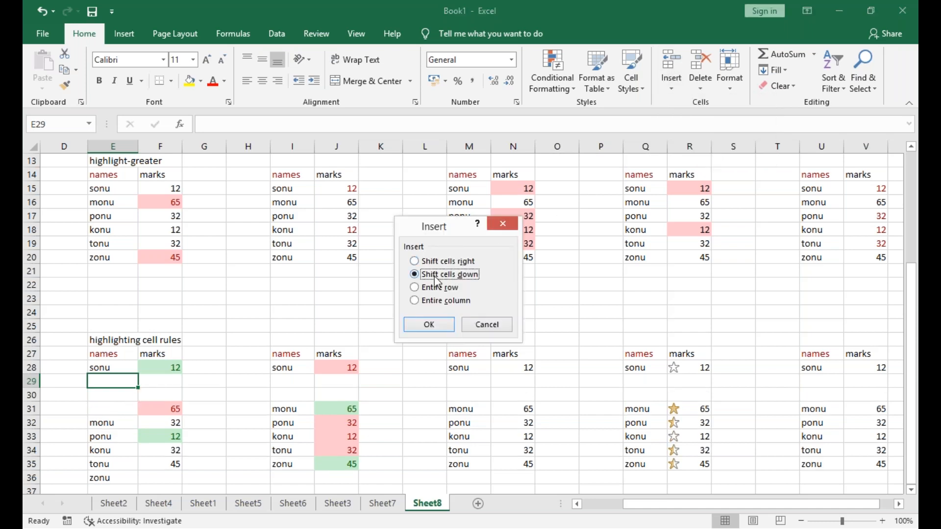
click(429, 324)
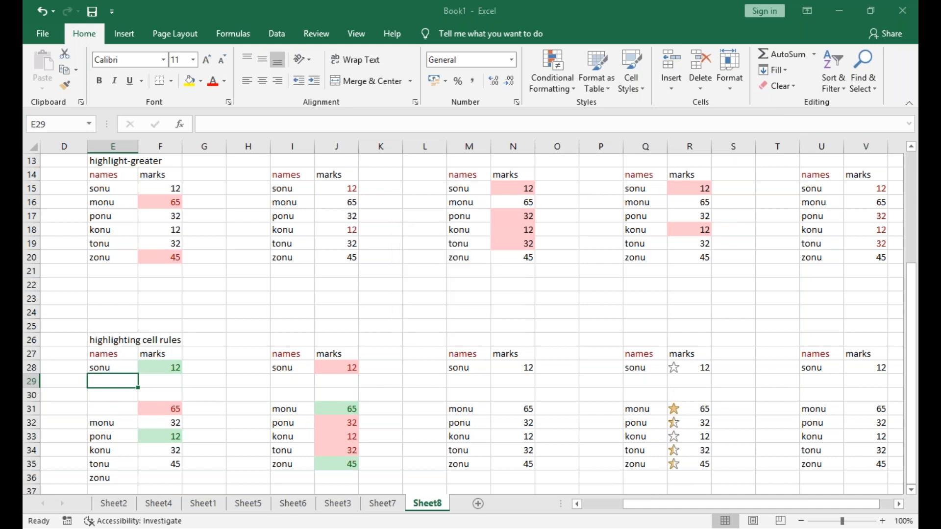
key(ctrl+z)
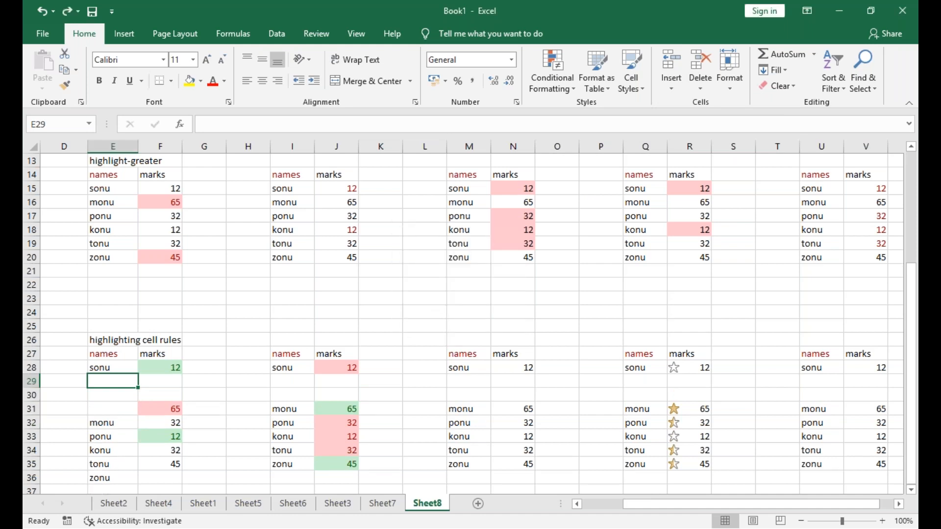
key(ctrl+z)
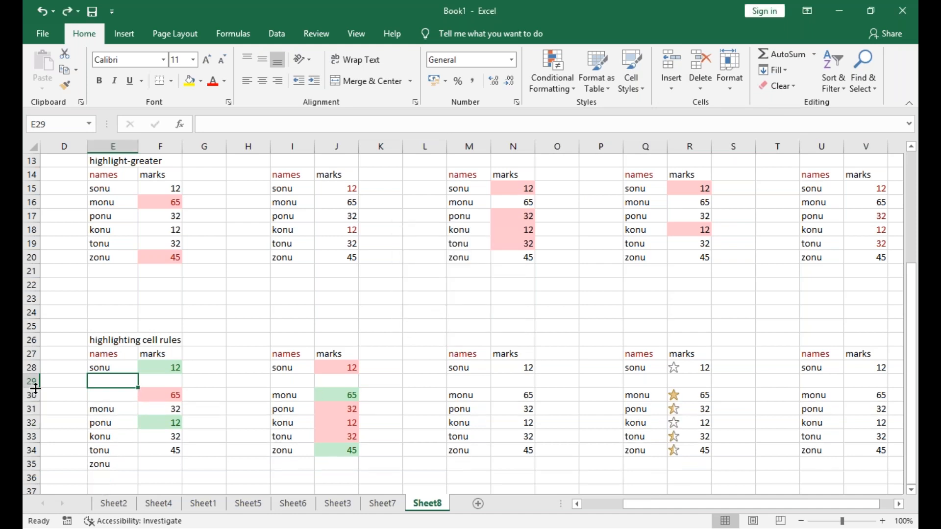
Delete the empty cell E30 with the Shift cells up option to realign the names with their marks
click(99, 396)
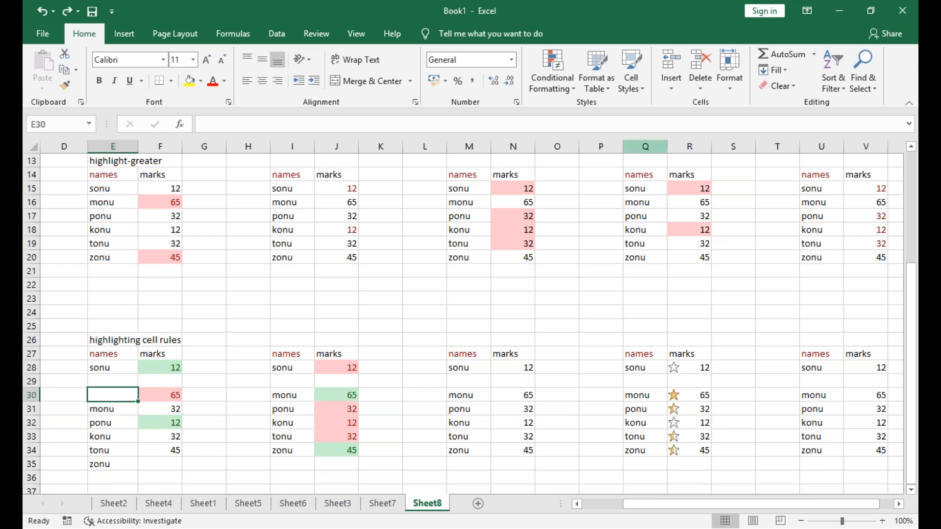
click(675, 91)
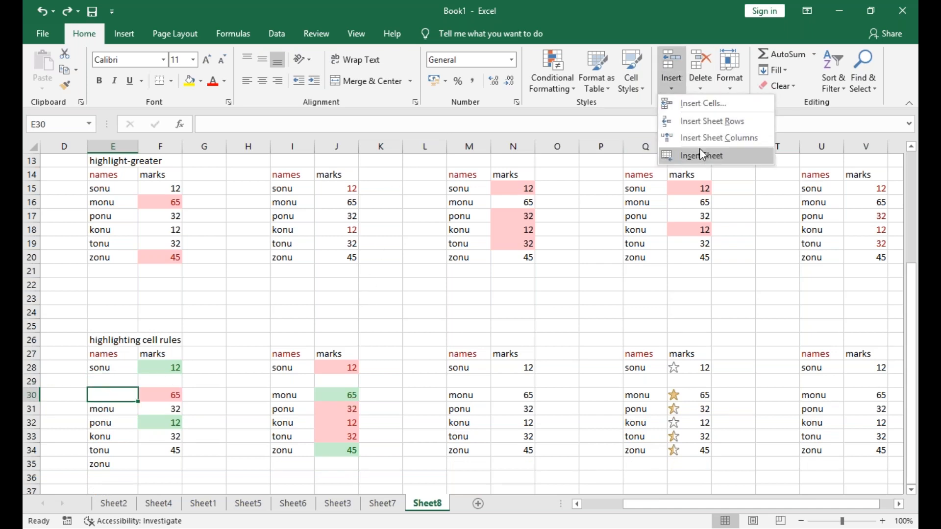
click(707, 88)
click(718, 105)
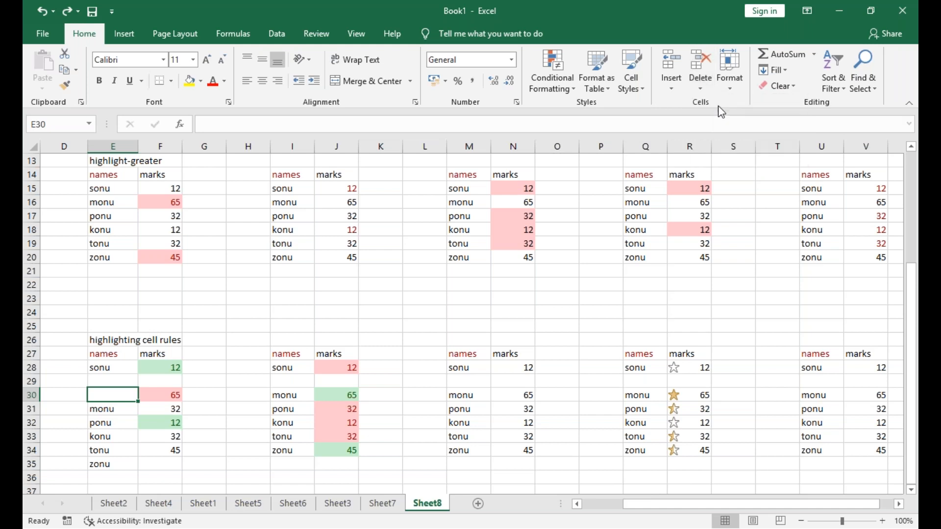
click(459, 262)
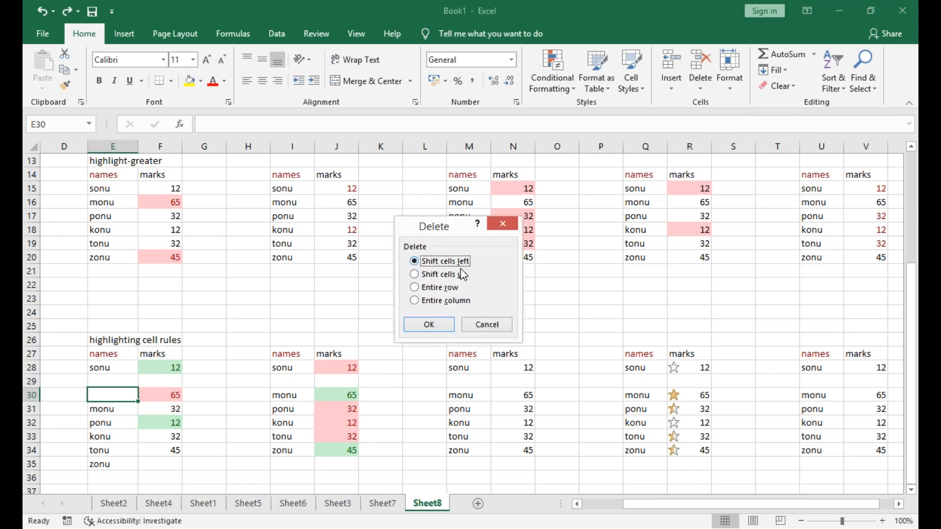
click(449, 274)
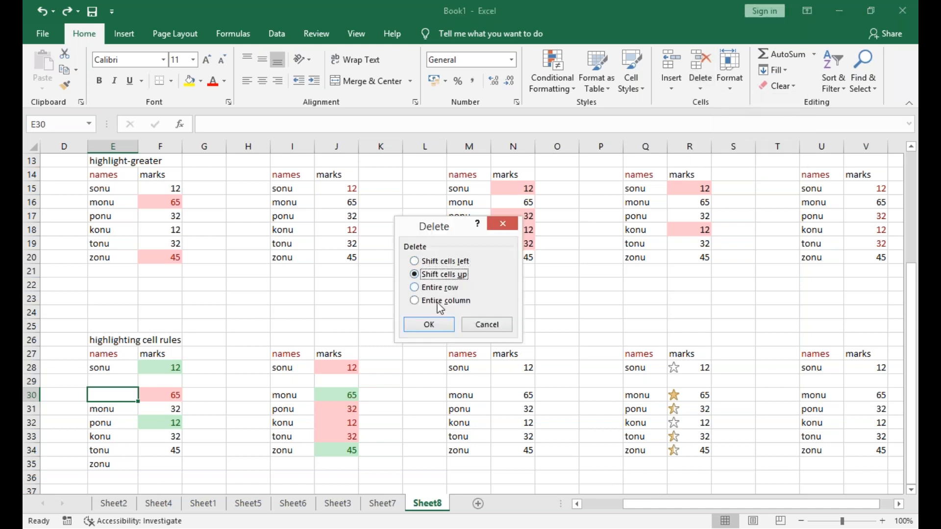
click(428, 330)
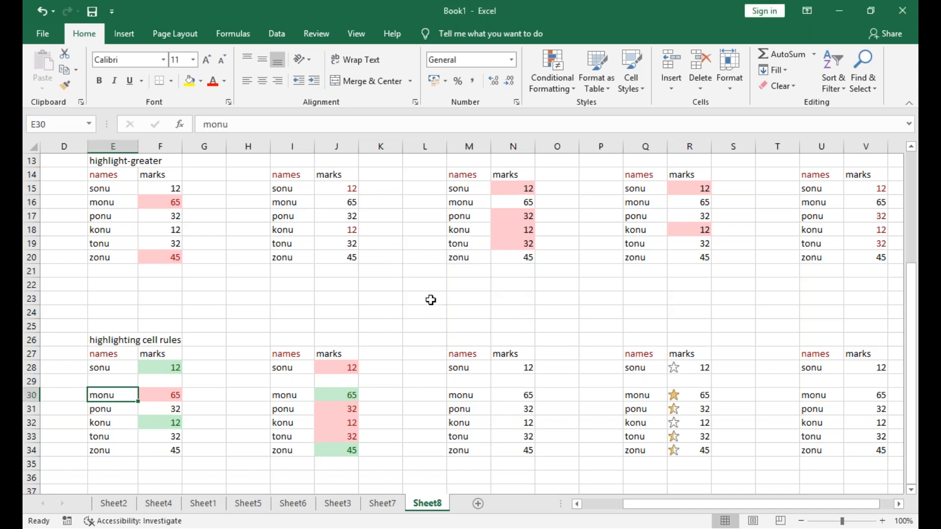
Insert one more sheet row at the blank row 29
click(126, 381)
click(671, 84)
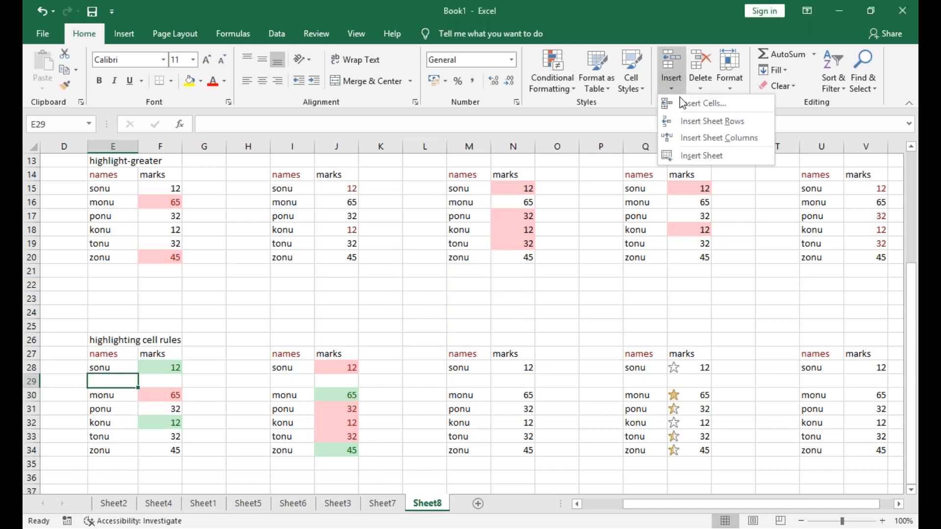
click(690, 123)
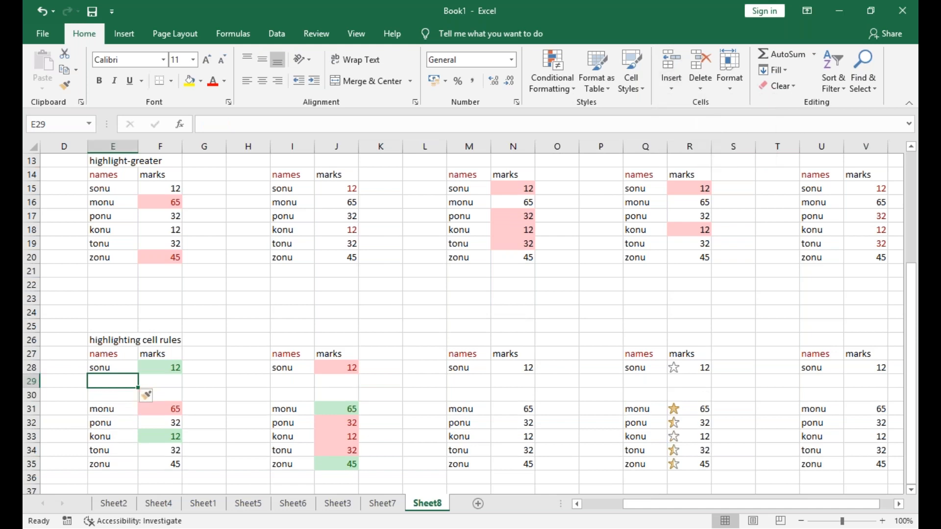
Delete both blank sheet rows between sonu and monu, rows 29 and 30
click(694, 88)
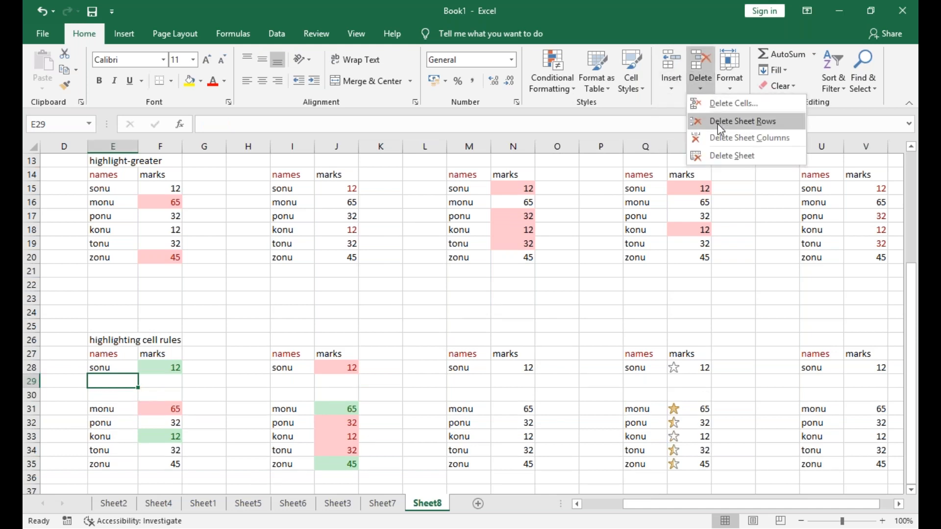
click(718, 123)
click(701, 90)
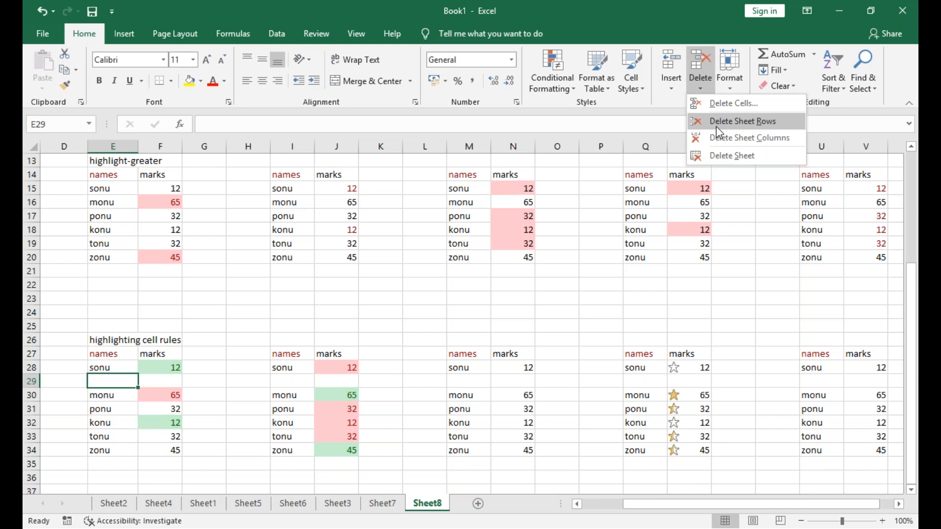
click(716, 125)
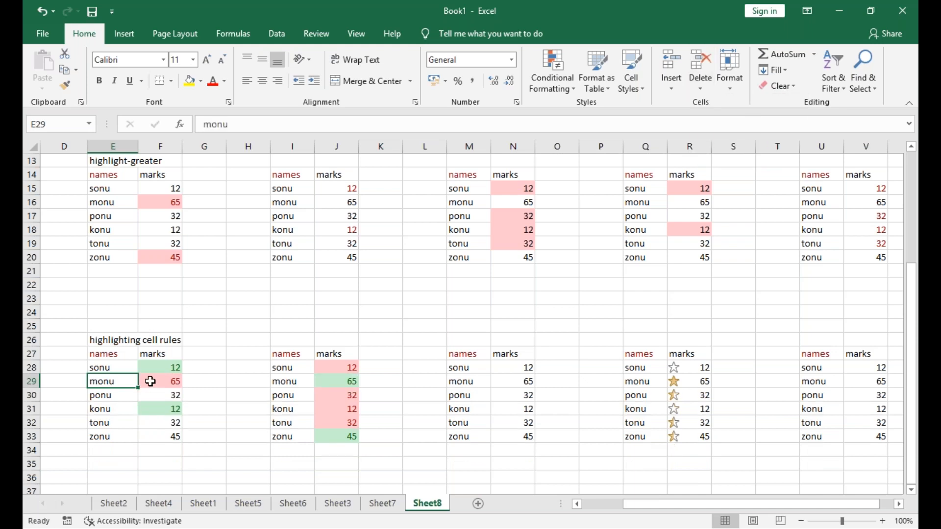
Make row 28 taller and column D slightly wider by resizing them freehand
click(150, 381)
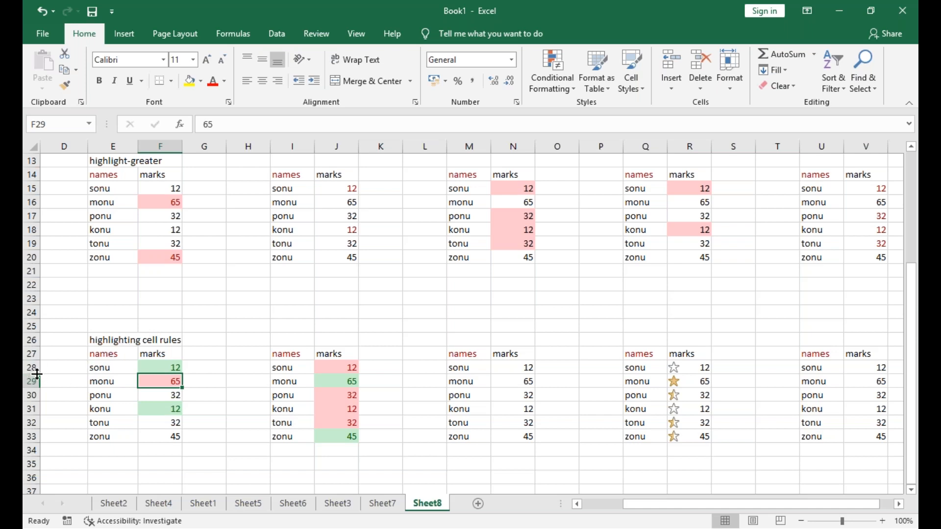
drag(37, 375, 37, 388)
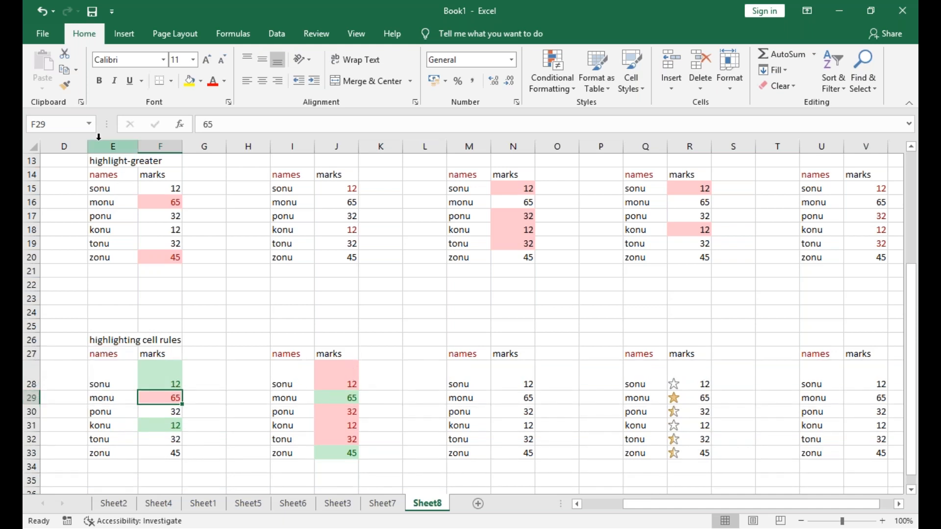
drag(88, 146, 106, 155)
Set the row height of the table rows in E28:F33 to 15
click(137, 385)
drag(151, 398, 181, 449)
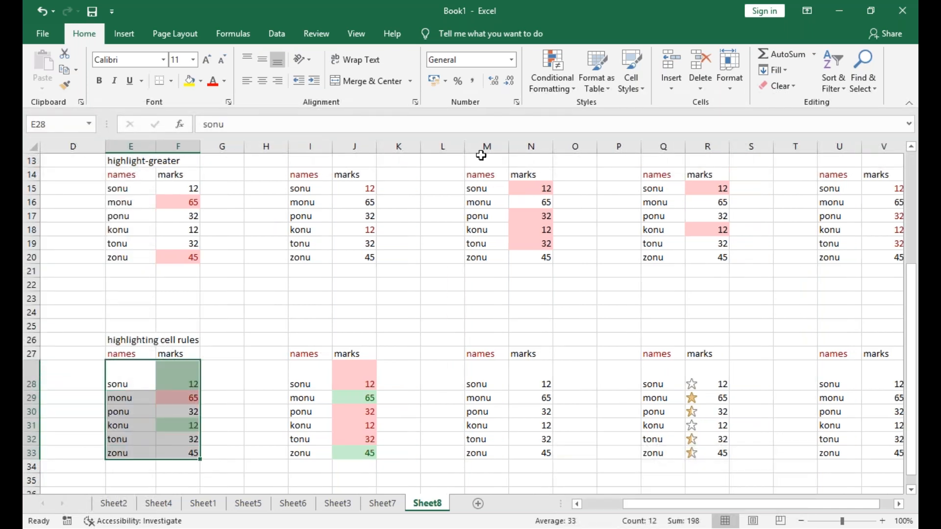
click(730, 79)
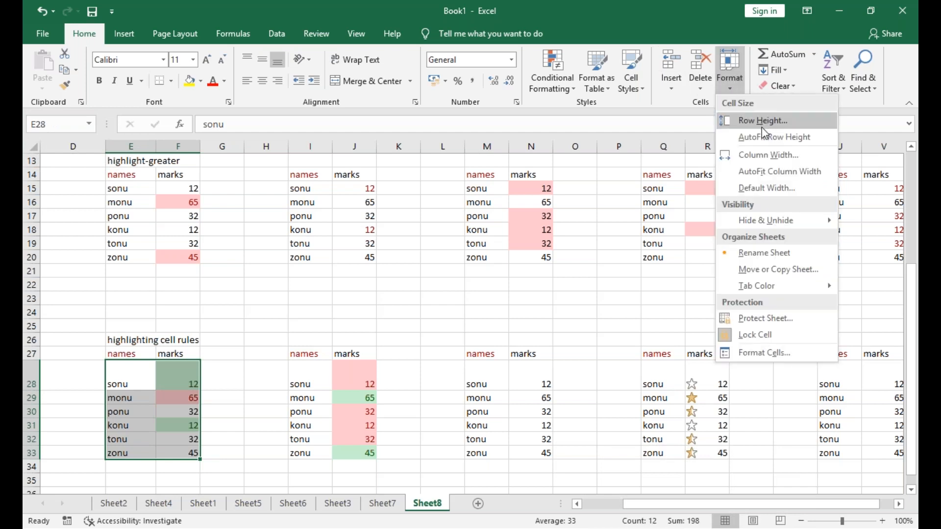
click(762, 122)
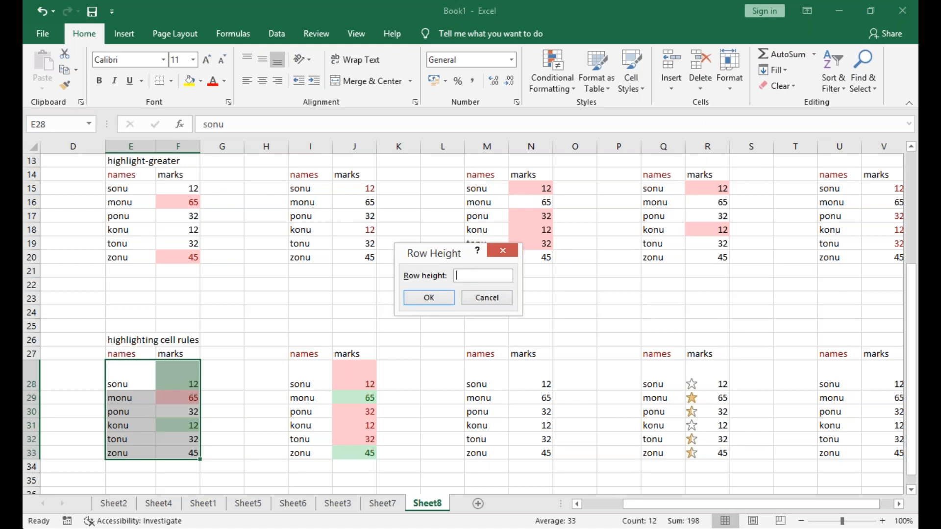
text(15)
key(Return)
click(216, 437)
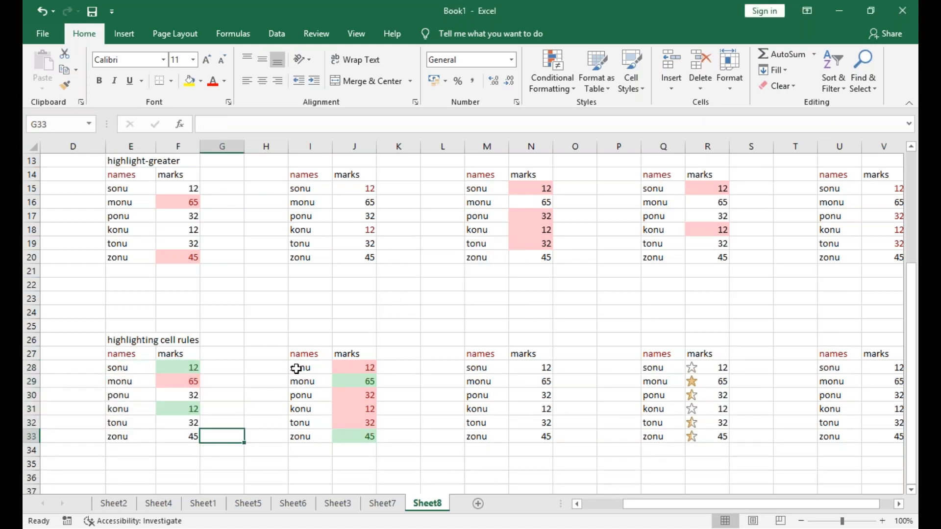
Set the height of row 28 to 25 from the sonu cell in I28
drag(299, 367, 333, 437)
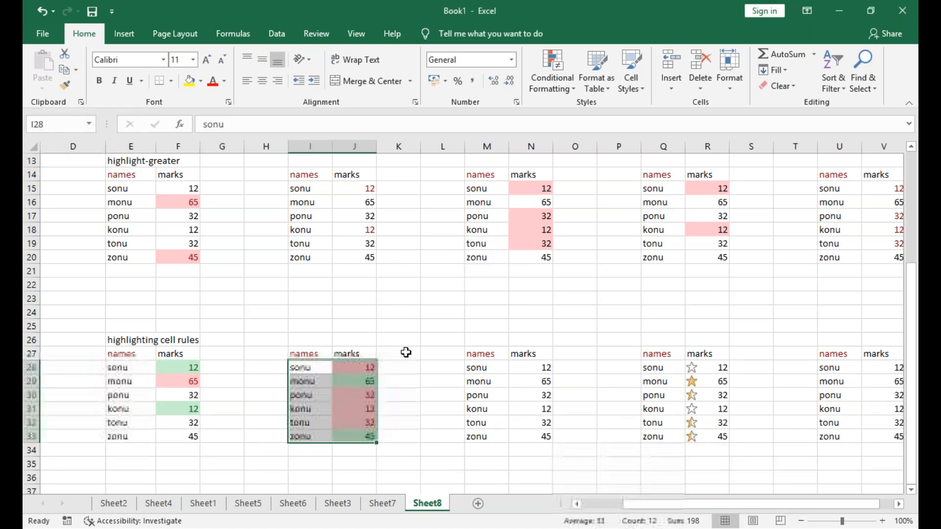
click(576, 230)
click(331, 369)
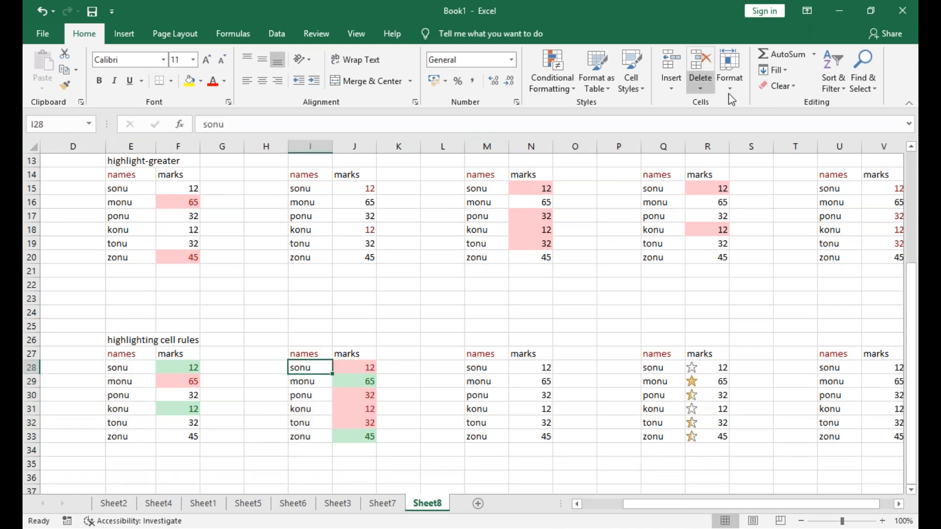
click(730, 79)
click(738, 121)
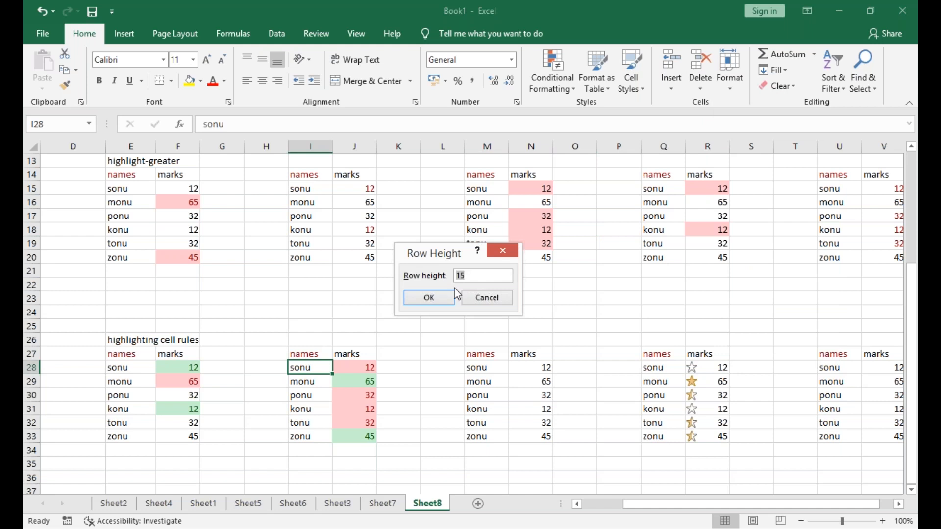
text(25)
key(Return)
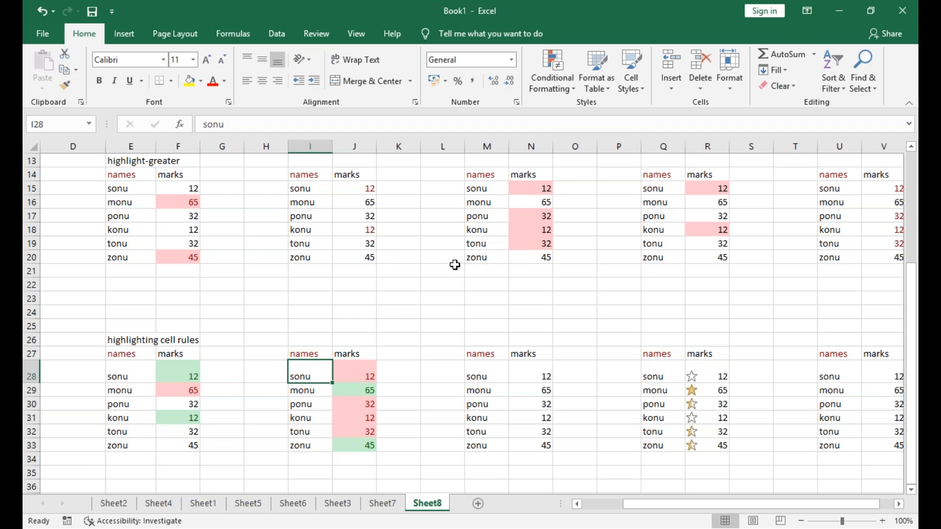
Set the width of column I to 15, and undo both that change and the row 28 height change
click(740, 66)
click(763, 152)
text(15)
key(Return)
key(ctrl+z)
key(ctrl+z)
Set the row height of the names and marks table in I27:J33 to 20
drag(315, 354, 363, 431)
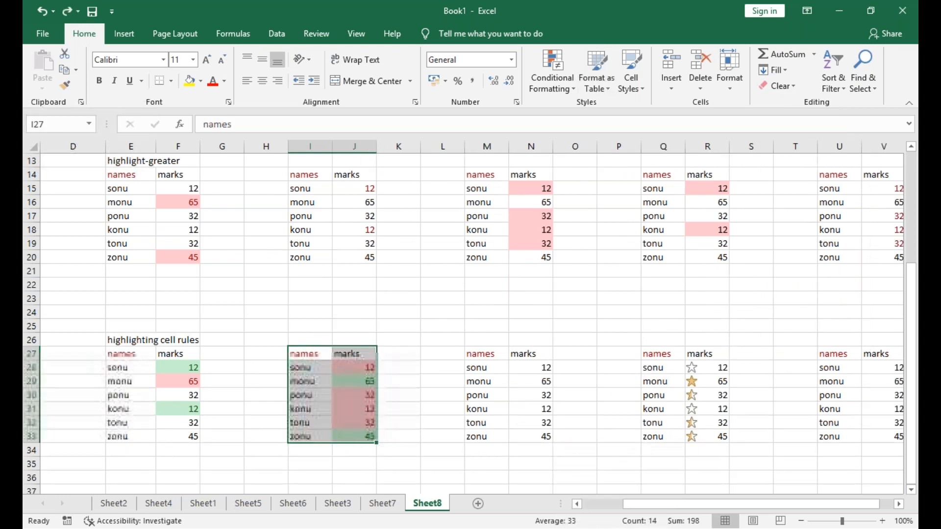
click(729, 93)
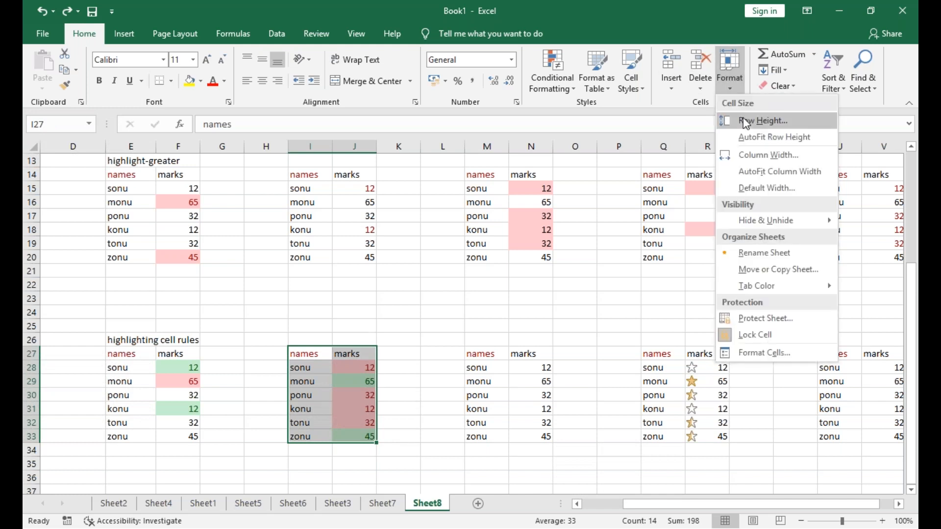
click(745, 121)
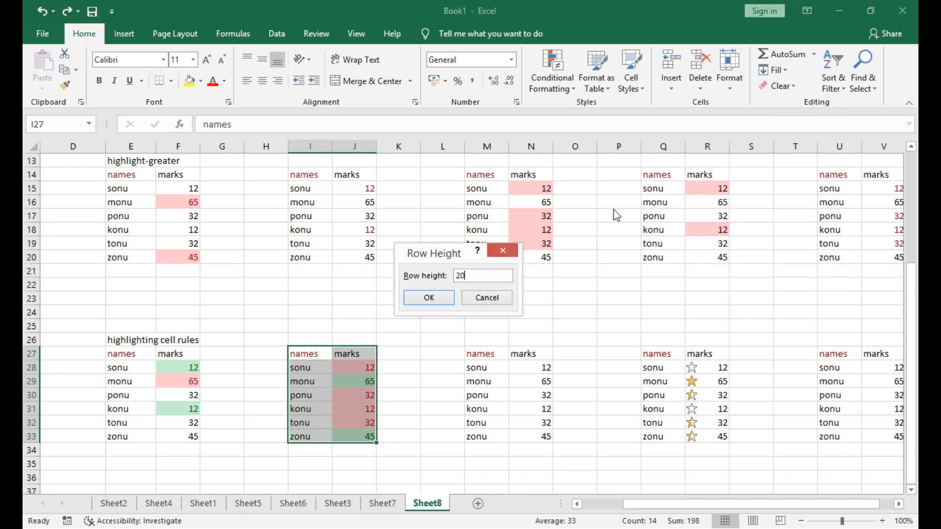
key(Return)
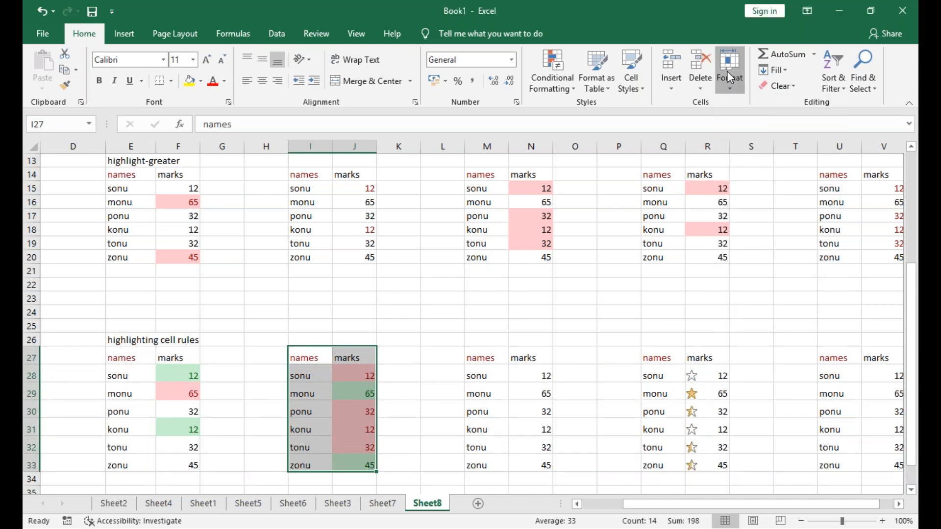
Set the column width of the table in I27:J33 to 15
click(727, 71)
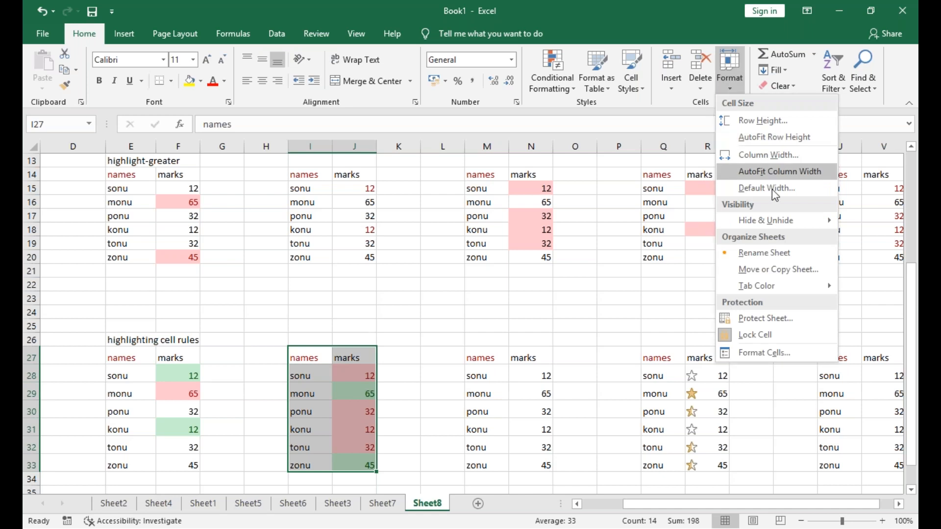
click(780, 161)
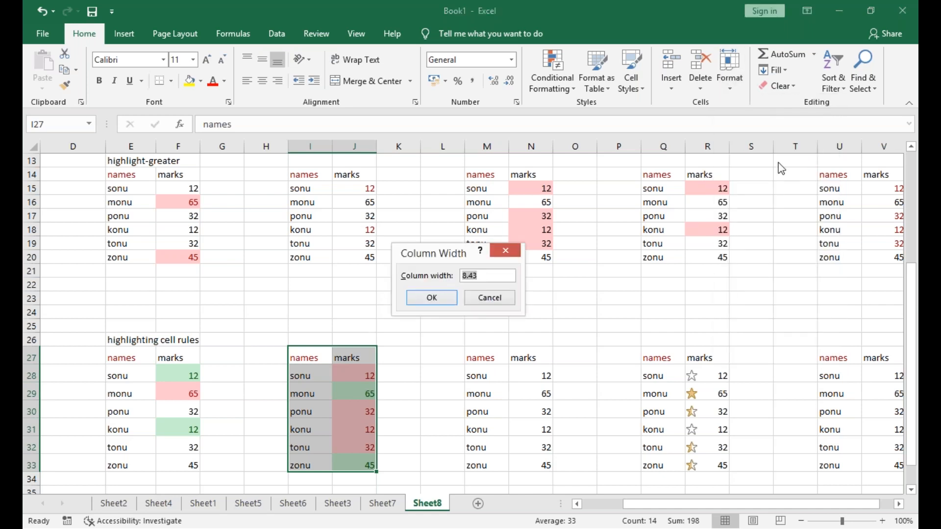
text(15)
key(Return)
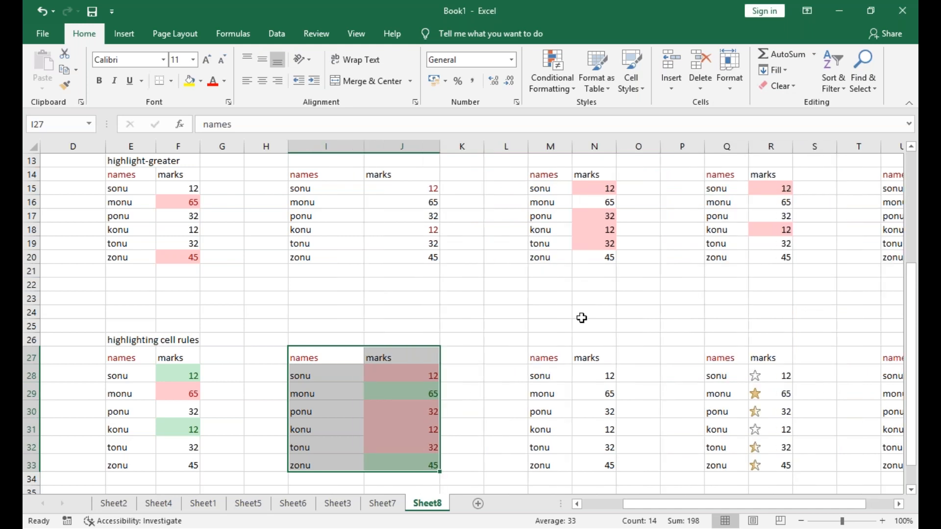
AutoFit the width of column E to the "highlighting cell rules" heading in E26
mouse_move(429, 391)
scroll(429, 391, down, 6)
scroll(431, 388, up, 3)
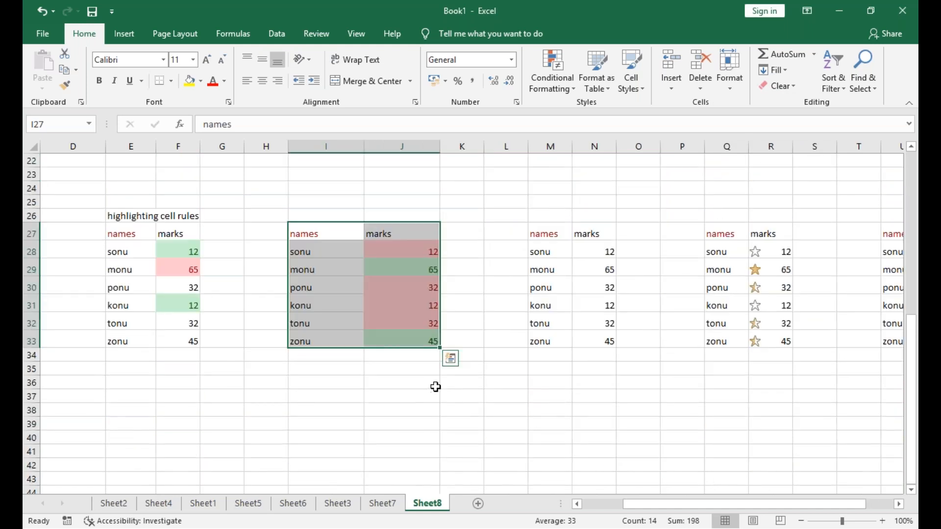
click(150, 216)
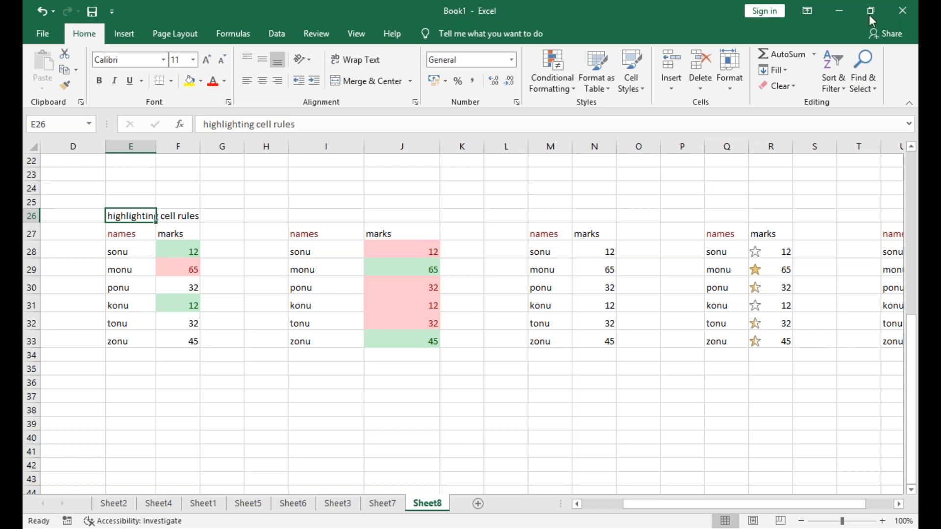
click(730, 88)
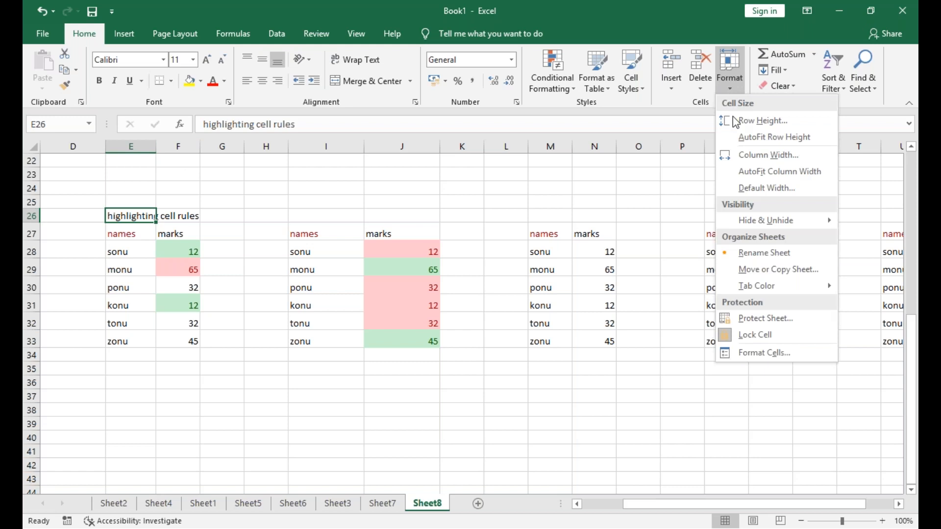
click(763, 172)
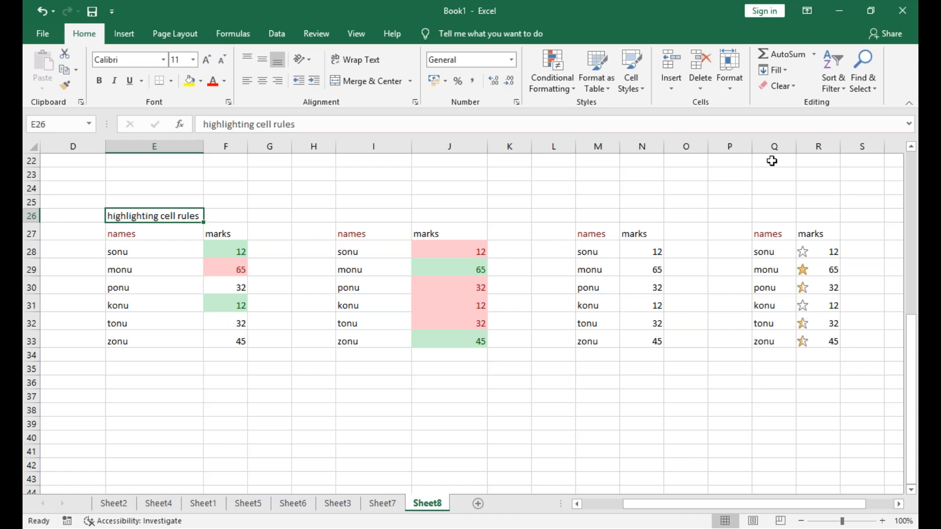
Try to sort the names in E28:E33 from A to Z without their marks
click(301, 398)
scroll(222, 344, down, 3)
click(157, 296)
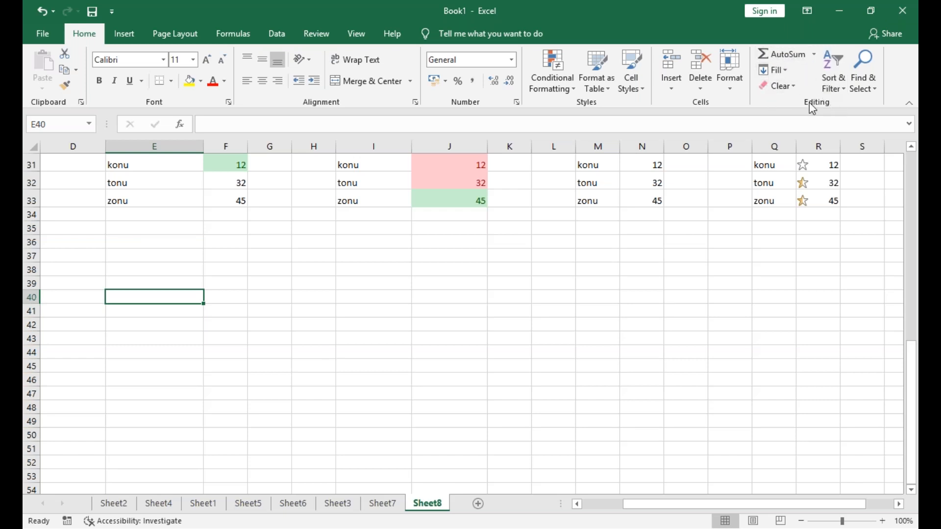
scroll(79, 272, up, 3)
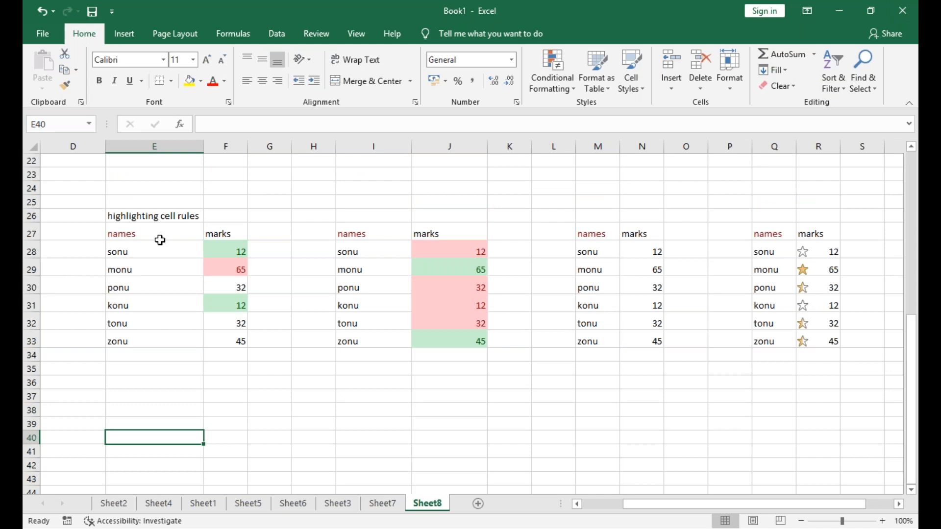
drag(160, 248, 147, 343)
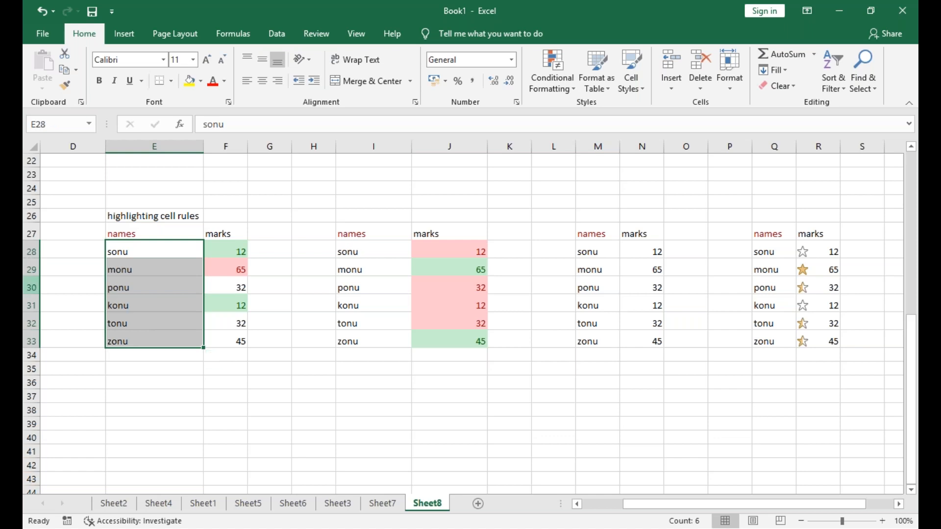
click(840, 89)
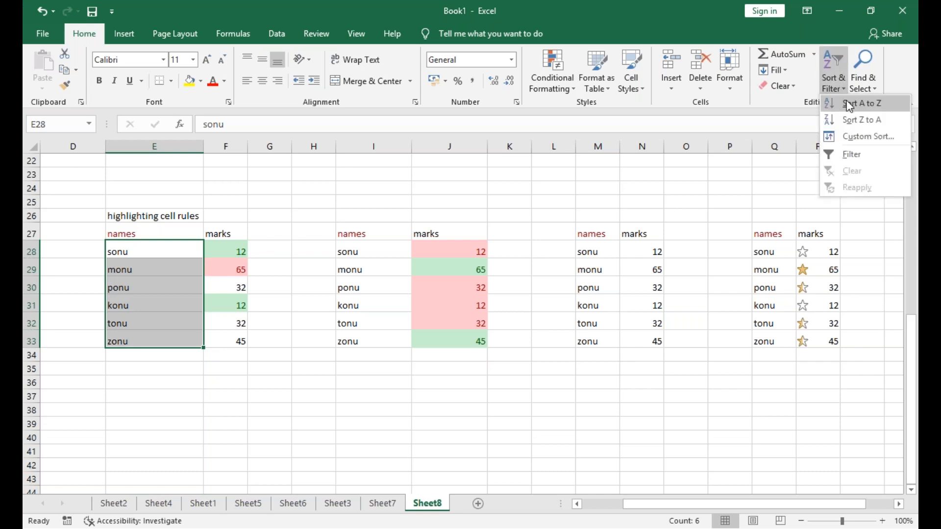
click(850, 104)
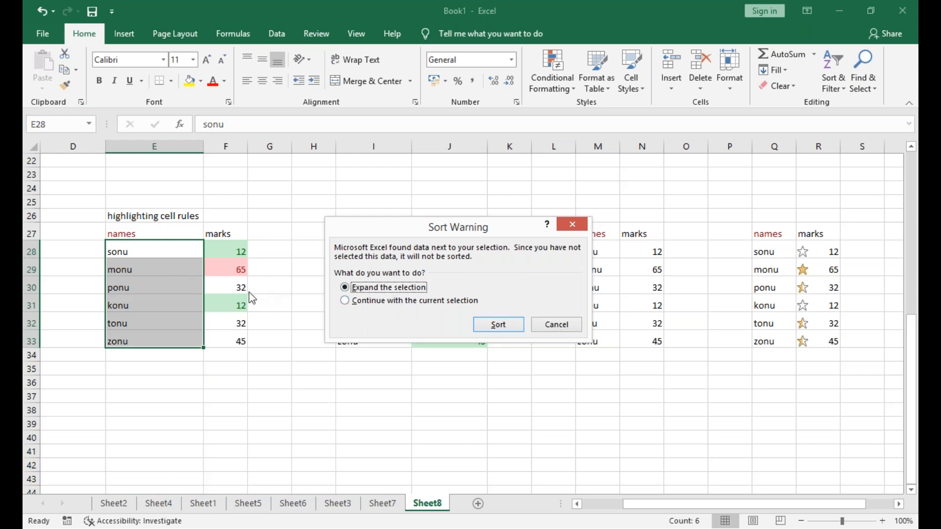
click(569, 225)
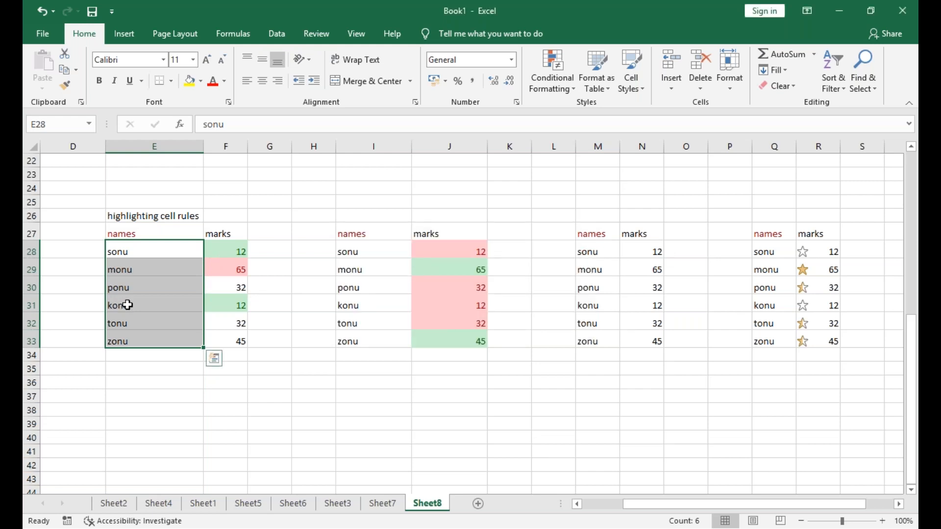
Copy the names from E28:E33 into the empty area starting at cell E46
key(ctrl+c)
scroll(144, 304, down, 6)
click(173, 244)
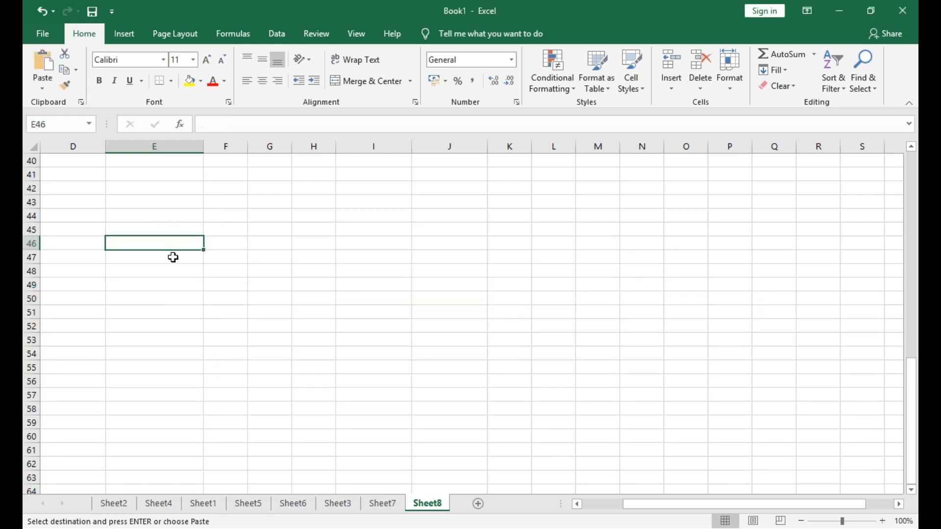
key(ctrl+v)
click(177, 368)
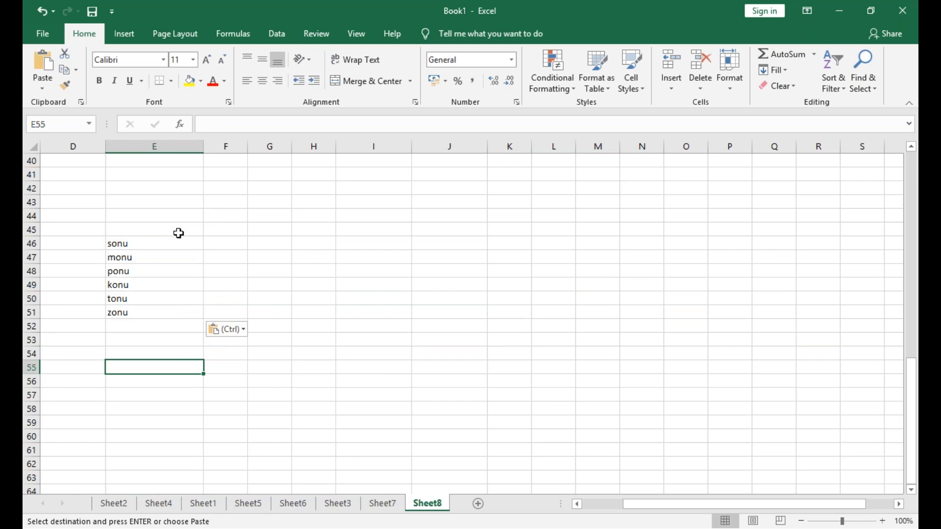
Sort the copied names in E46:E51 from A to Z, and re-sort them from Z to A
drag(181, 248, 173, 314)
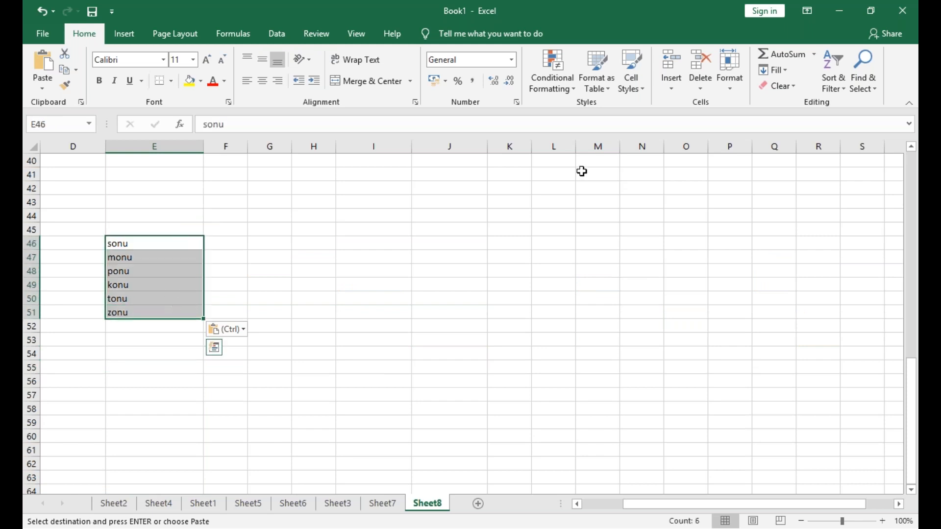
click(834, 91)
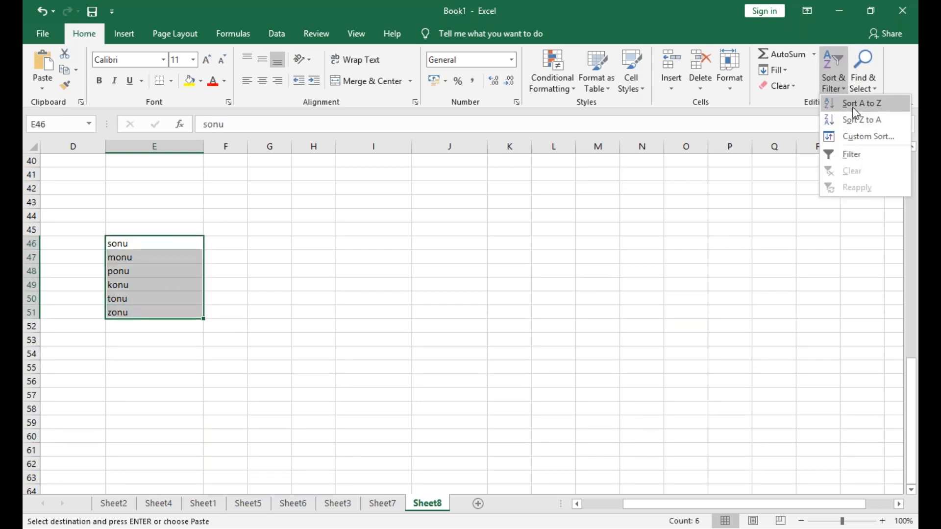
click(854, 109)
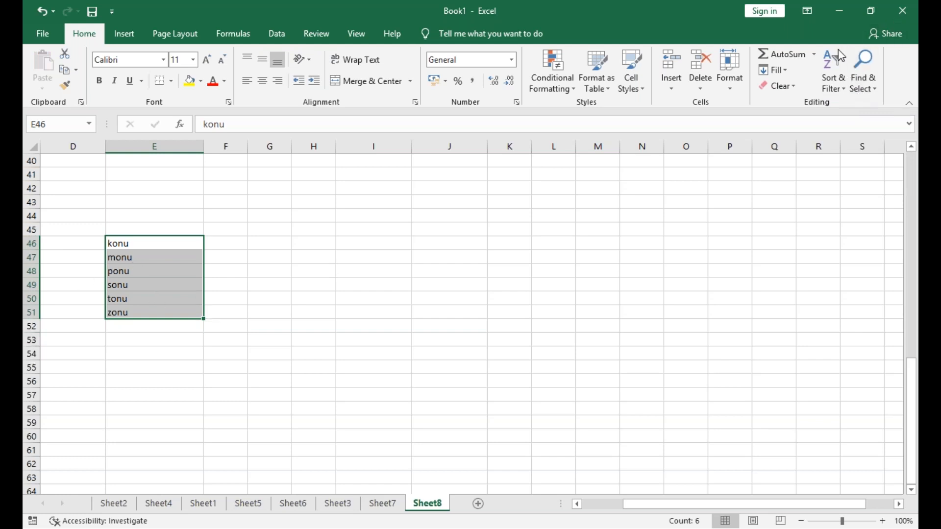
click(835, 74)
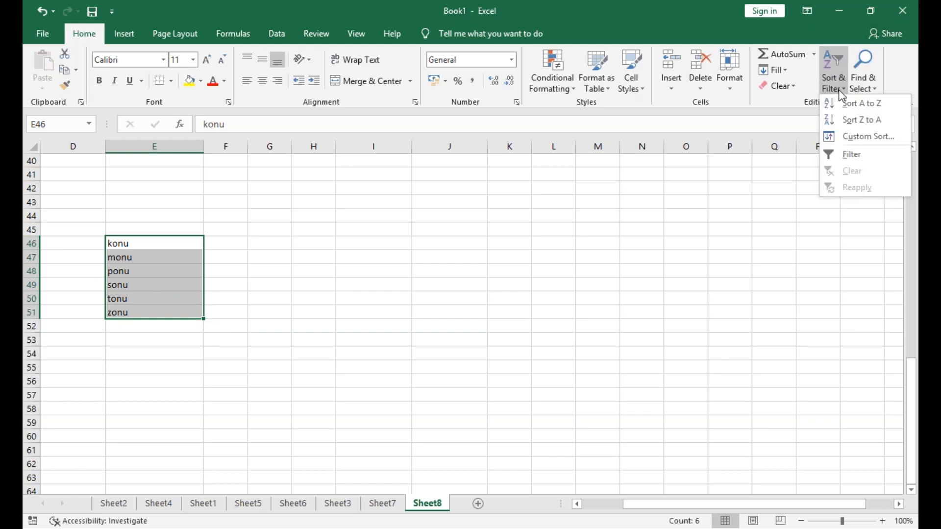
click(845, 122)
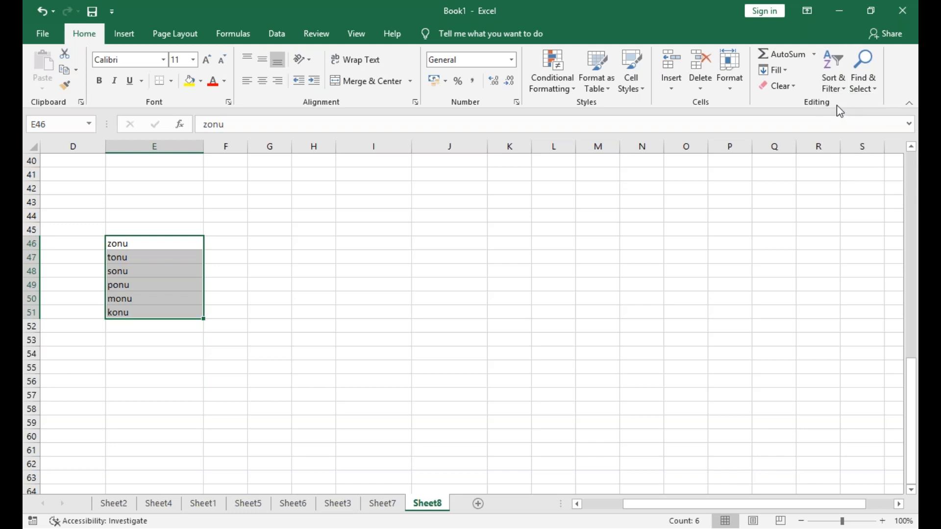
Copy the marks from F28:F33 into the empty area starting at cell F38
scroll(245, 216, up, 3)
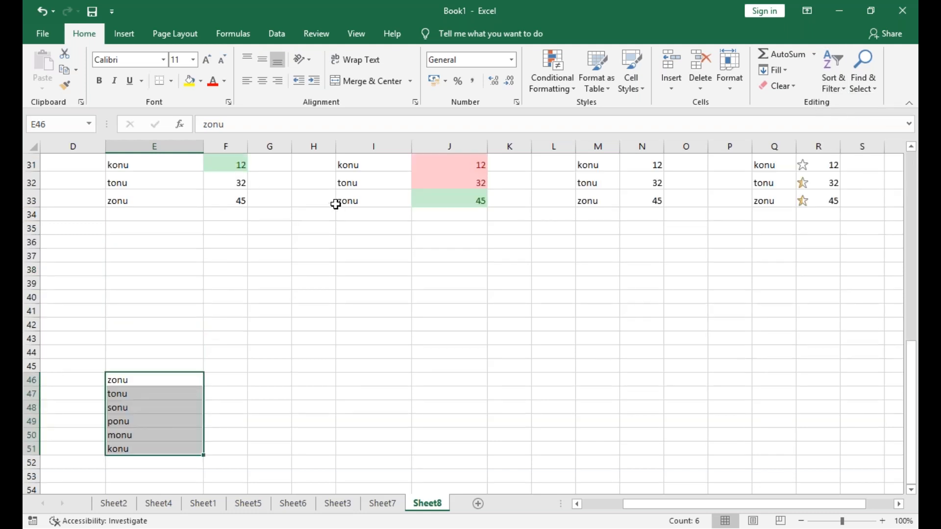
scroll(294, 235, up, 3)
drag(221, 251, 242, 336)
key(ctrl+c)
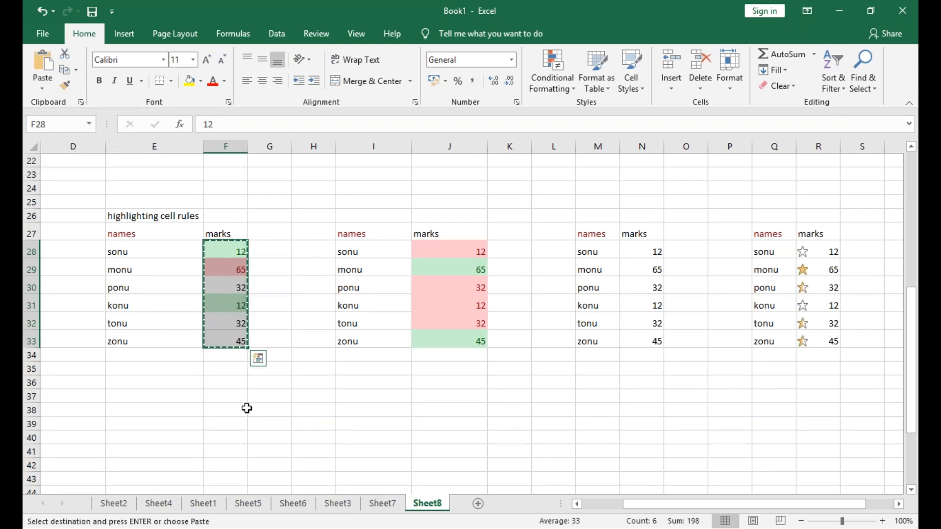
click(245, 409)
key(ctrl+v)
scroll(250, 372, down, 3)
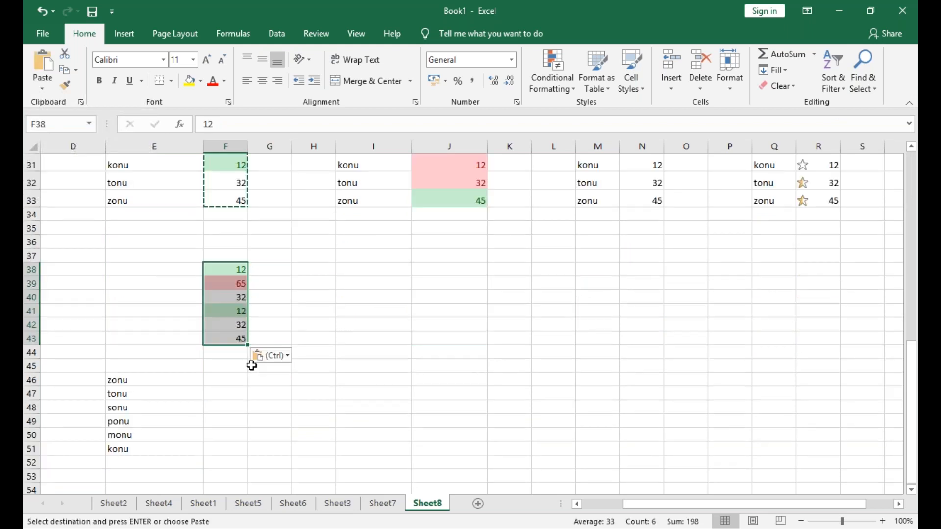
click(319, 309)
click(239, 267)
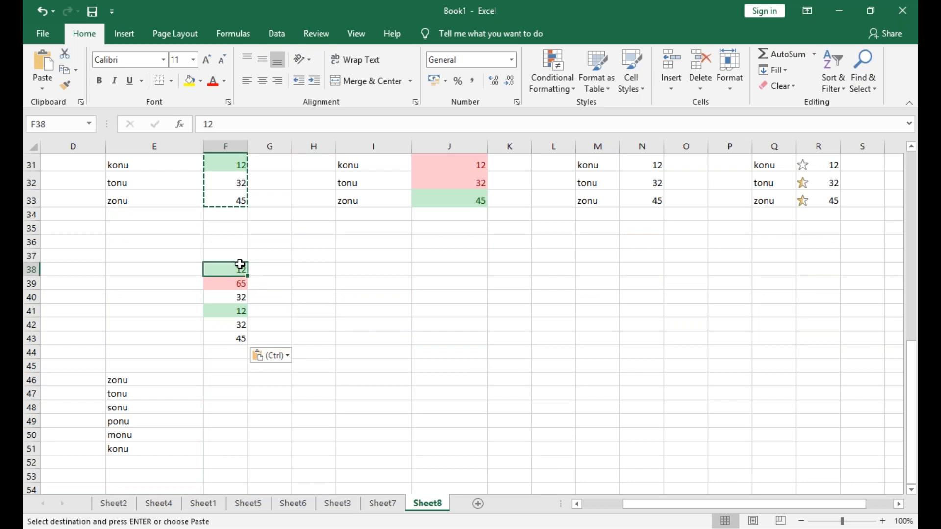
key(Return)
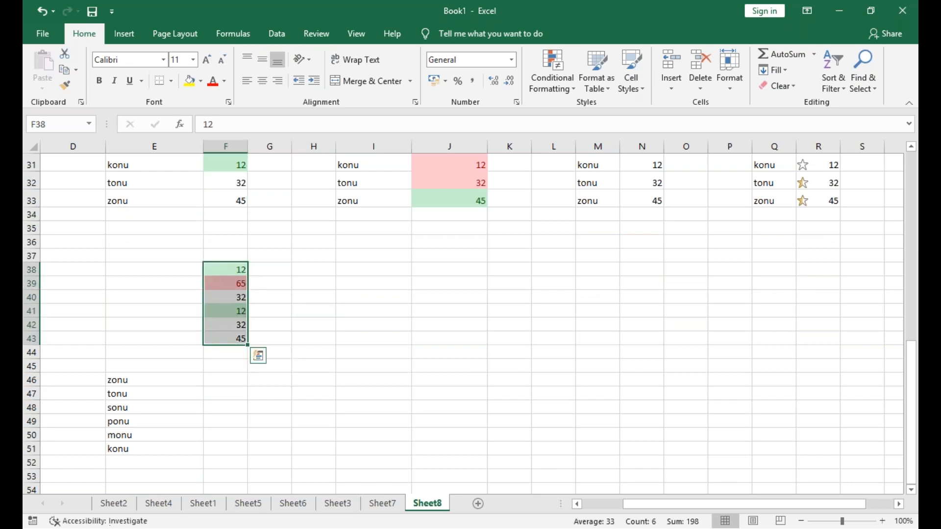
Sort the copied marks in F38:F43 from smallest to largest, and re-sort them from largest to smallest
click(840, 85)
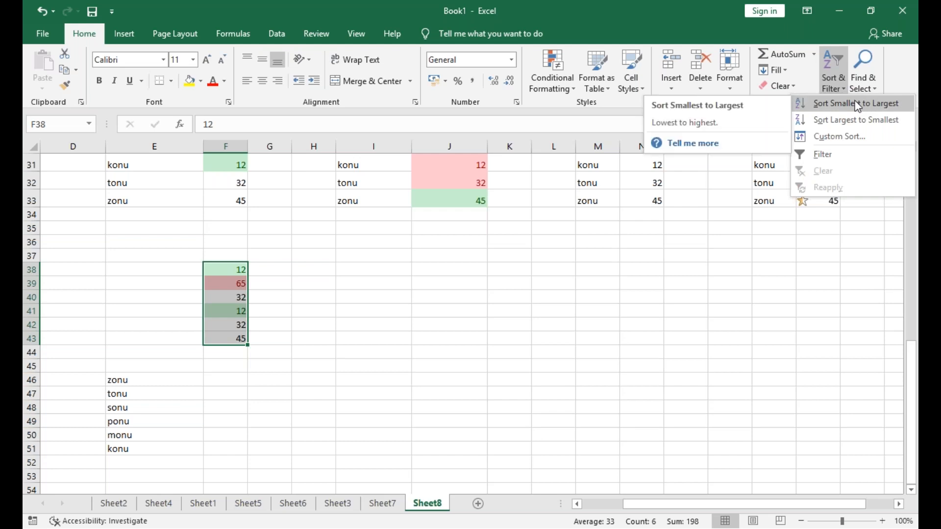
click(857, 104)
click(833, 78)
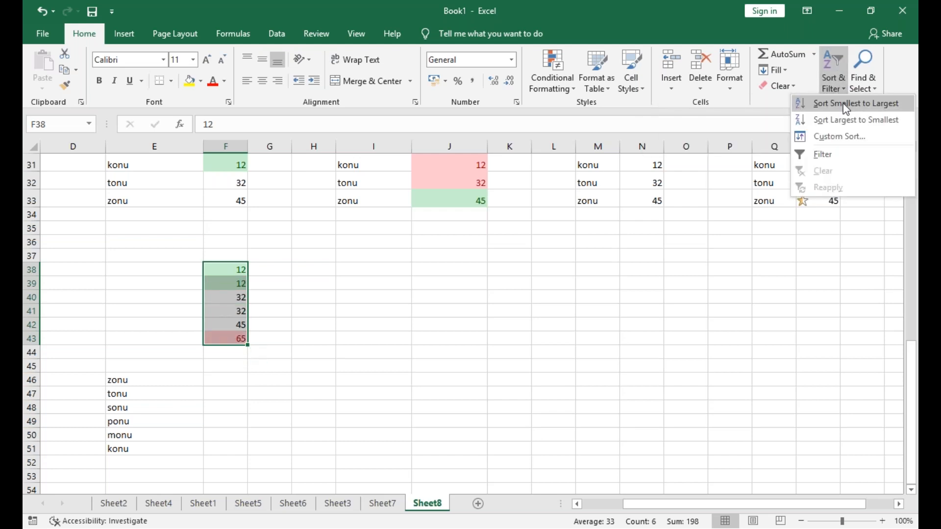
click(851, 119)
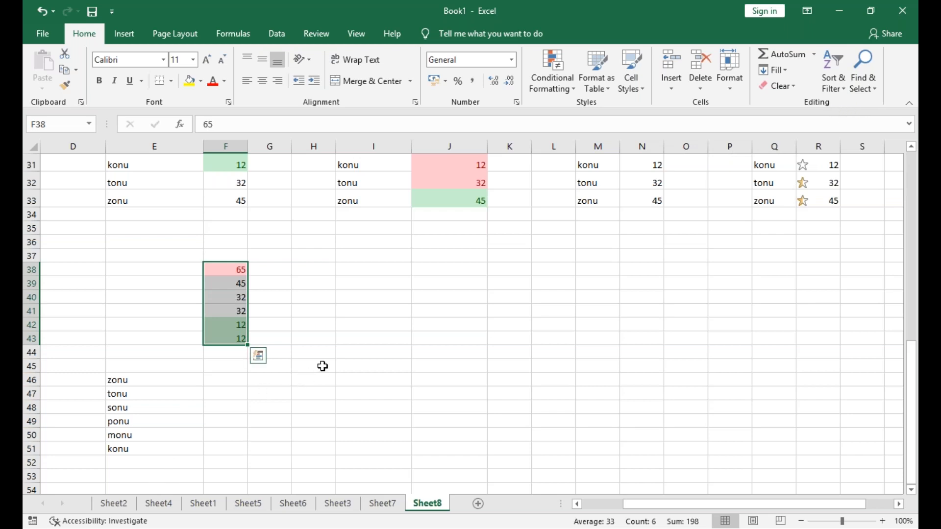
Sort the names in E28:E33 from A to Z, expanding the selection so their marks move with them
scroll(321, 363, up, 3)
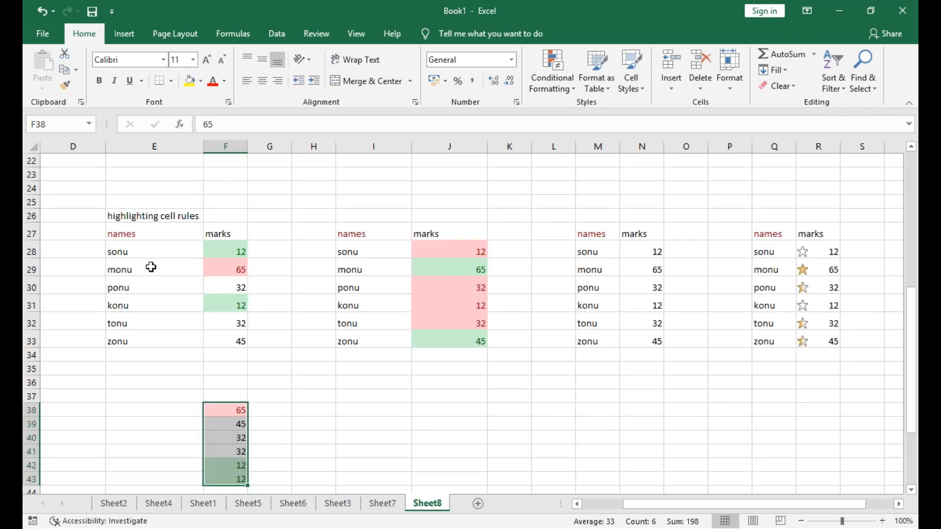
drag(164, 252, 164, 335)
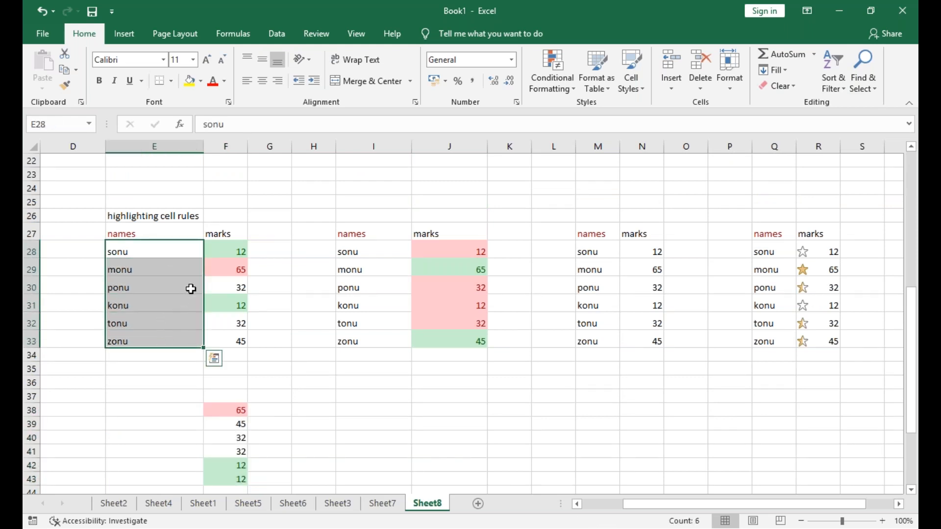
click(843, 76)
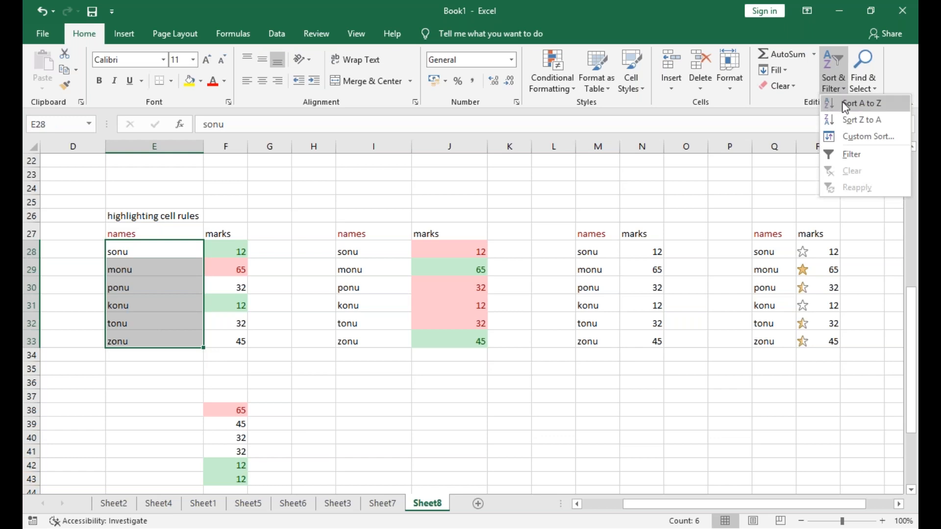
click(845, 104)
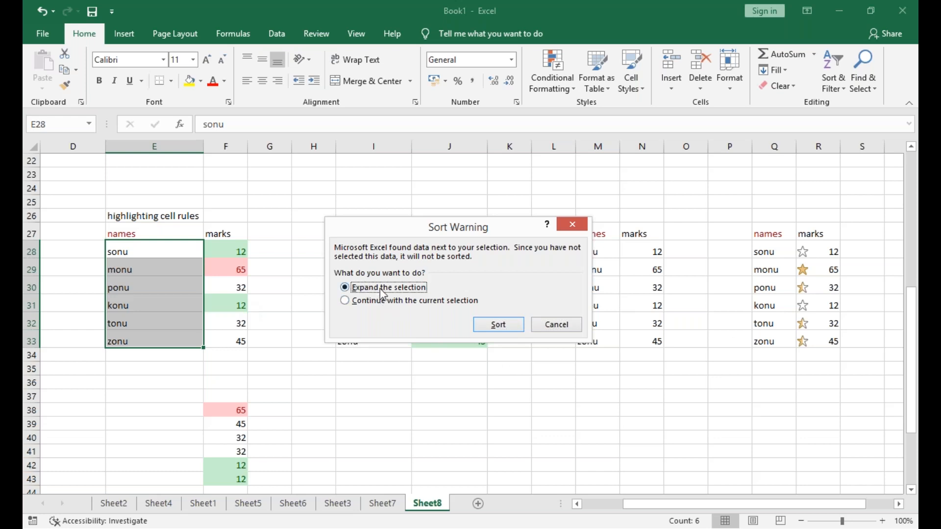
click(498, 326)
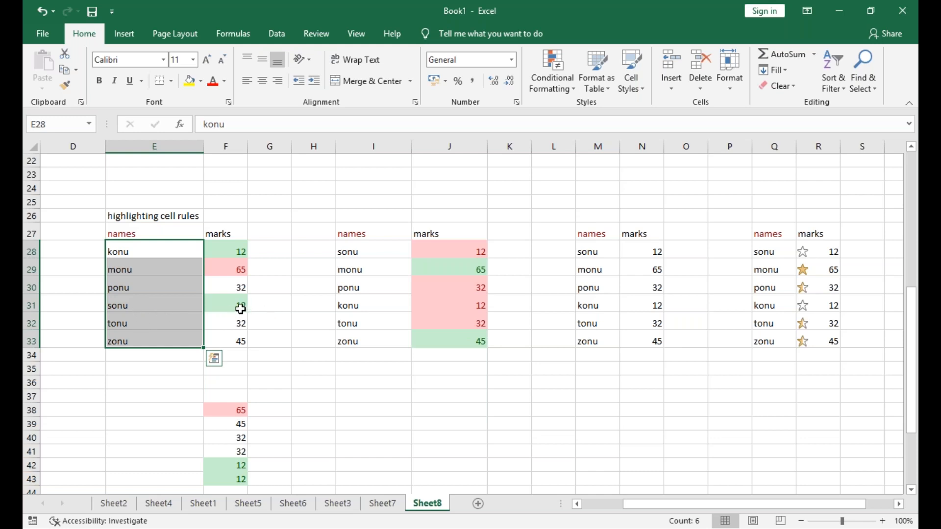
click(181, 270)
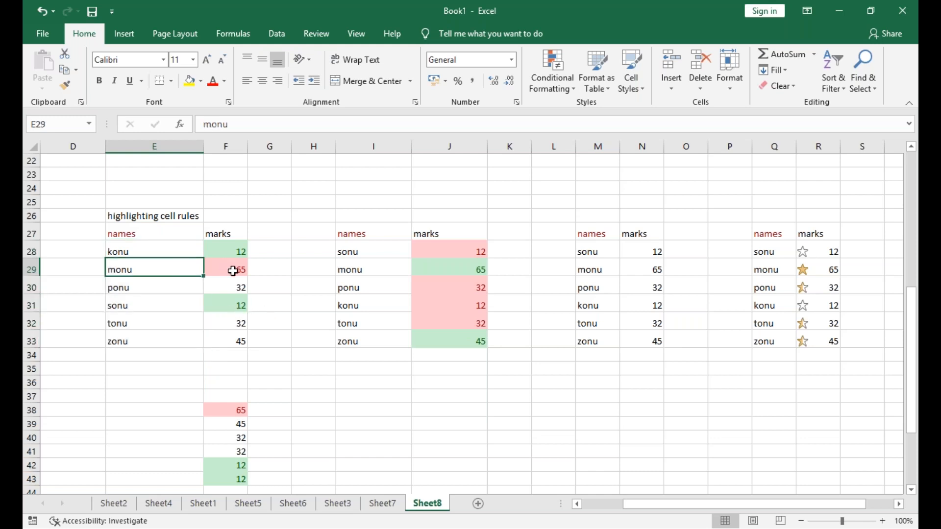
click(232, 271)
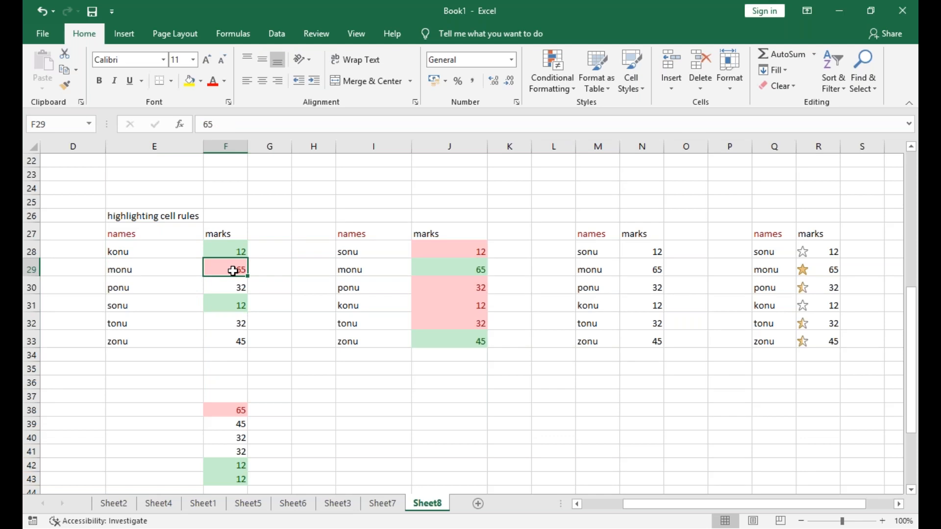
click(165, 322)
click(229, 329)
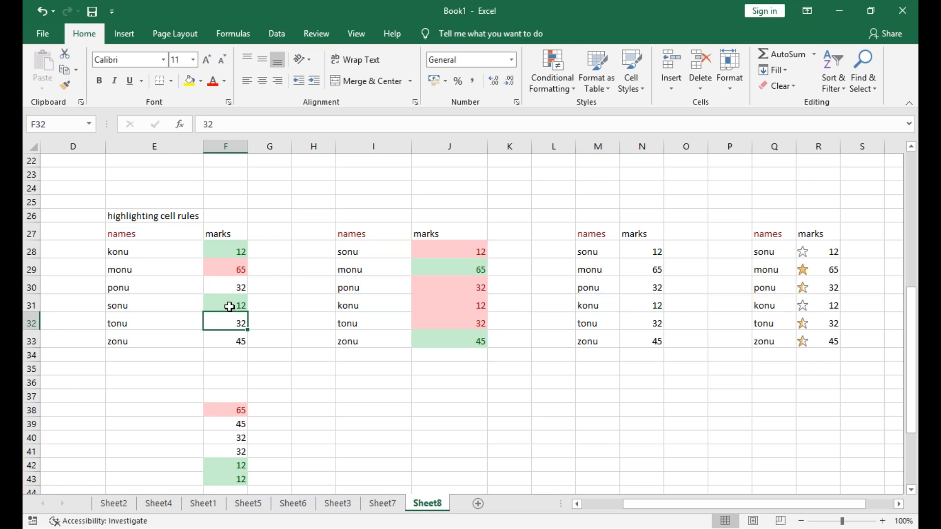
Sort the names in E28:E33 from A to Z again, continuing with the current selection only
click(170, 252)
drag(171, 252, 172, 344)
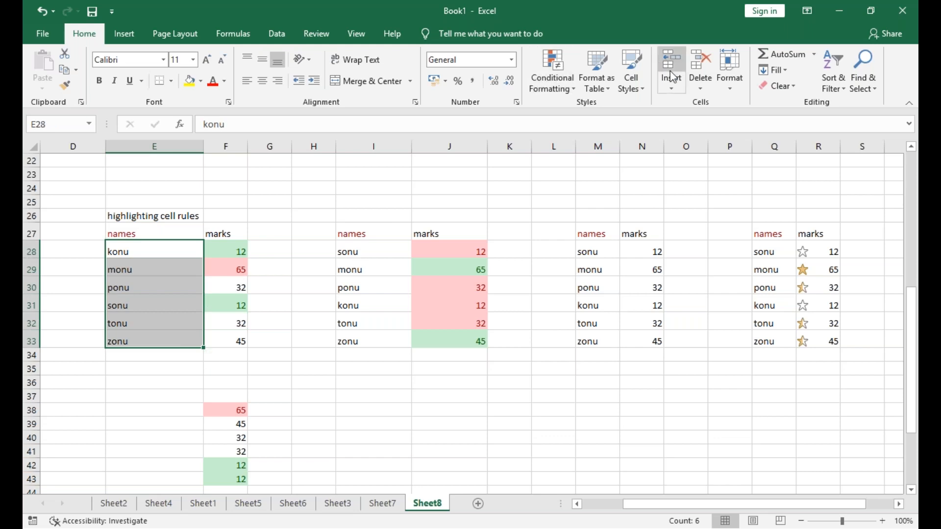
click(568, 95)
click(863, 152)
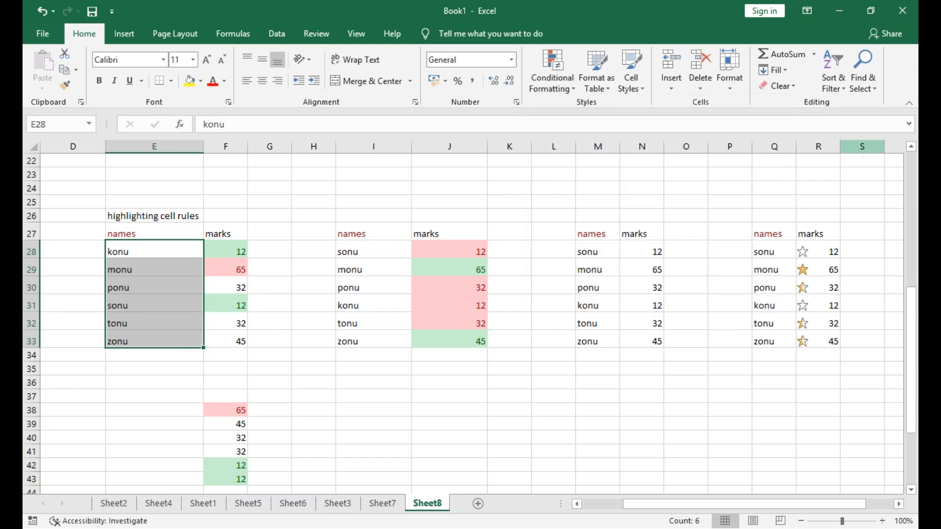
click(840, 84)
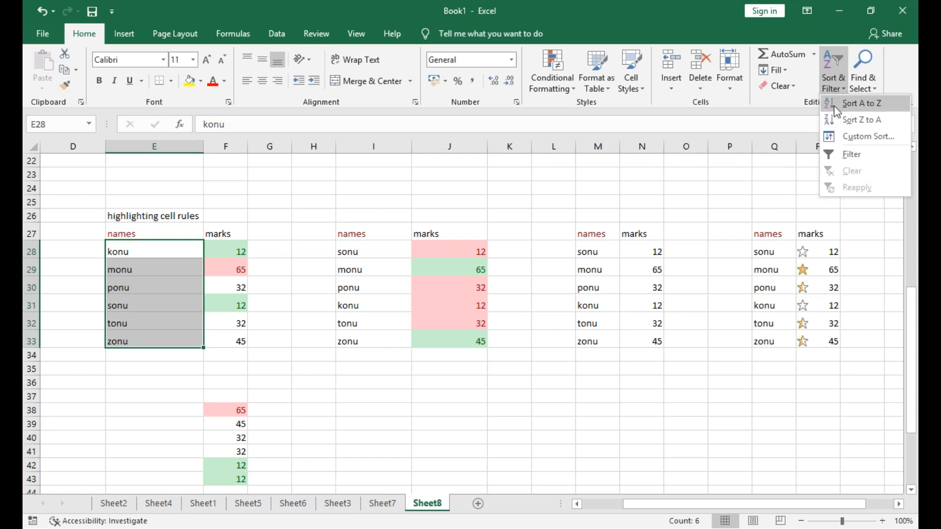
click(838, 106)
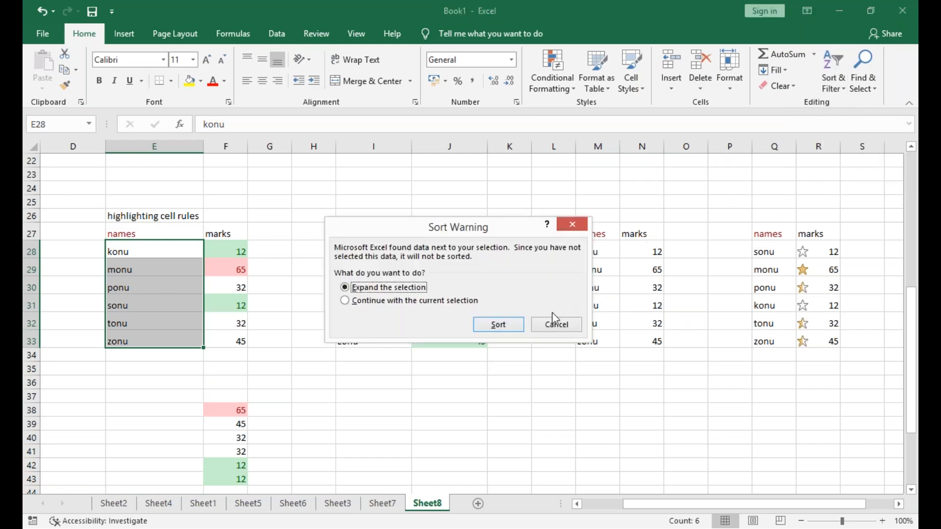
click(345, 301)
click(499, 326)
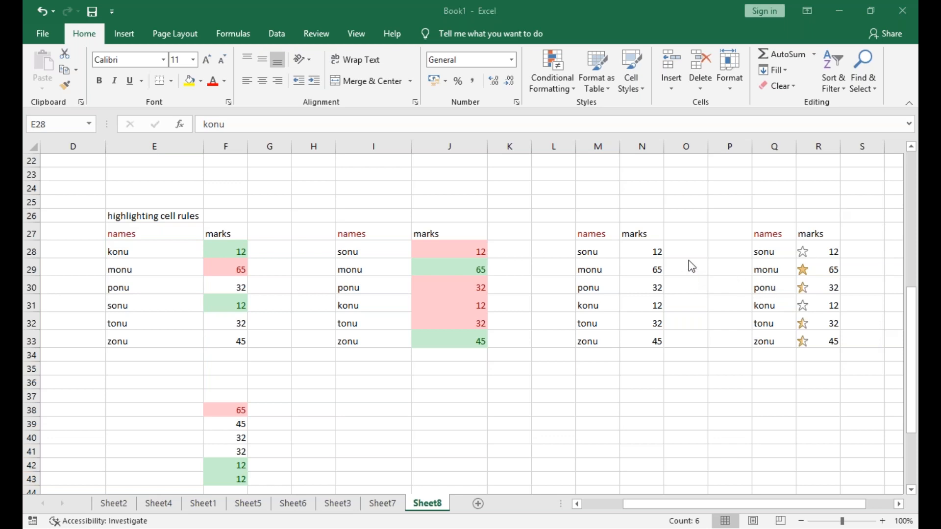
click(151, 252)
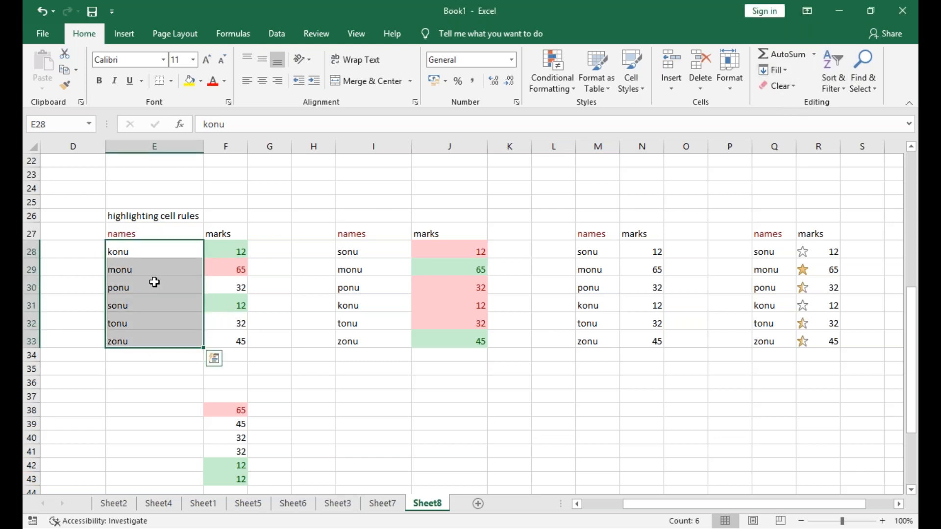
Change the first mark in the second table, cell J28, to 78
drag(387, 250, 395, 341)
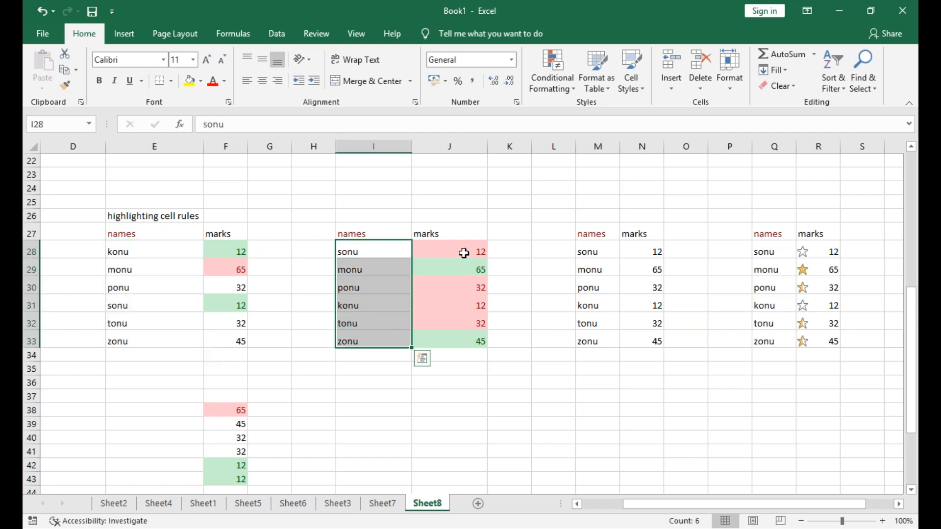
click(459, 251)
text(78)
key(Return)
click(378, 245)
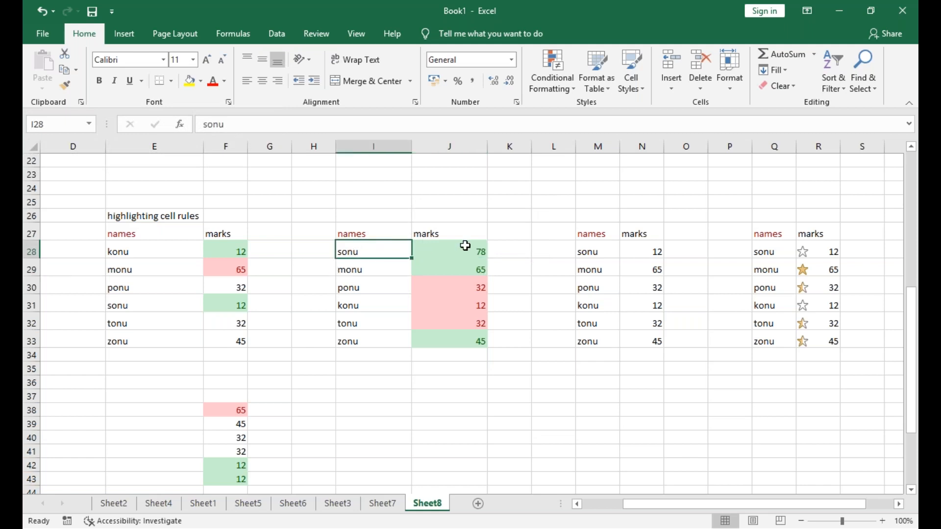
click(465, 251)
Sort the names in I28:I33 from A to Z, expanding the selection to include the adjacent marks
drag(370, 256, 389, 341)
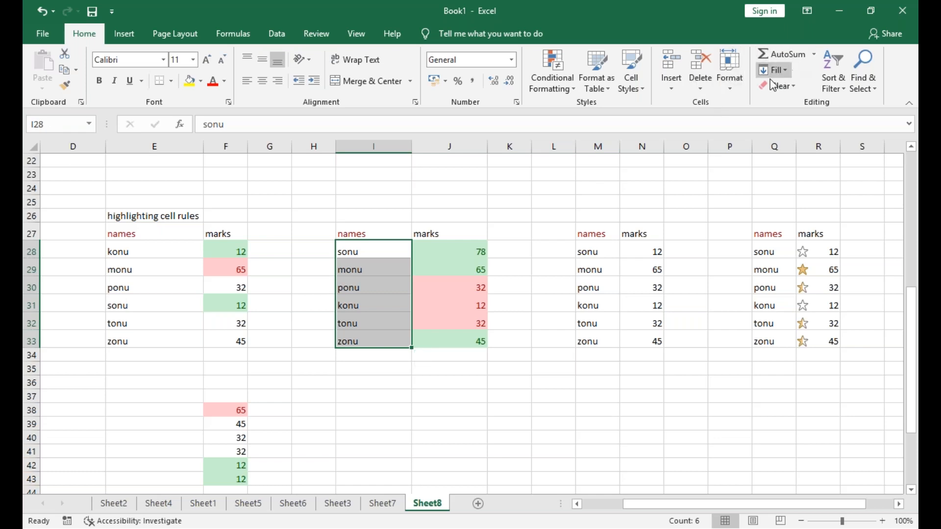
click(833, 74)
click(850, 106)
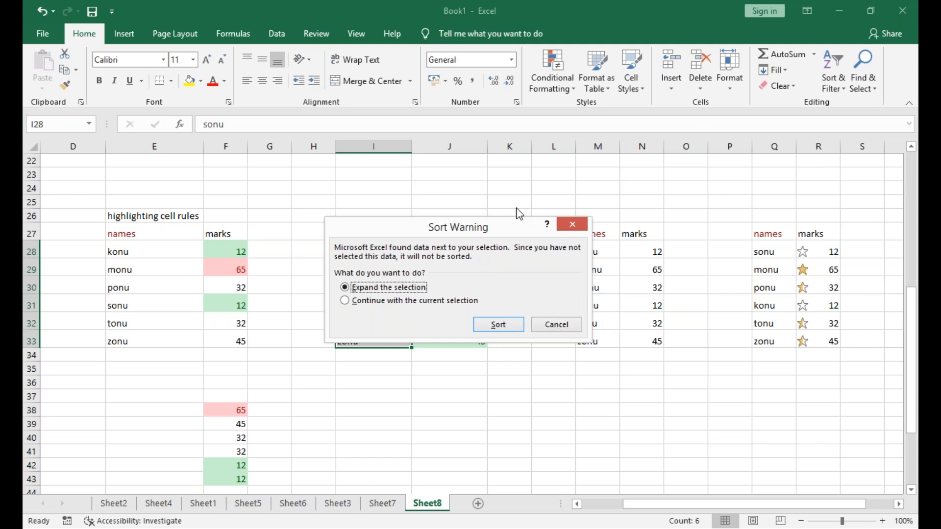
drag(500, 234, 578, 167)
click(578, 259)
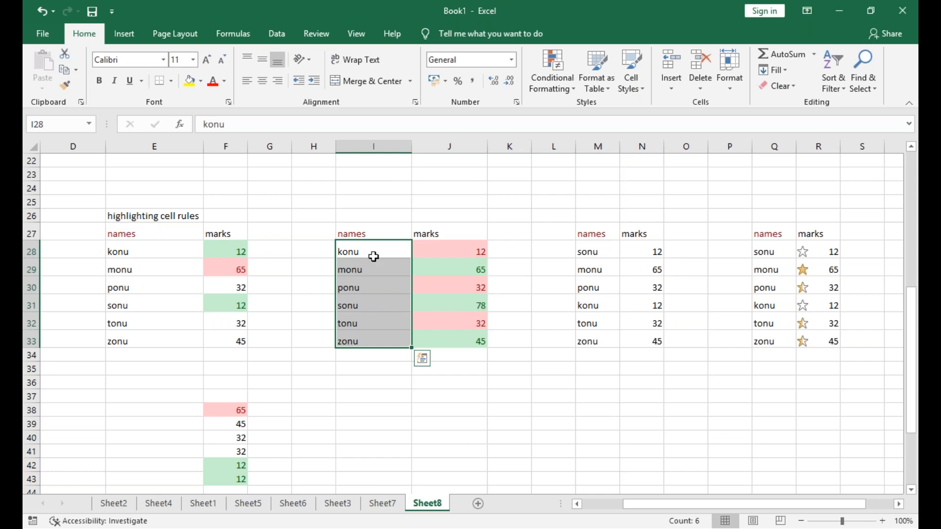
Sort the names in I28:I33 from A to Z again, continuing with the current selection and leaving out the marks
drag(373, 256, 380, 342)
click(834, 71)
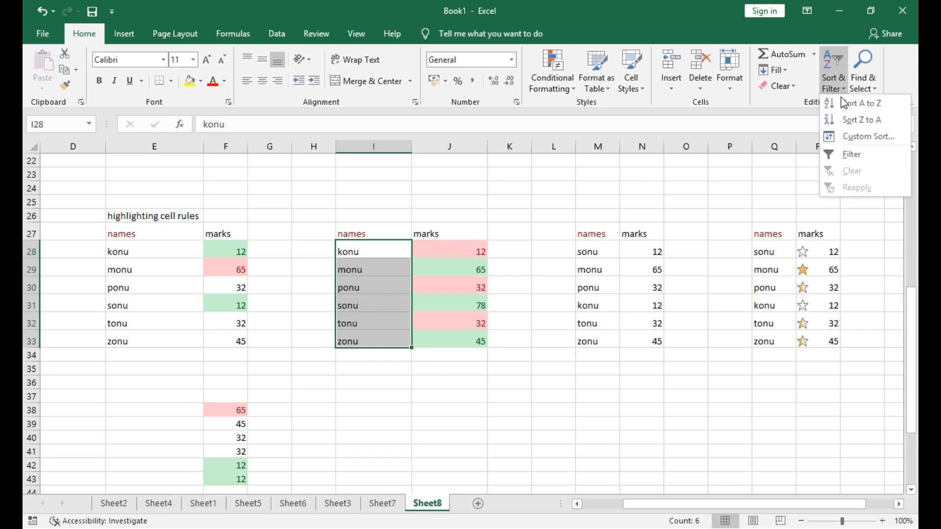
click(852, 104)
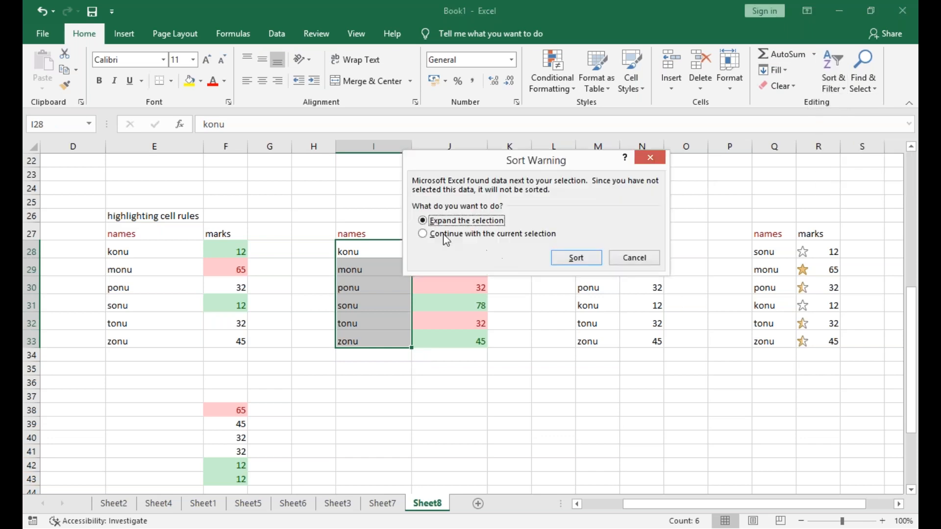
click(427, 234)
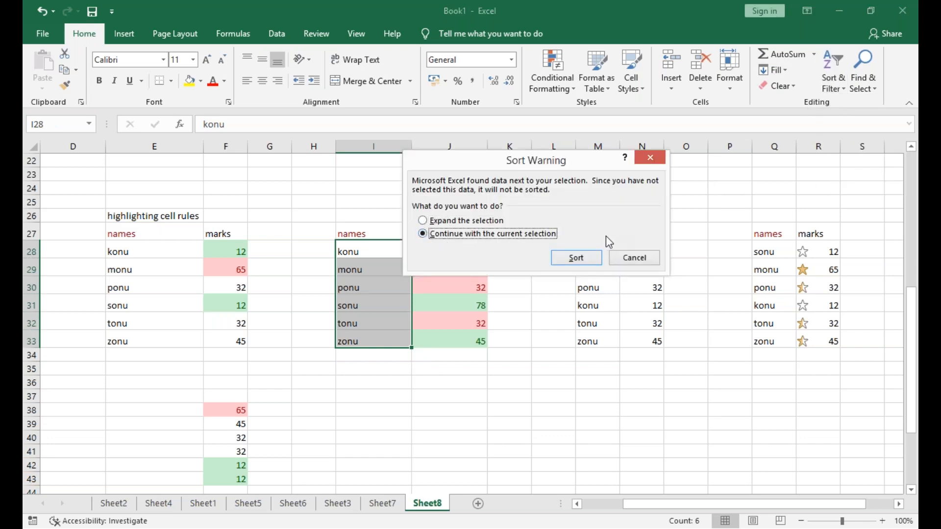
click(586, 259)
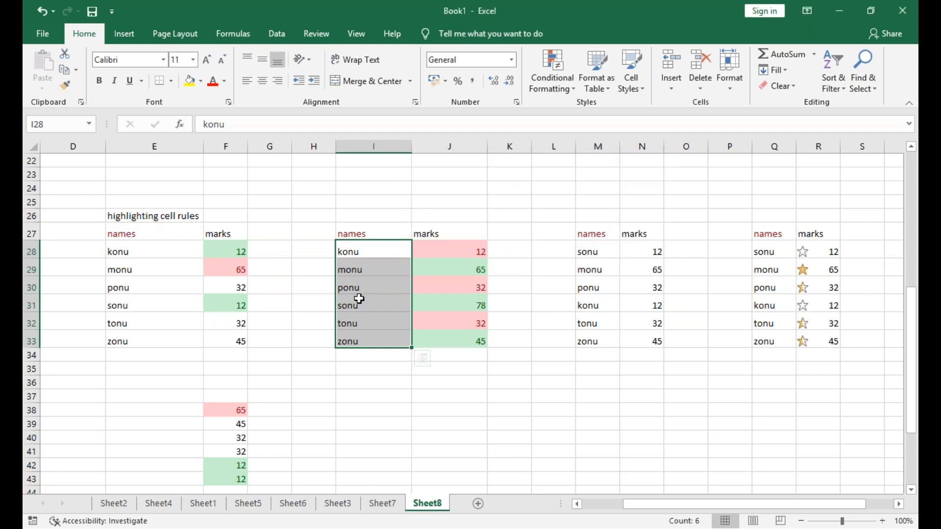